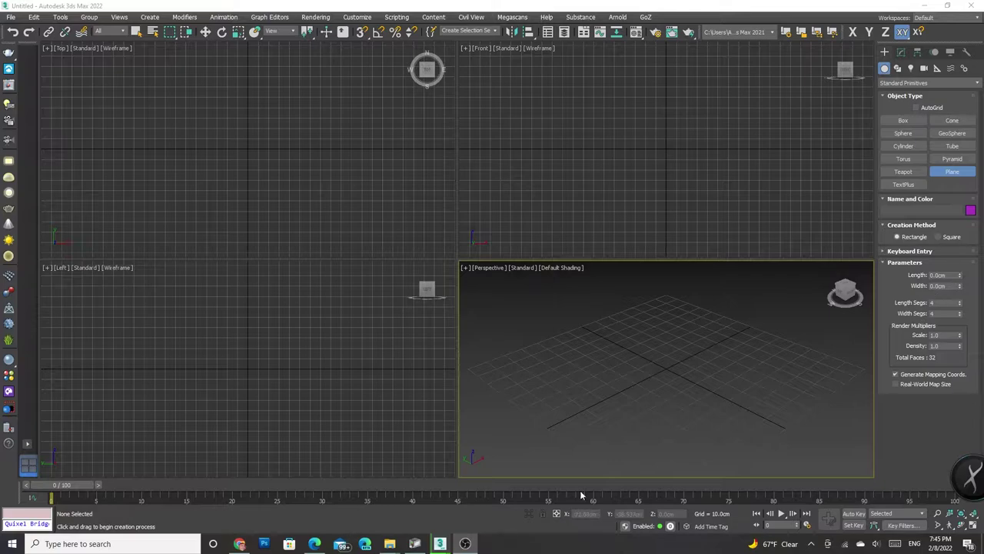
# Look up the first chandelier photo's Properties details showing 1489 x 1482 pixels, then return to 3ds Max
pyautogui.hotkey('alt', 'Tab')
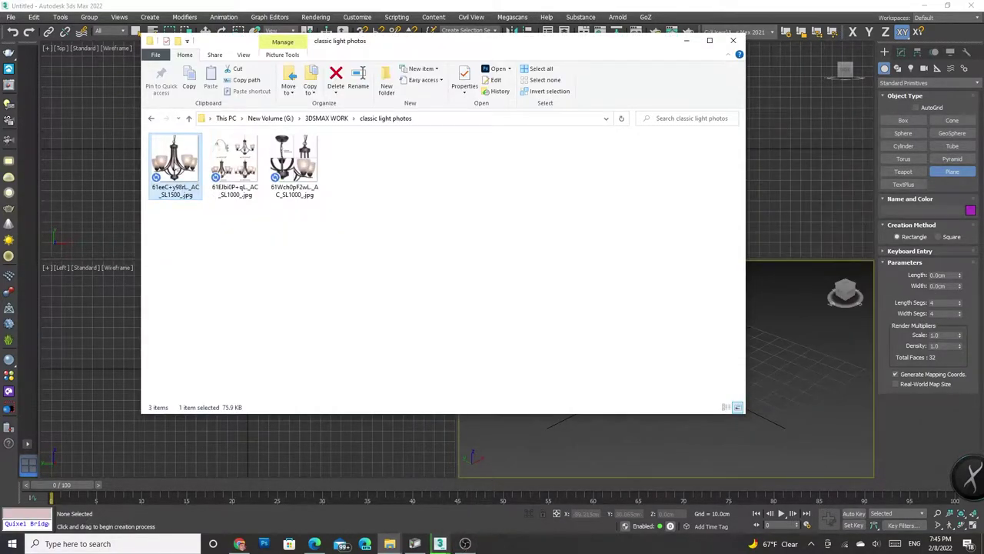
pyautogui.rightClick(192, 163)
pyautogui.click(92, 522)
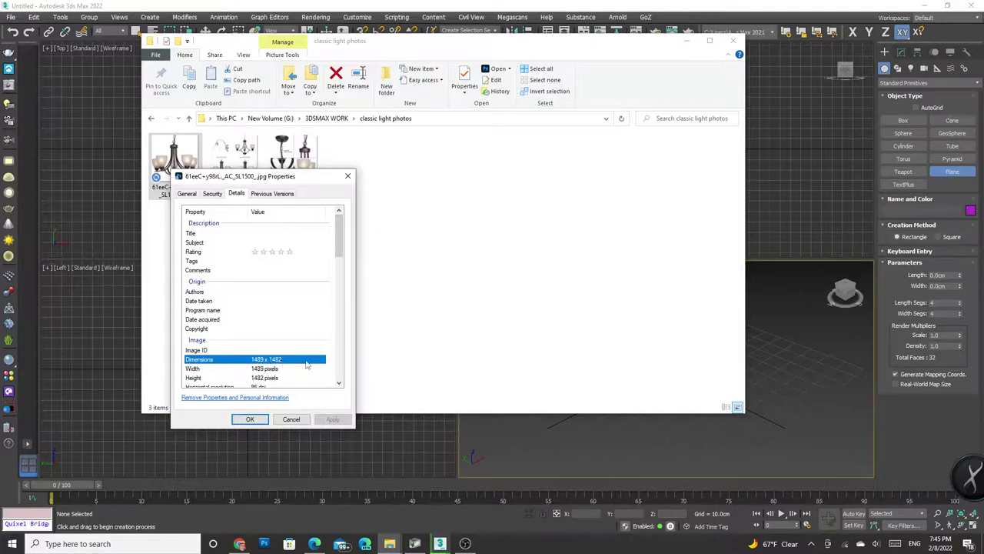
pyautogui.press('super+Down')
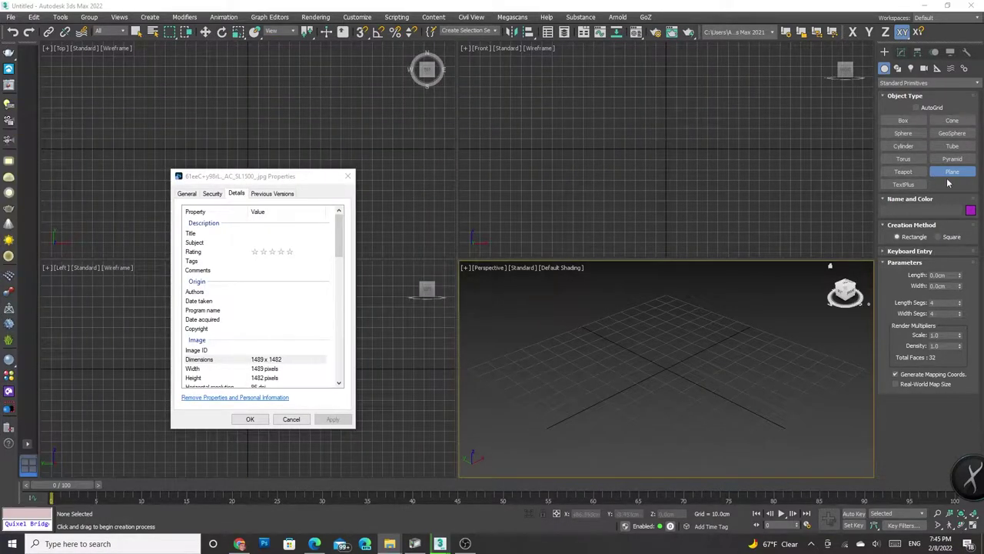
pyautogui.click(947, 183)
# Draw a plane in the Front viewport and set its length to 1489 cm and width to 1482 cm
pyautogui.moveTo(615, 77); pyautogui.dragTo(737, 229)
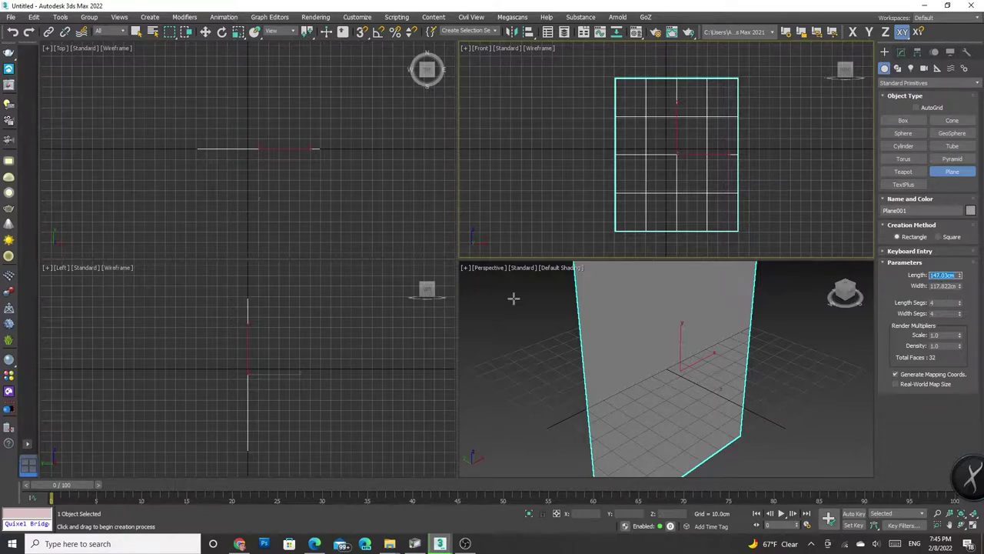
pyautogui.hotkey('alt', 'Tab')
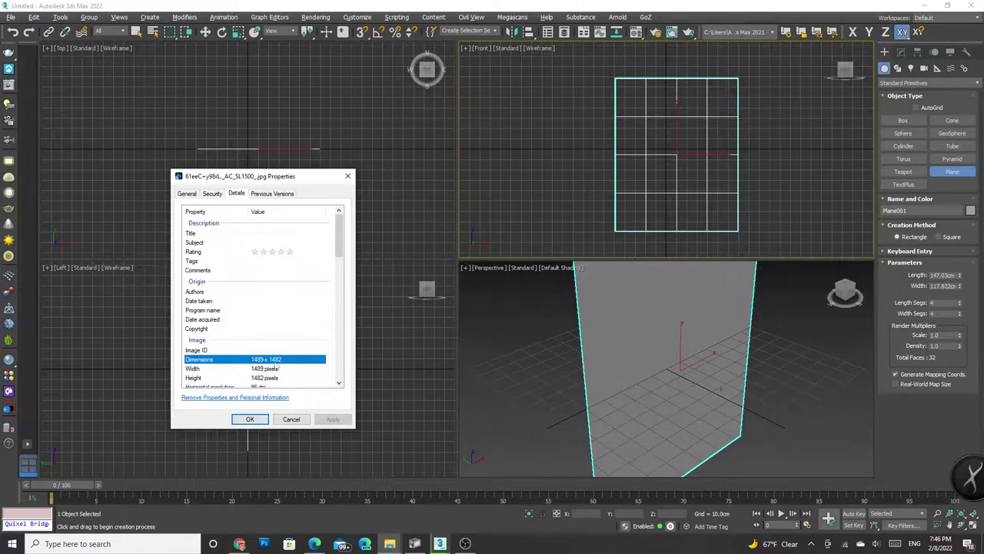
pyautogui.doubleClick(944, 275)
pyautogui.write('1489')
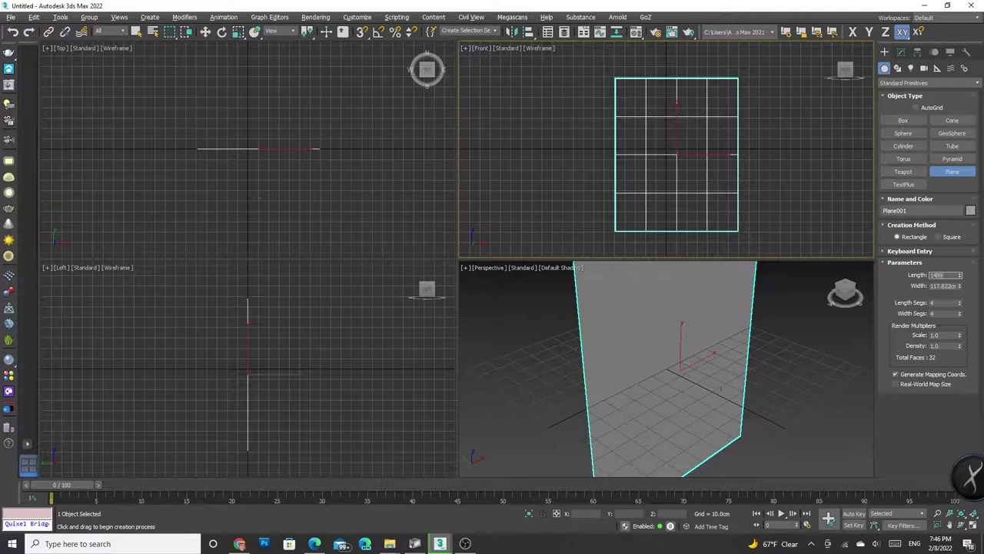
pyautogui.press('Return')
pyautogui.hotkey('alt', 'Tab')
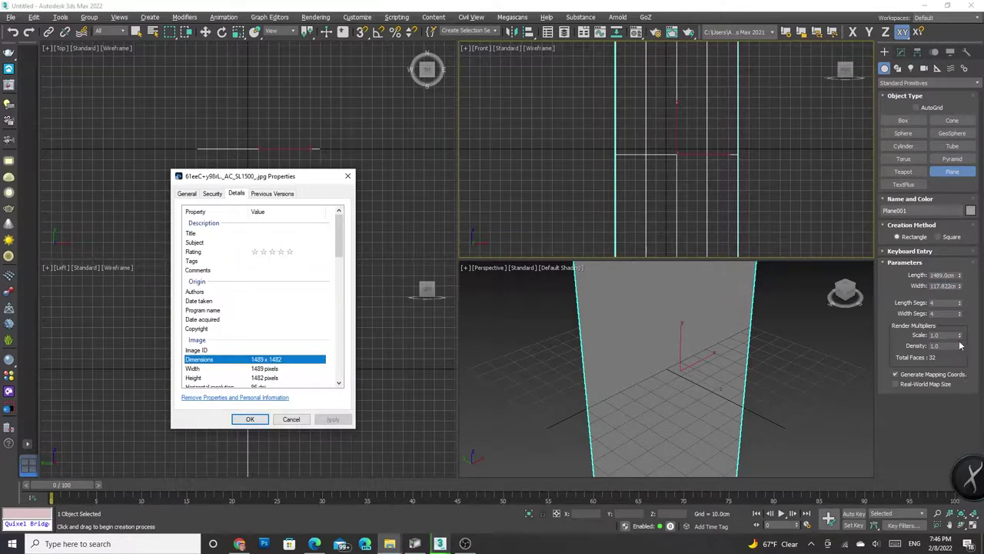
pyautogui.doubleClick(941, 285)
pyautogui.write('2')
pyautogui.press('Return')
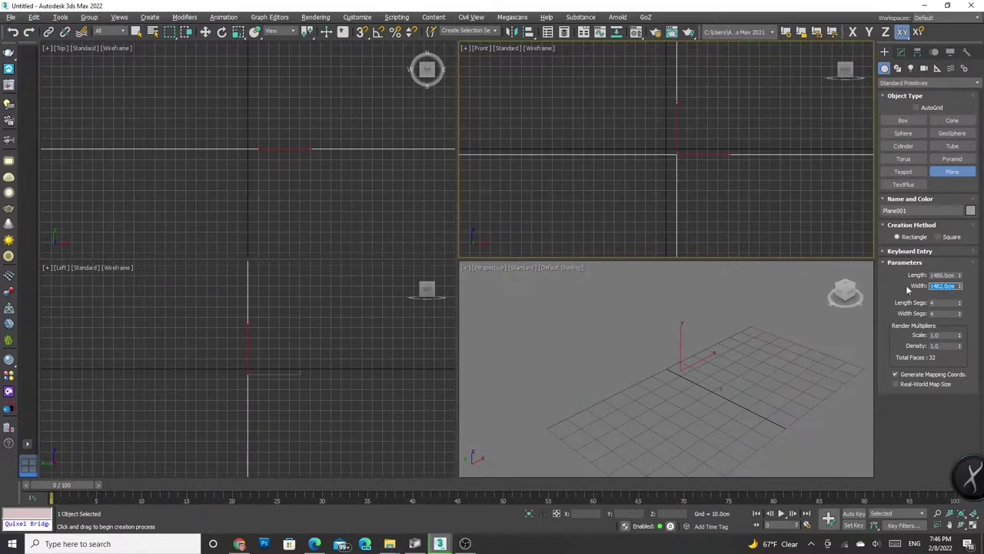
# Turn the Perspective view to face the new plane straight on
pyautogui.keyDown('alt'); pyautogui.moveTo(753, 333); pyautogui.dragTo(611, 374, button='middle'); pyautogui.keyUp('alt')
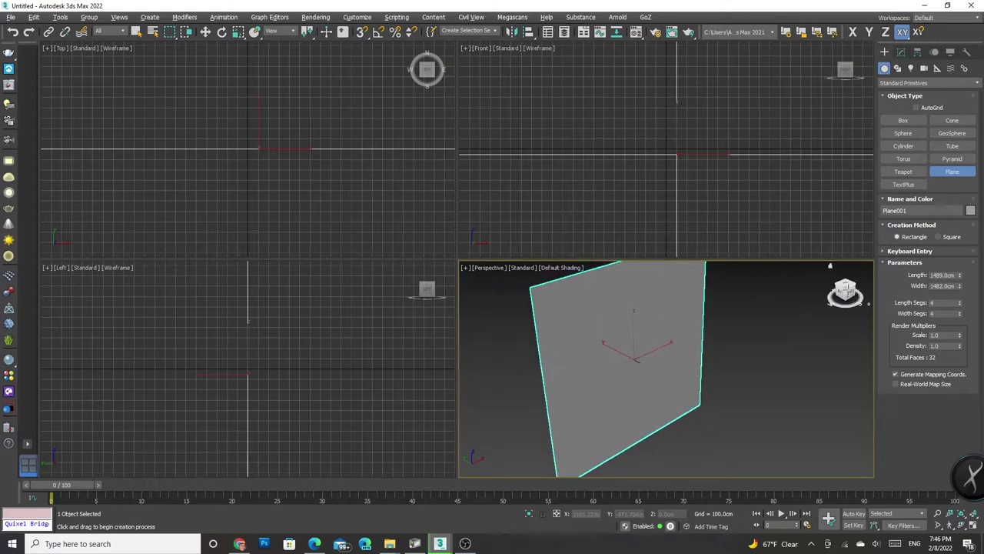
pyautogui.click(845, 290)
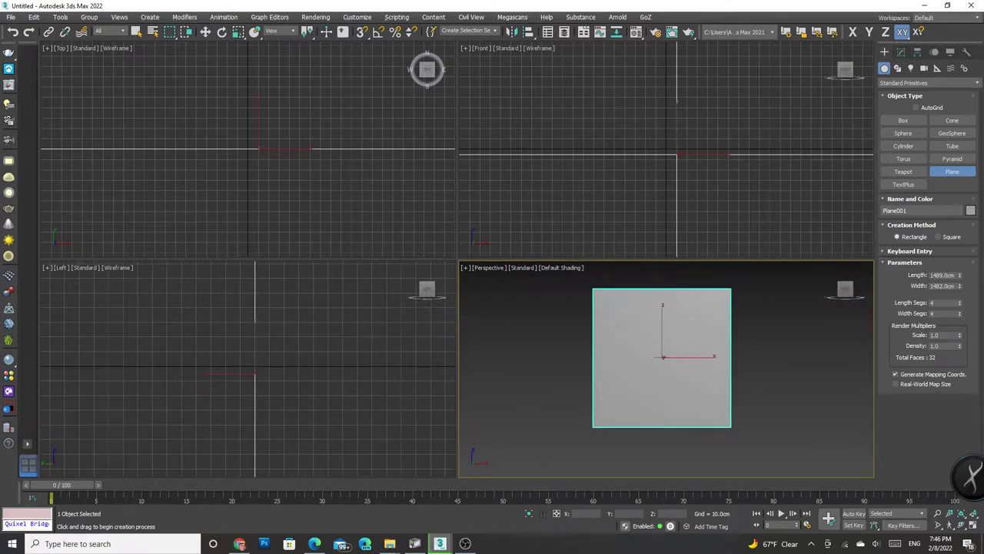
pyautogui.hotkey('alt', 'Tab')
# Drag the chandelier photo from a narrowed folder window onto the plane as its texture
pyautogui.moveTo(246, 77); pyautogui.dragTo(254, 138)
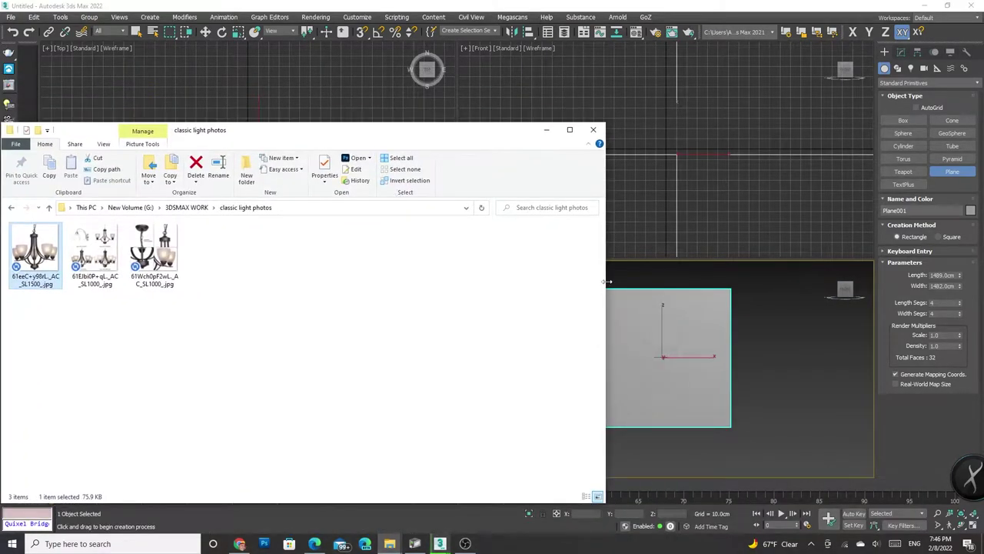
pyautogui.moveTo(608, 282); pyautogui.dragTo(259, 281)
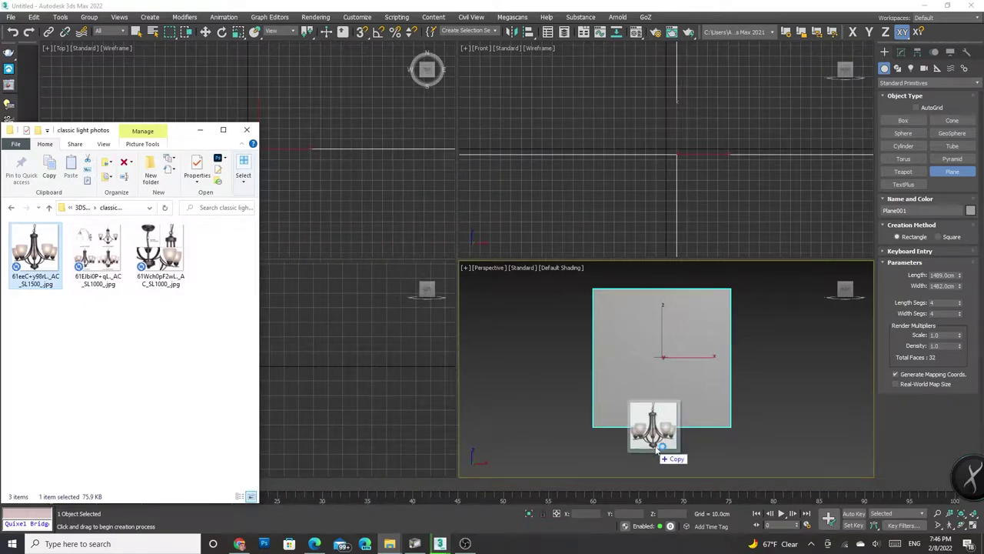
pyautogui.moveTo(35, 250)
pyautogui.mouseDown()
pyautogui.moveTo(659, 418)
pyautogui.moveTo(673, 353)
pyautogui.mouseUp()
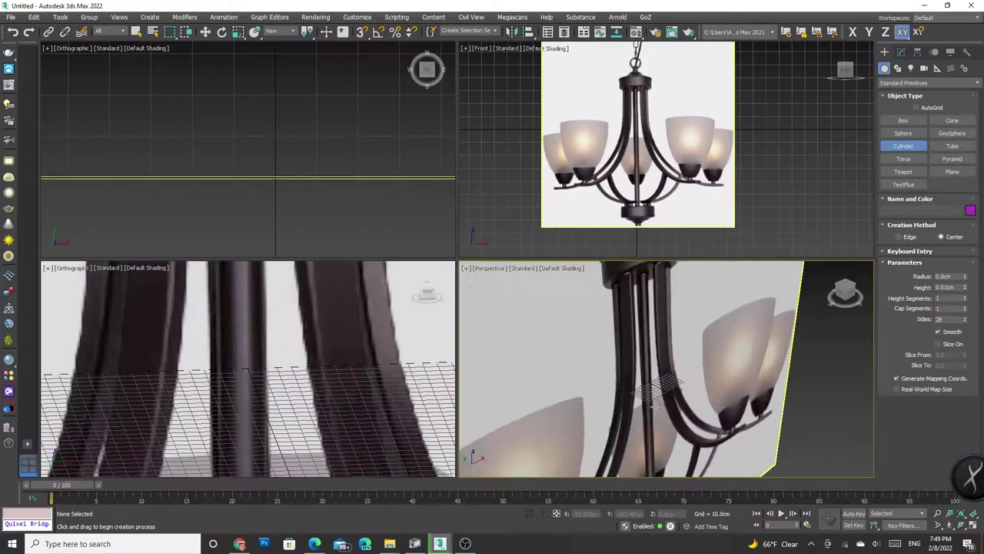
pyautogui.scroll(-3, 653, 408)
pyautogui.scroll(-3, 653, 407)
# Select the textured reference plane with the Move tool and bring up its quad menu
pyautogui.press('w')
pyautogui.click(755, 419)
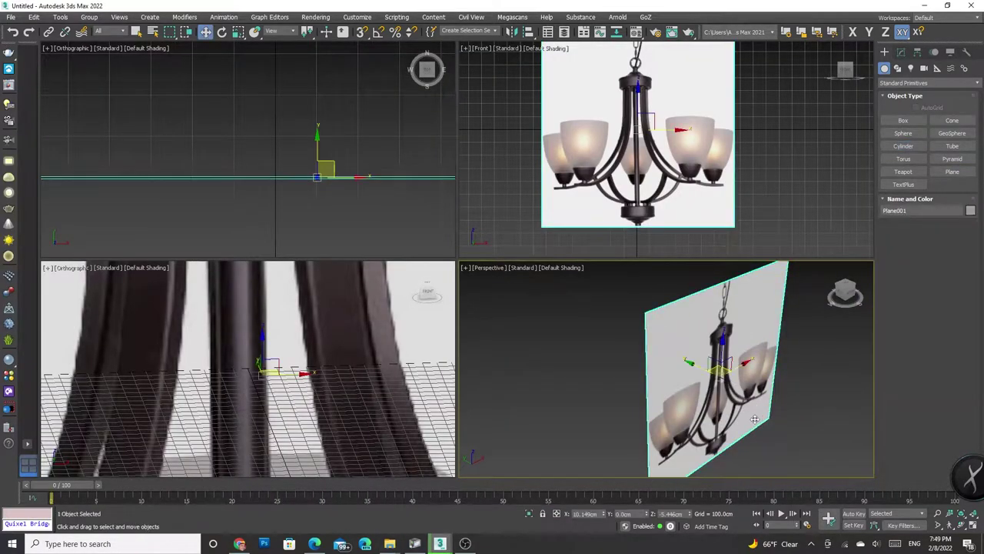
pyautogui.rightClick(756, 373)
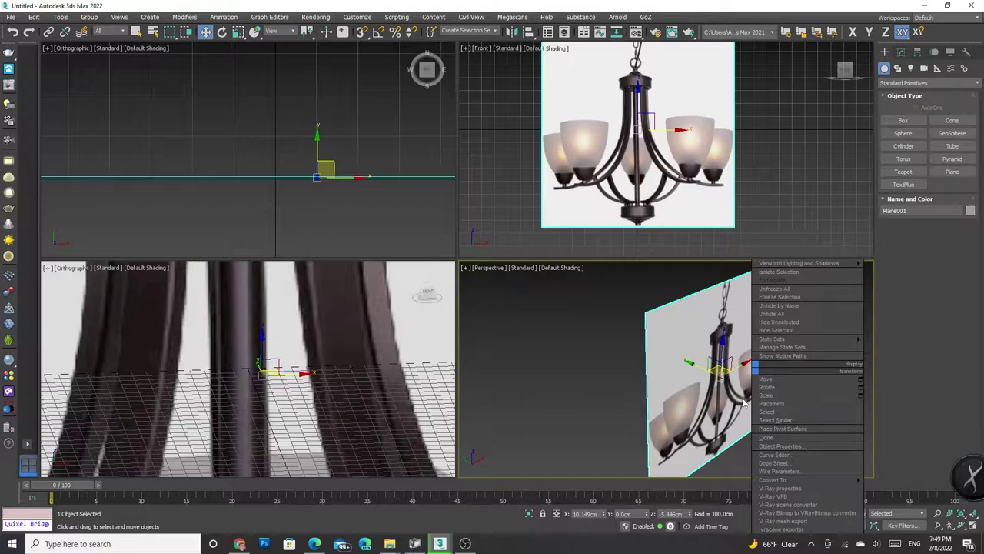
pyautogui.scroll(3, 677, 396)
pyautogui.scroll(2, 672, 396)
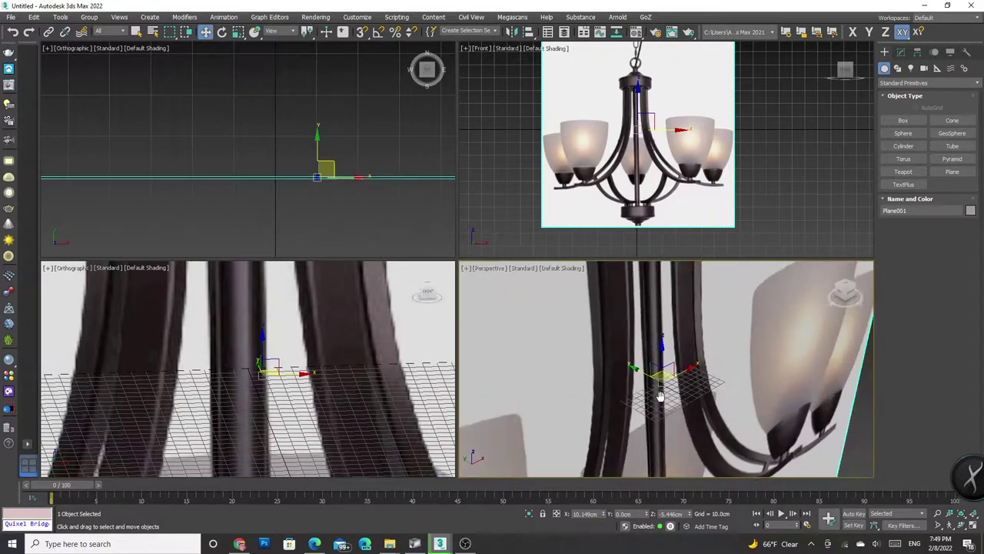
pyautogui.scroll(2, 671, 396)
pyautogui.scroll(2, 667, 392)
pyautogui.scroll(2, 661, 386)
pyautogui.scroll(2, 656, 381)
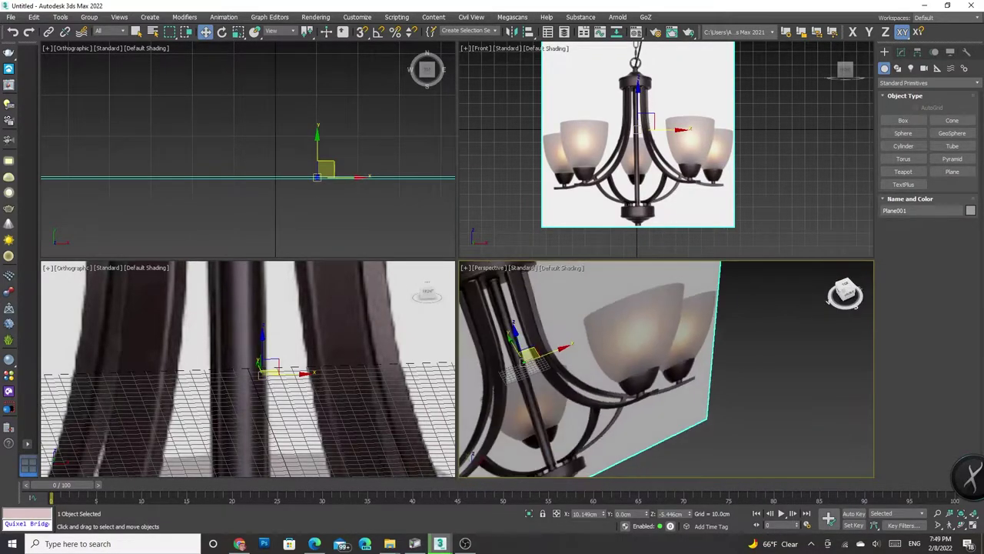
pyautogui.scroll(2, 652, 376)
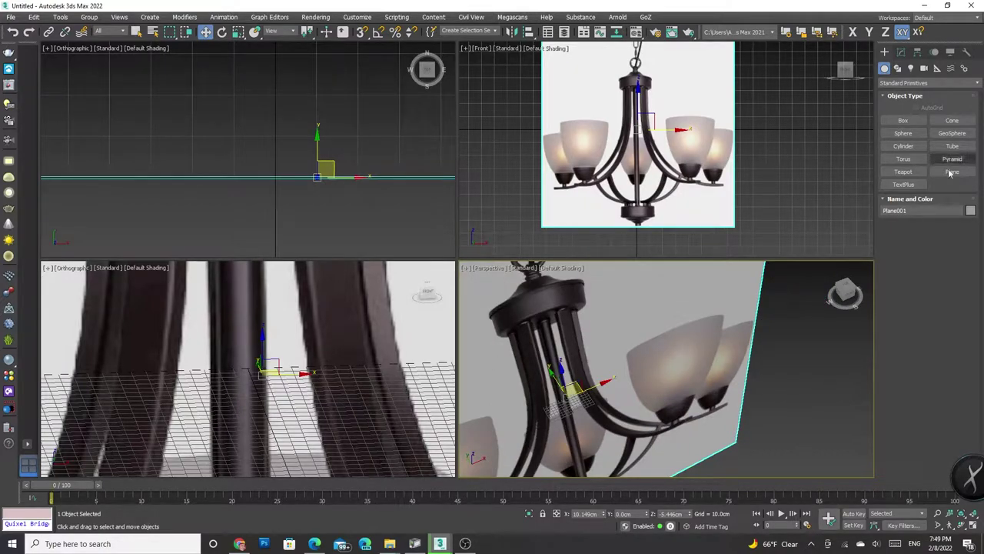
# Create a cylinder of about 37 cm radius and 24.8 cm height at the chandelier's central hub
pyautogui.click(903, 146)
pyautogui.moveTo(570, 402); pyautogui.dragTo(585, 404)
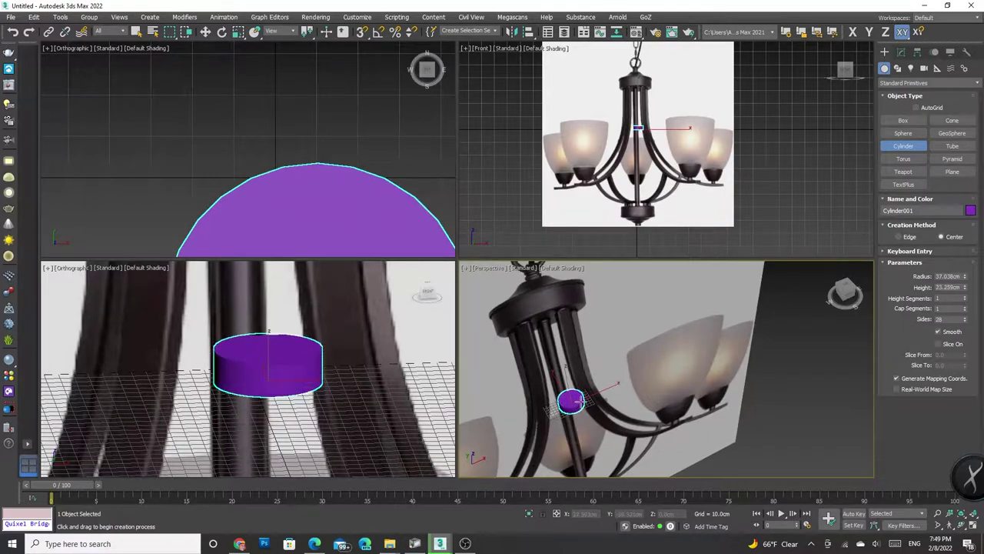
pyautogui.click(586, 384)
pyautogui.moveTo(845, 292); pyautogui.dragTo(845, 294)
pyautogui.click(846, 292)
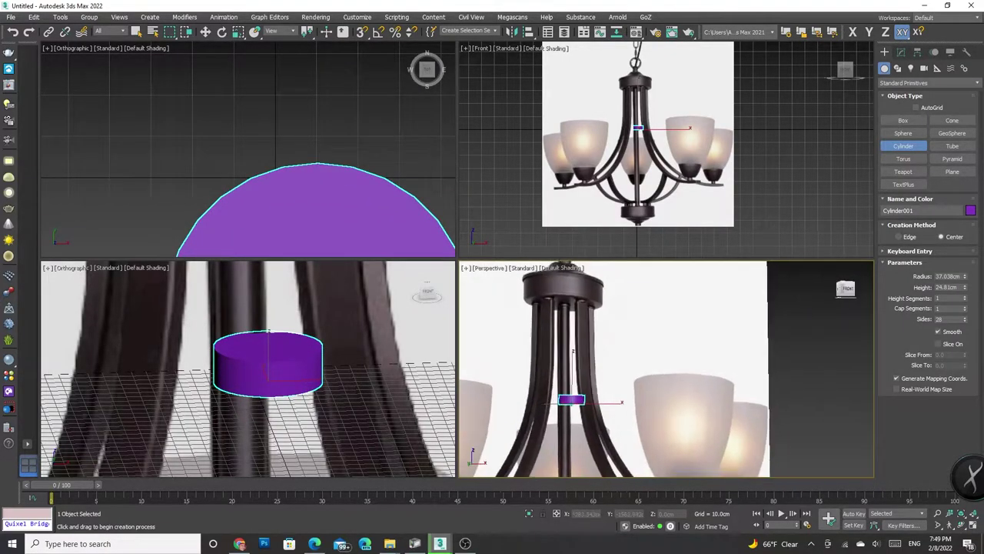
pyautogui.scroll(3, 607, 426)
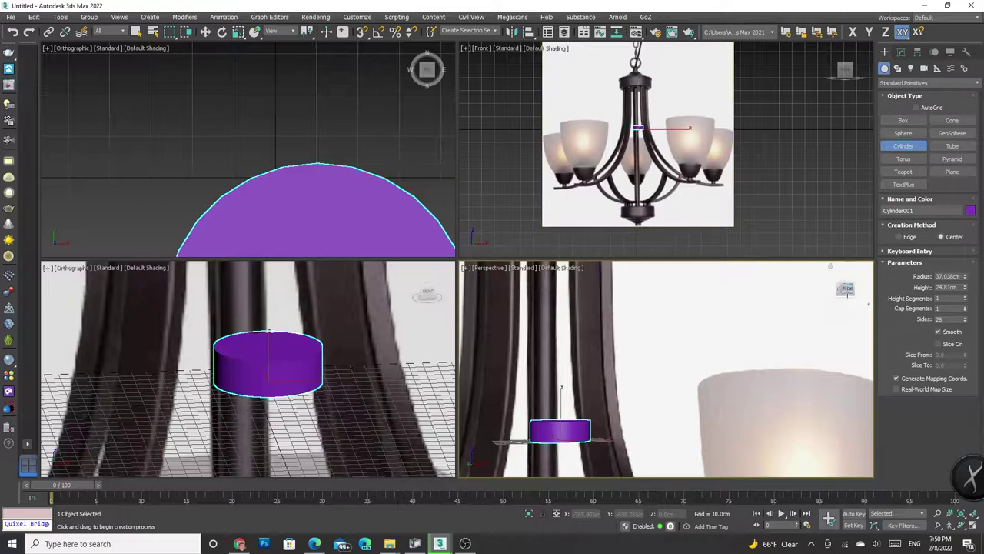
pyautogui.scroll(2, 604, 354)
pyautogui.scroll(2, 604, 354)
# Convert the cylinder to an Editable Poly and delete its top polygon
pyautogui.press('w')
pyautogui.rightClick(604, 354)
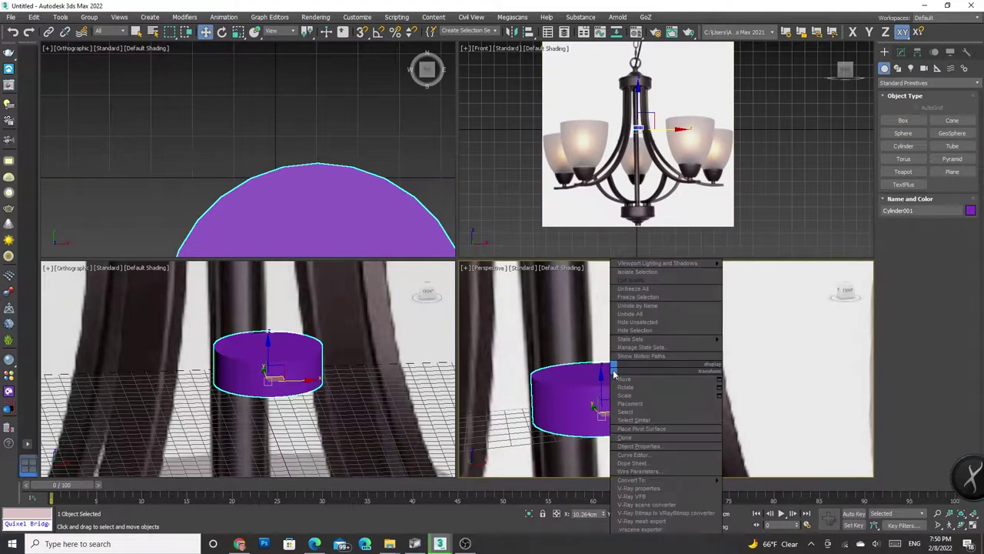
pyautogui.click(762, 497)
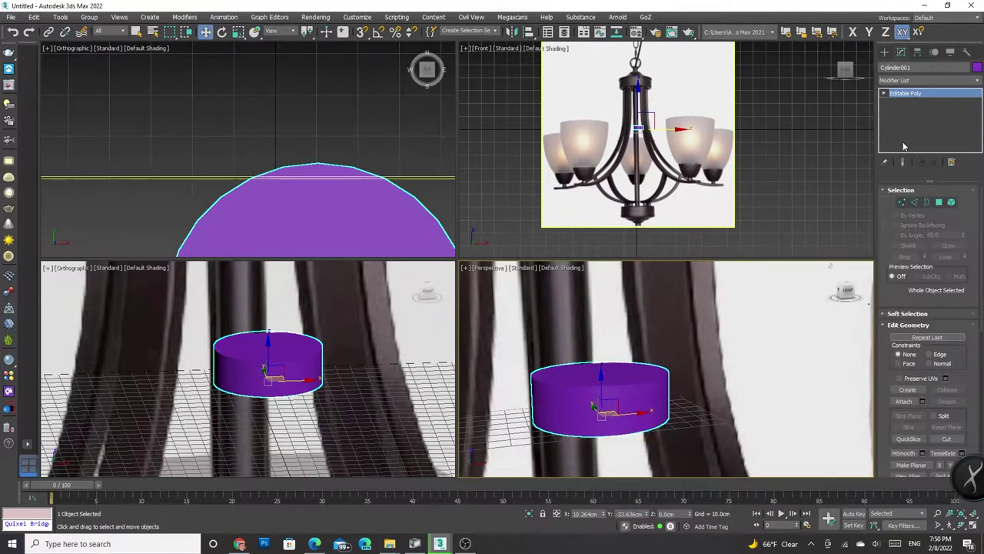
pyautogui.press('1')
pyautogui.press('4')
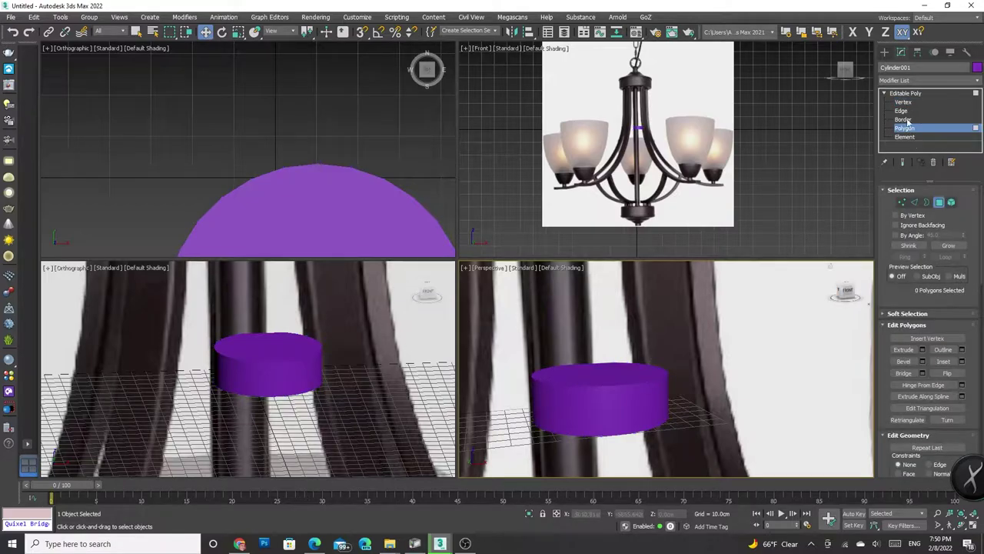
pyautogui.click(619, 377)
pyautogui.press('Delete')
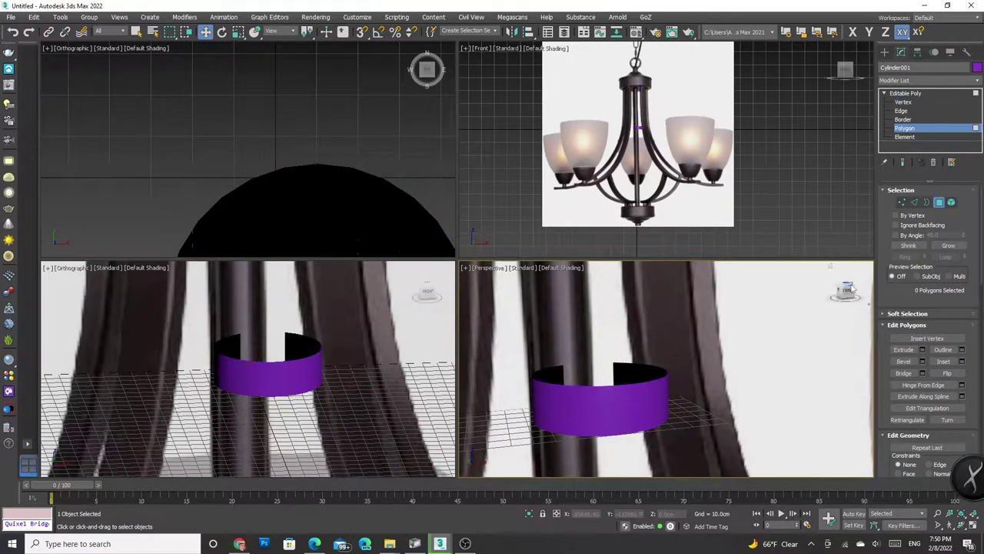
# Lower the cylinder to the hub's position and select its bottom and side polygons
pyautogui.click(850, 287)
pyautogui.click(208, 34)
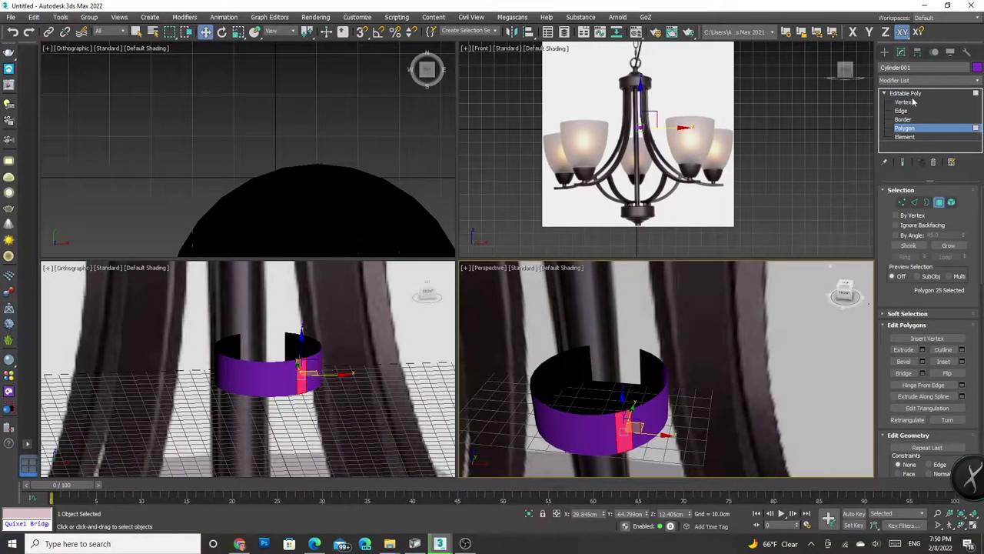
pyautogui.press('4')
pyautogui.moveTo(609, 396); pyautogui.dragTo(590, 415)
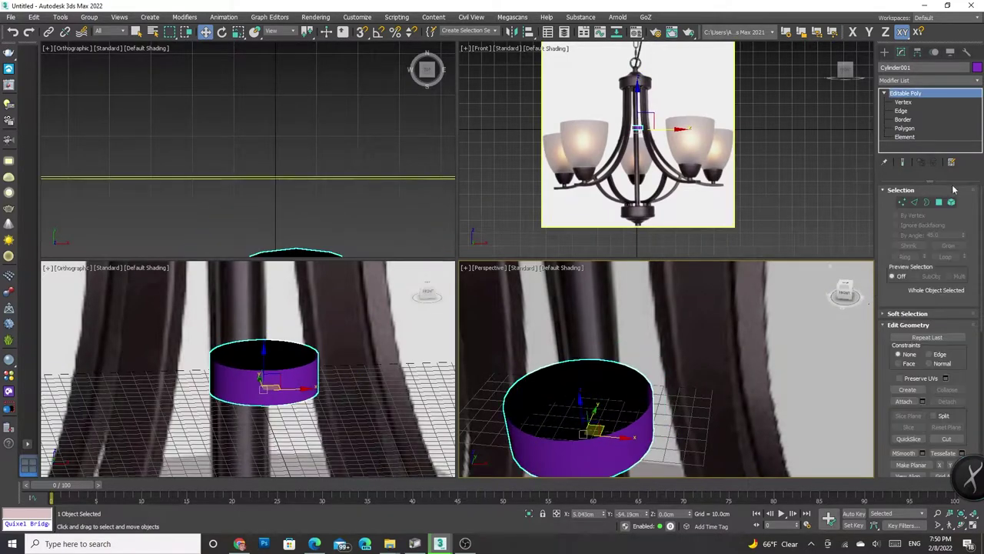
pyautogui.press('4')
pyautogui.click(590, 415)
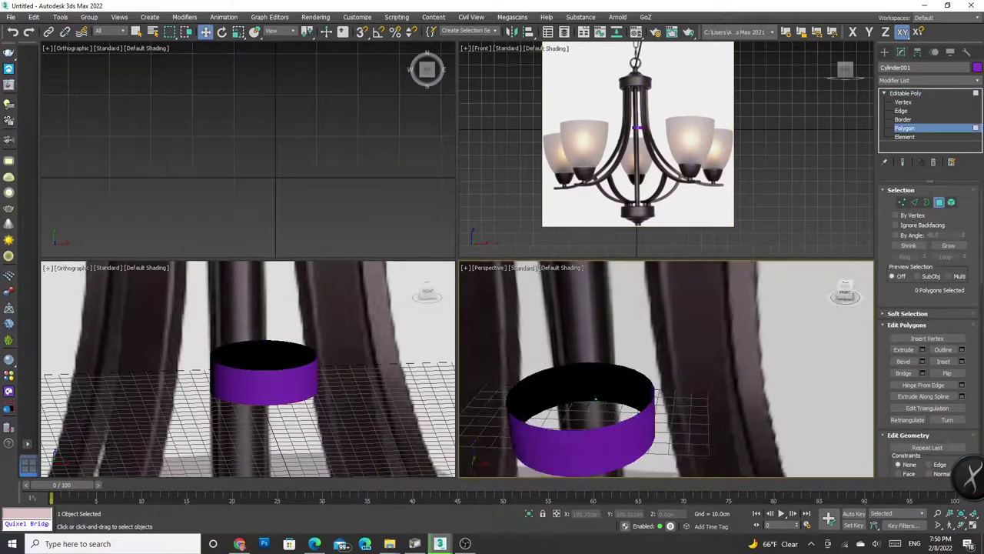
pyautogui.moveTo(845, 296); pyautogui.dragTo(846, 278)
pyautogui.click(612, 449)
pyautogui.click(650, 445)
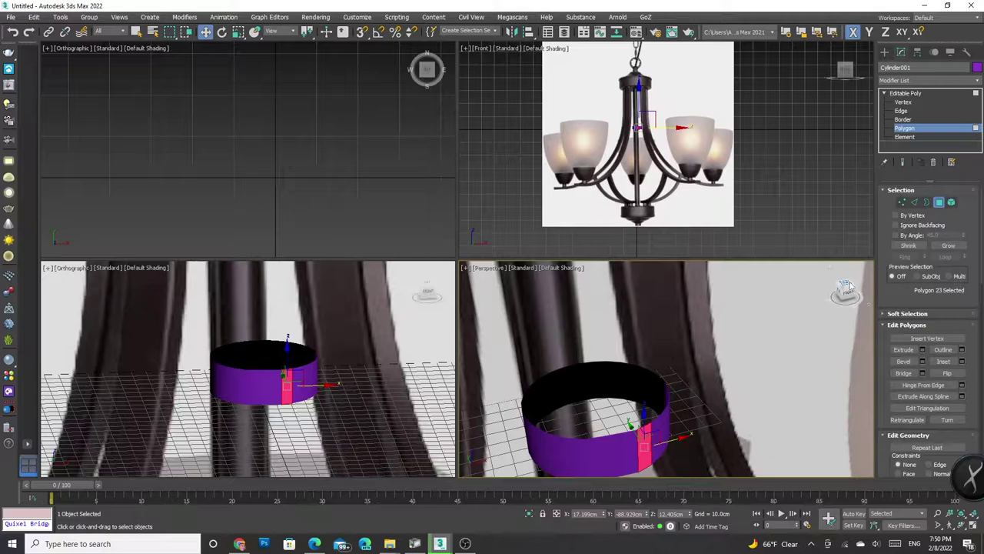
# Select the cylinder's open top border in Border mode
pyautogui.click(904, 120)
pyautogui.scroll(3, 628, 408)
pyautogui.moveTo(629, 409)
pyautogui.keyDown('alt'); pyautogui.mouseDown(button='middle')
pyautogui.moveTo(754, 300)
pyautogui.moveTo(851, 311)
pyautogui.mouseUp(button='middle'); pyautogui.keyUp('alt')
pyautogui.scroll(-3, 737, 340)
pyautogui.click(739, 333)
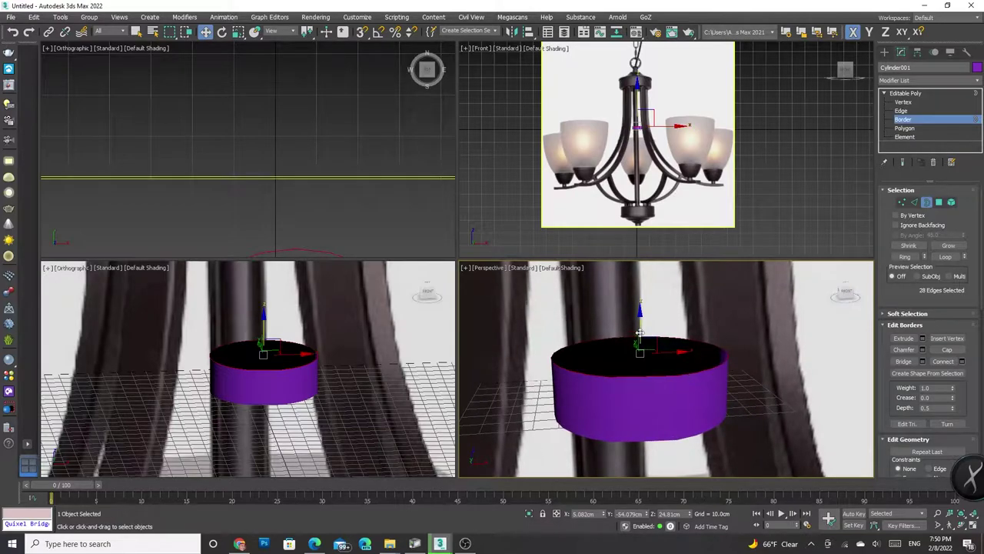
# Raise the cylinder's top border slightly to heighten the band
pyautogui.moveTo(640, 332)
pyautogui.mouseDown()
pyautogui.moveTo(643, 305)
pyautogui.moveTo(630, 318)
pyautogui.moveTo(635, 338)
pyautogui.mouseUp()
pyautogui.press('e')
pyautogui.press('r')
pyautogui.press('w')
pyautogui.press('r')
pyautogui.press('w')
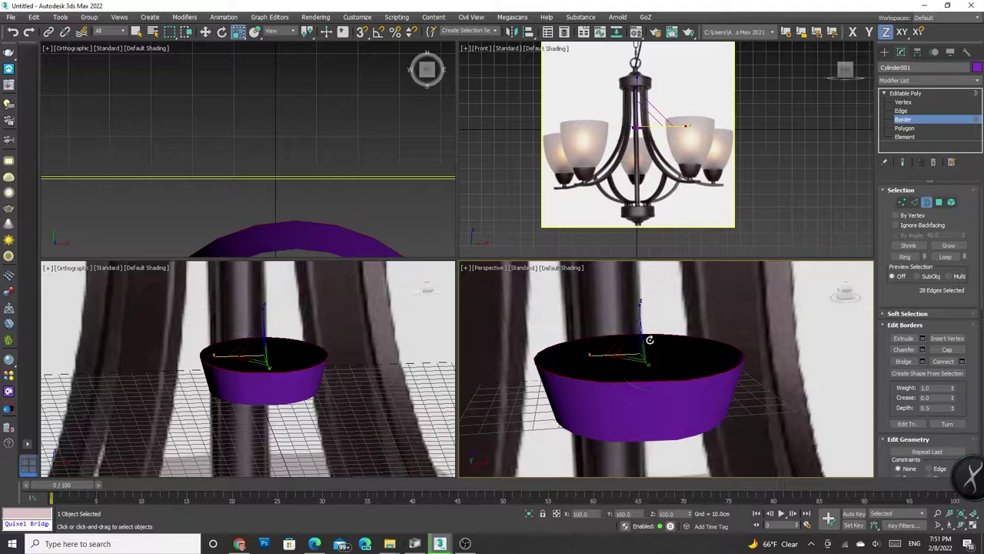
pyautogui.press('w')
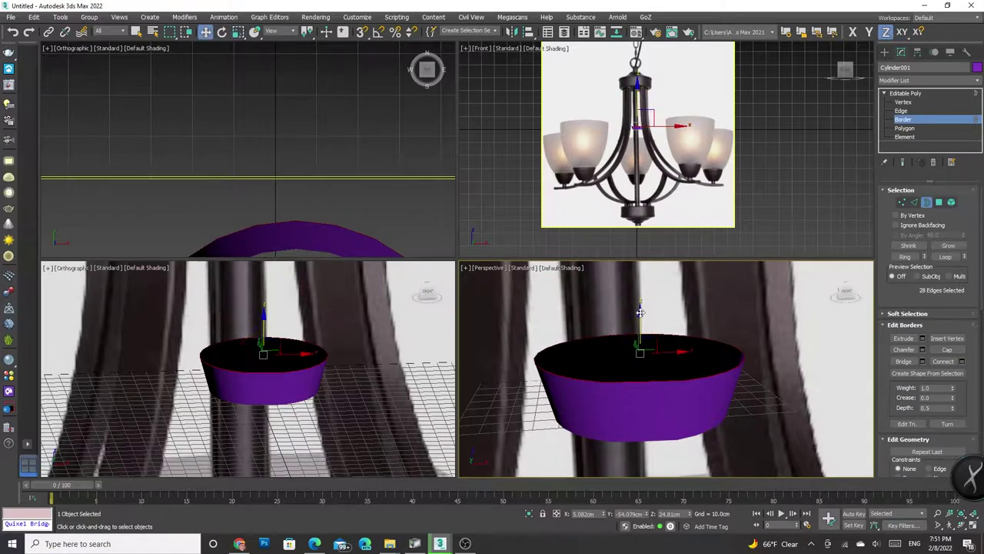
# Raise the top border further and scale it outward into a flared rim, undoing a stray X move
pyautogui.moveTo(640, 311); pyautogui.dragTo(641, 278)
pyautogui.press('r')
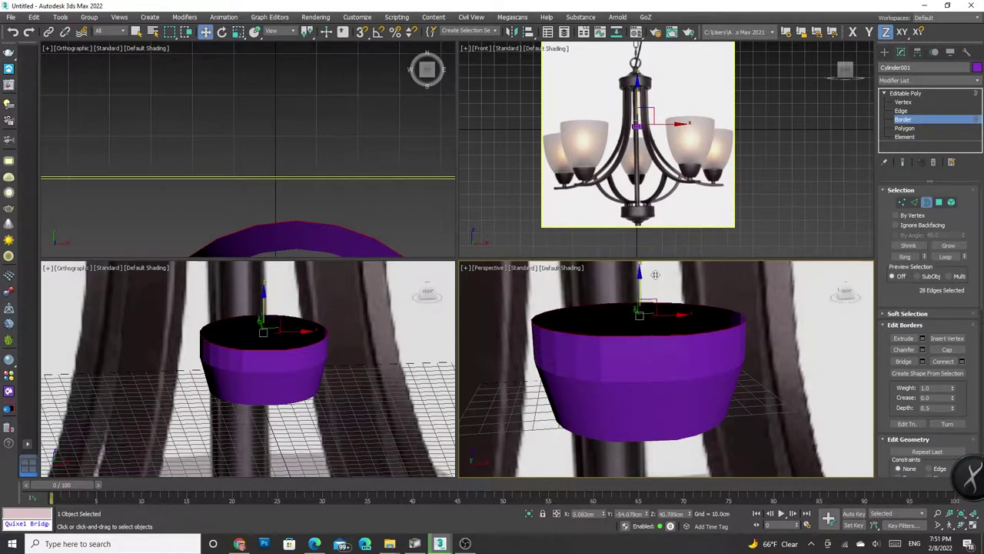
pyautogui.moveTo(635, 311); pyautogui.dragTo(635, 309)
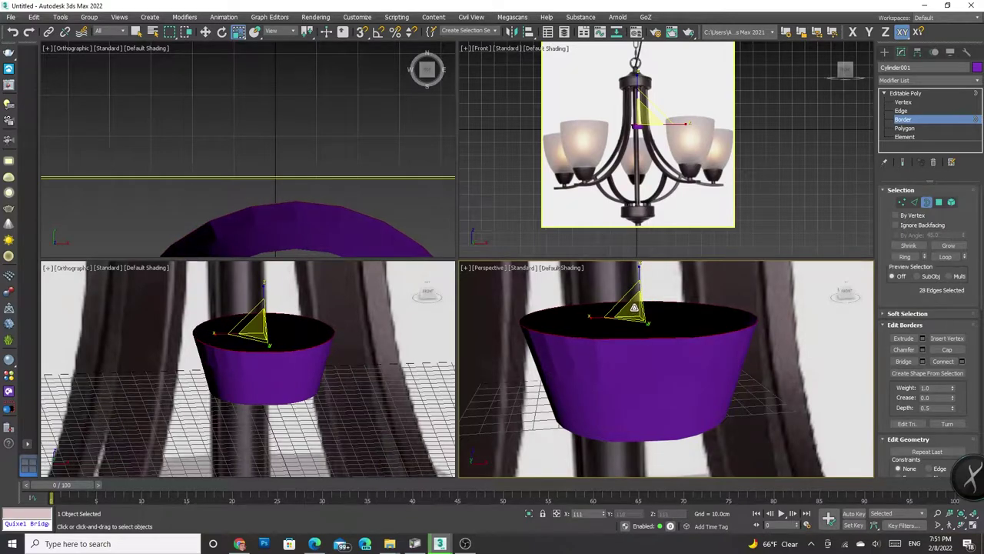
pyautogui.press('w')
pyautogui.scroll(-3, 643, 388)
pyautogui.scroll(2, 643, 387)
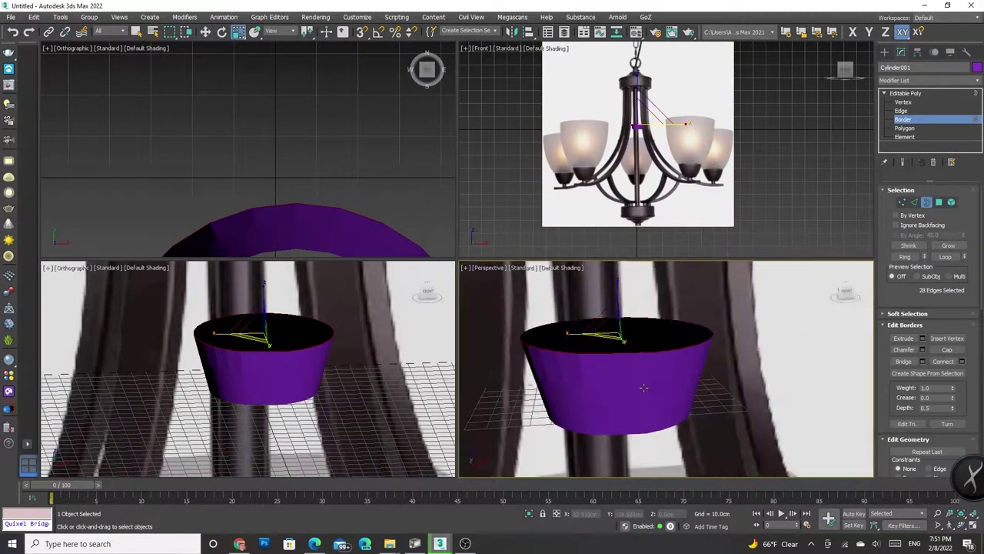
pyautogui.scroll(-3, 651, 341)
pyautogui.scroll(-4, 651, 341)
pyautogui.scroll(-3, 650, 341)
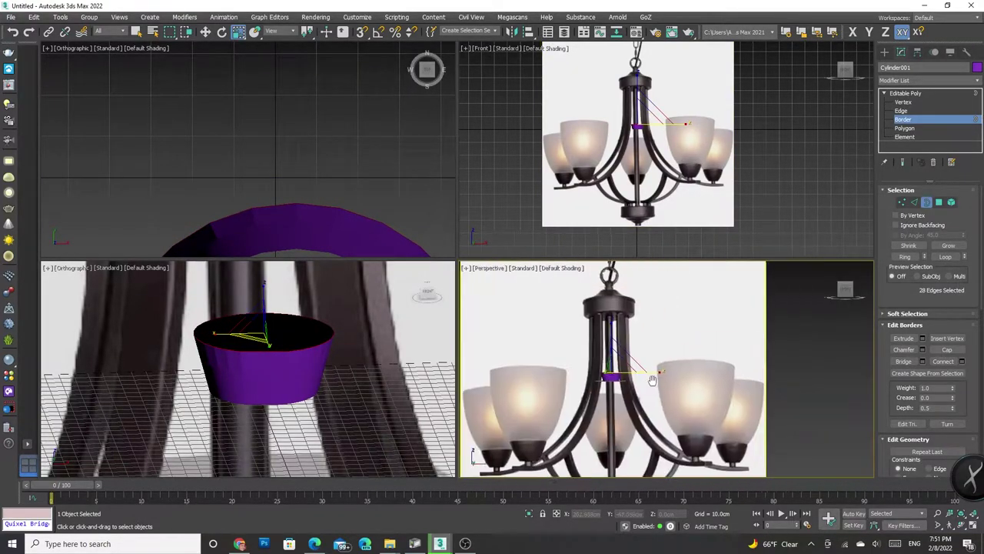
pyautogui.scroll(-1, 659, 373)
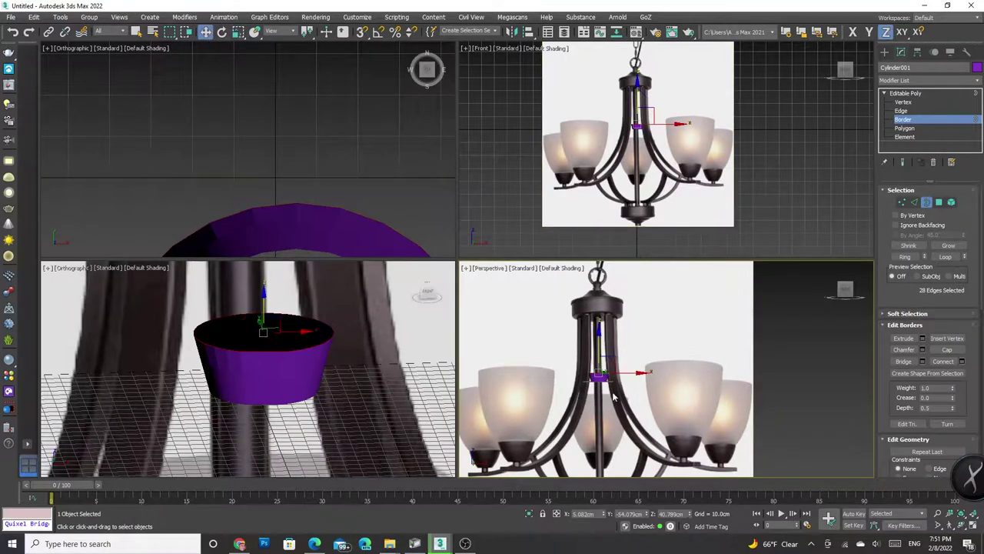
pyautogui.moveTo(646, 373)
pyautogui.mouseDown()
pyautogui.moveTo(682, 372)
pyautogui.moveTo(710, 393)
pyautogui.mouseUp()
pyautogui.hotkey('ctrl', 'z')
pyautogui.hotkey('ctrl', 'z')
pyautogui.hotkey('ctrl', 'z')
# Lower the cup onto the right lamp shade and raise its top border a little
pyautogui.moveTo(688, 354); pyautogui.dragTo(688, 405)
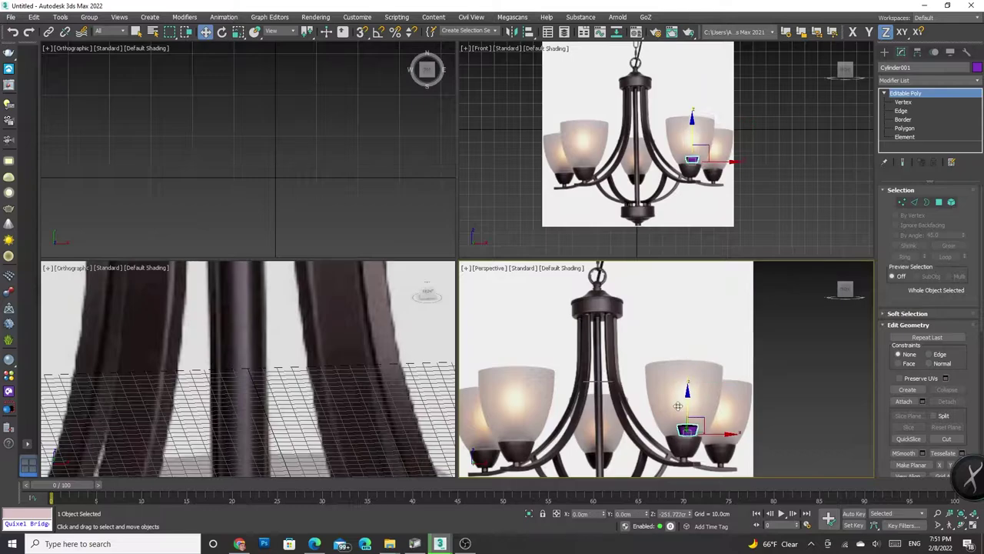
pyautogui.press('z')
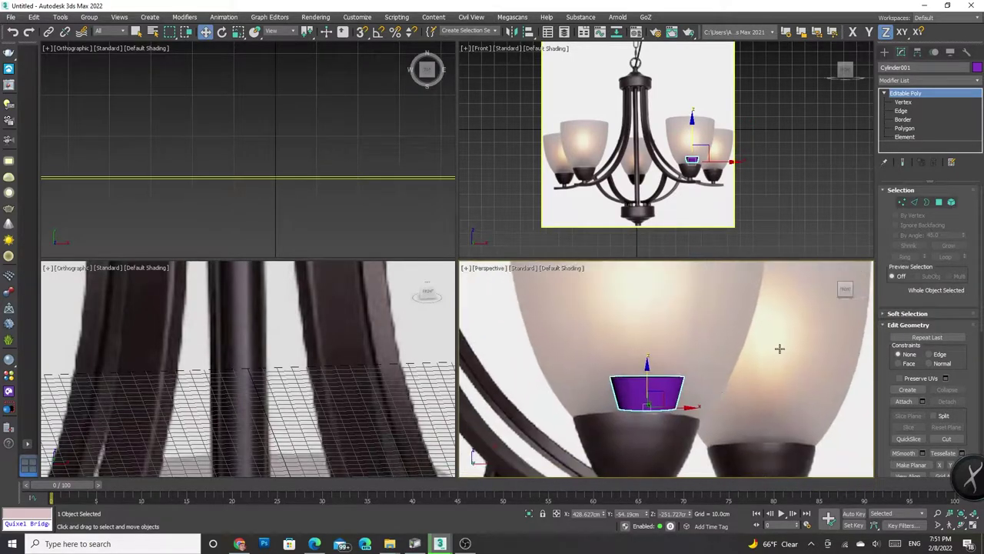
pyautogui.scroll(-2, 679, 411)
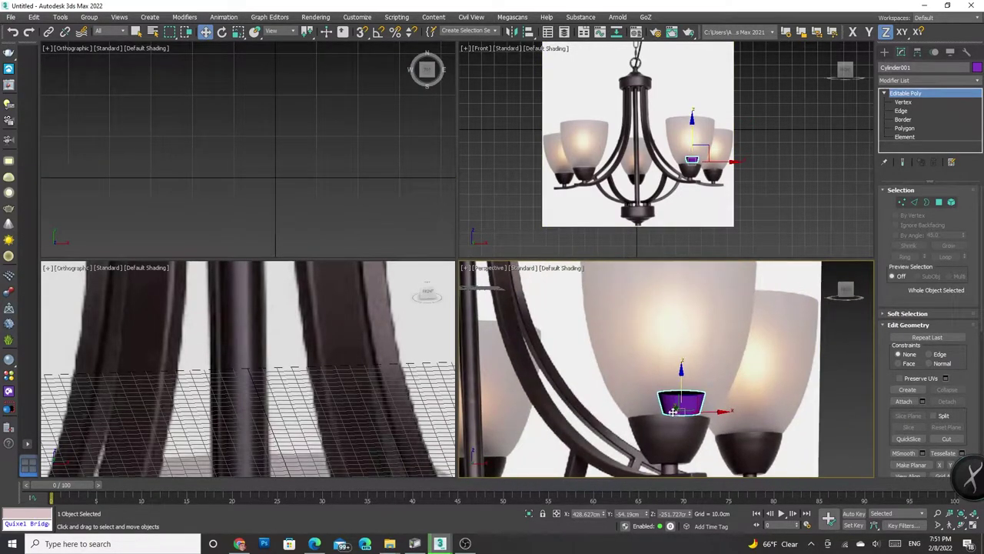
pyautogui.scroll(2, 680, 406)
pyautogui.press('3')
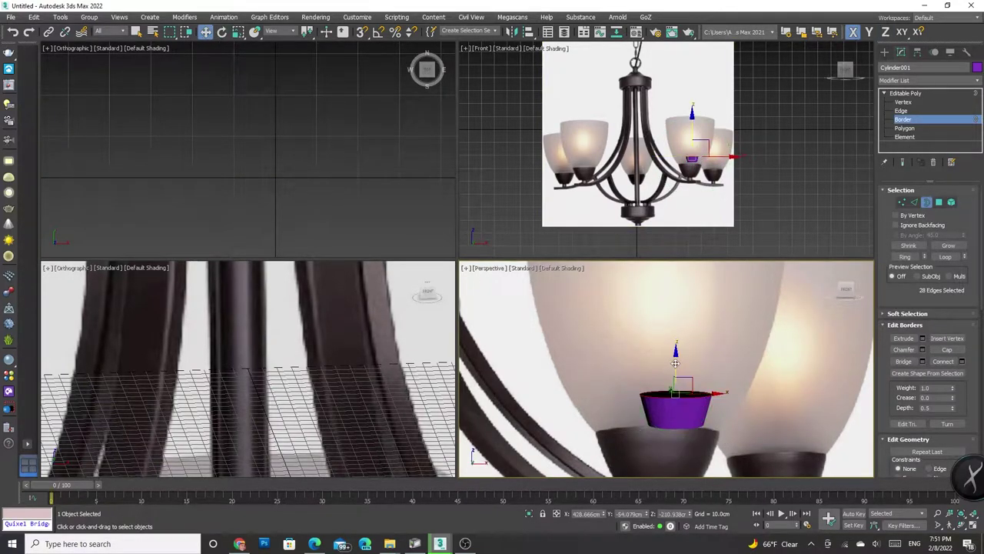
pyautogui.keyDown('shift'); pyautogui.moveTo(675, 361); pyautogui.dragTo(675, 341); pyautogui.keyUp('shift')
pyautogui.press('F8')
pyautogui.press('t')
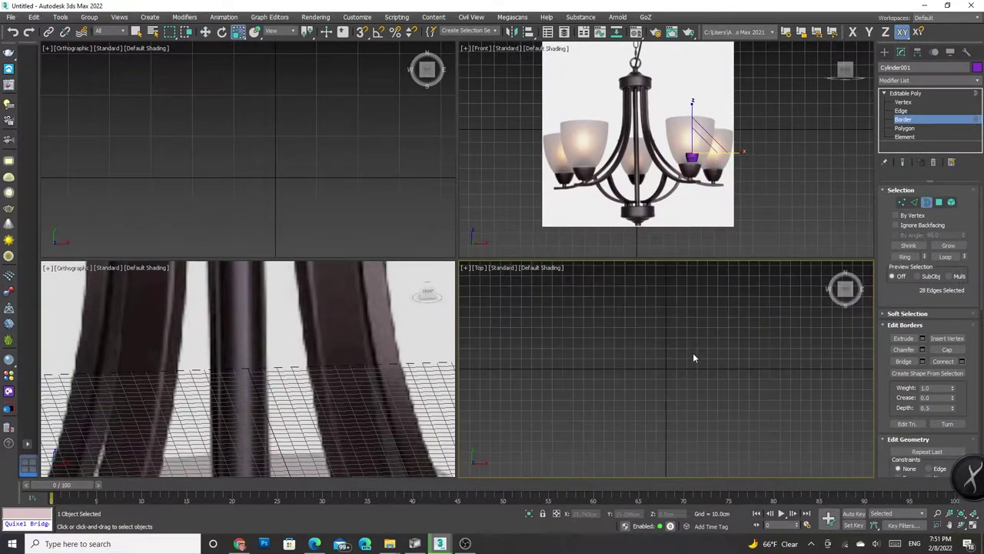
pyautogui.keyDown('alt'); pyautogui.moveTo(825, 376); pyautogui.dragTo(799, 338, button='middle'); pyautogui.keyUp('alt')
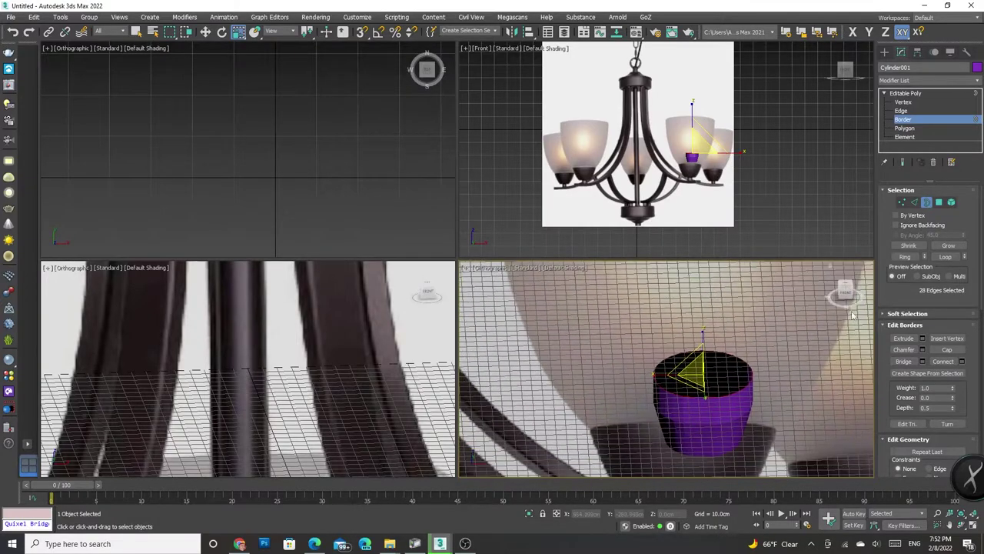
pyautogui.keyDown('alt'); pyautogui.moveTo(666, 369); pyautogui.dragTo(666, 399, button='middle'); pyautogui.keyUp('alt')
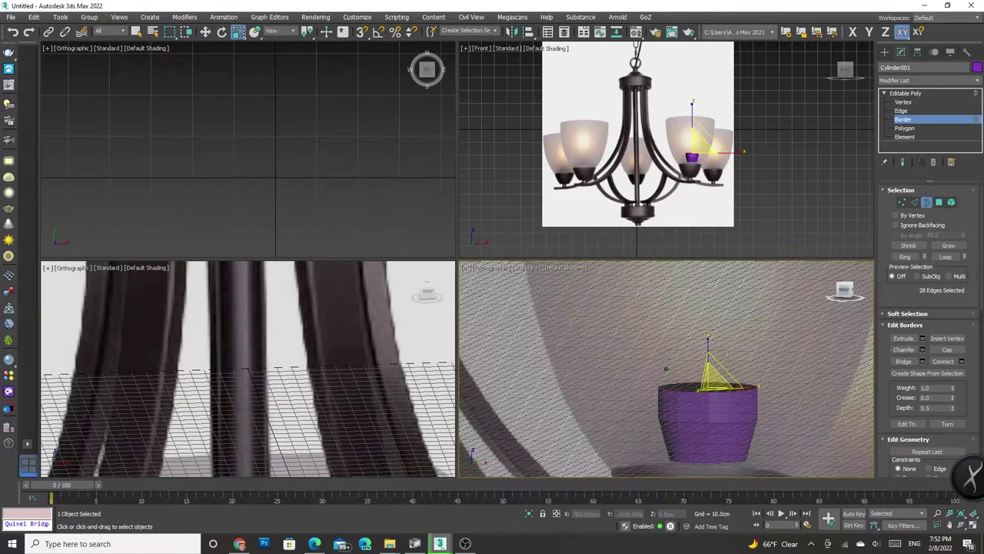
pyautogui.press('f')
# Scale the cup's top border outward to widen the rim in Front view
pyautogui.press('e')
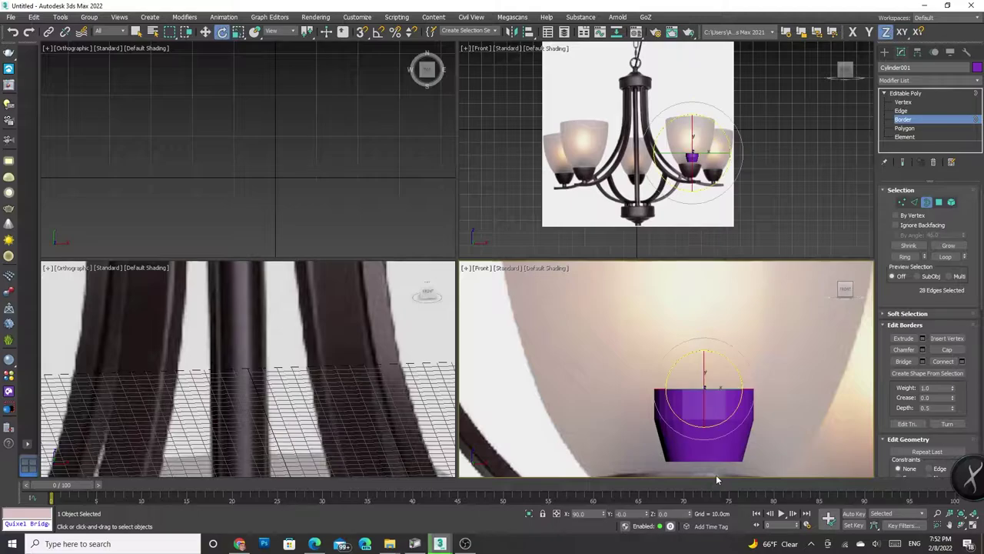
pyautogui.press('w')
pyautogui.press('r')
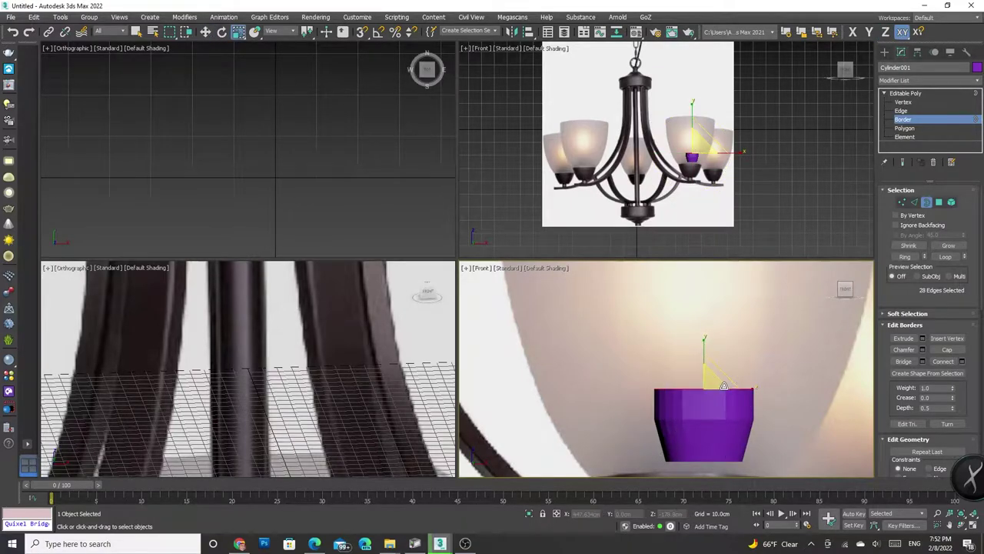
pyautogui.moveTo(716, 385); pyautogui.dragTo(715, 377)
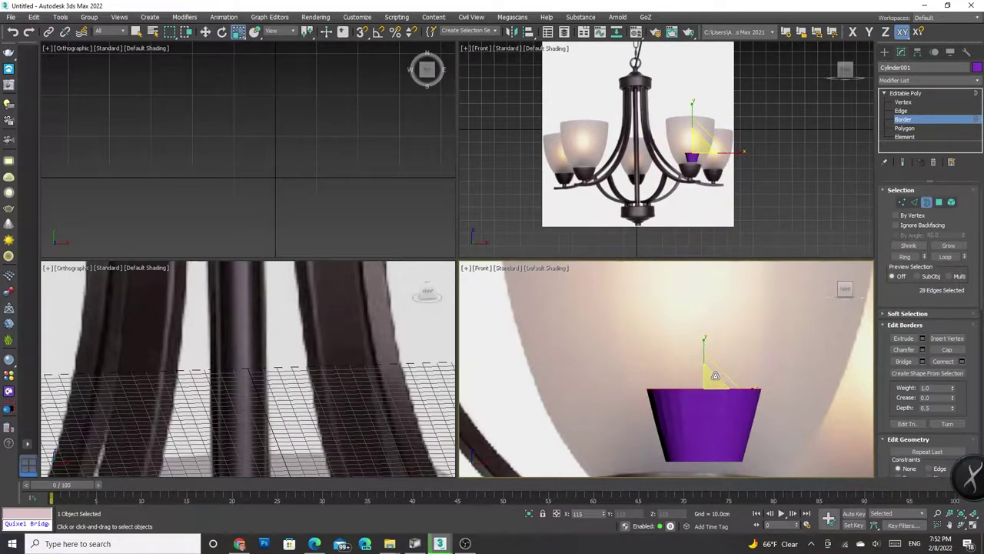
pyautogui.scroll(-2, 714, 378)
pyautogui.scroll(-2, 707, 388)
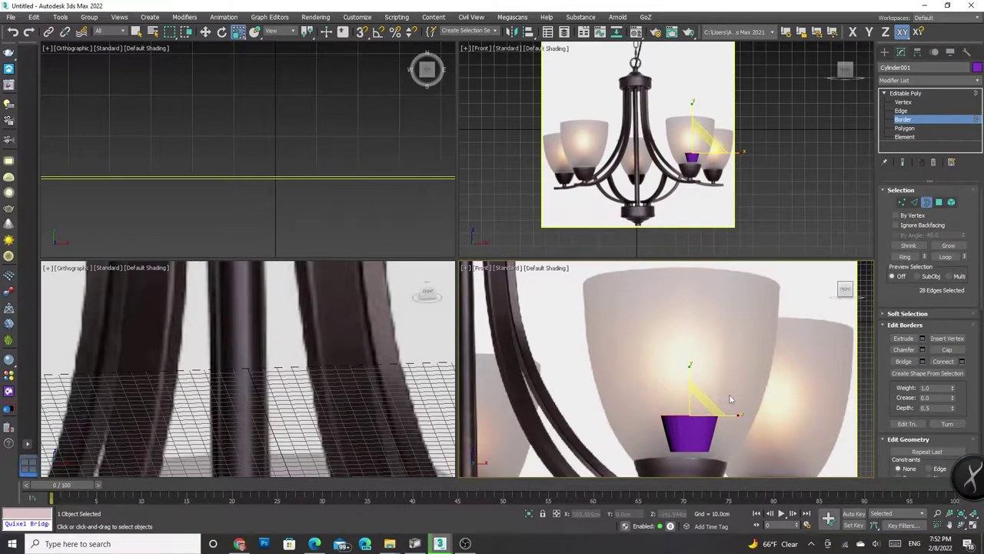
# Raise the cup's top border up to the lamp shade's height
pyautogui.press('w')
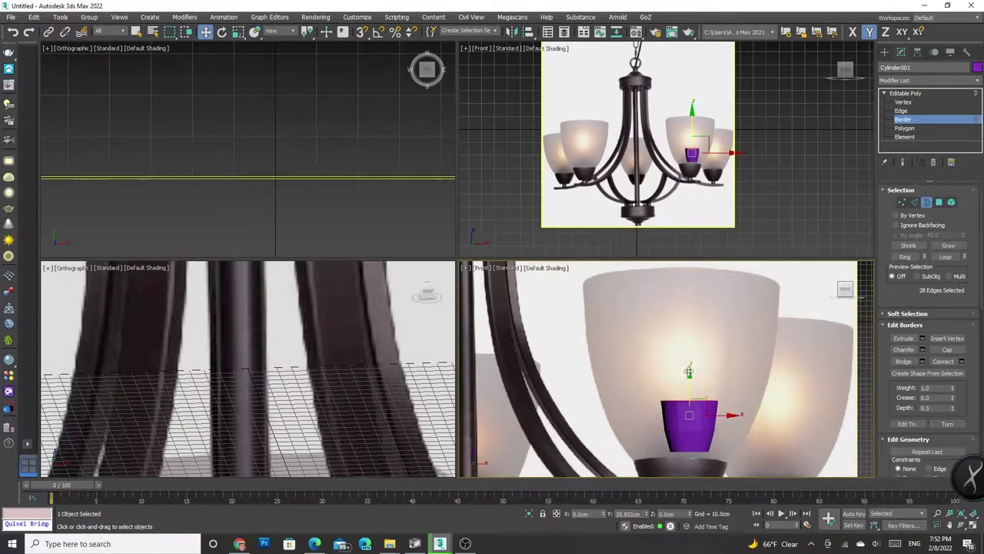
pyautogui.press('e')
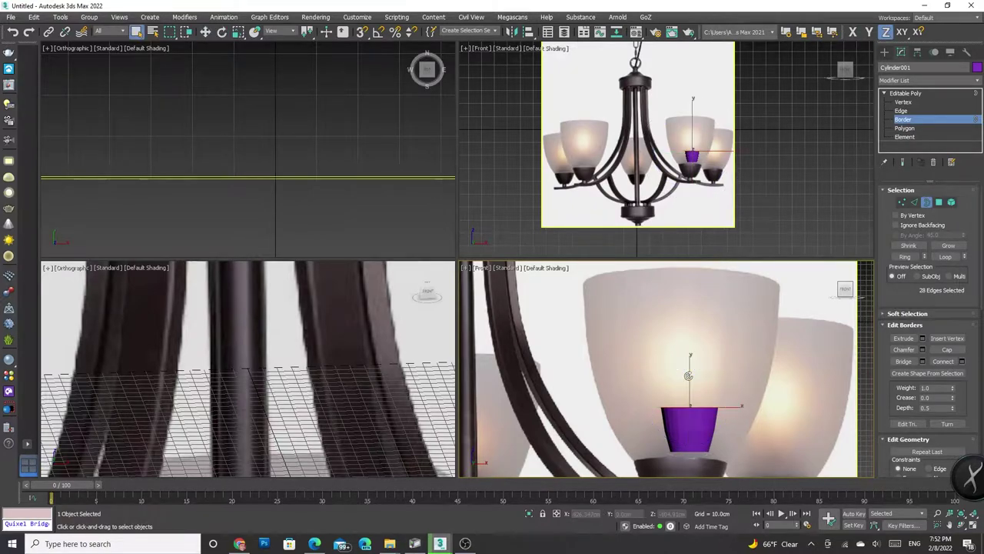
pyautogui.press('w')
pyautogui.moveTo(689, 377)
pyautogui.mouseDown()
pyautogui.moveTo(690, 330)
pyautogui.moveTo(690, 345)
pyautogui.mouseUp()
pyautogui.press('r')
pyautogui.press('w')
pyautogui.press('r')
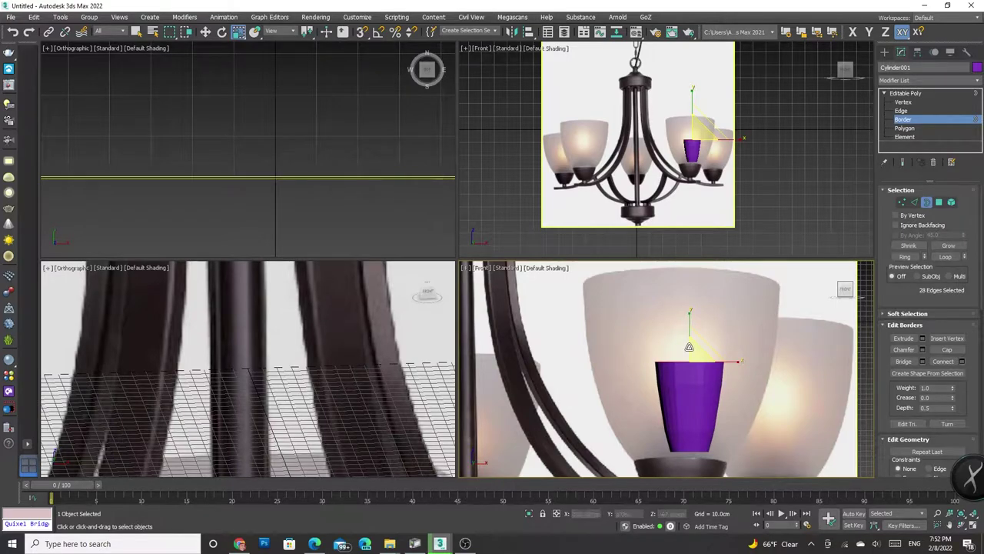
pyautogui.press('w')
pyautogui.moveTo(689, 347); pyautogui.dragTo(690, 323)
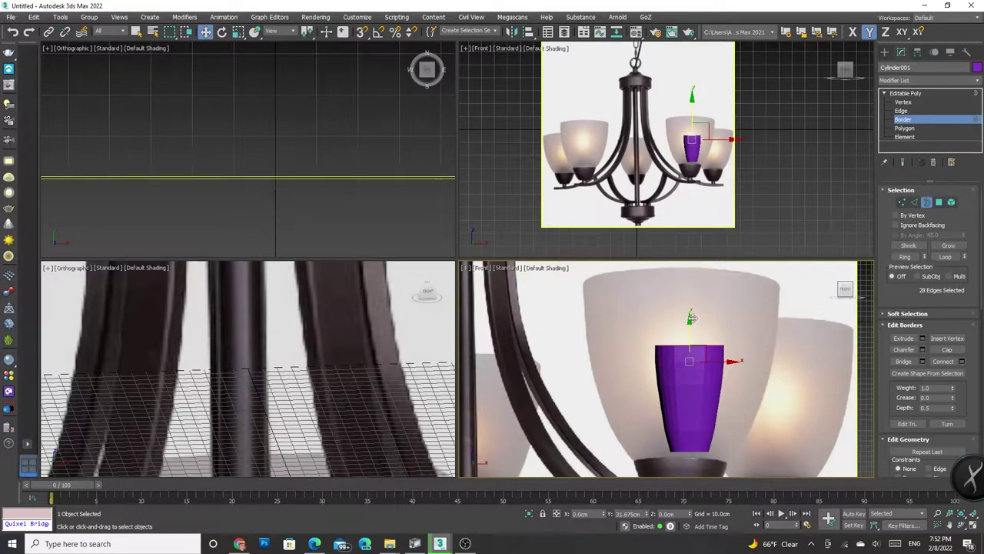
# Scale the whole cup to 175% in X and Y to match the shade's width
pyautogui.moveTo(691, 317)
pyautogui.keyDown('alt'); pyautogui.mouseDown(button='middle')
pyautogui.moveTo(691, 338)
pyautogui.moveTo(492, 436)
pyautogui.mouseUp(button='middle'); pyautogui.keyUp('alt')
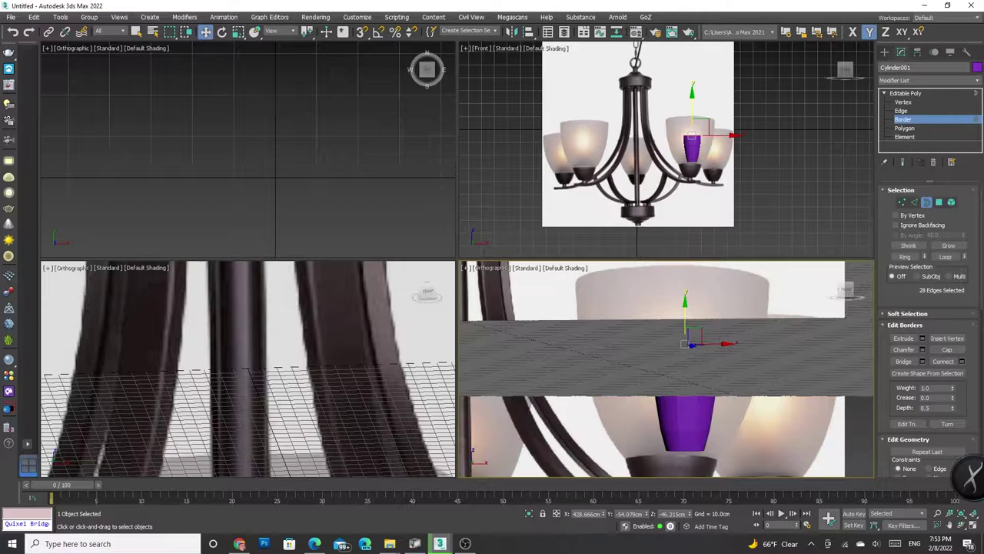
pyautogui.scroll(-1, 619, 396)
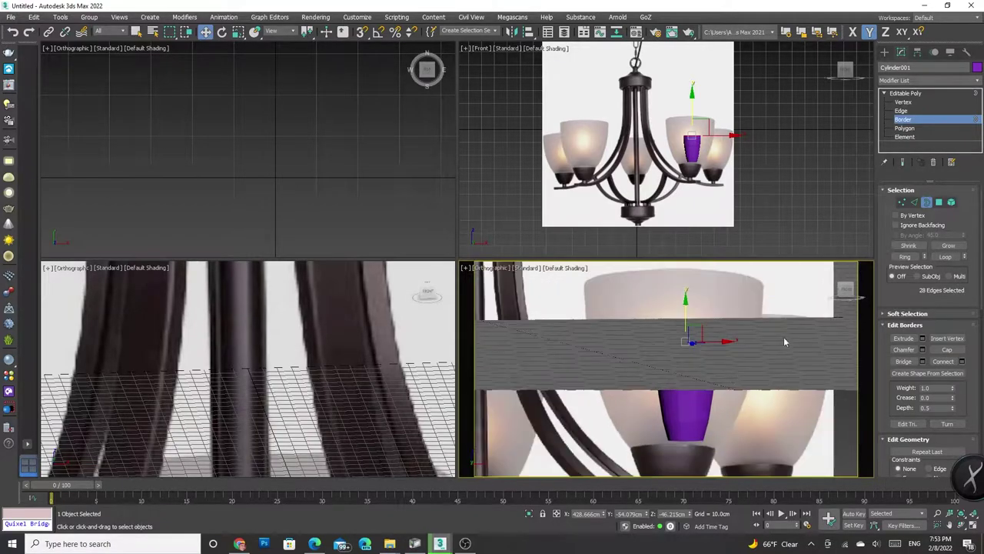
pyautogui.scroll(2, 679, 345)
pyautogui.press('3')
pyautogui.press('r')
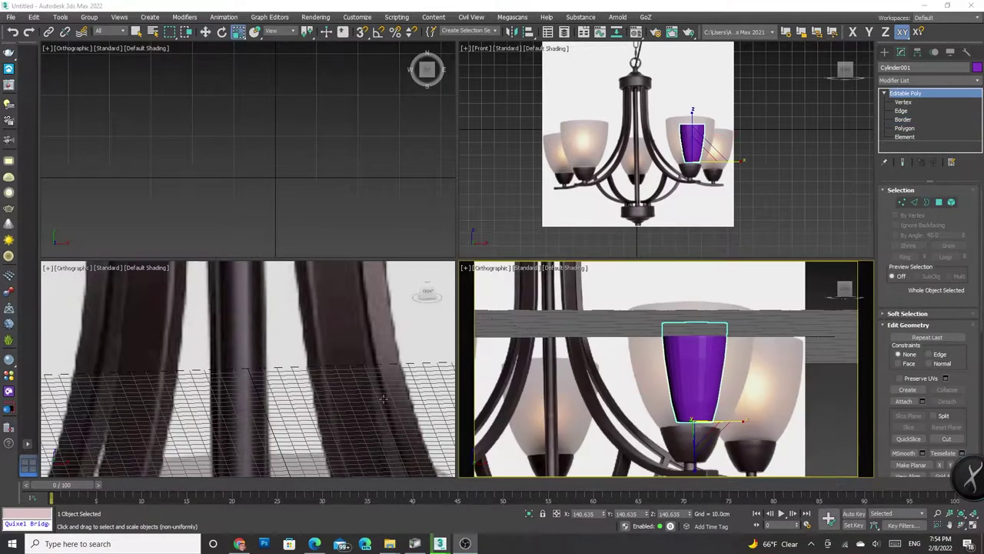
pyautogui.press('1')
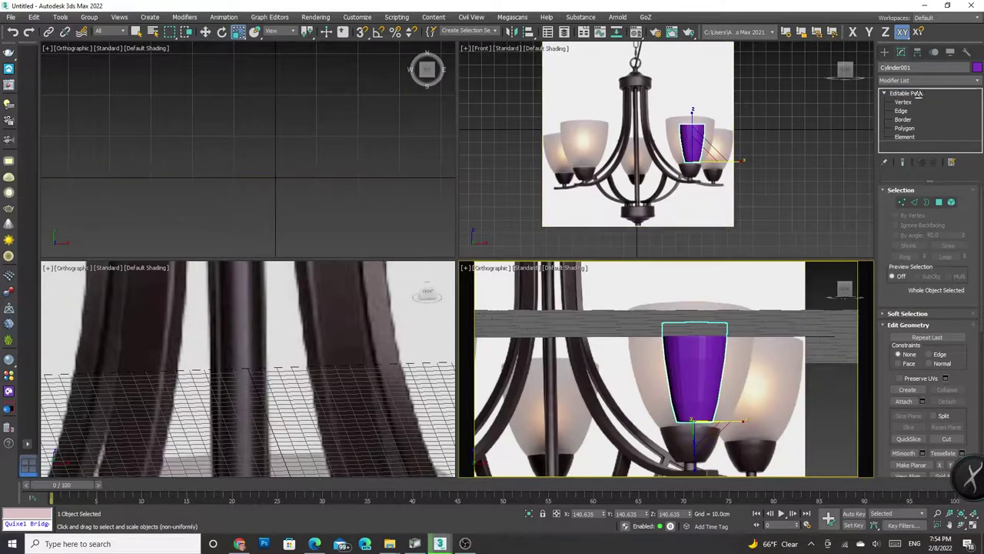
pyautogui.press('1')
pyautogui.moveTo(851, 306); pyautogui.dragTo(846, 296)
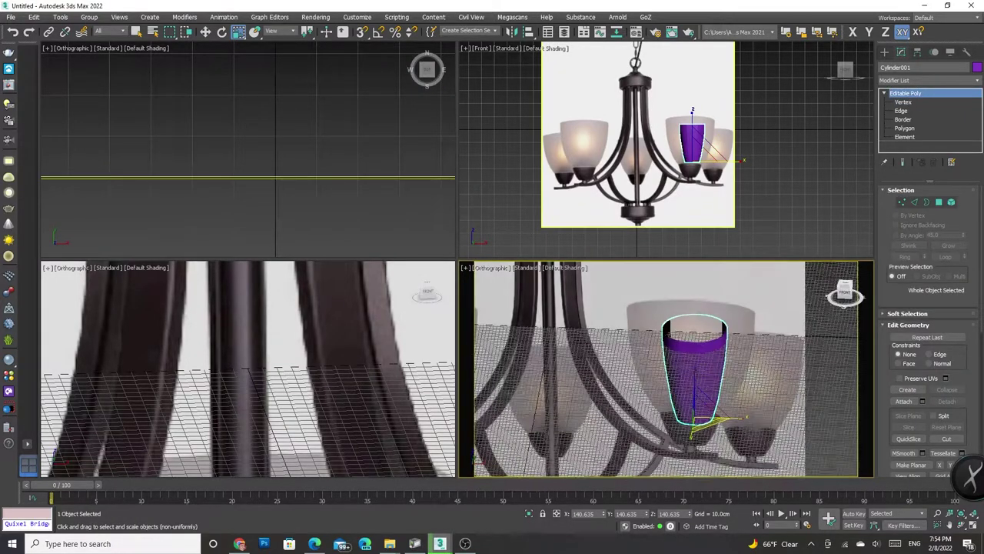
pyautogui.moveTo(709, 424); pyautogui.dragTo(718, 448)
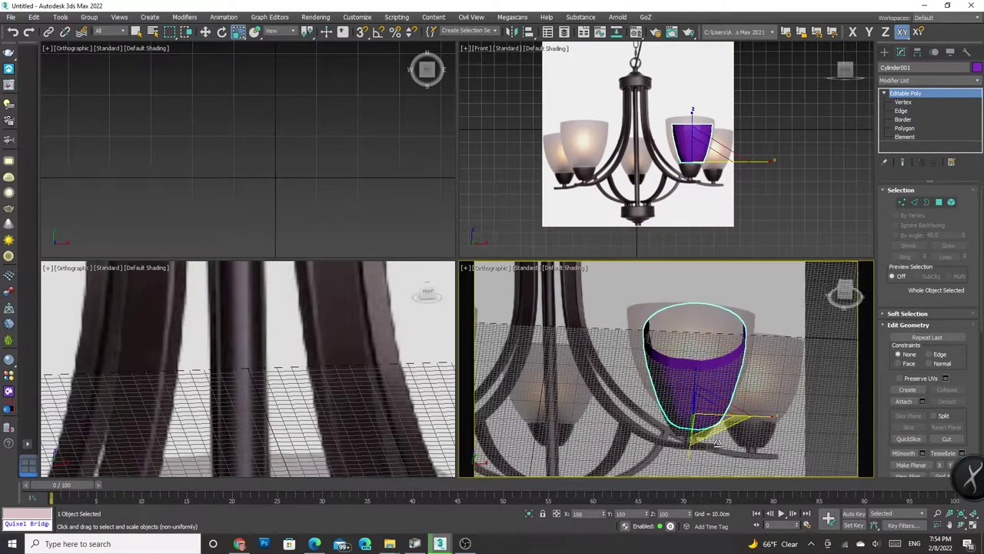
pyautogui.click(845, 291)
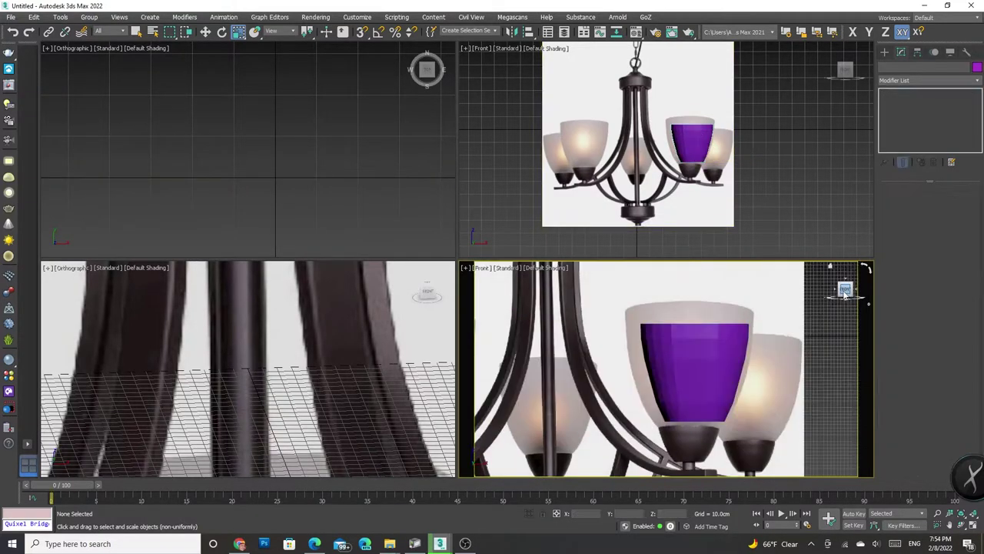
pyautogui.hotkey('ctrl', 'z')
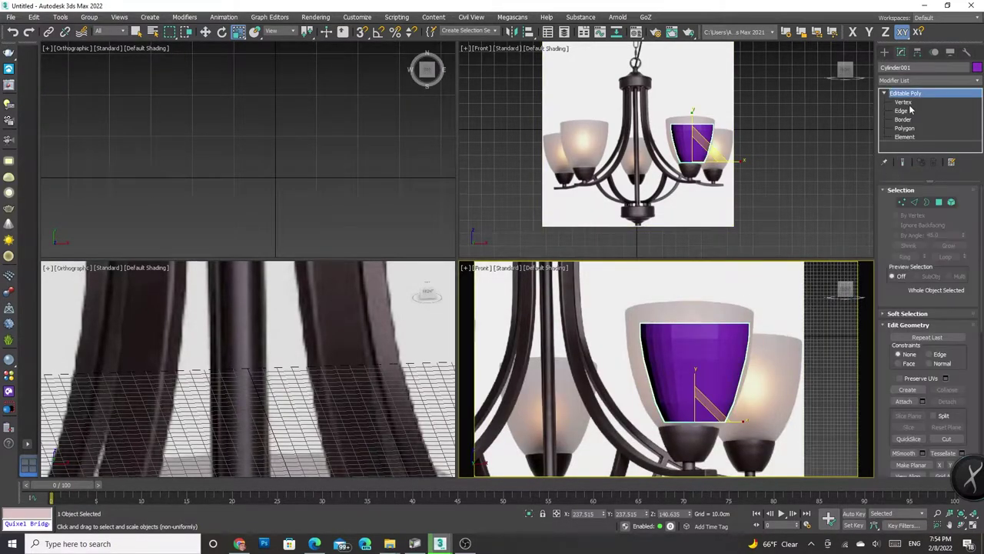
# Add a Shell modifier with 1.0 cm outer amount to thicken the shade walls
pyautogui.click(906, 111)
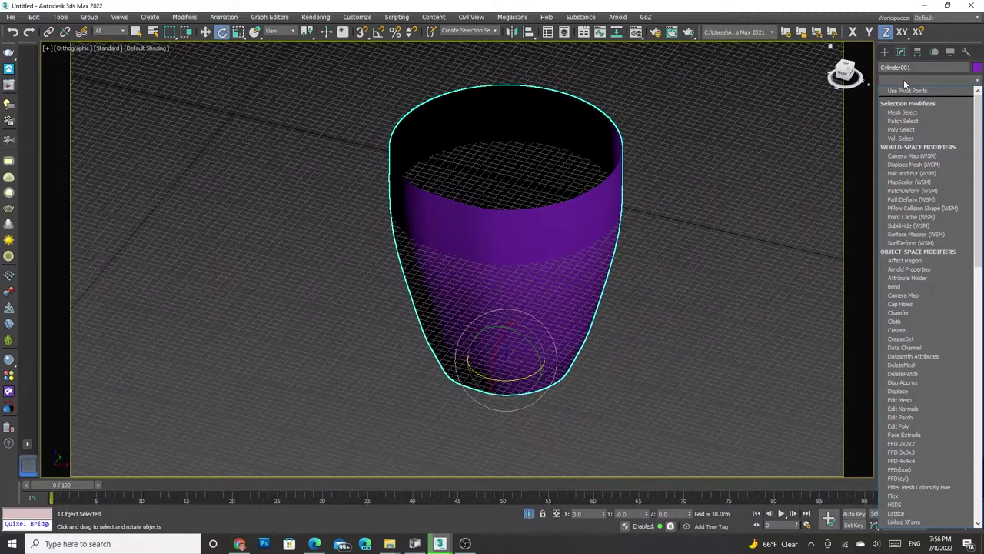
pyautogui.write('sh')
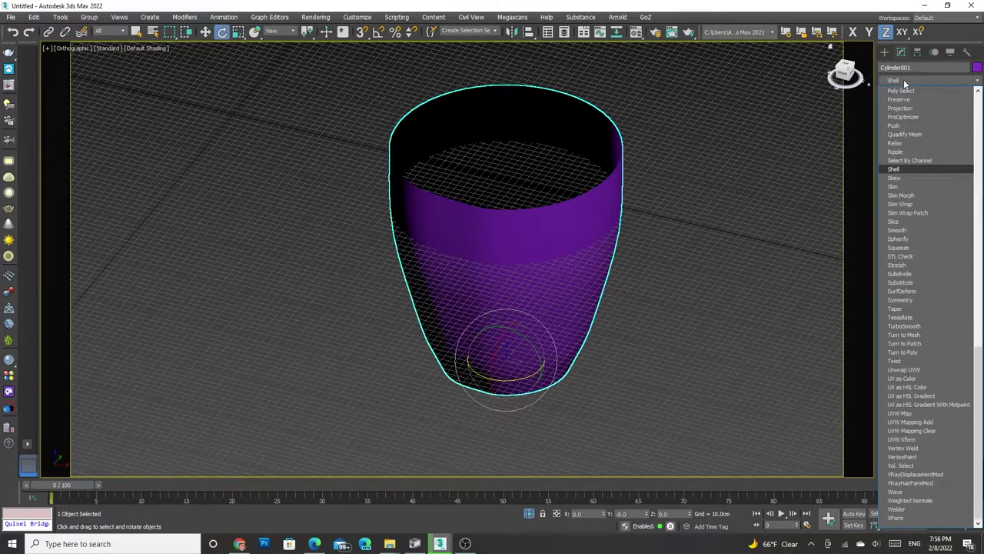
pyautogui.press('Return')
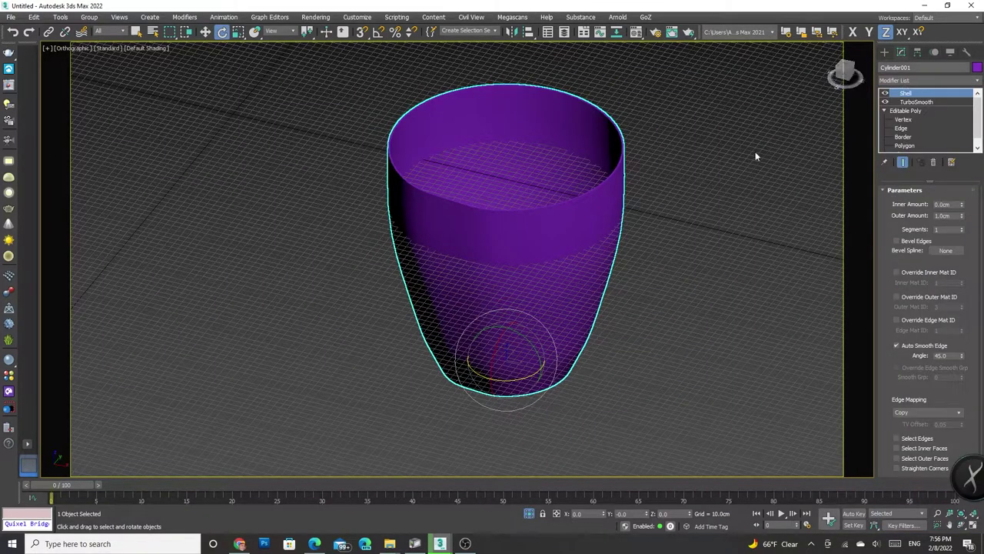
# View the shade from the side and isolate it to compare with the reference lamp
pyautogui.moveTo(849, 75); pyautogui.dragTo(848, 48)
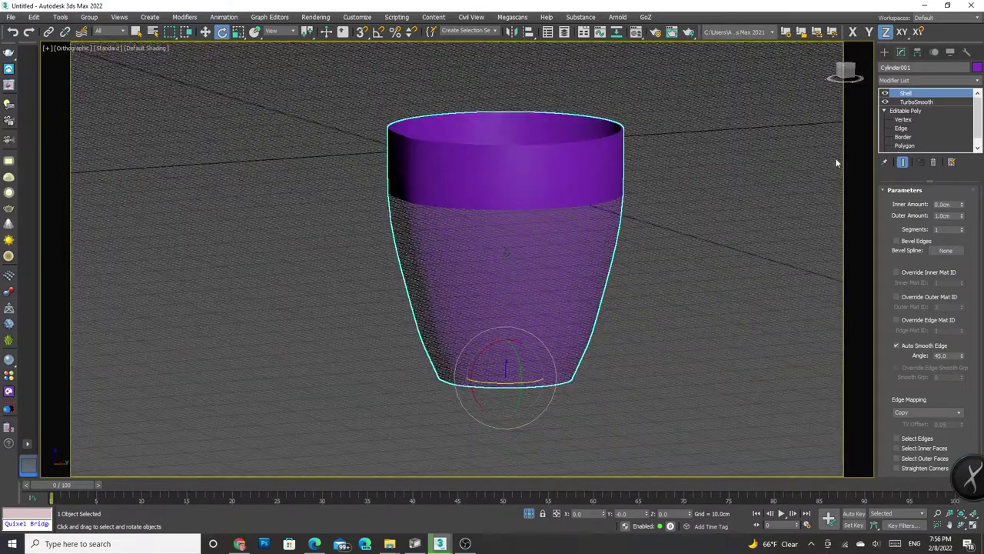
pyautogui.click(801, 232)
pyautogui.click(844, 71)
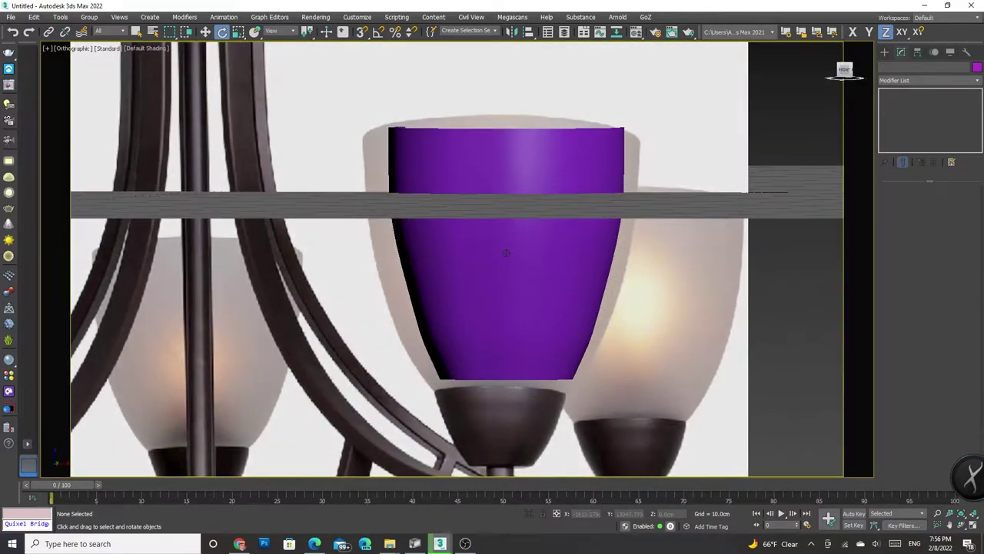
pyautogui.scroll(-2, 708, 253)
pyautogui.moveTo(707, 259); pyautogui.dragTo(694, 257, button='middle')
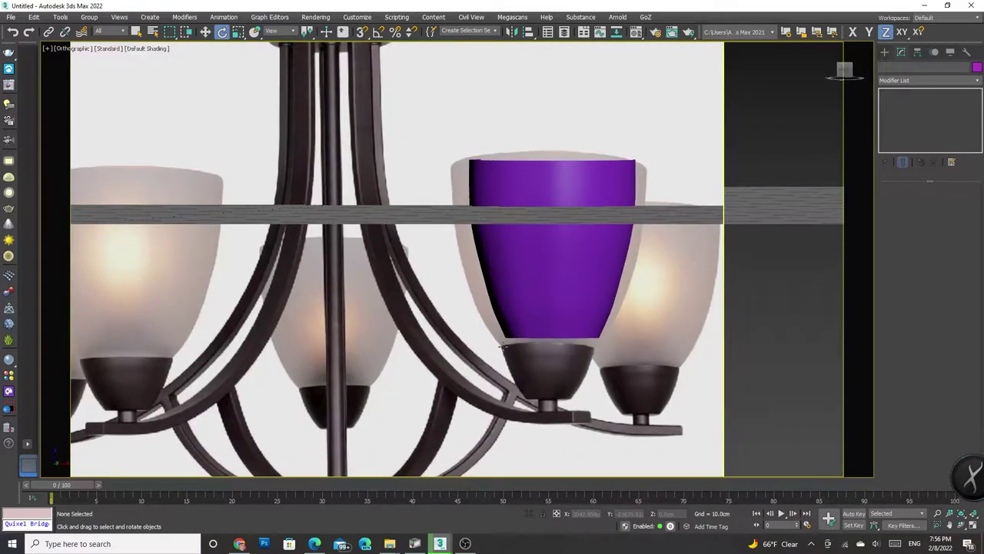
pyautogui.scroll(2, 538, 392)
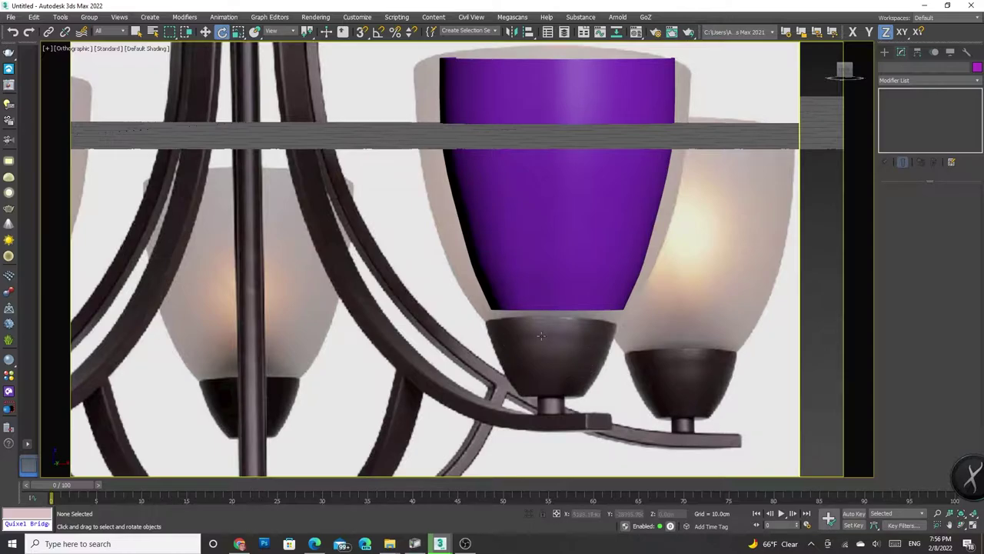
pyautogui.click(619, 107)
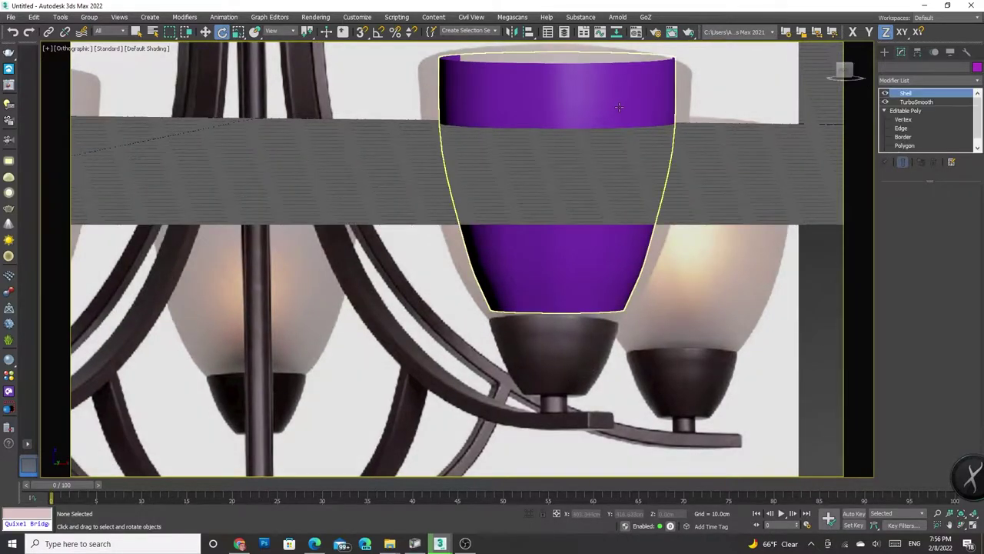
pyautogui.click(528, 516)
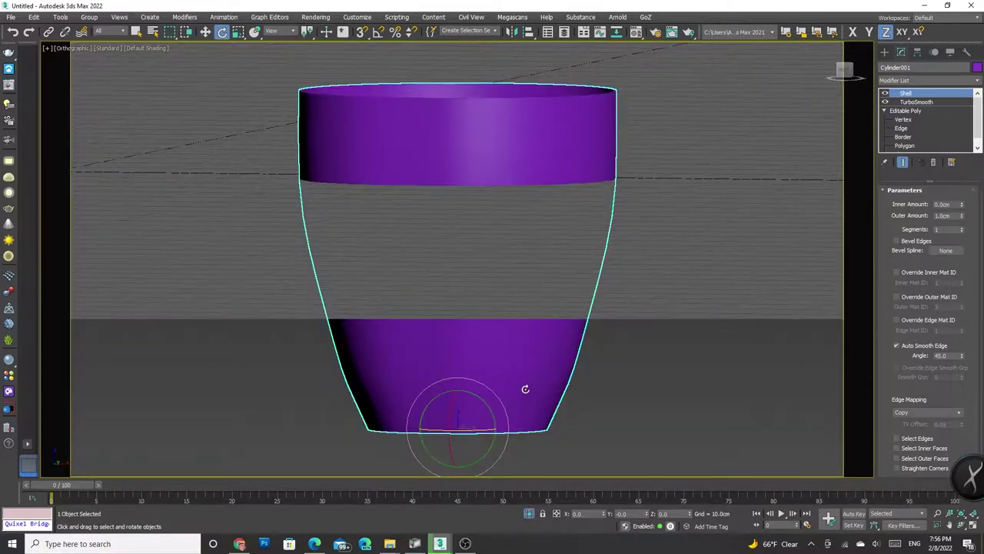
pyautogui.click(907, 121)
pyautogui.click(905, 132)
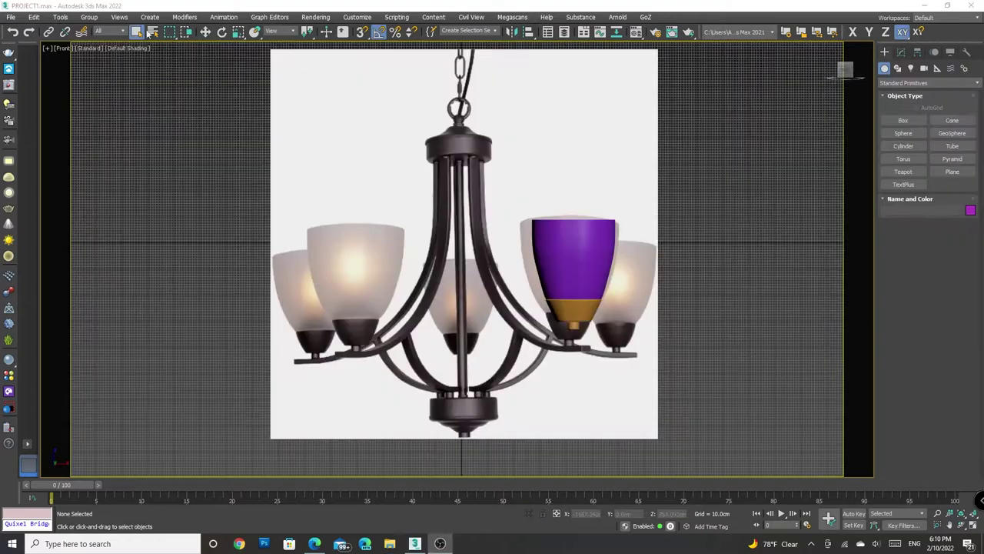
# Draw a four-point line along the chandelier arm from the hub down to the lamp base
pyautogui.click(901, 52)
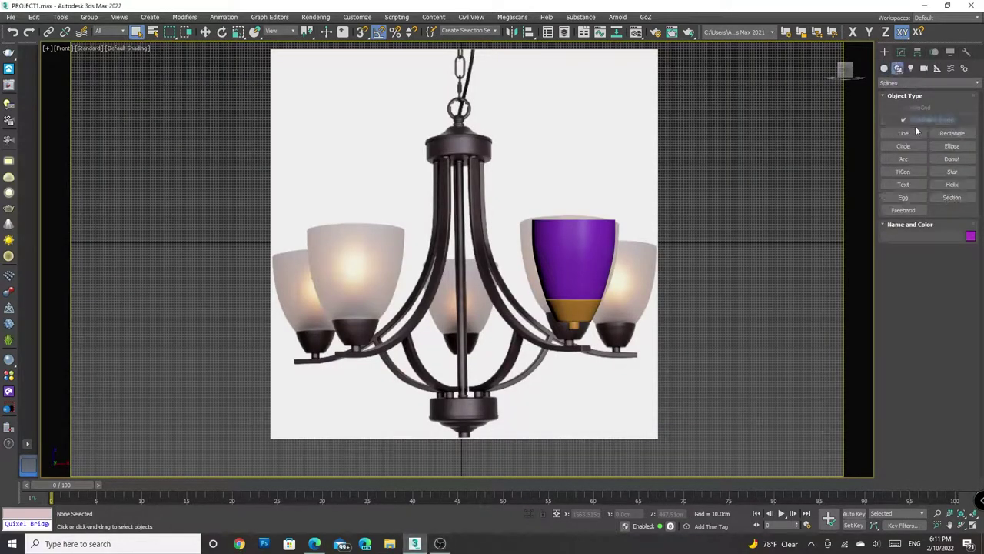
pyautogui.click(903, 133)
pyautogui.click(476, 156)
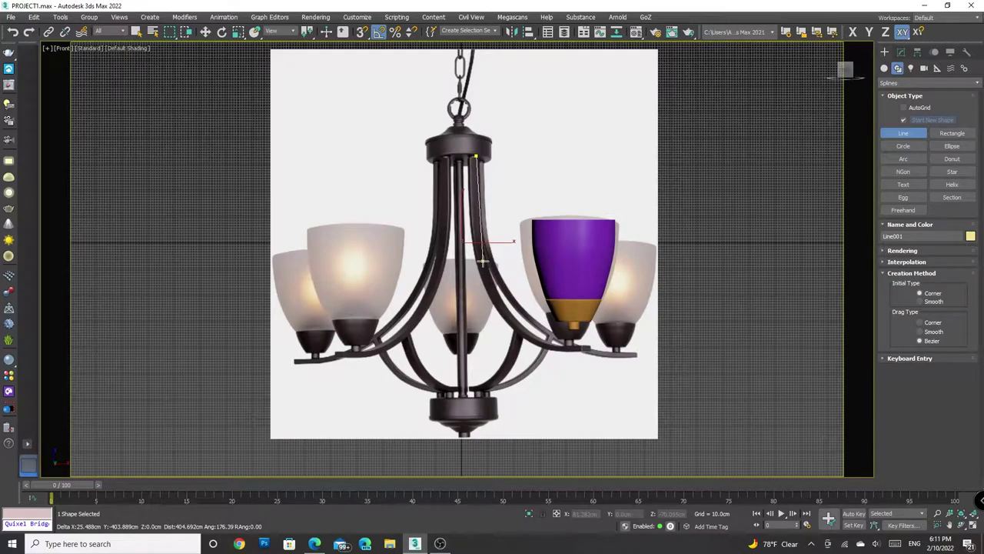
pyautogui.click(483, 261)
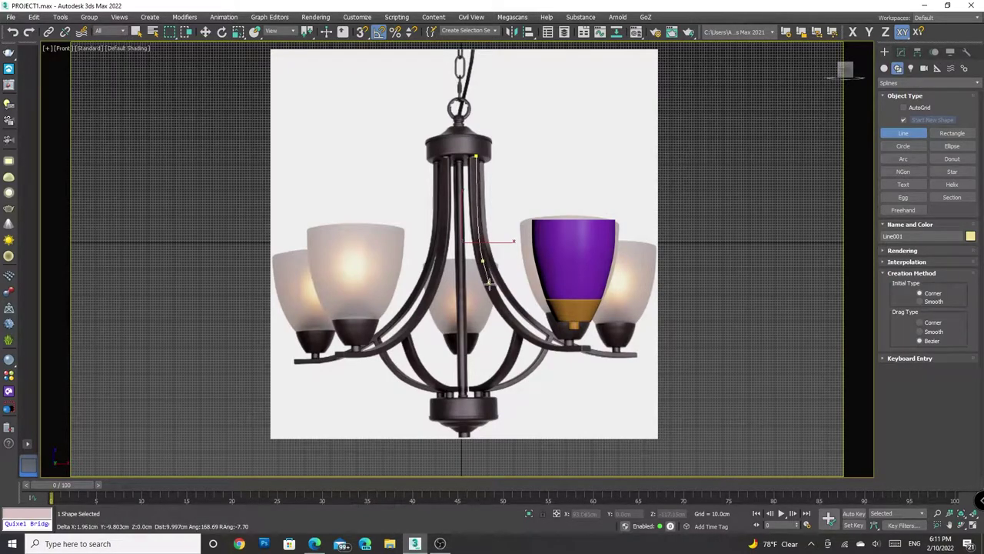
pyautogui.click(525, 332)
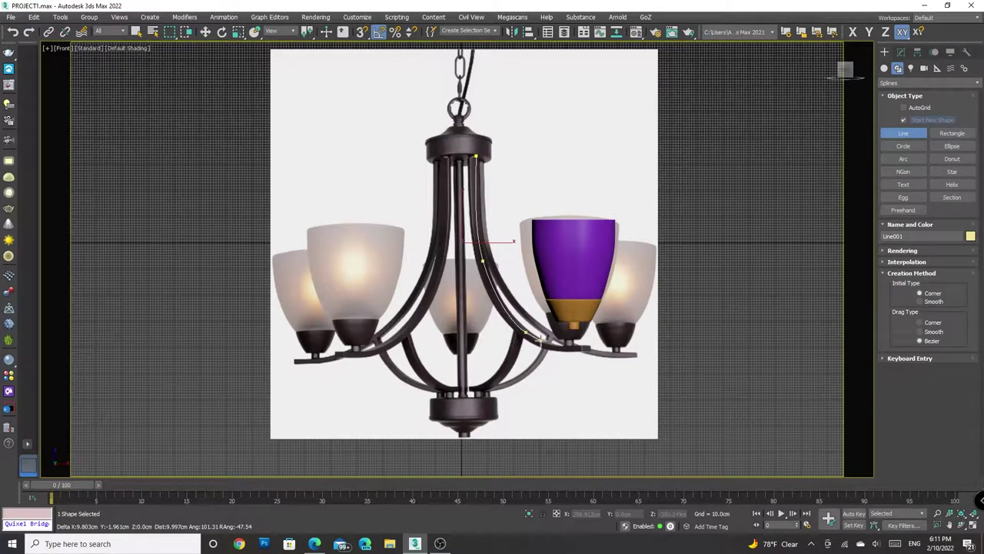
pyautogui.click(575, 349)
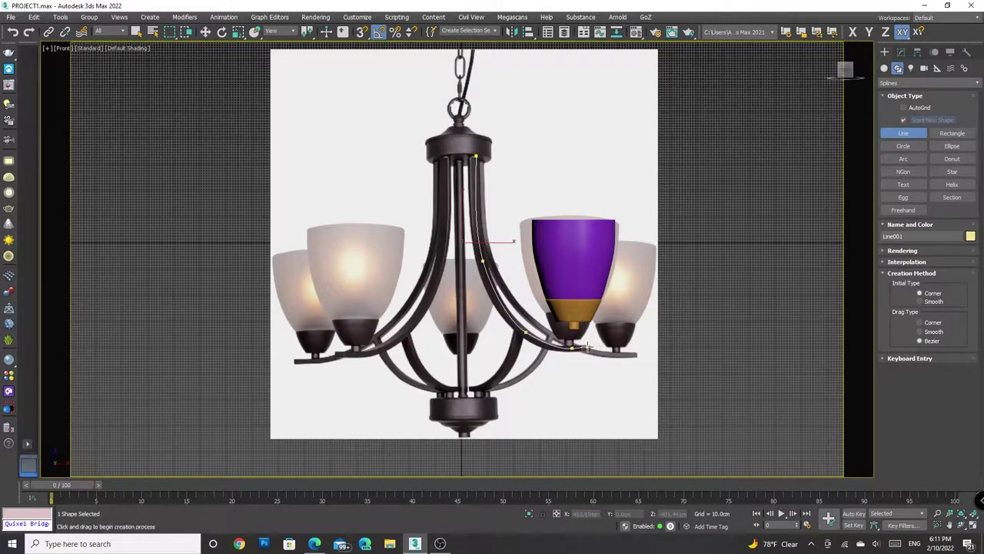
pyautogui.rightClick(589, 348)
pyautogui.keyDown('alt'); pyautogui.moveTo(406, 255); pyautogui.dragTo(424, 246, button='middle'); pyautogui.keyUp('alt')
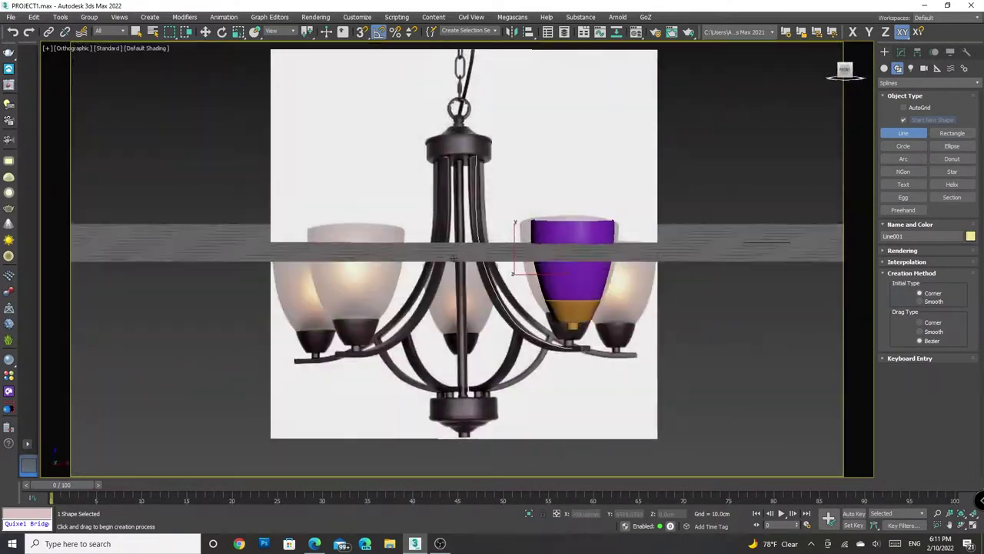
pyautogui.hotkey('shift', 'z')
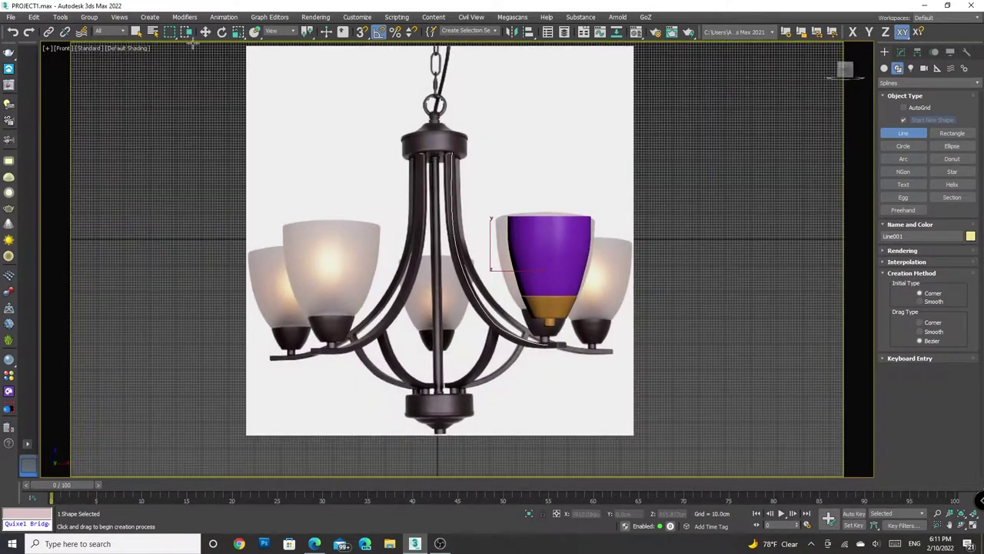
pyautogui.press('w')
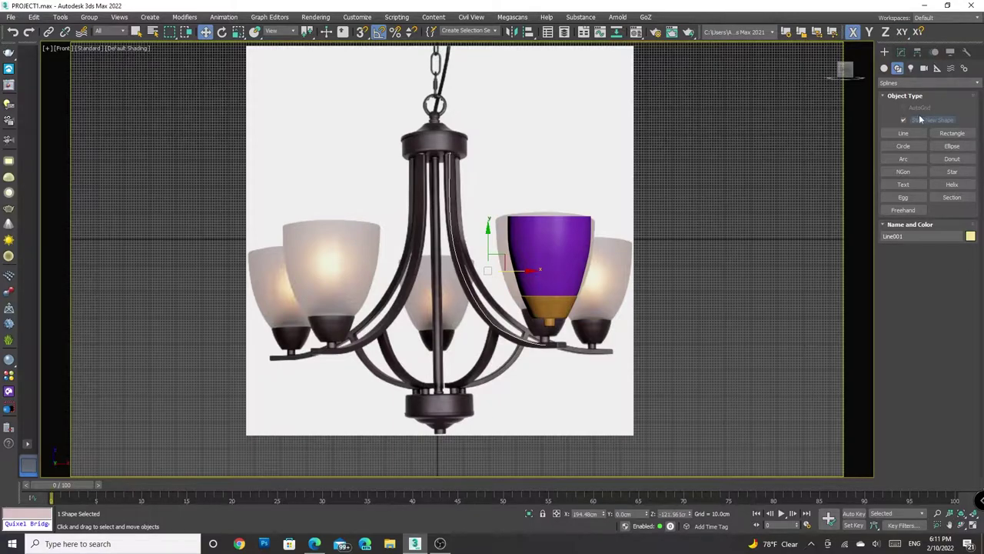
# Make Line001 renderable, enabling it in both renderer and viewport
pyautogui.click(901, 51)
pyautogui.click(882, 190)
pyautogui.click(894, 200)
pyautogui.click(894, 208)
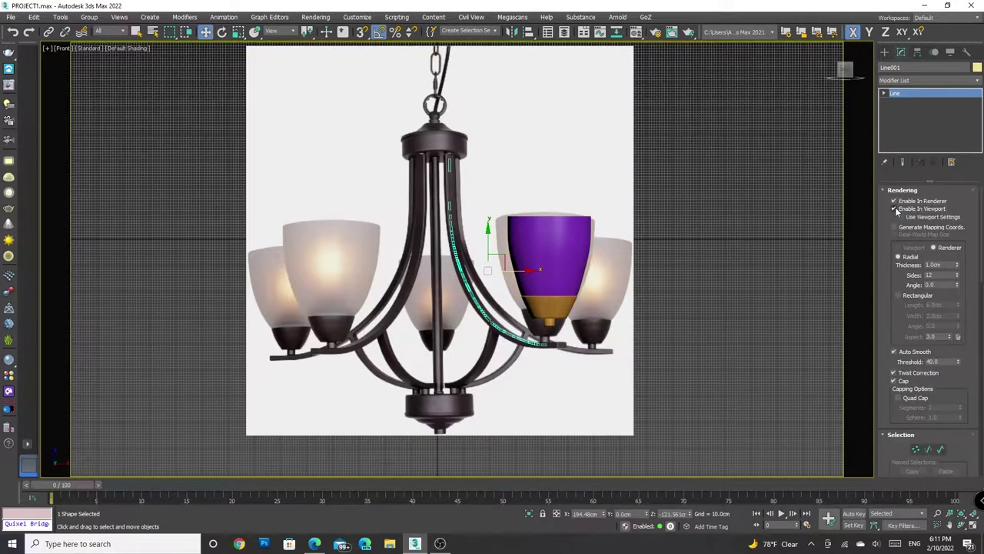
# Add an Extrude modifier to the arm line with an Amount of 20.5cm
pyautogui.click(915, 80)
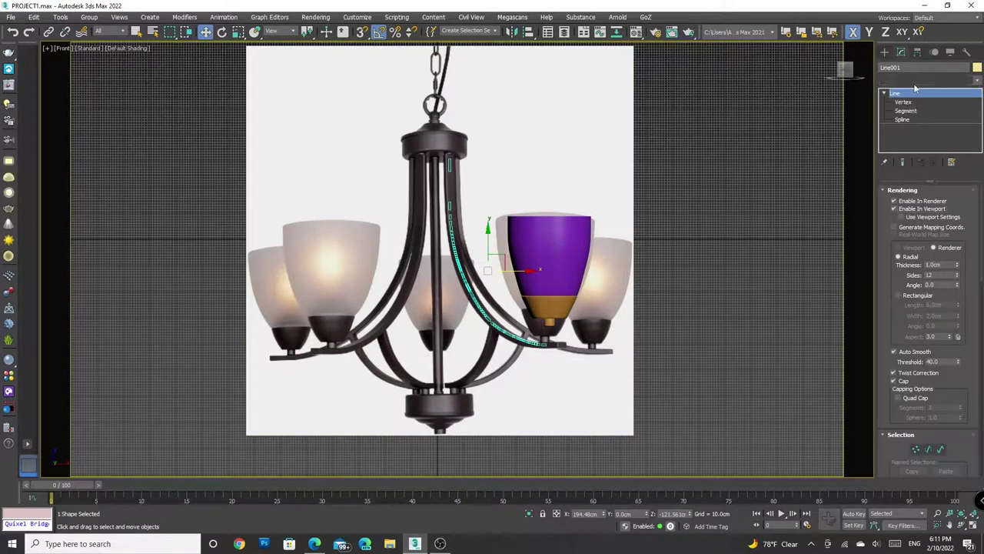
pyautogui.write('ex')
pyautogui.click(914, 90)
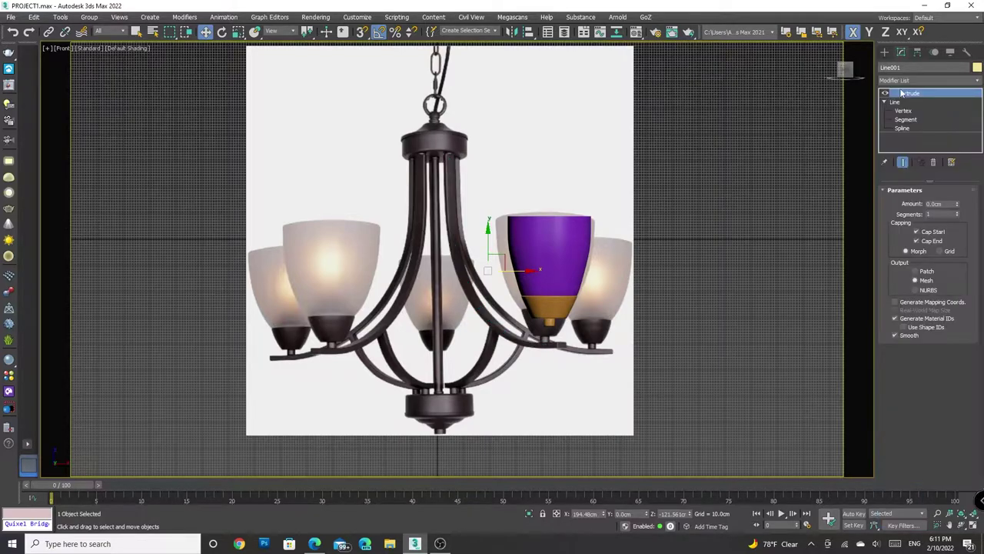
pyautogui.moveTo(957, 206); pyautogui.dragTo(957, 182)
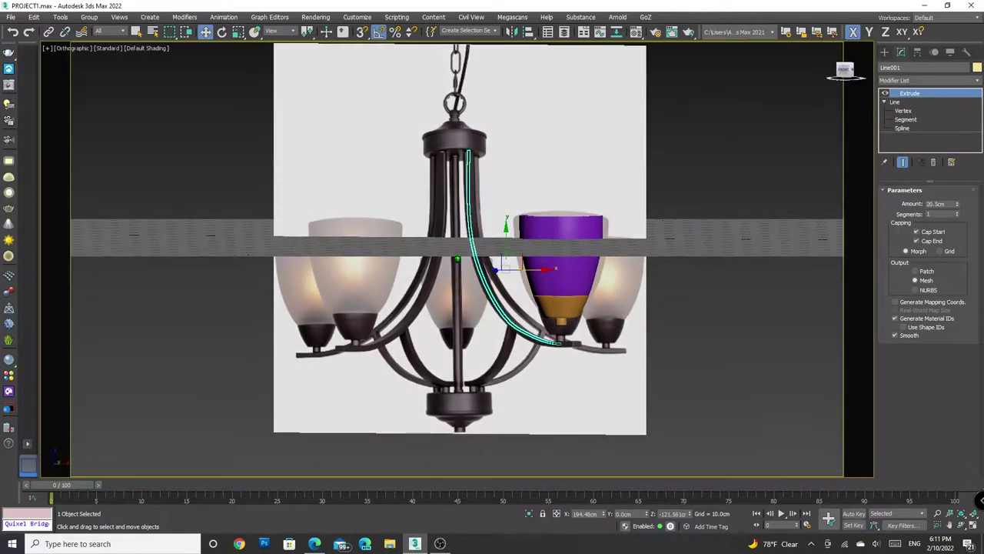
pyautogui.moveTo(845, 71); pyautogui.dragTo(850, 75)
pyautogui.scroll(5, 530, 229)
pyautogui.scroll(-5, 523, 254)
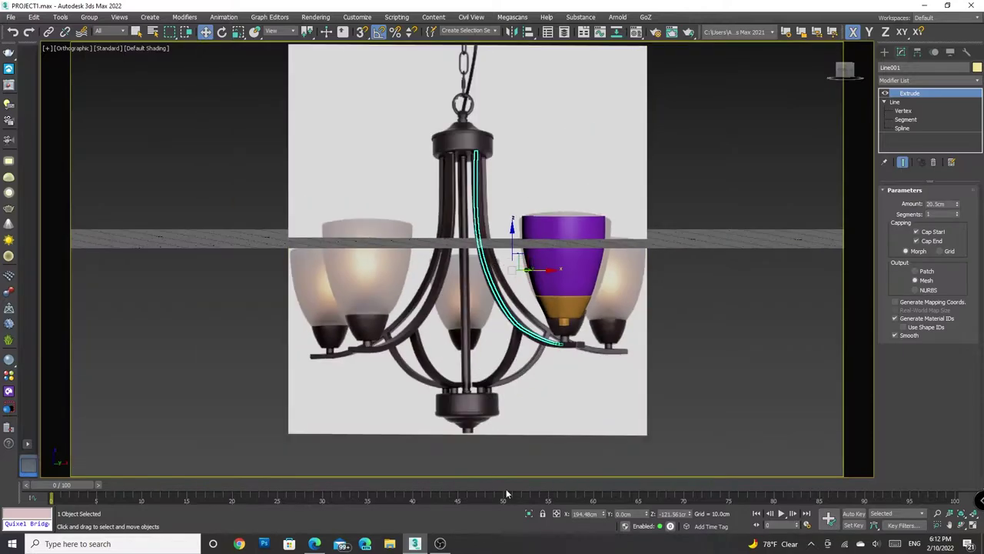
# Isolate the extruded arm and inspect its curve vertices in Vertex mode
pyautogui.hotkey('alt', 'q')
pyautogui.moveTo(845, 71); pyautogui.dragTo(854, 74)
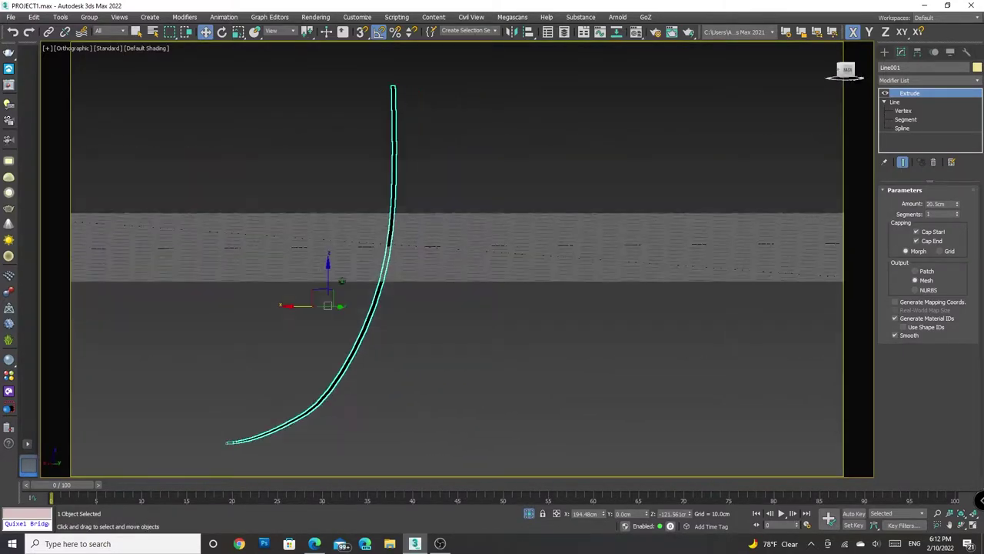
pyautogui.click(918, 112)
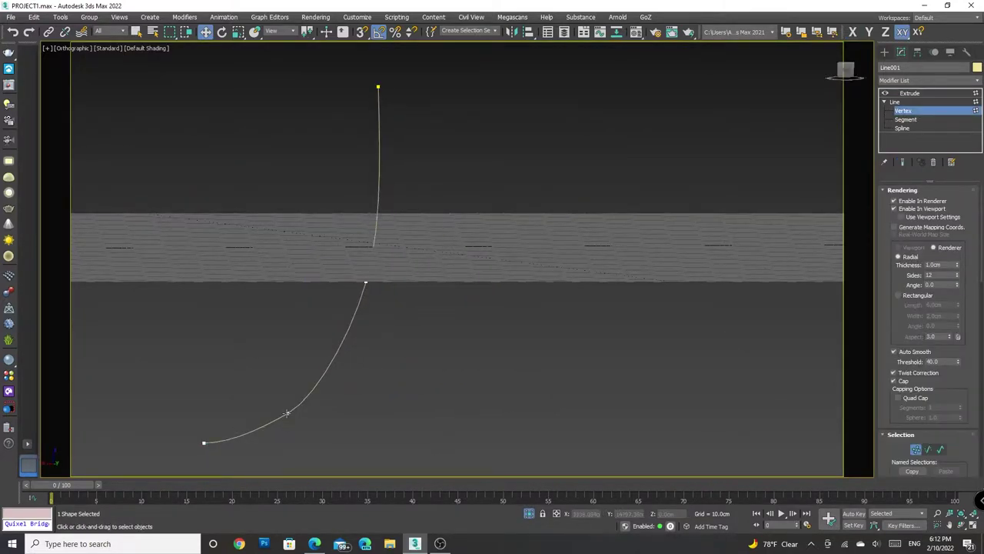
pyautogui.rightClick(284, 369)
pyautogui.click(268, 314)
pyautogui.click(366, 280)
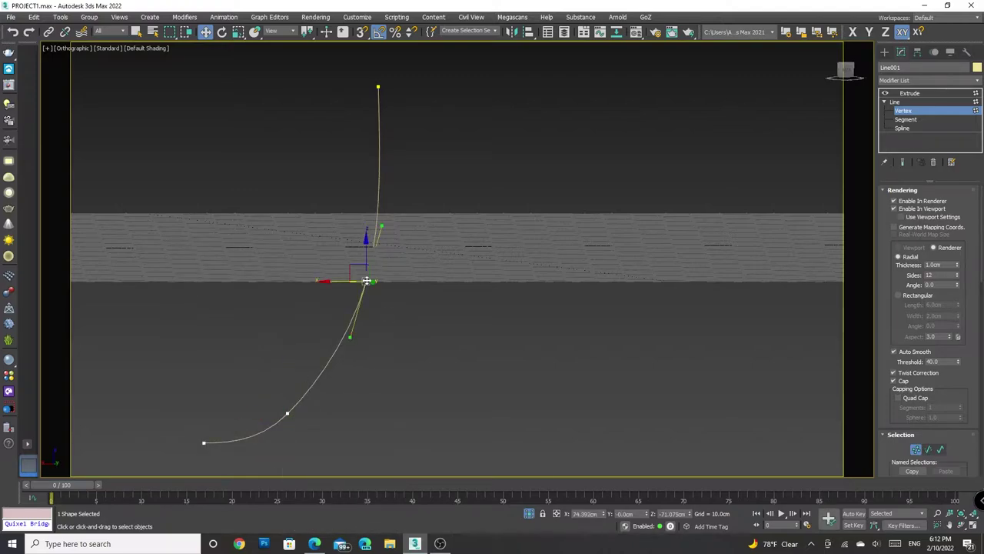
pyautogui.rightClick(365, 281)
pyautogui.click(346, 231)
pyautogui.click(286, 412)
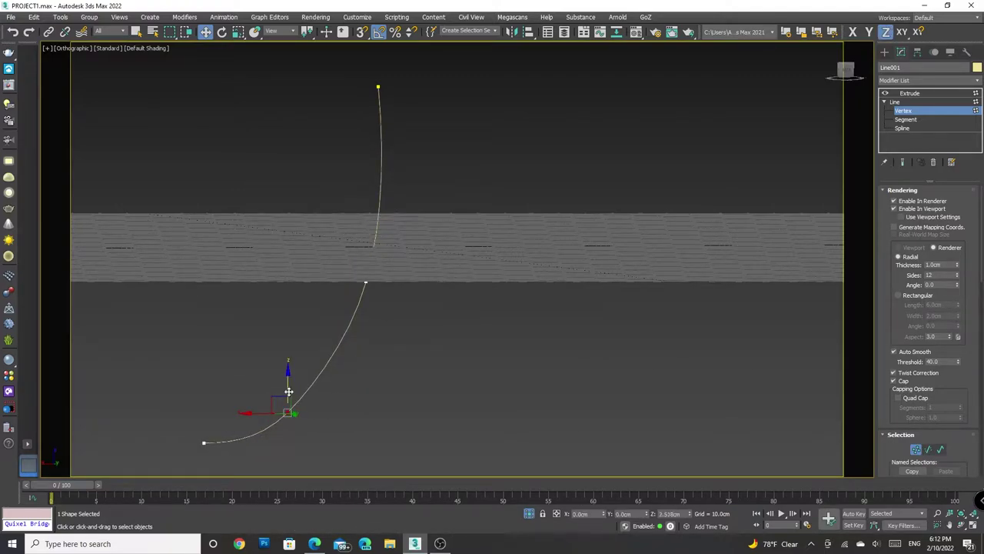
# Exit vertex editing, deselect the arm, and view it from the back
pyautogui.click(710, 263)
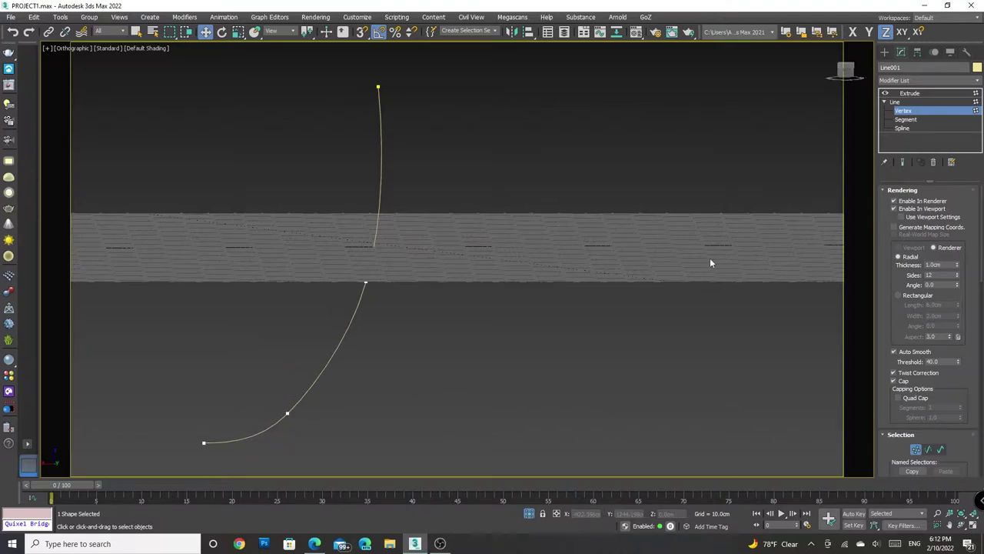
pyautogui.click(845, 70)
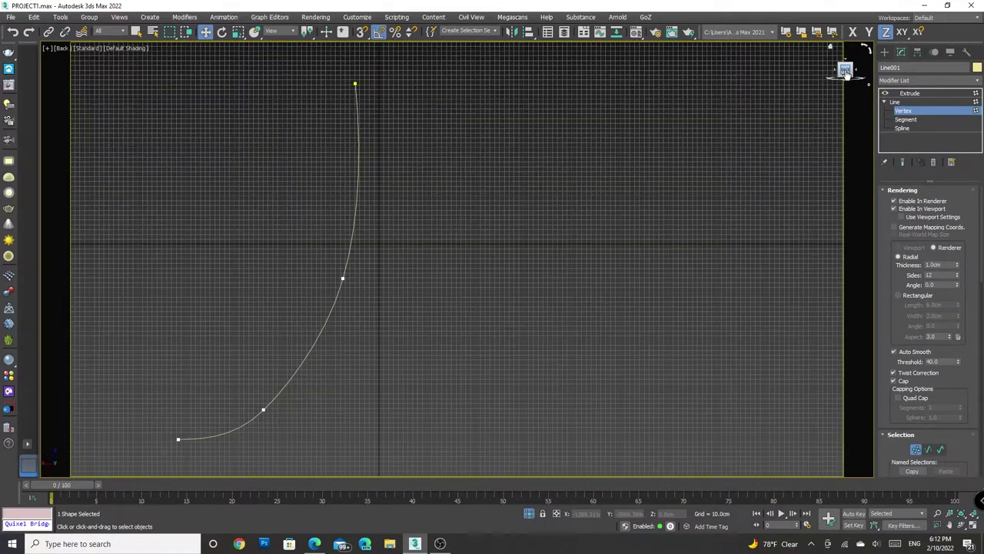
pyautogui.moveTo(844, 70); pyautogui.dragTo(847, 73)
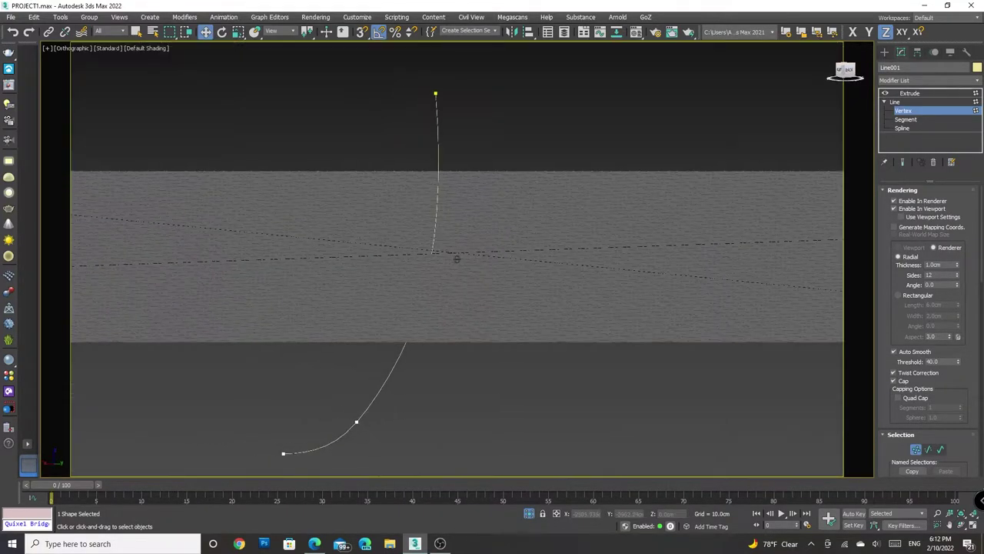
pyautogui.click(901, 102)
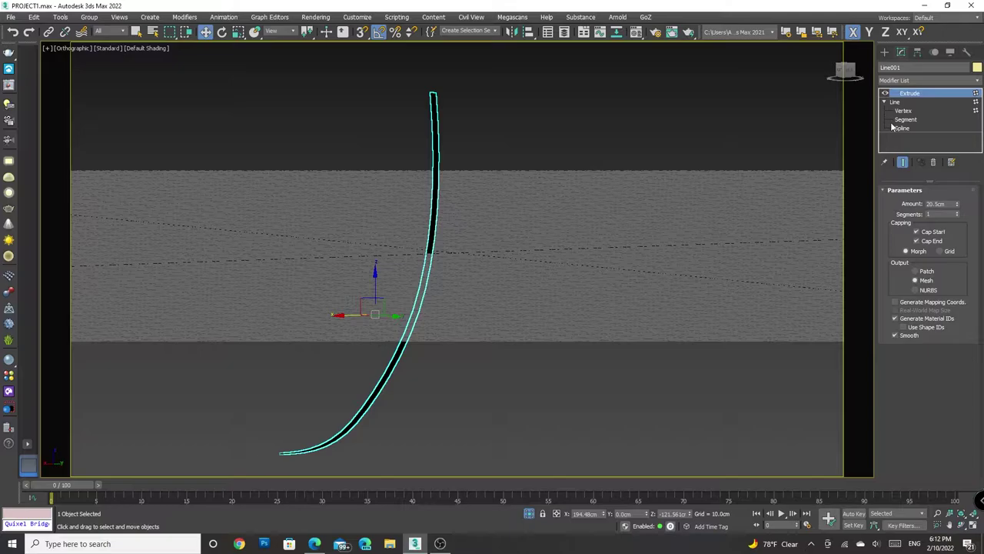
pyautogui.click(617, 133)
pyautogui.moveTo(844, 70); pyautogui.dragTo(847, 73)
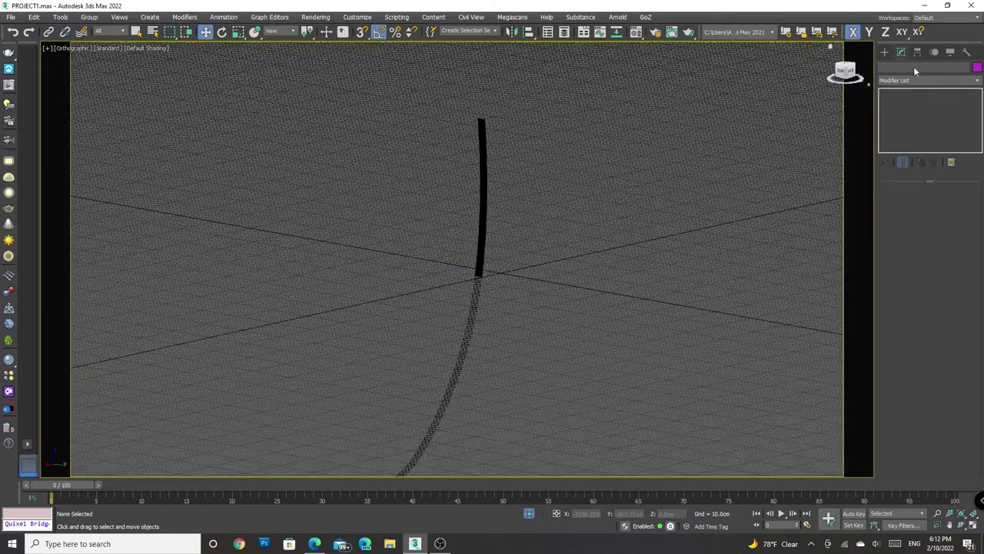
# Add a Shell modifier to the extruded arm
pyautogui.click(482, 179)
pyautogui.click(916, 80)
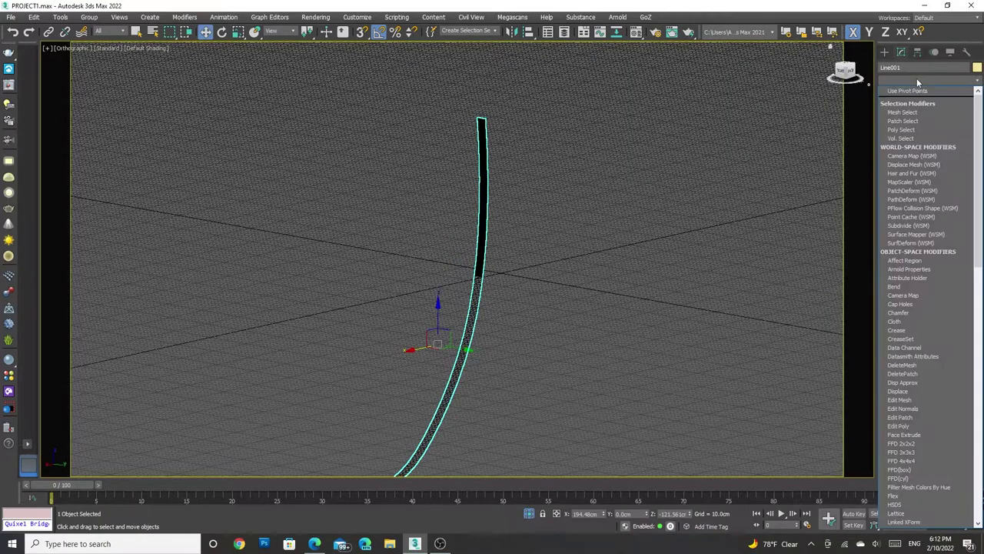
pyautogui.write('sh')
pyautogui.press('Return')
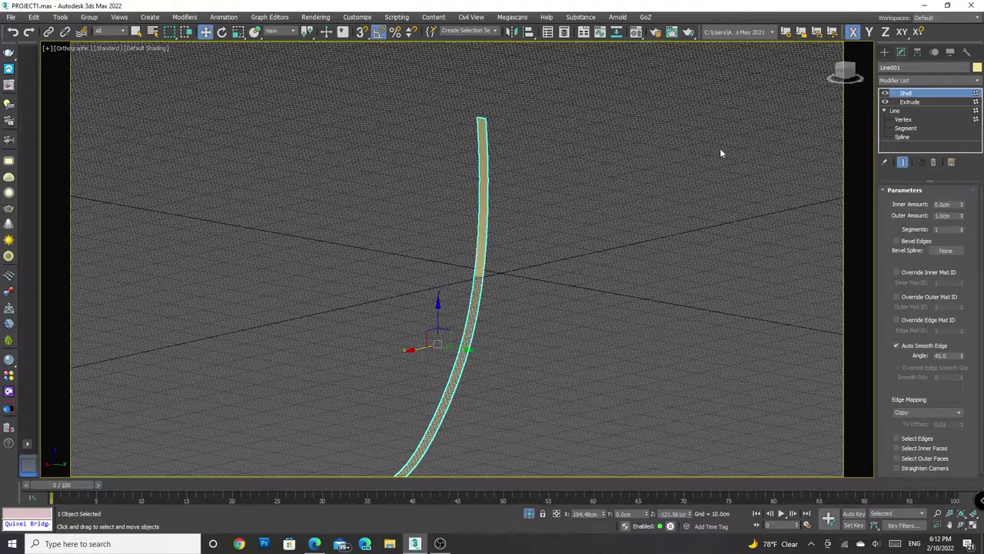
# Clear the selection and turn the viewport to the Back view
pyautogui.click(517, 213)
pyautogui.scroll(-2, 517, 213)
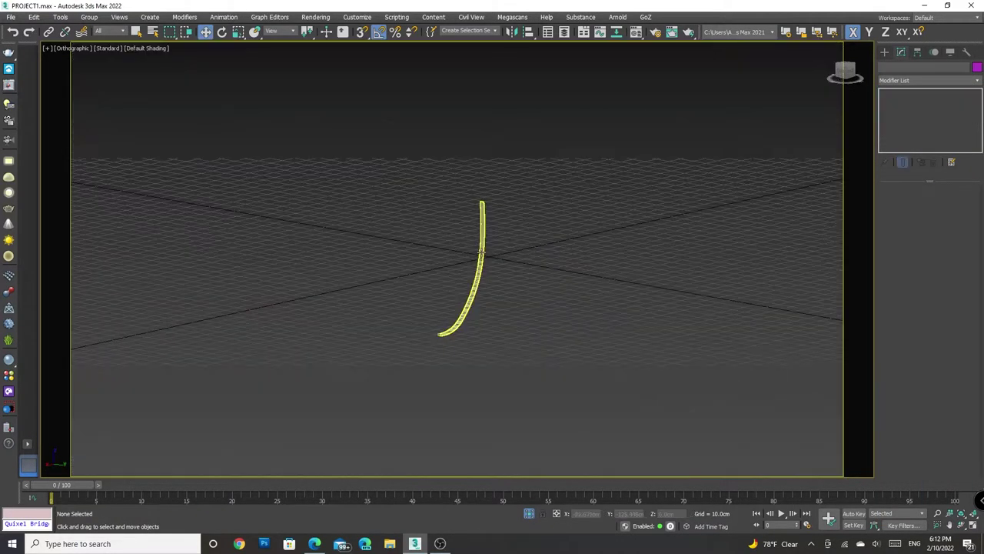
pyautogui.scroll(8, 483, 262)
pyautogui.scroll(-6, 688, 128)
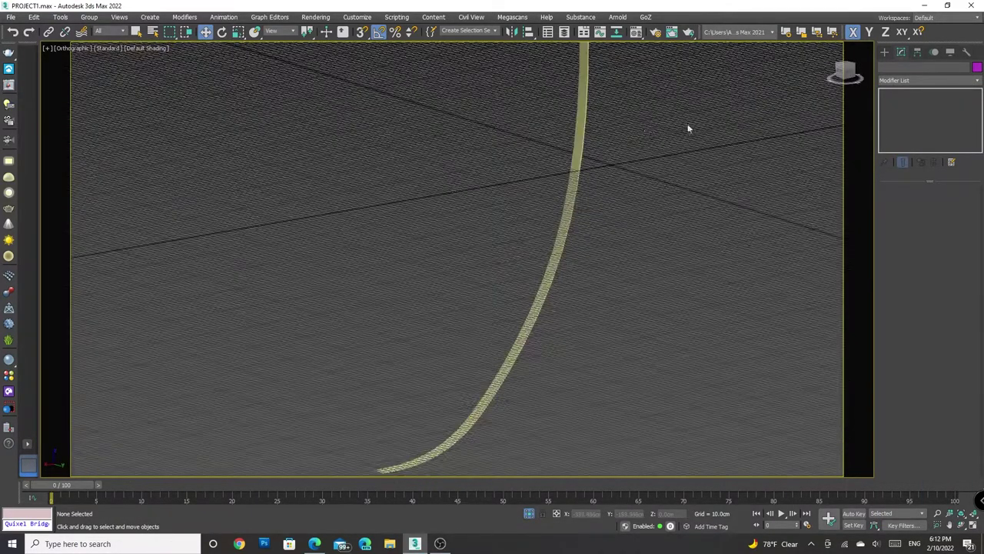
pyautogui.scroll(-2, 597, 167)
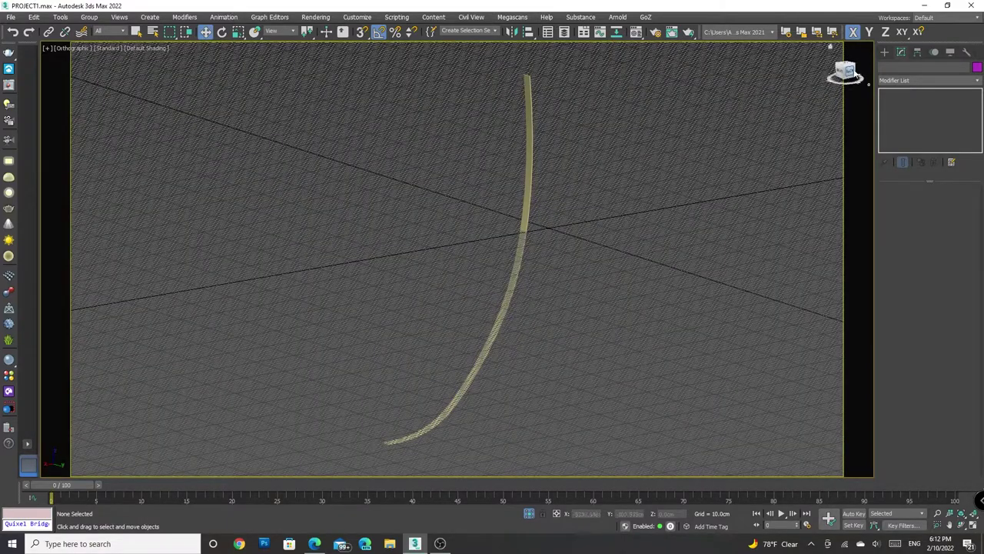
pyautogui.click(845, 74)
pyautogui.click(845, 70)
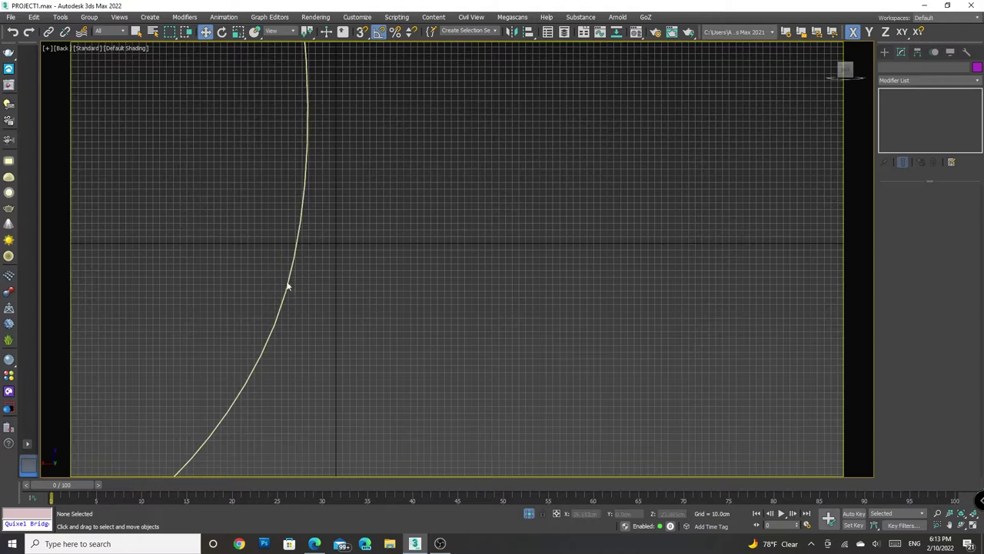
# Set the arm's Extrude Amount to 29.5cm and Shell Inner Amount to 4.1cm
pyautogui.click(288, 286)
pyautogui.click(919, 101)
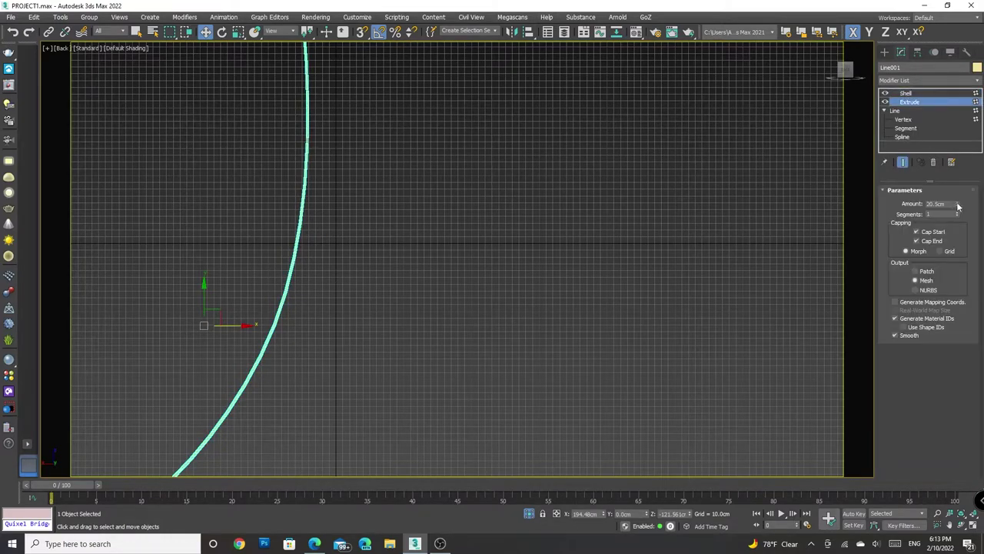
pyautogui.moveTo(957, 205); pyautogui.dragTo(957, 193)
pyautogui.click(909, 93)
pyautogui.moveTo(962, 206); pyautogui.dragTo(961, 184)
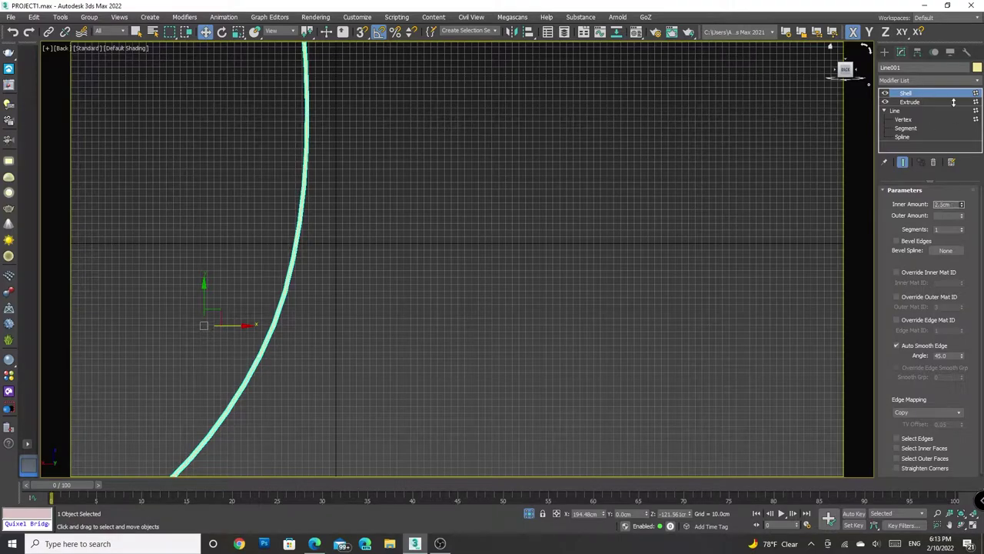
pyautogui.moveTo(492, 261)
pyautogui.keyDown('alt'); pyautogui.mouseDown(button='middle')
pyautogui.moveTo(514, 264)
pyautogui.moveTo(648, 215)
pyautogui.moveTo(445, 278)
pyautogui.moveTo(477, 259)
pyautogui.moveTo(457, 259)
pyautogui.moveTo(657, 208)
pyautogui.moveTo(615, 229)
pyautogui.moveTo(507, 253)
pyautogui.moveTo(537, 181)
pyautogui.moveTo(520, 184)
pyautogui.mouseUp(button='middle'); pyautogui.keyUp('alt')
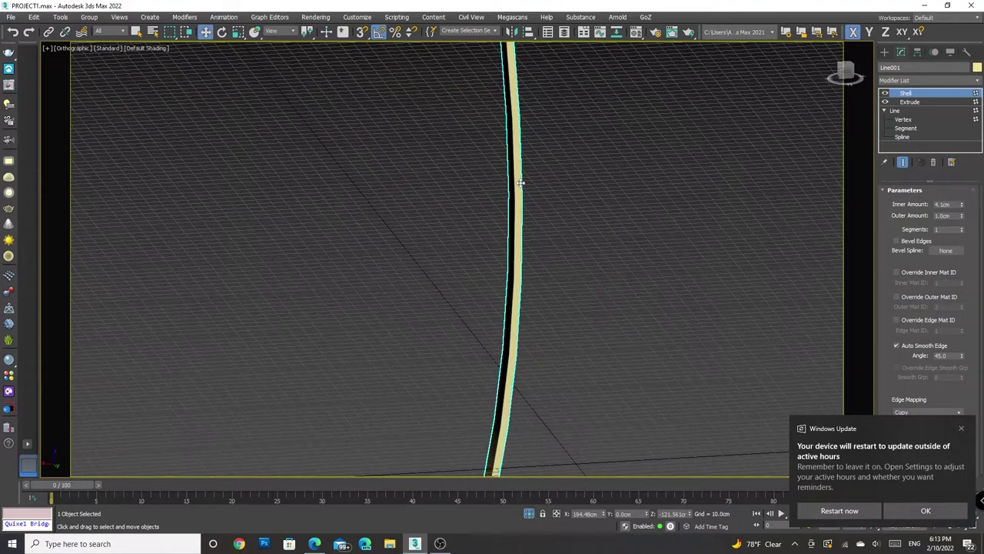
pyautogui.rightClick(521, 184)
# Convert the arm to Editable Poly and loop-select its long lengthwise edges
pyautogui.click(667, 301)
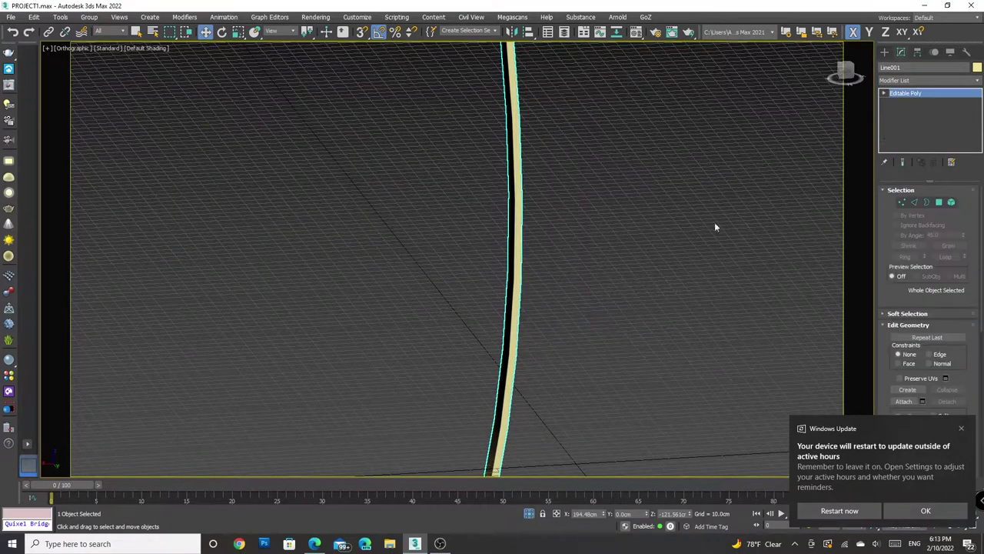
pyautogui.click(884, 93)
pyautogui.click(900, 111)
pyautogui.click(515, 204)
pyautogui.doubleClick(514, 205)
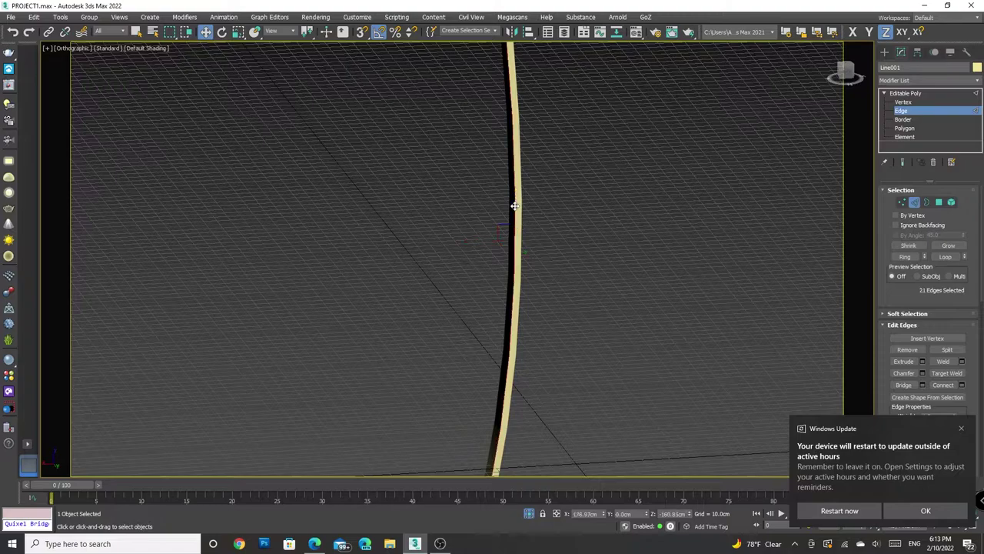
pyautogui.moveTo(516, 204)
pyautogui.keyDown('alt'); pyautogui.mouseDown(button='middle')
pyautogui.moveTo(536, 336)
pyautogui.moveTo(508, 288)
pyautogui.moveTo(551, 270)
pyautogui.mouseUp(button='middle'); pyautogui.keyUp('alt')
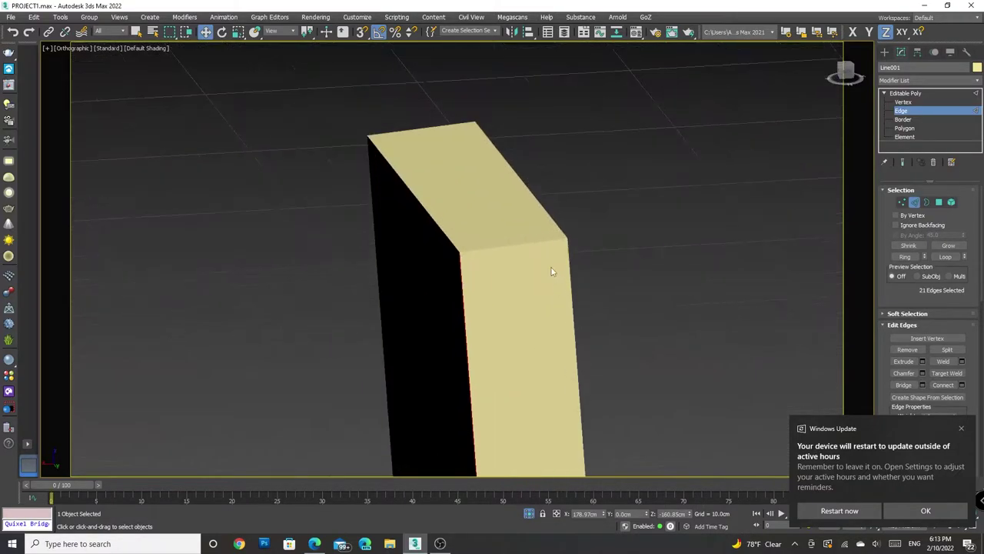
pyautogui.click(569, 277)
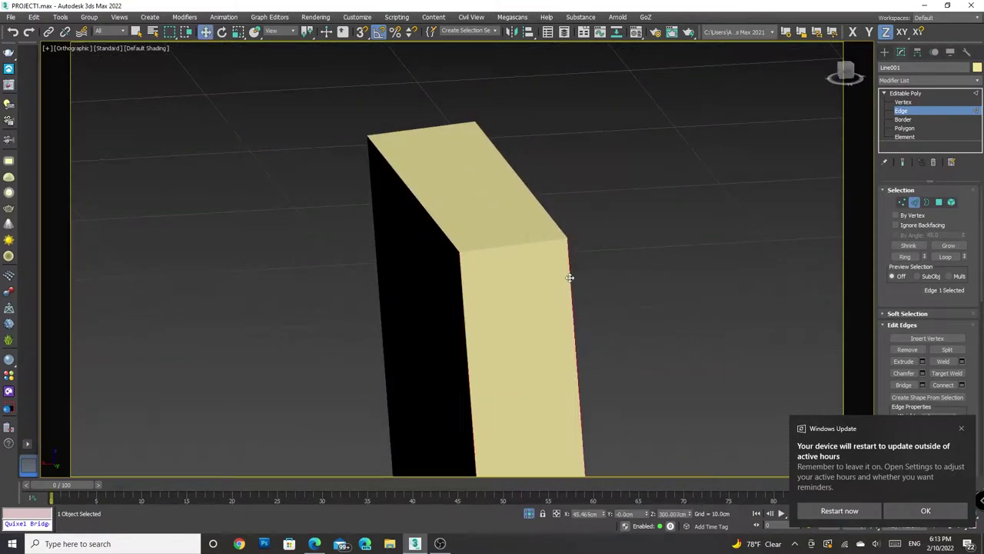
pyautogui.click(950, 258)
pyautogui.hotkey('alt', 'r')
pyautogui.press('z')
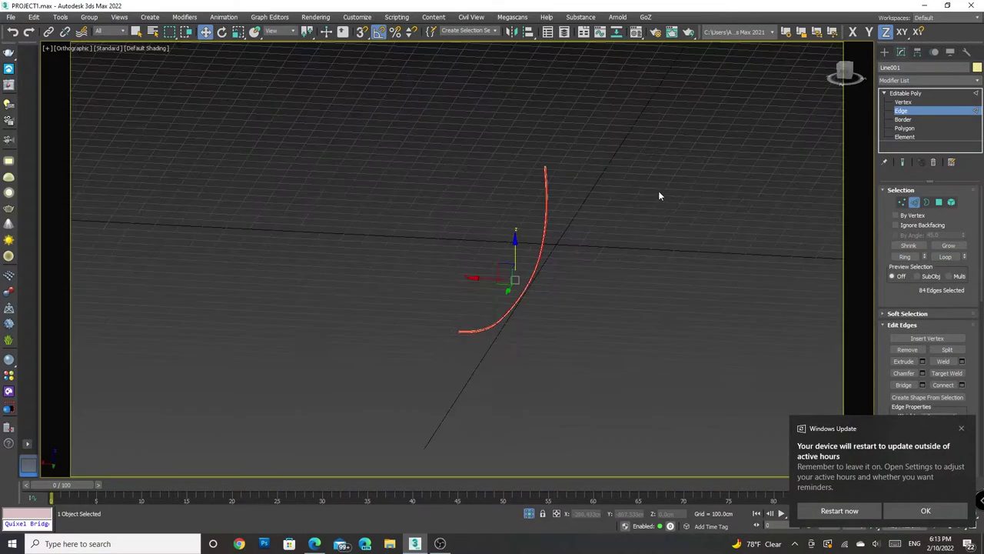
# Preview a chamfer on the long edges, then cancel it
pyautogui.scroll(5, 658, 191)
pyautogui.scroll(3, 564, 235)
pyautogui.moveTo(582, 132); pyautogui.dragTo(481, 201, button='middle')
pyautogui.scroll(3, 470, 180)
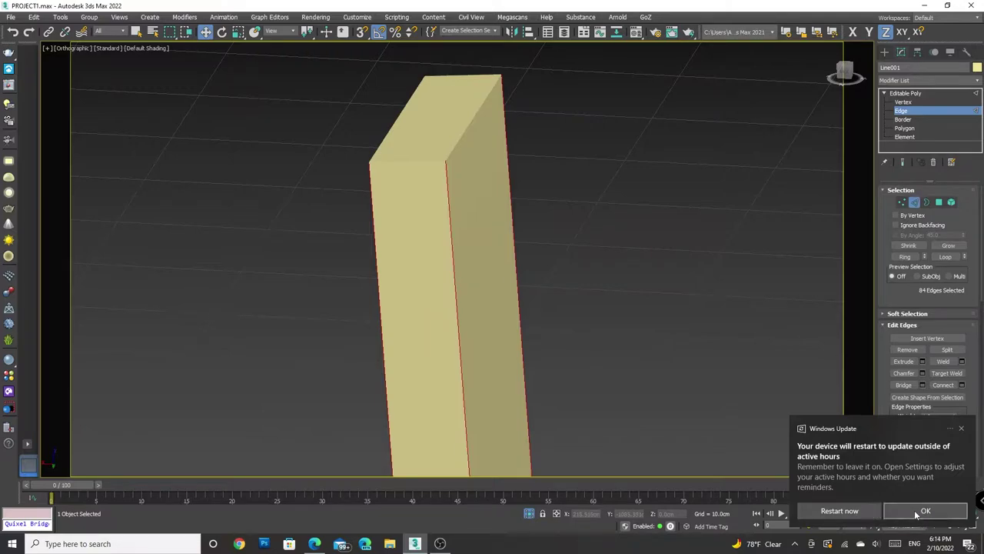
pyautogui.click(915, 510)
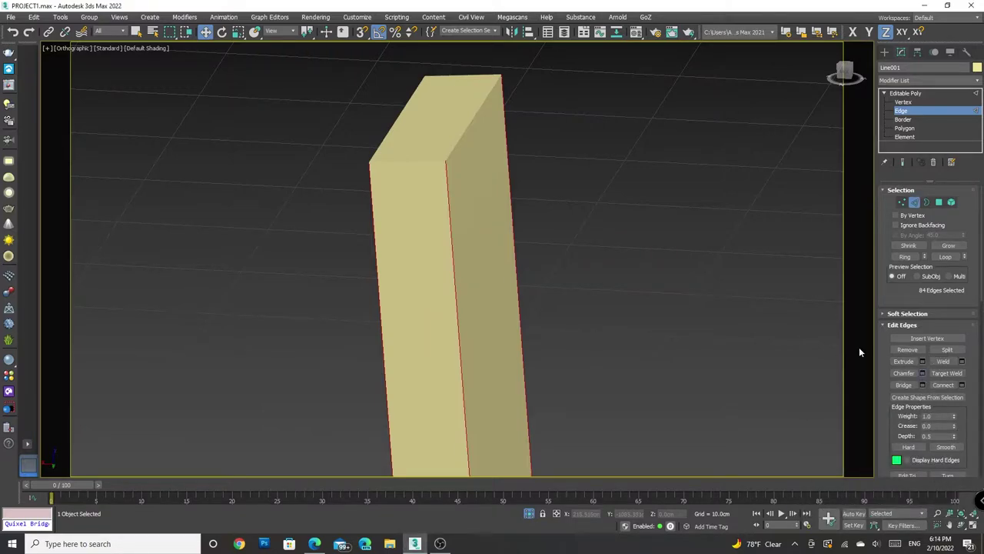
pyautogui.click(921, 373)
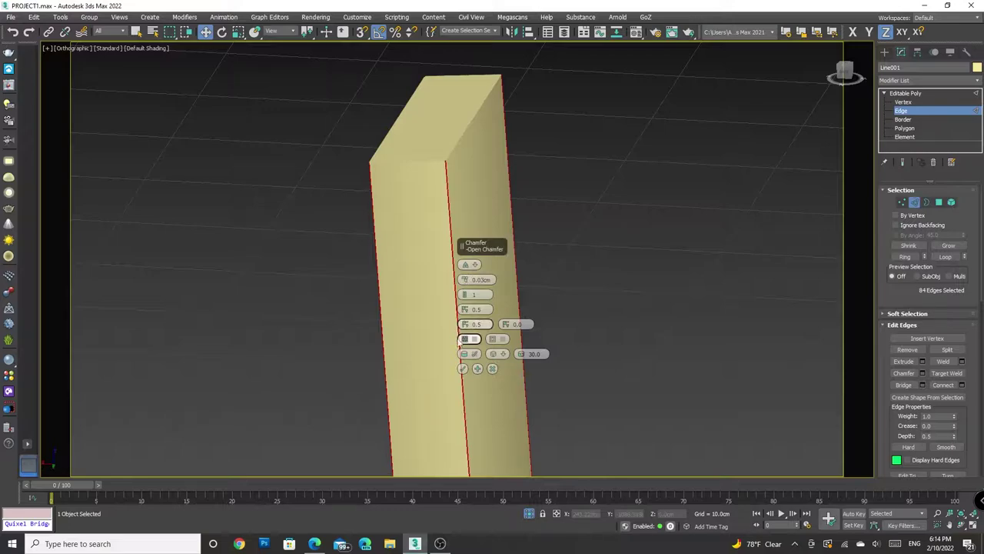
pyautogui.click(463, 369)
# Select the four top-end edges and apply a small 0.03cm chamfer
pyautogui.click(457, 143)
pyautogui.keyDown('ctrl'); pyautogui.click(423, 160); pyautogui.keyUp('ctrl')
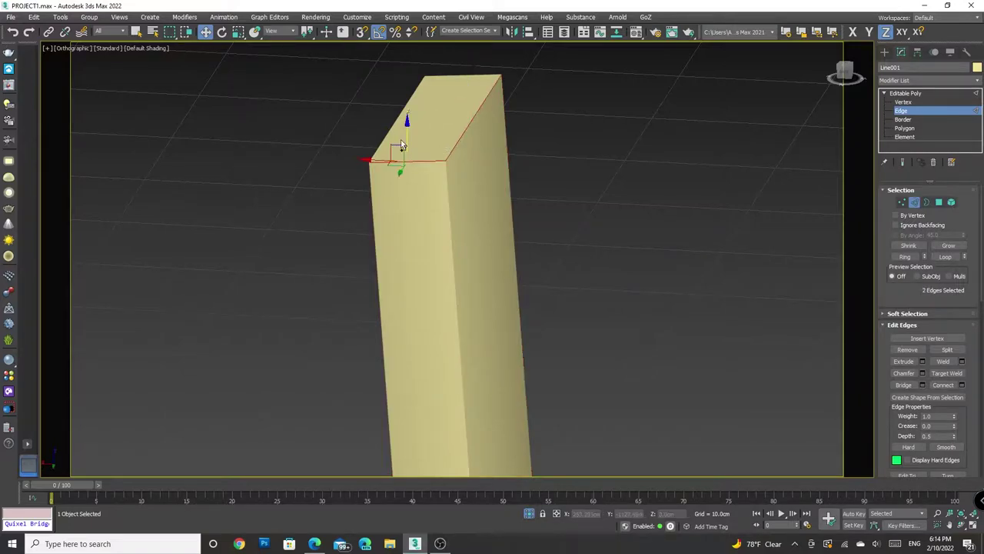
pyautogui.keyDown('ctrl'); pyautogui.click(395, 126); pyautogui.keyUp('ctrl')
pyautogui.click(907, 257)
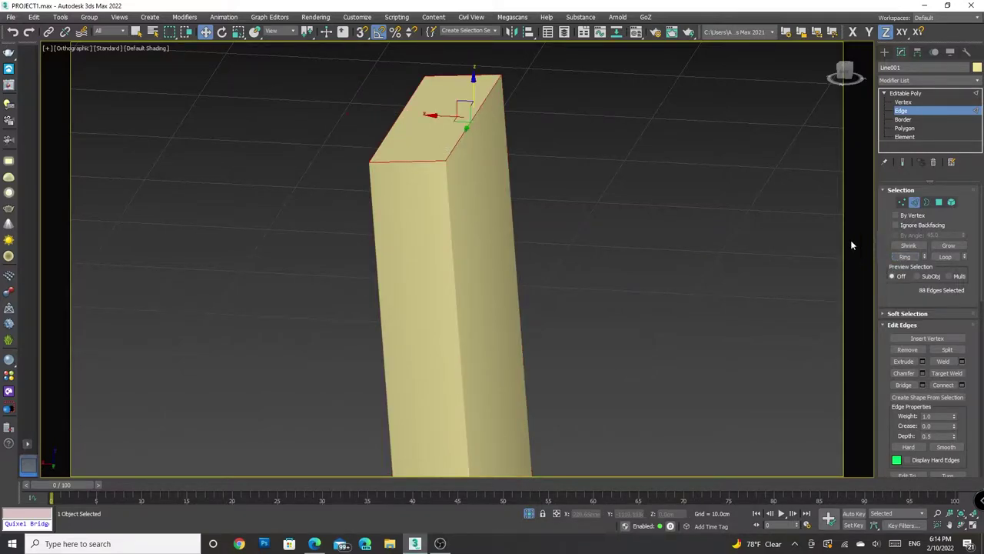
pyautogui.scroll(-4, 560, 310)
pyautogui.scroll(2, 561, 309)
pyautogui.hotkey('ctrl', 'z')
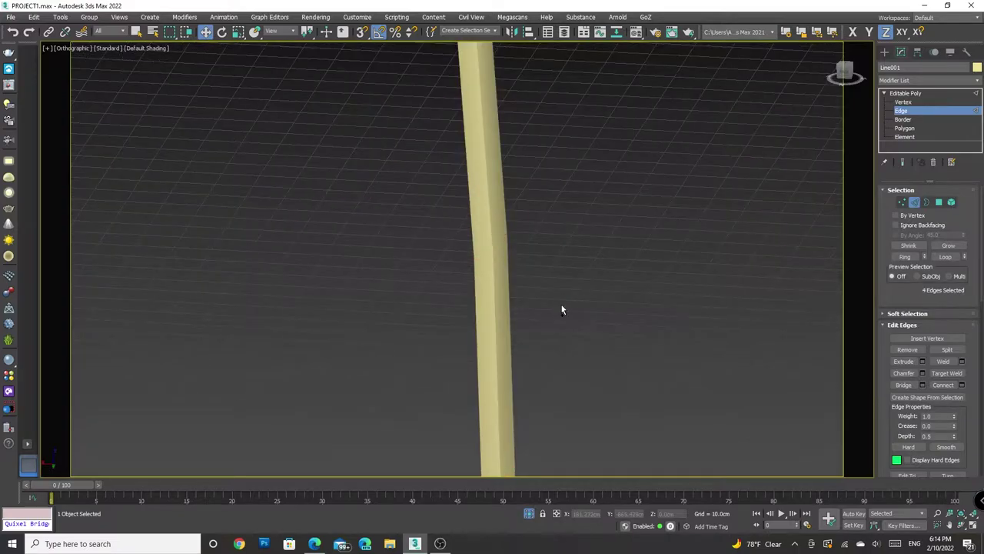
pyautogui.scroll(-3, 561, 304)
pyautogui.scroll(2, 600, 292)
pyautogui.click(922, 373)
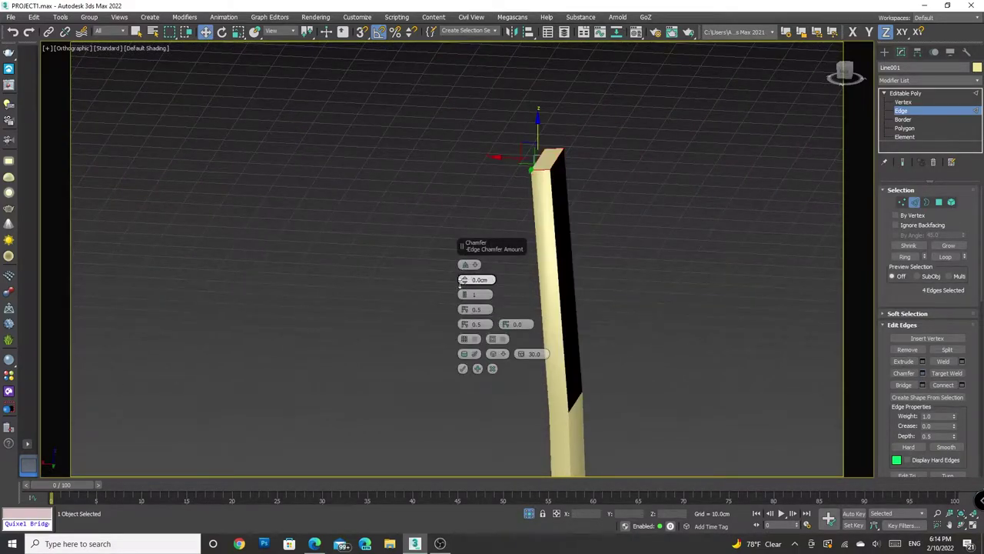
pyautogui.click(668, 263)
pyautogui.scroll(2, 668, 263)
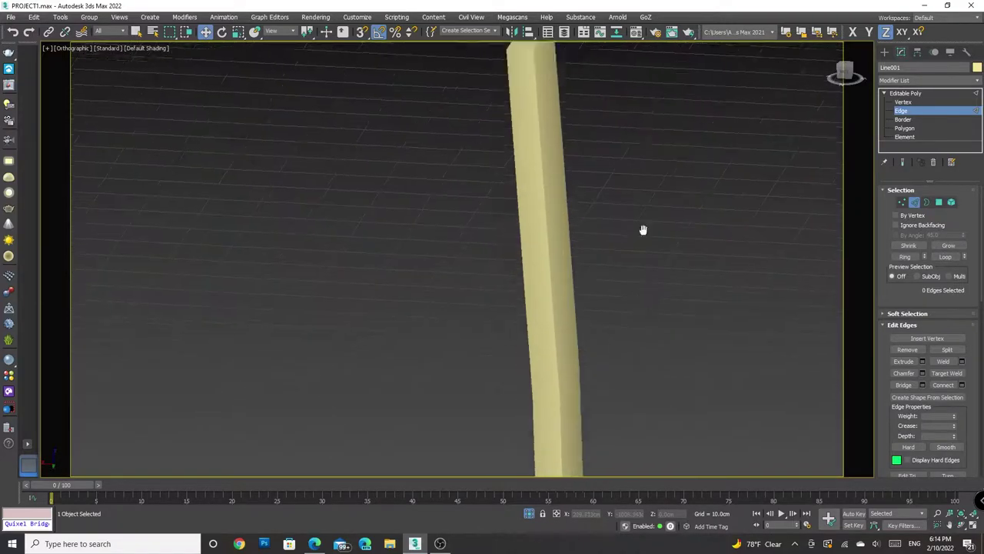
pyautogui.scroll(-5, 642, 228)
pyautogui.scroll(1, 658, 291)
# Switch to the Front view, leave Edge mode, and hide the reference image plane
pyautogui.scroll(-5, 602, 372)
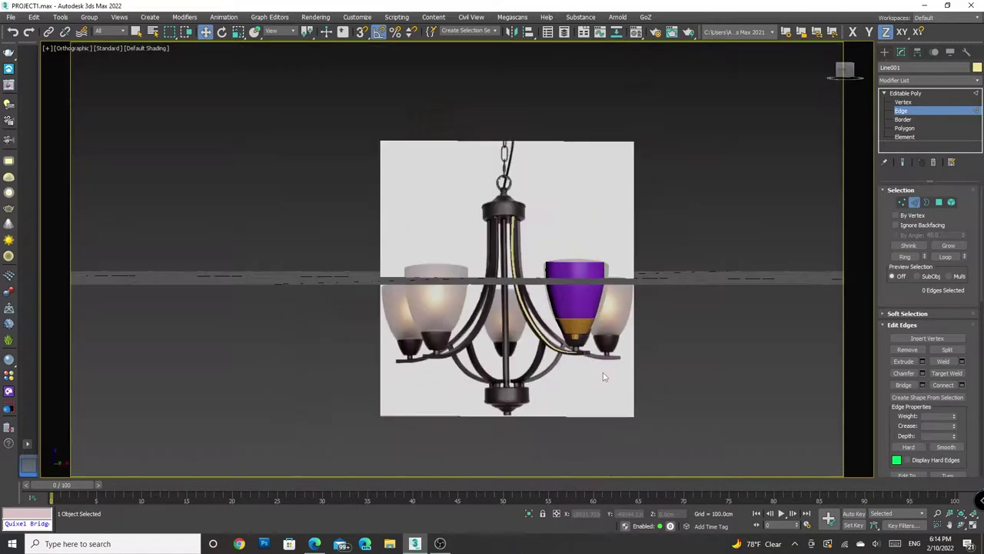
pyautogui.scroll(2, 603, 372)
pyautogui.moveTo(538, 261)
pyautogui.keyDown('alt'); pyautogui.mouseDown(button='middle')
pyautogui.moveTo(457, 259)
pyautogui.moveTo(515, 252)
pyautogui.mouseUp(button='middle'); pyautogui.keyUp('alt')
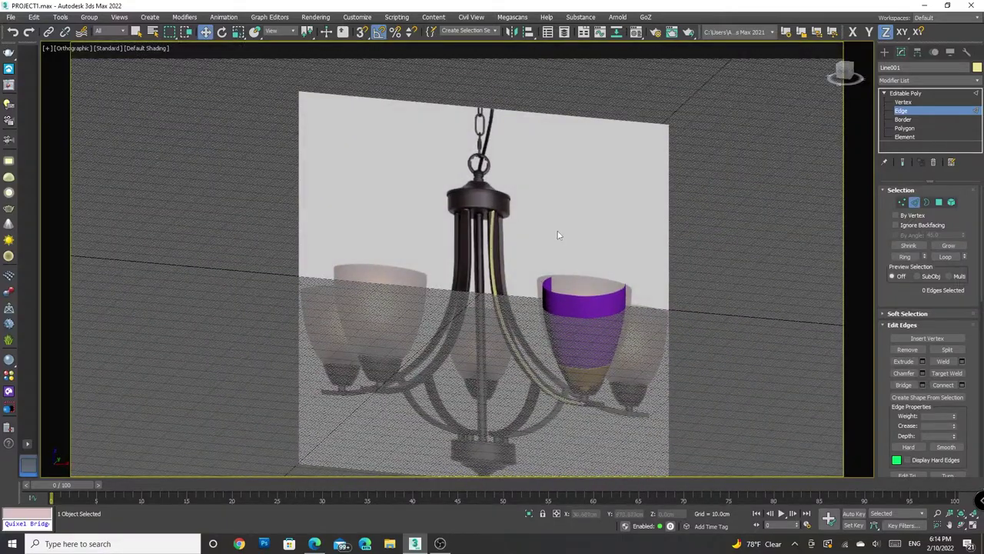
pyautogui.click(845, 75)
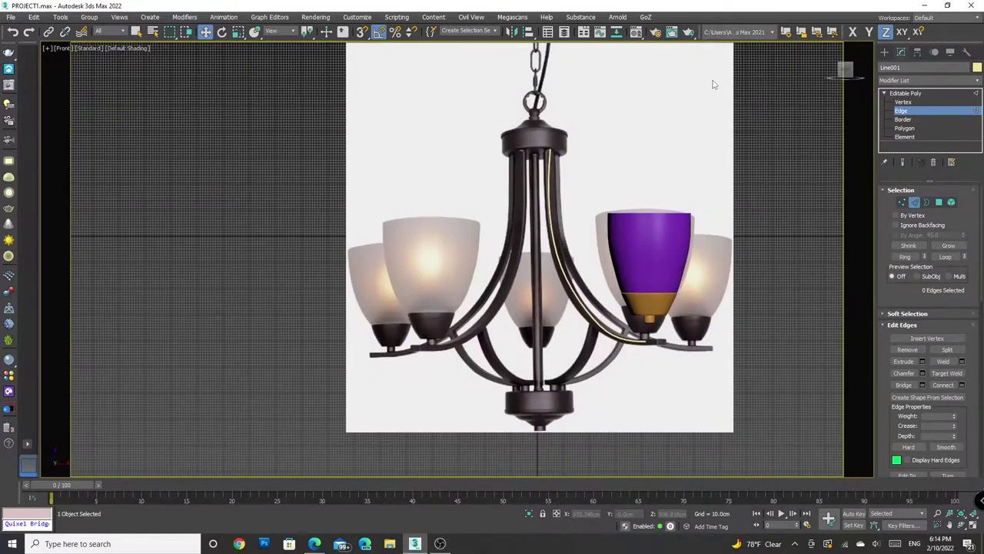
pyautogui.click(905, 93)
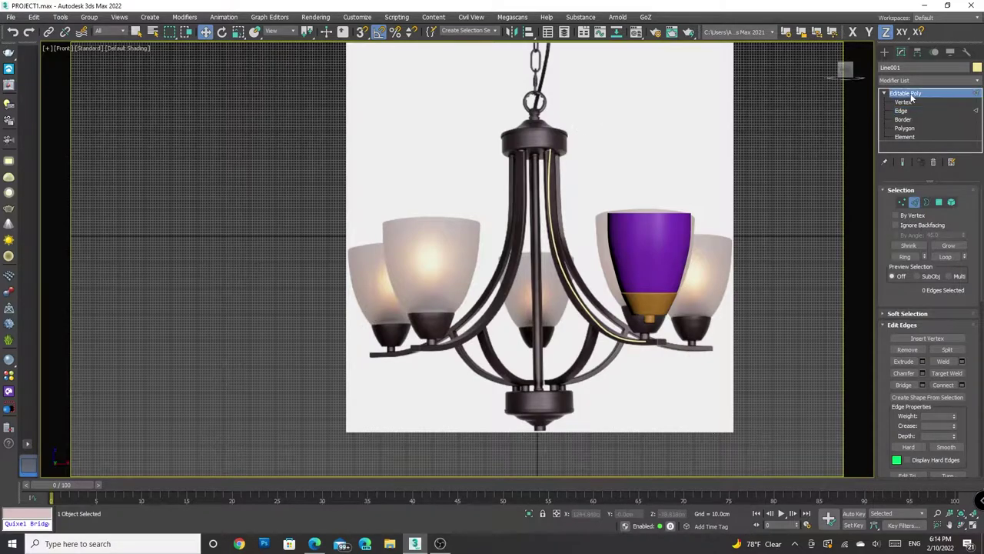
pyautogui.click(698, 116)
pyautogui.scroll(-3, 698, 117)
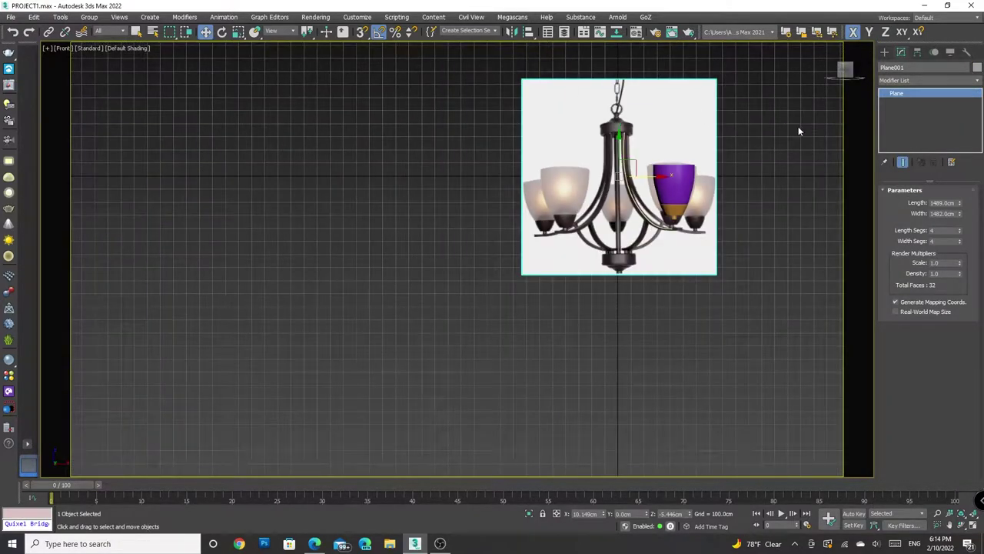
pyautogui.rightClick(710, 134)
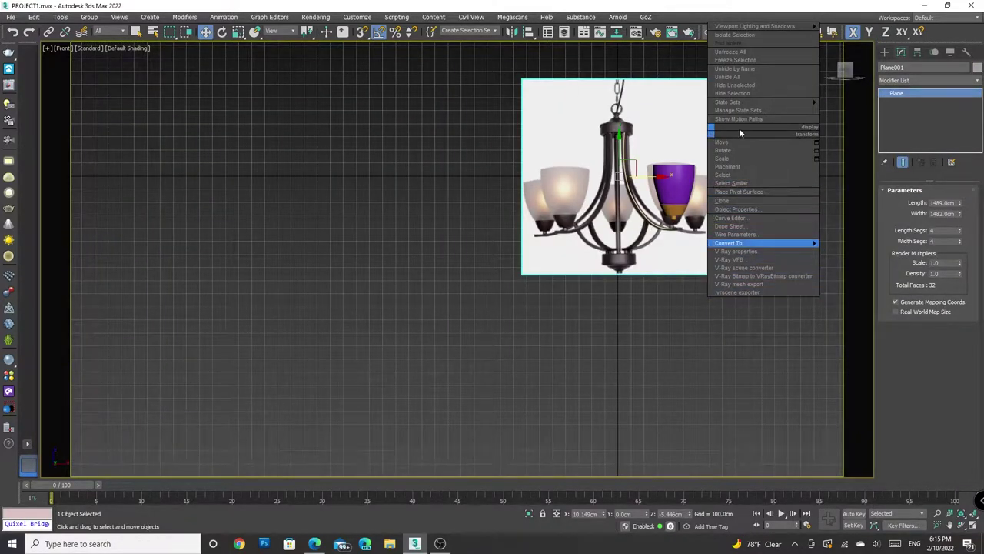
pyautogui.click(672, 134)
pyautogui.rightClick(668, 120)
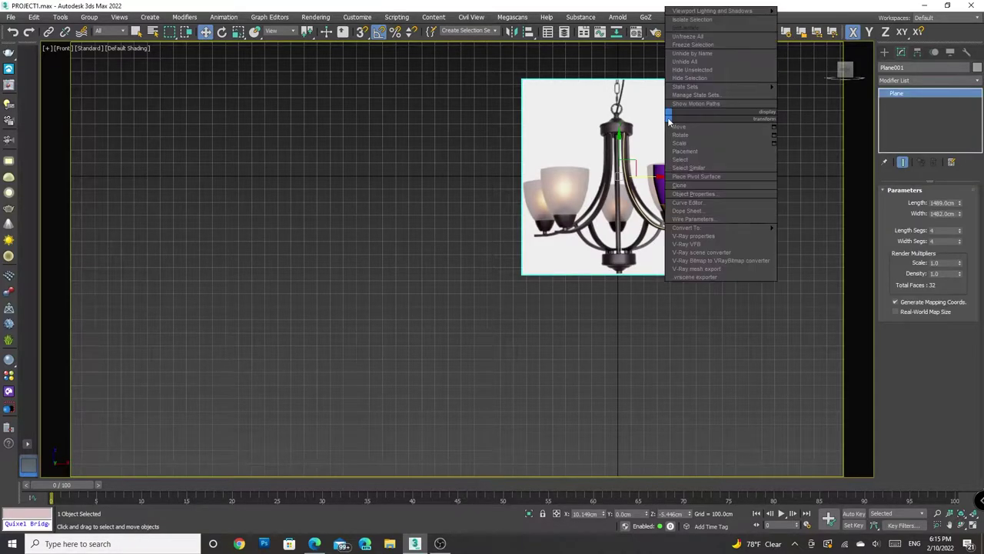
pyautogui.click(716, 78)
pyautogui.scroll(3, 740, 158)
# Move Line001 along X so its lower end reaches the gold holder's base
pyautogui.click(511, 180)
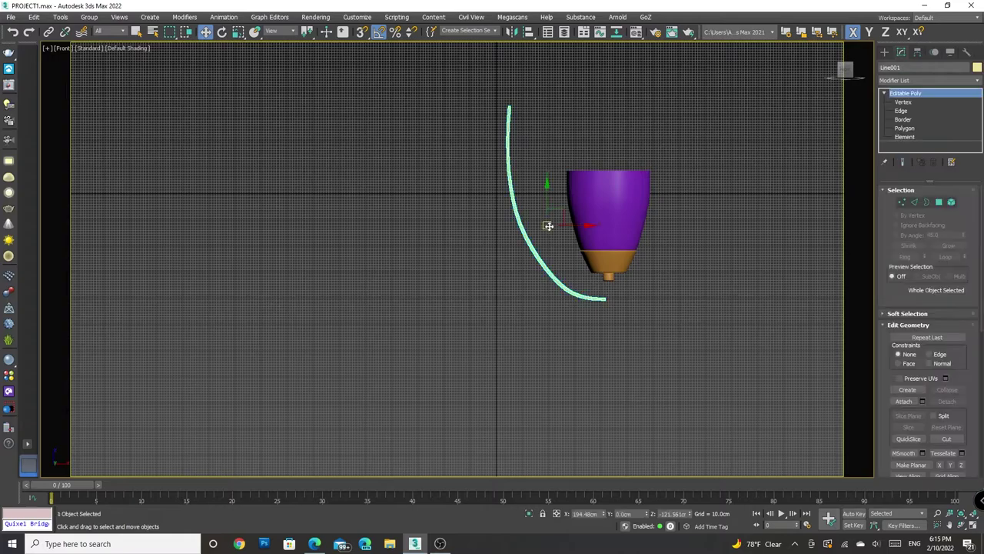
pyautogui.moveTo(547, 200)
pyautogui.mouseDown()
pyautogui.moveTo(547, 187)
pyautogui.moveTo(593, 206)
pyautogui.mouseUp()
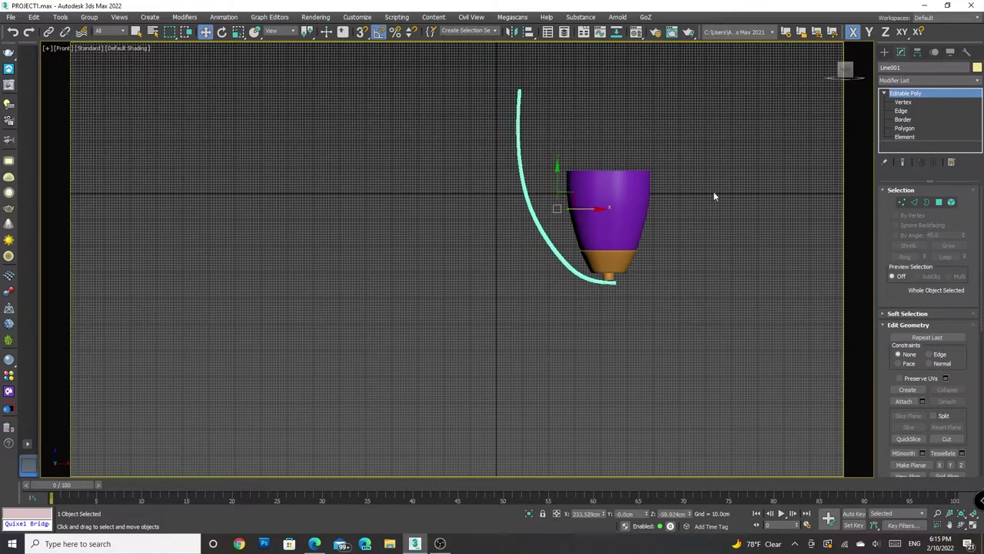
pyautogui.hotkey('alt', 'w')
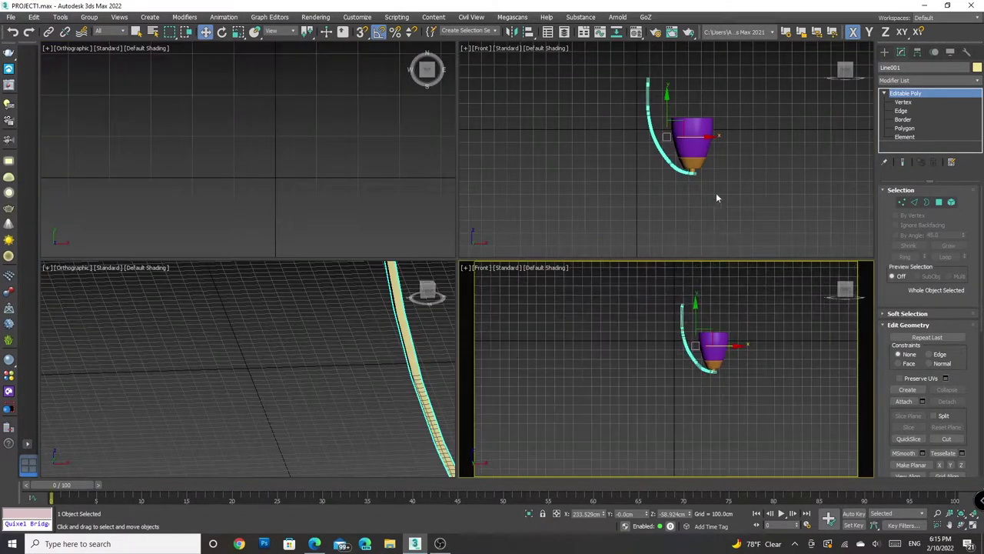
pyautogui.click(834, 303)
pyautogui.moveTo(845, 296); pyautogui.dragTo(753, 346)
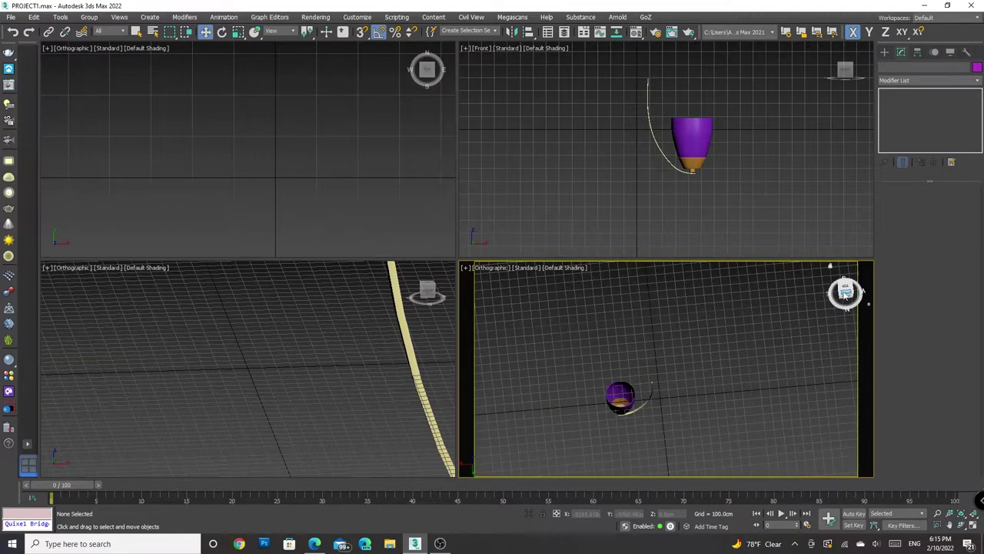
pyautogui.click(640, 413)
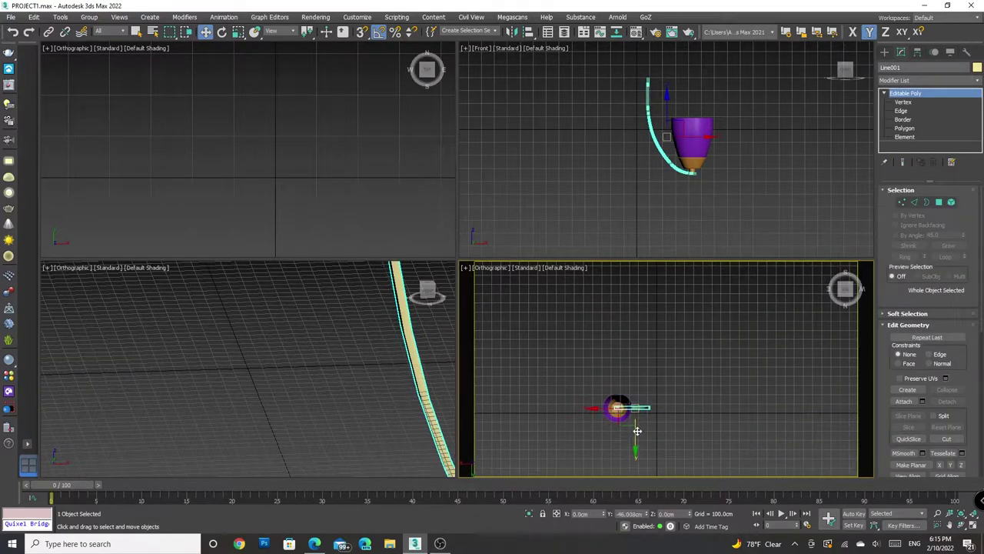
pyautogui.moveTo(621, 422); pyautogui.dragTo(618, 422)
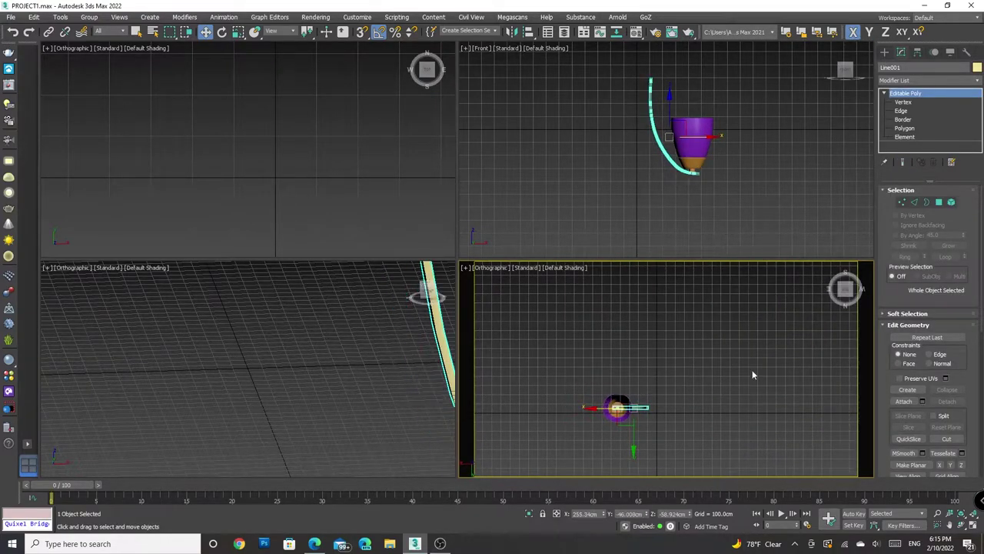
pyautogui.scroll(2, 695, 175)
pyautogui.scroll(3, 695, 175)
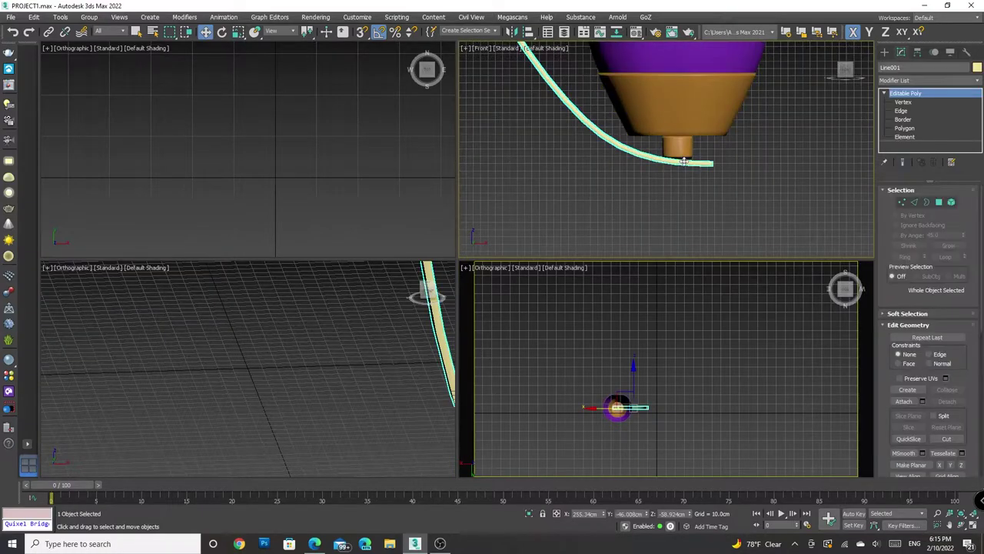
# Enter Vertex mode and box-select the vertices at the arm's tip
pyautogui.click(903, 110)
pyautogui.click(713, 164)
pyautogui.click(902, 102)
pyautogui.moveTo(732, 208); pyautogui.dragTo(732, 207)
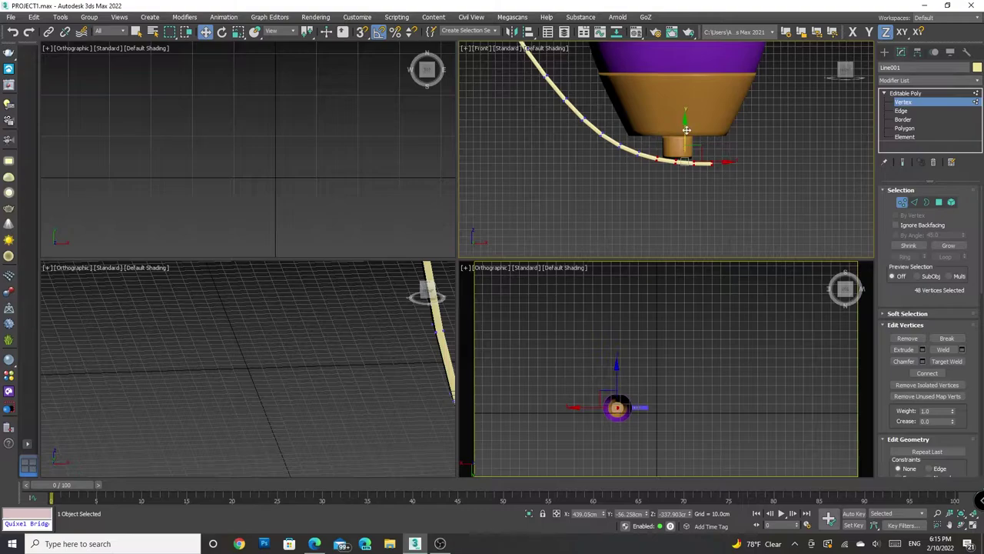
pyautogui.click(672, 149)
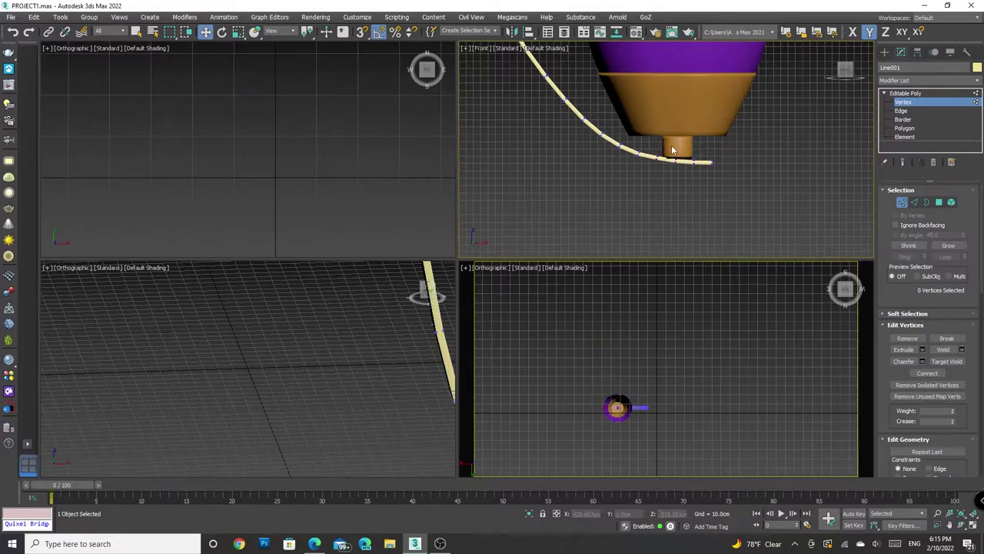
pyautogui.moveTo(724, 190); pyautogui.dragTo(696, 141)
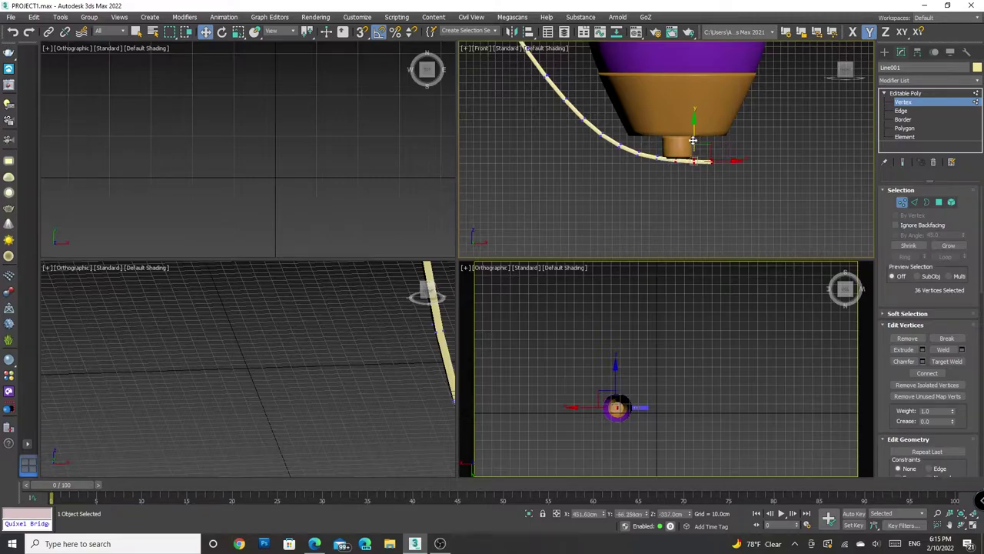
pyautogui.moveTo(722, 184); pyautogui.dragTo(703, 131)
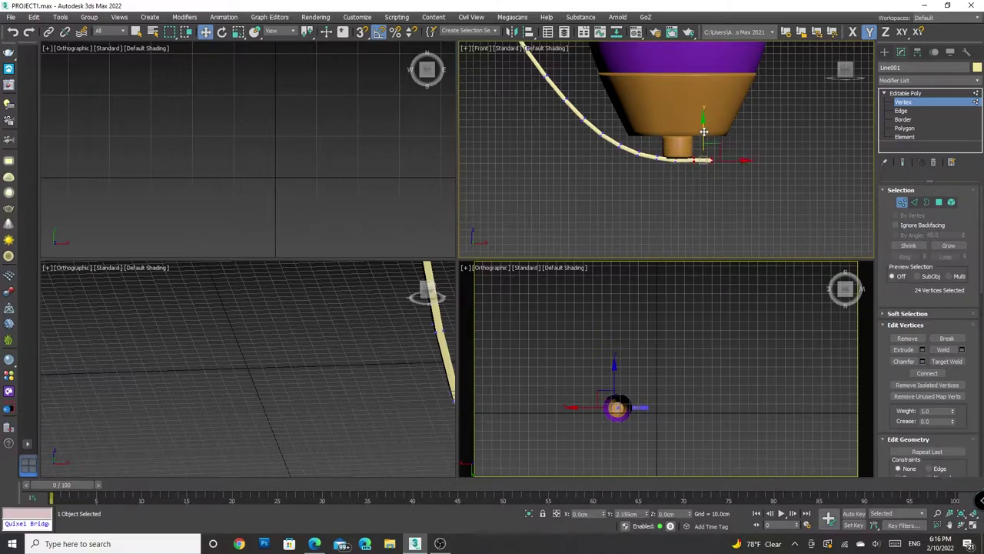
pyautogui.click(744, 170)
# Move the arm's end vertex right under the cup, then select the small circle and cup
pyautogui.moveTo(658, 409); pyautogui.dragTo(594, 396)
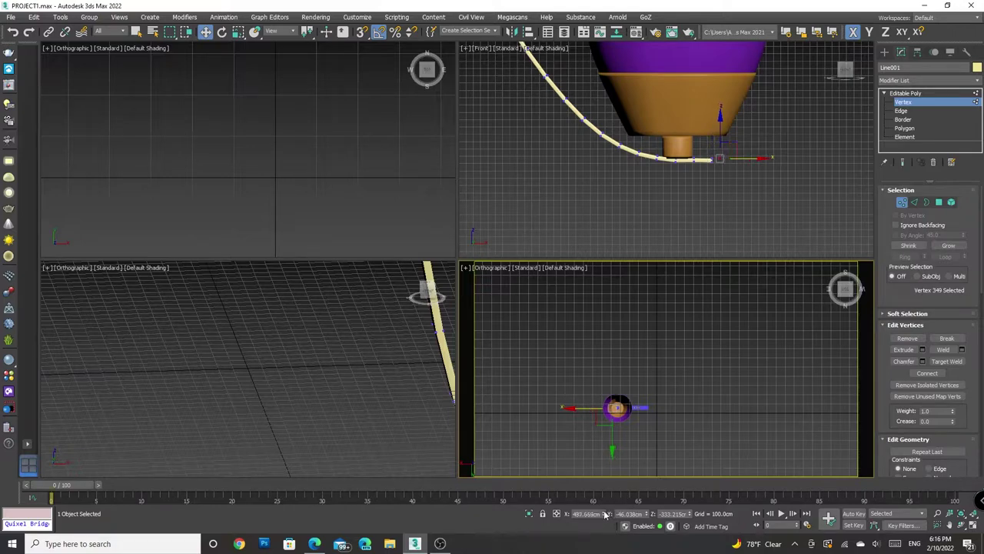
pyautogui.moveTo(605, 514); pyautogui.dragTo(626, 500)
pyautogui.click(744, 412)
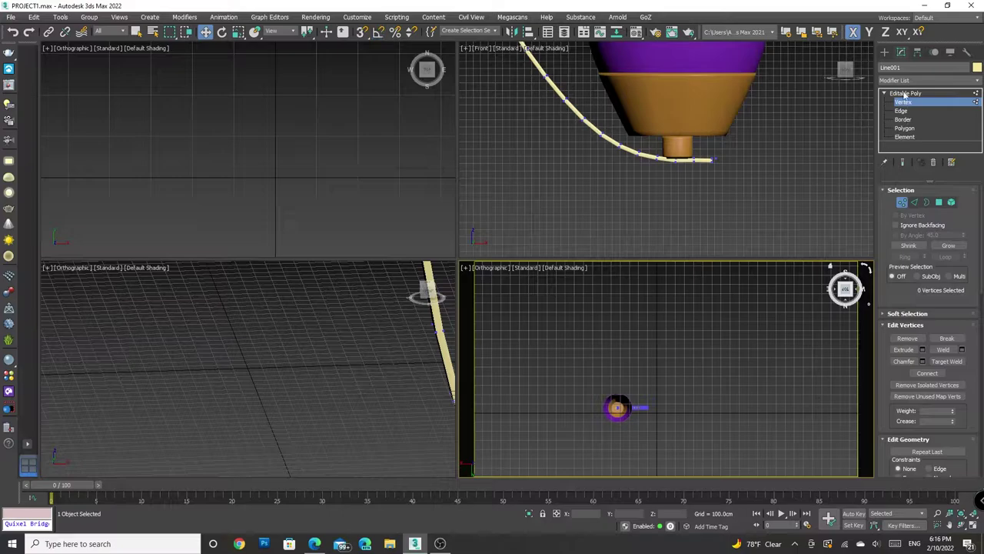
pyautogui.click(617, 408)
pyautogui.keyDown('ctrl'); pyautogui.click(683, 146); pyautogui.keyUp('ctrl')
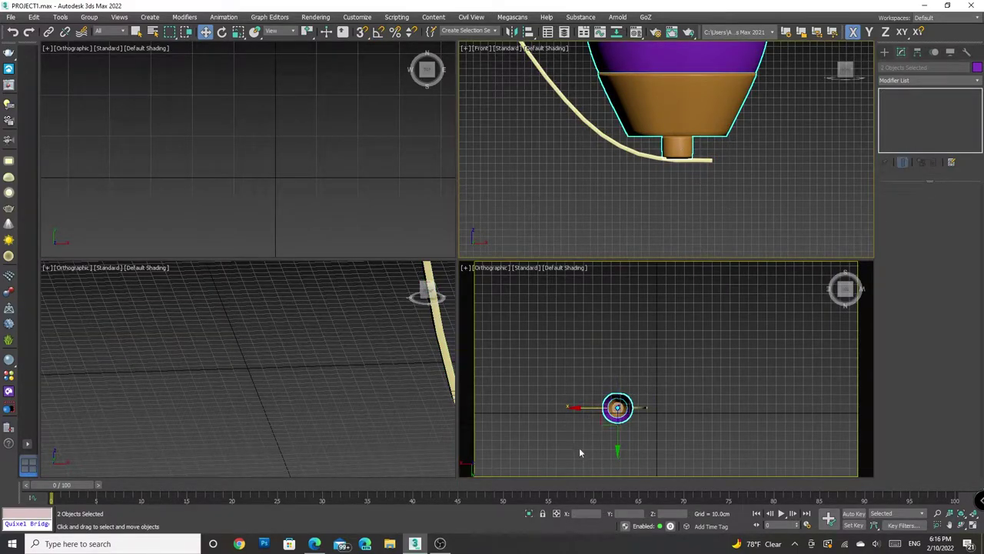
# Shift the lamp cup slightly along X in the Top view
pyautogui.click(597, 410)
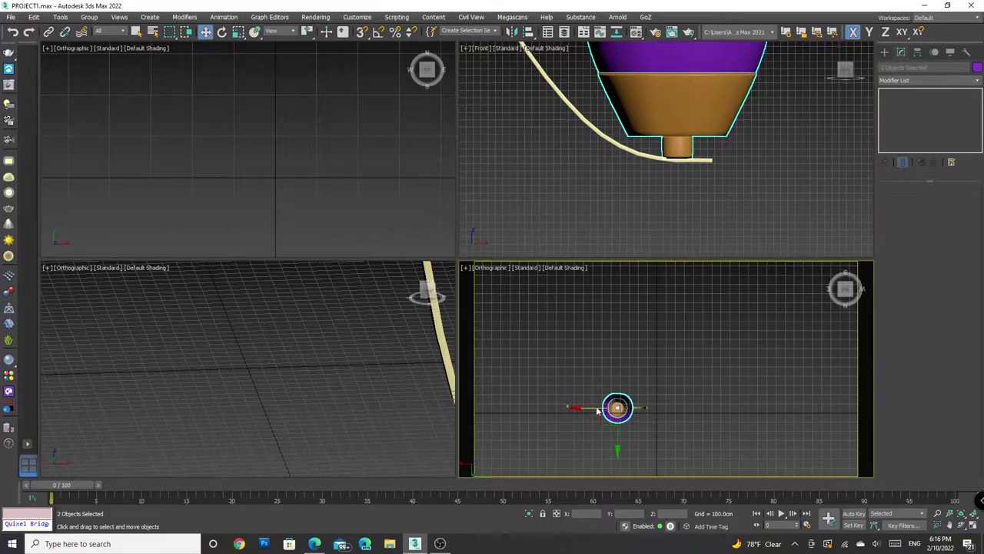
pyautogui.moveTo(588, 409); pyautogui.dragTo(589, 411)
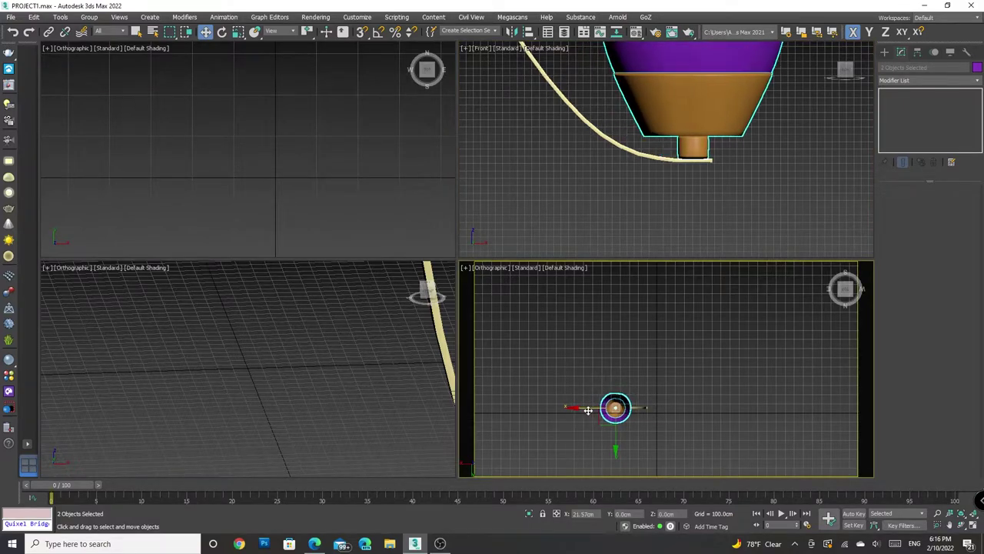
pyautogui.click(758, 282)
pyautogui.moveTo(845, 289); pyautogui.dragTo(852, 301)
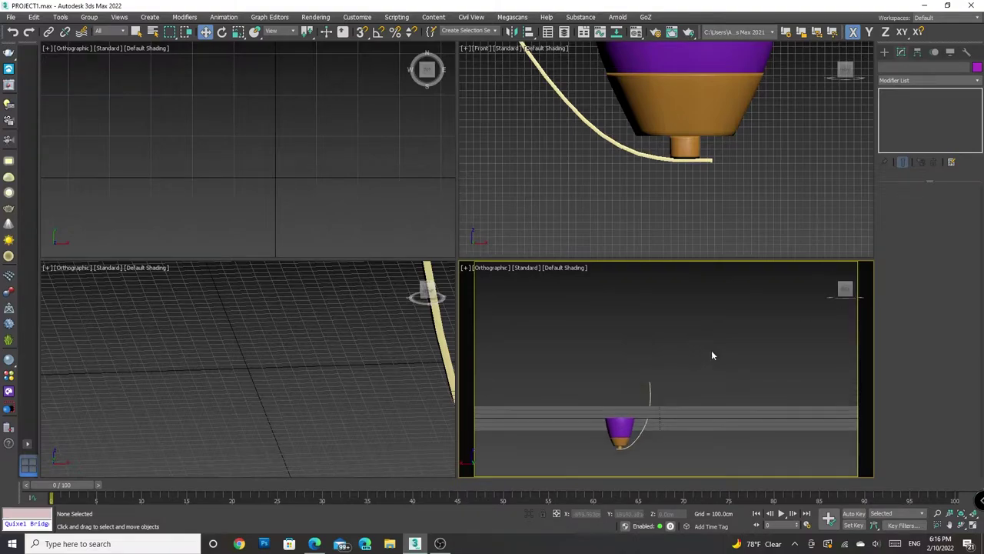
# Unhide the chandelier reference image and maximize the Front view
pyautogui.press('k')
pyautogui.rightClick(696, 322)
pyautogui.press('Escape')
pyautogui.rightClick(671, 327)
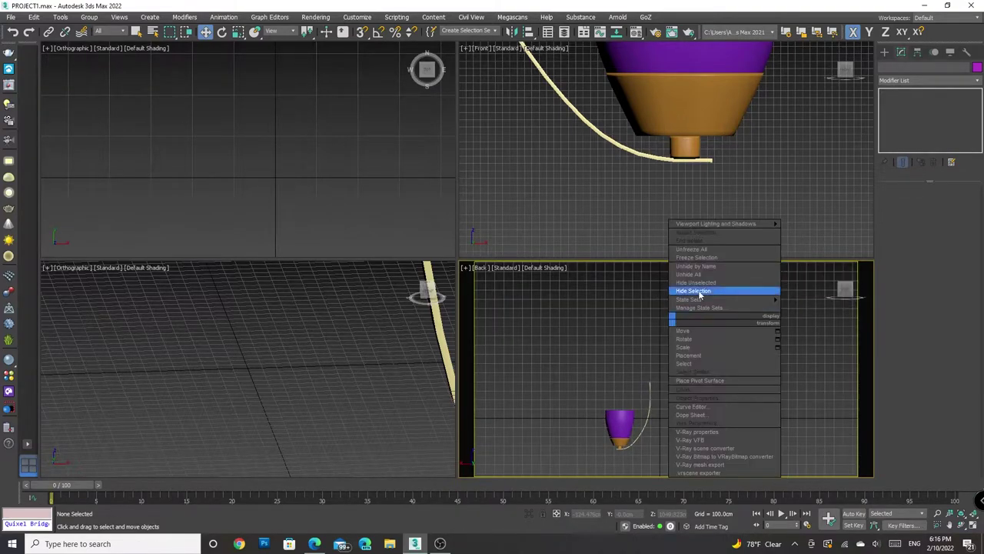
pyautogui.click(696, 294)
pyautogui.moveTo(838, 288); pyautogui.dragTo(845, 294)
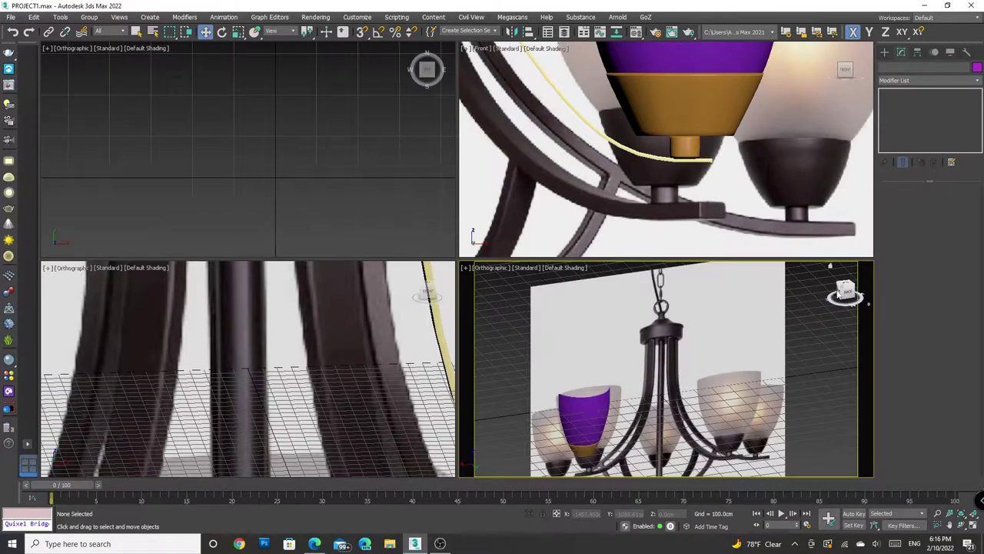
pyautogui.click(839, 292)
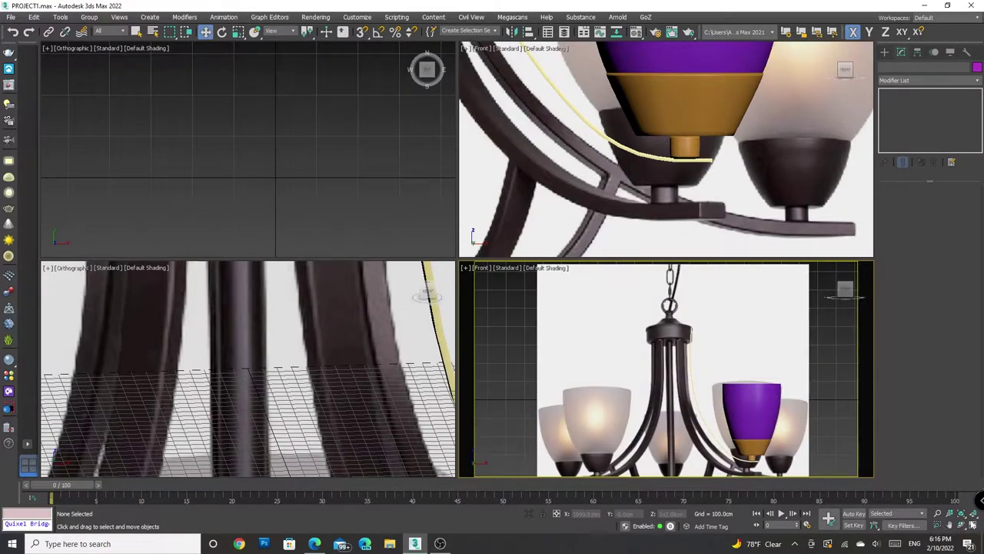
pyautogui.hotkey('alt', 'w')
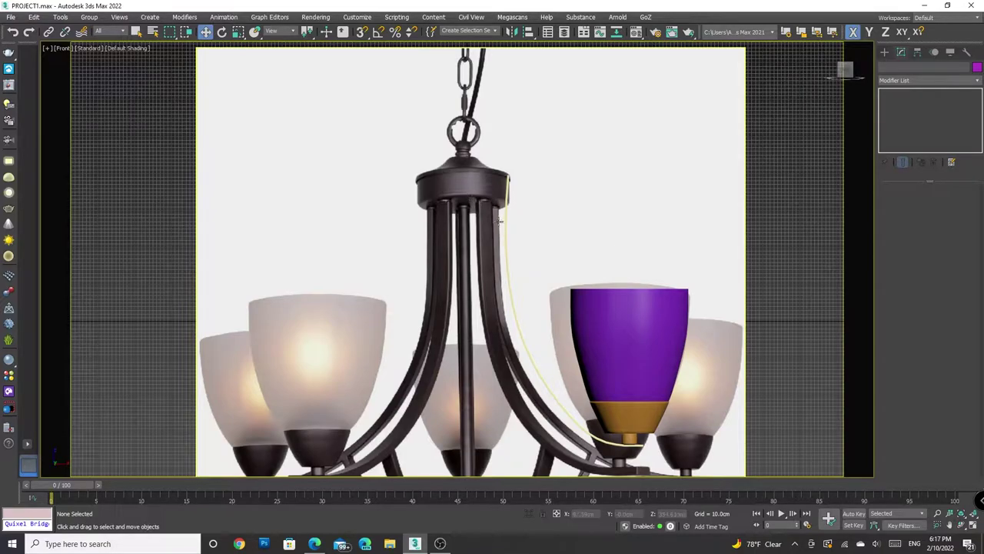
# Draw a 109.602cm-radius cylinder over the chandelier hub
pyautogui.click(495, 198)
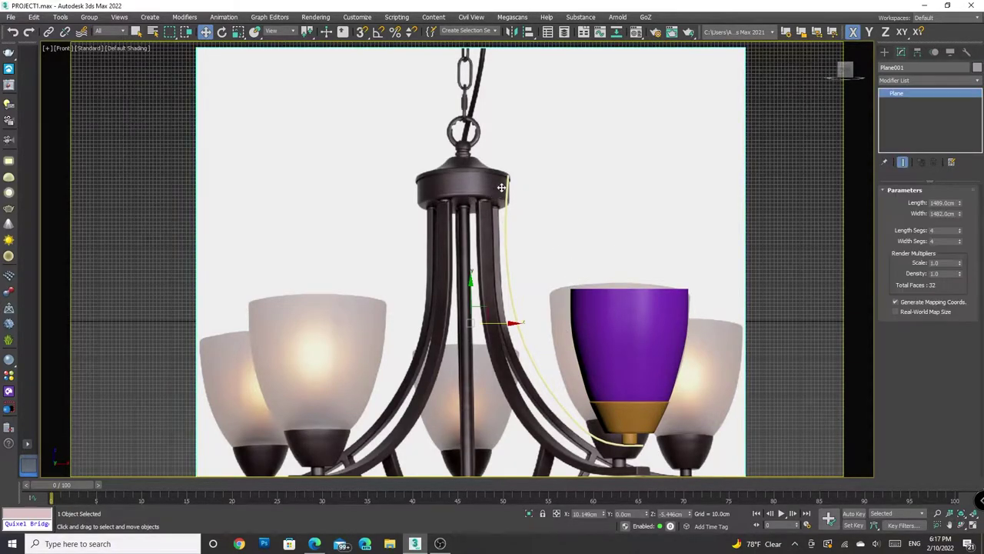
pyautogui.click(884, 51)
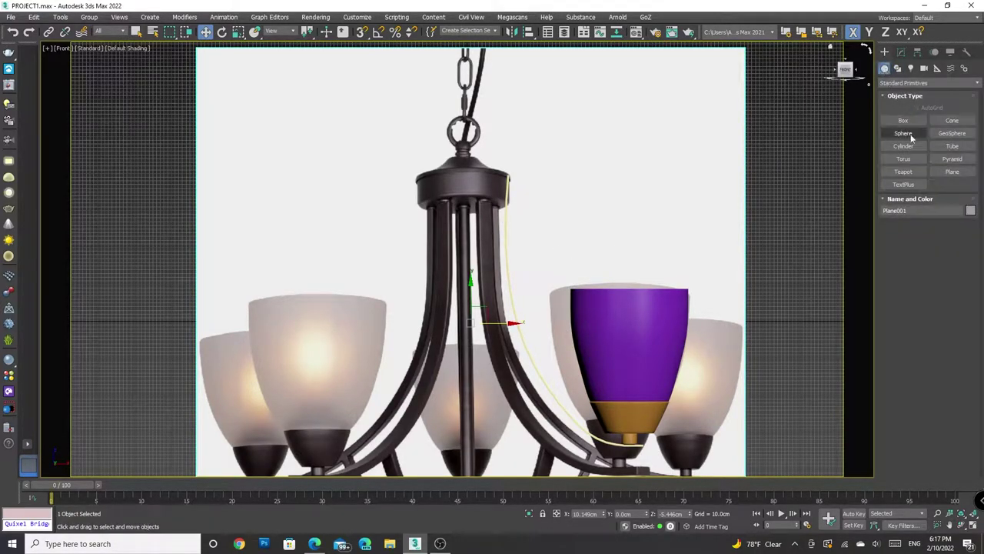
pyautogui.click(904, 146)
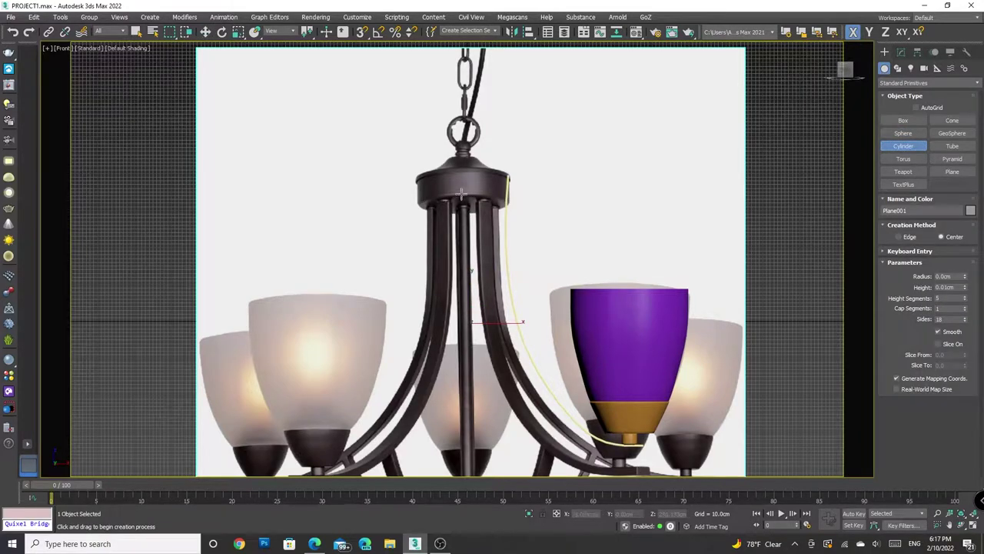
pyautogui.moveTo(461, 192); pyautogui.dragTo(502, 193)
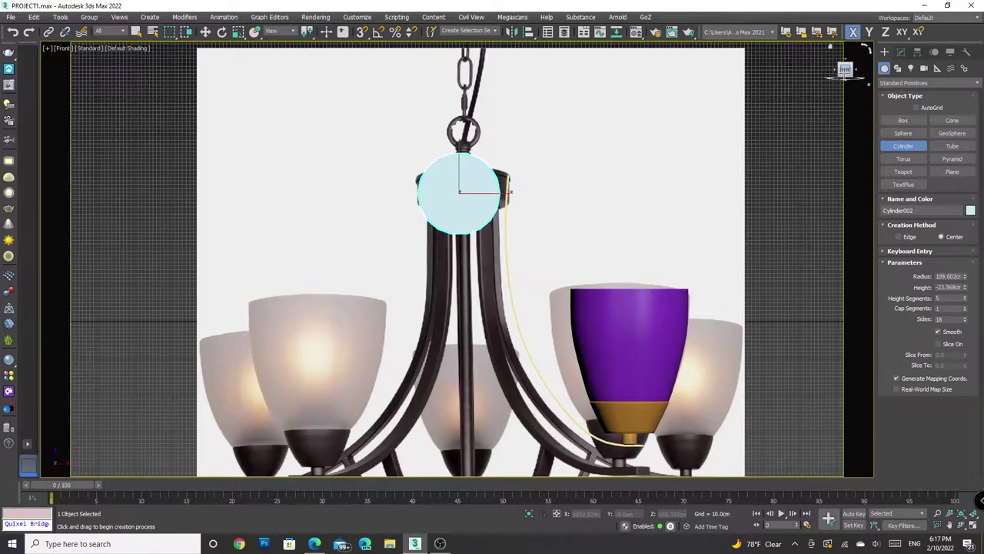
# Rotate the cylinder 90° flat with Angle Snap, then add the arm and cup to the selection
pyautogui.moveTo(865, 48); pyautogui.dragTo(868, 83)
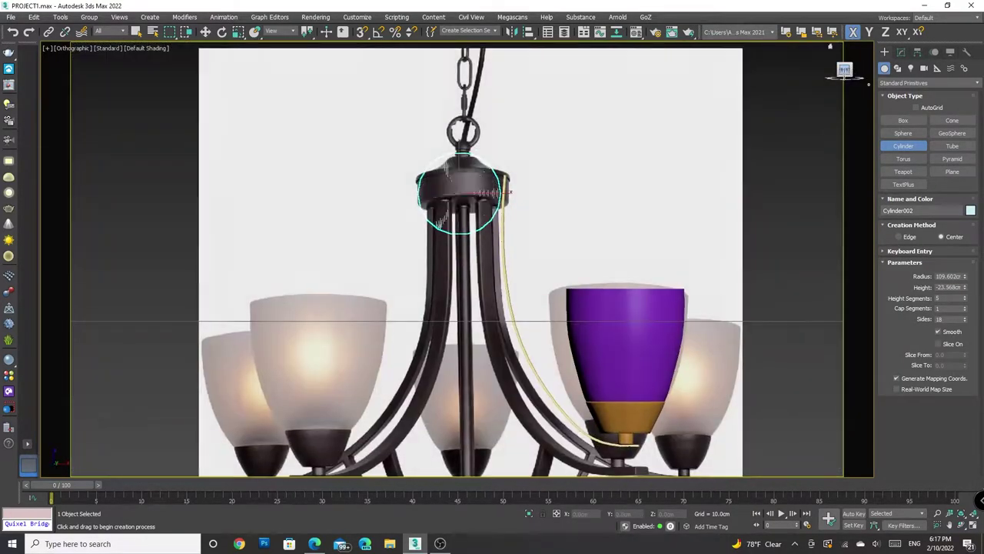
pyautogui.press('f')
pyautogui.press('e')
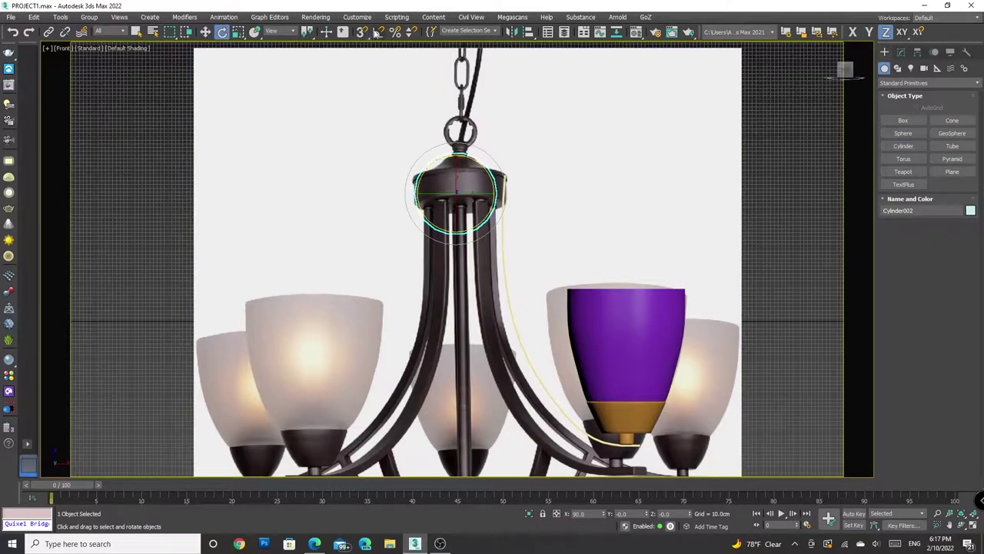
pyautogui.click(377, 32)
pyautogui.moveTo(467, 156); pyautogui.dragTo(546, 168)
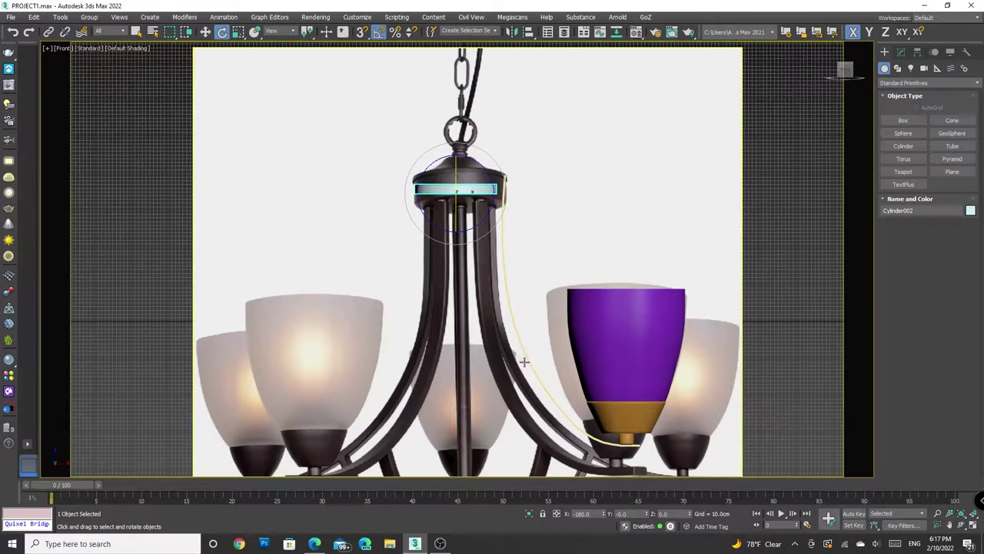
pyautogui.keyDown('ctrl'); pyautogui.click(530, 360); pyautogui.keyUp('ctrl')
pyautogui.keyDown('ctrl'); pyautogui.click(621, 443); pyautogui.keyUp('ctrl')
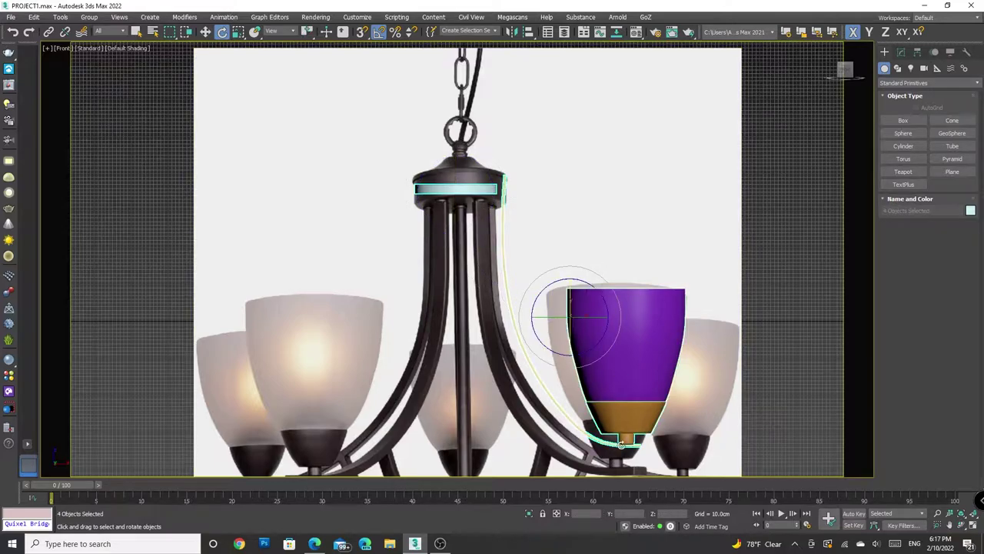
pyautogui.click(206, 33)
# Isolate the flat cylinder band and move it up to meet the arm's top, with edges shown
pyautogui.click(530, 513)
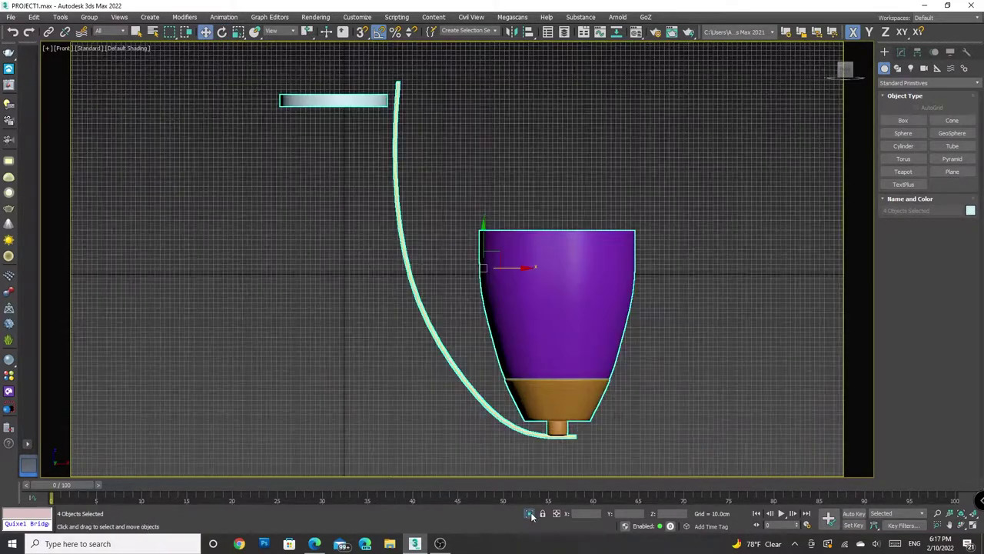
pyautogui.click(538, 170)
pyautogui.scroll(4, 404, 154)
pyautogui.click(405, 122)
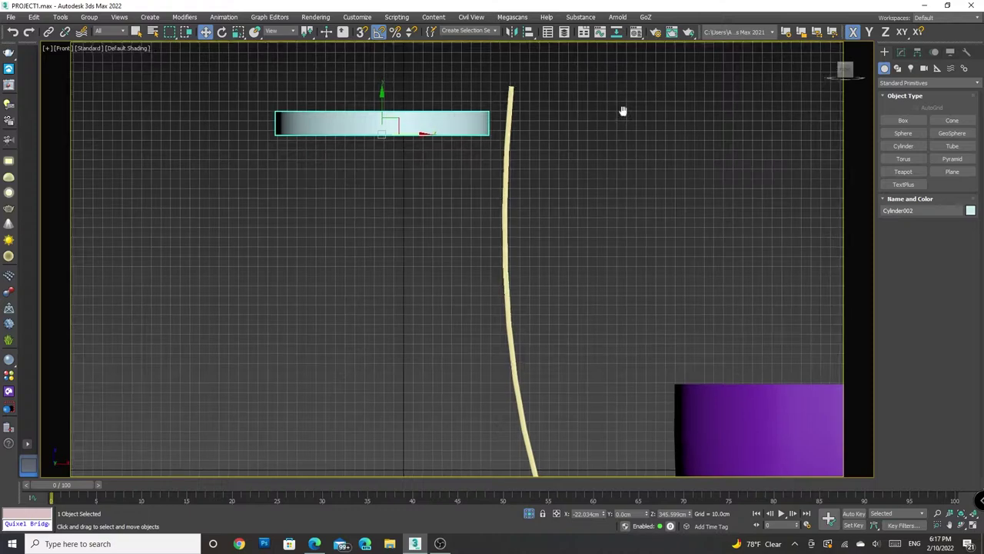
pyautogui.moveTo(623, 111); pyautogui.dragTo(576, 200, button='middle')
pyautogui.scroll(2, 577, 200)
pyautogui.moveTo(352, 233)
pyautogui.mouseDown()
pyautogui.moveTo(352, 185)
pyautogui.moveTo(384, 189)
pyautogui.mouseUp()
pyautogui.moveTo(363, 150); pyautogui.dragTo(365, 159)
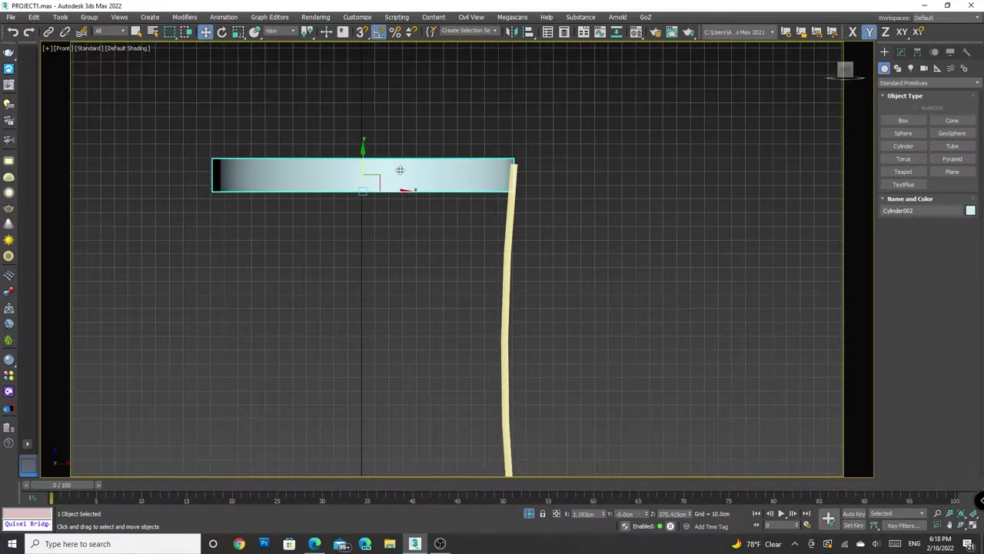
pyautogui.press('F4')
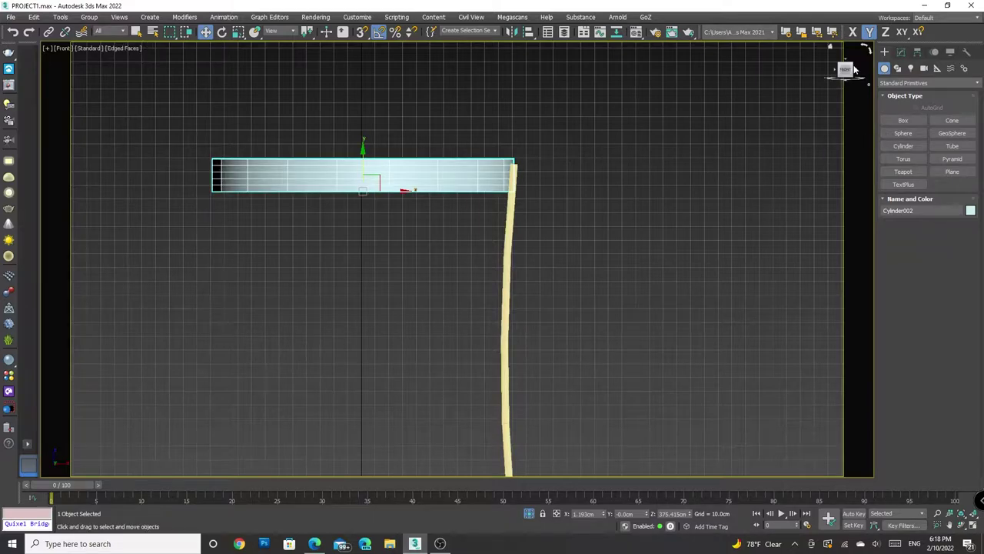
pyautogui.moveTo(853, 69); pyautogui.dragTo(450, 275)
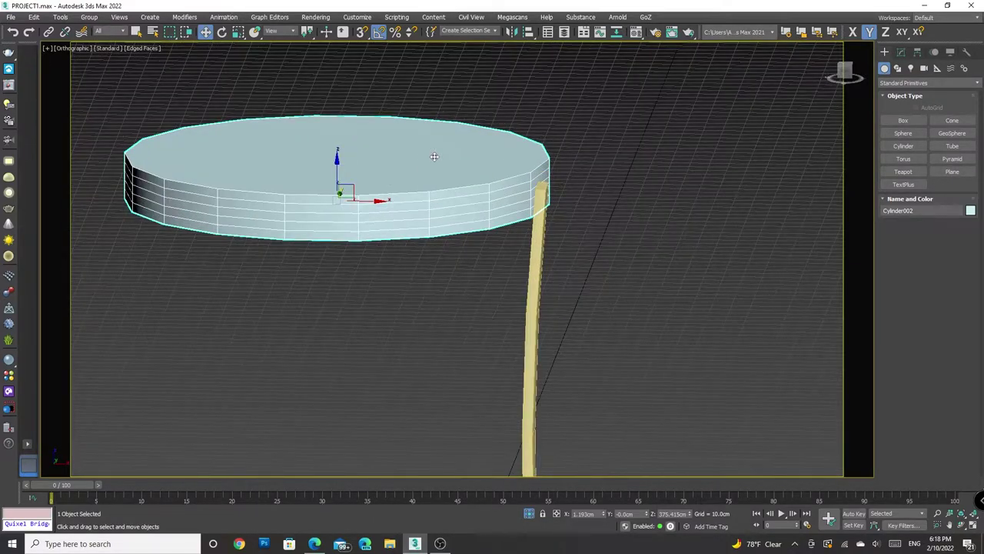
# Convert the cylinder to Editable Poly, then undo to get its parameters back
pyautogui.rightClick(490, 213)
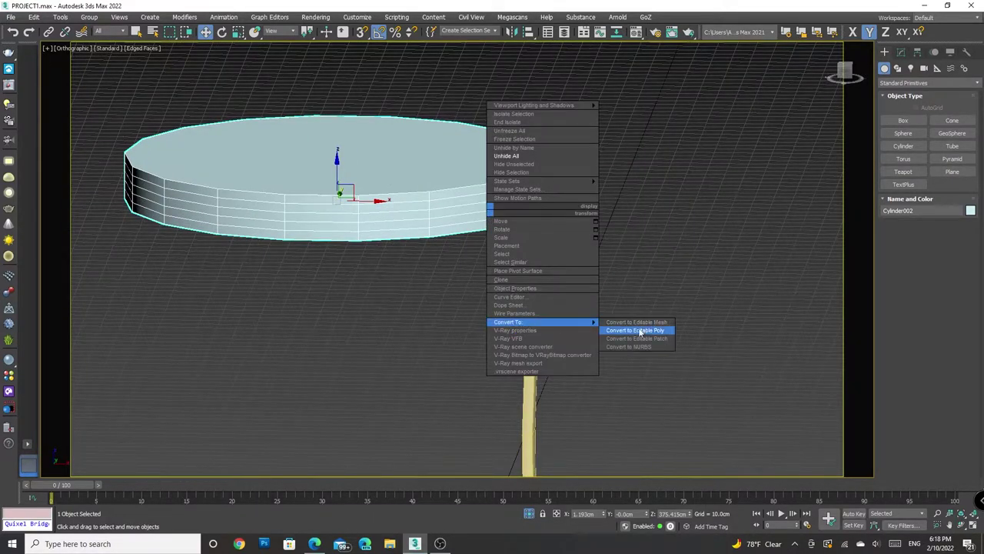
pyautogui.click(638, 331)
pyautogui.click(884, 93)
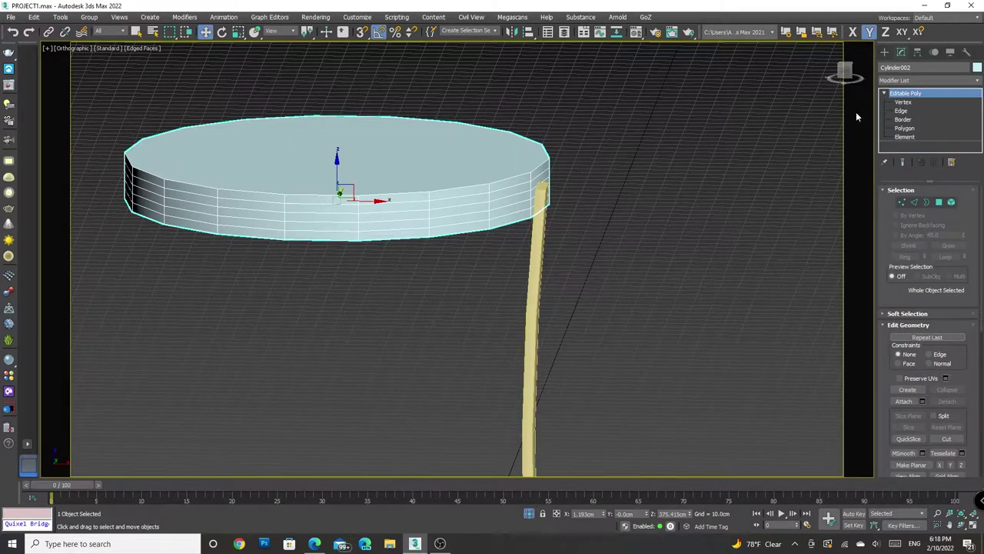
pyautogui.hotkey('ctrl', 'z')
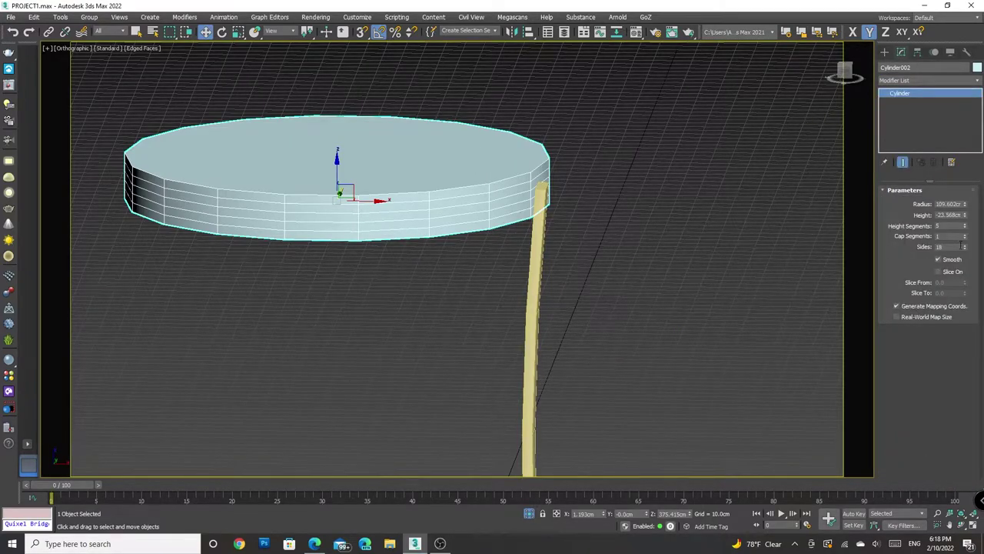
# Set the cylinder to 35 sides and 1 height segment
pyautogui.moveTo(964, 244); pyautogui.dragTo(963, 240)
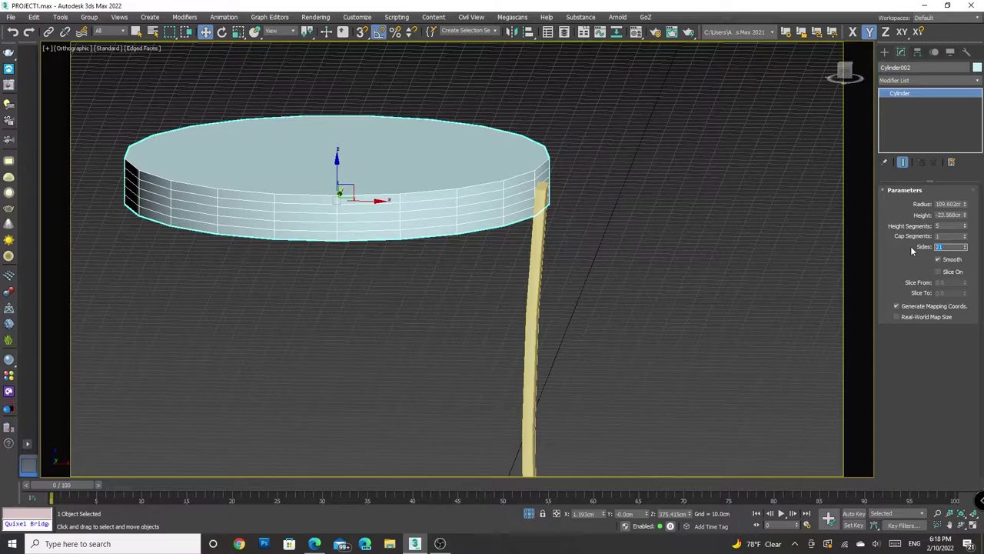
pyautogui.write('35')
pyautogui.press('Return')
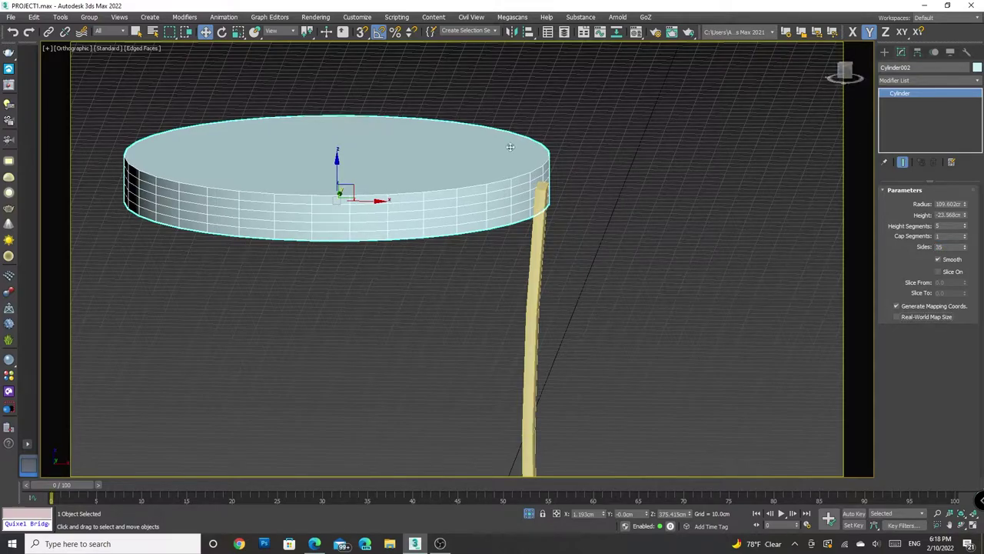
pyautogui.rightClick(964, 228)
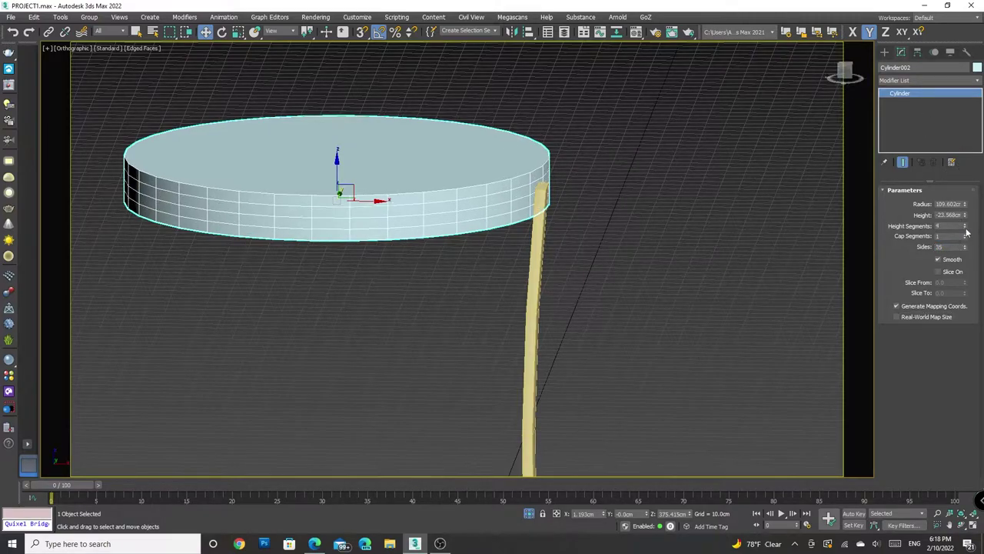
# Convert the 35-sided cylinder to an Editable Poly and show its sub-object levels
pyautogui.click(844, 67)
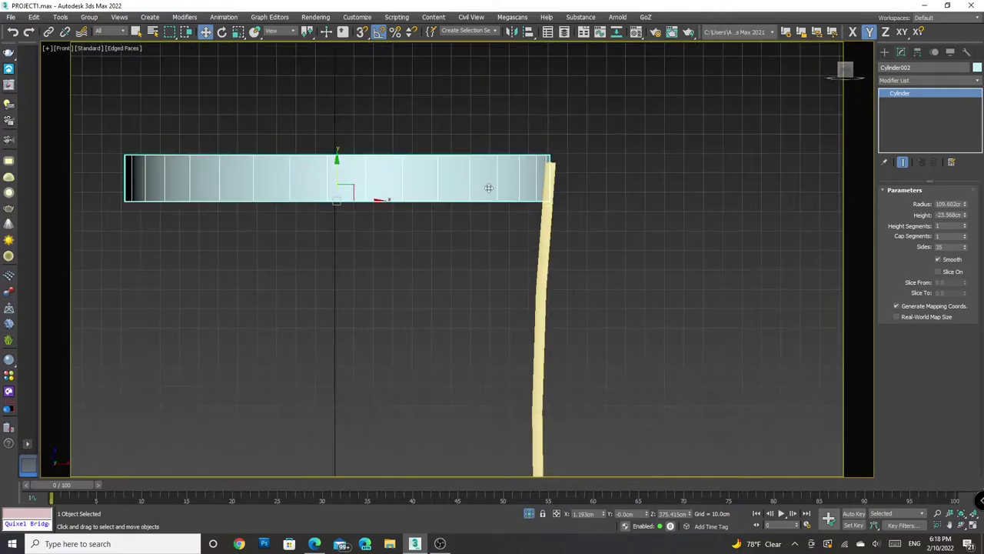
pyautogui.rightClick(379, 163)
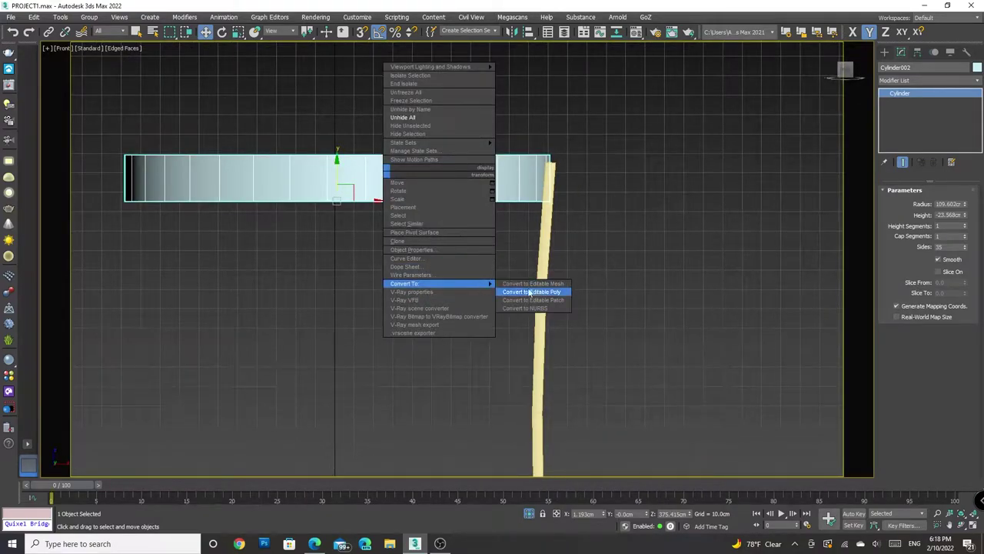
pyautogui.click(538, 286)
pyautogui.click(844, 65)
pyautogui.click(884, 93)
# Select the cylinder's top face and delete it
pyautogui.click(905, 127)
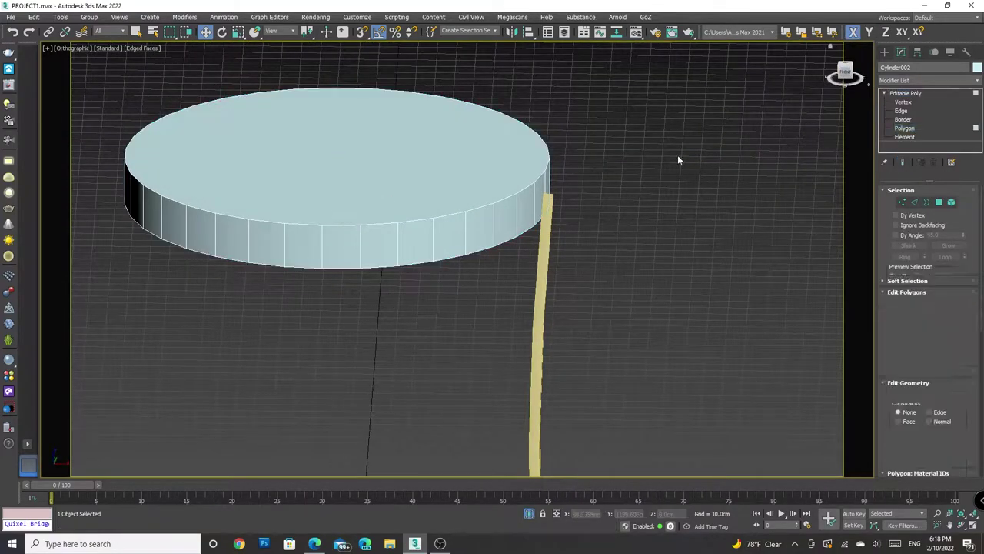
pyautogui.click(469, 183)
pyautogui.press('Delete')
# Select the top rim edge loop and scale it outward into a flat lip
pyautogui.press('2')
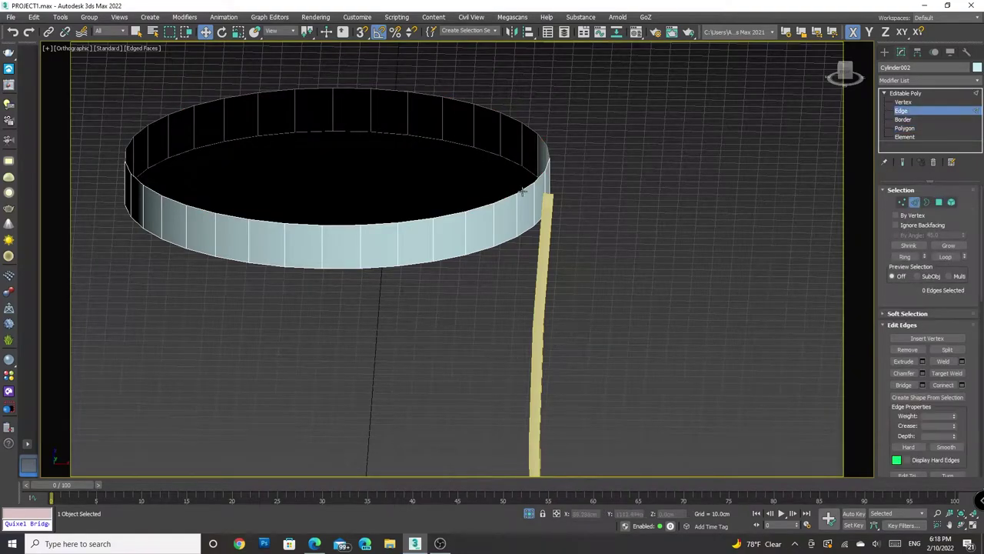
pyautogui.click(904, 129)
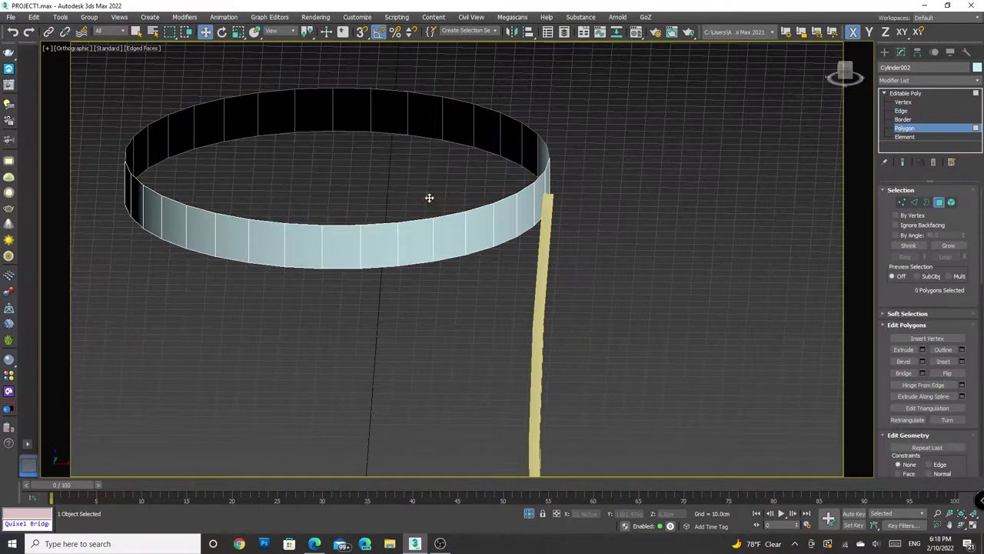
pyautogui.click(901, 110)
pyautogui.doubleClick(527, 183)
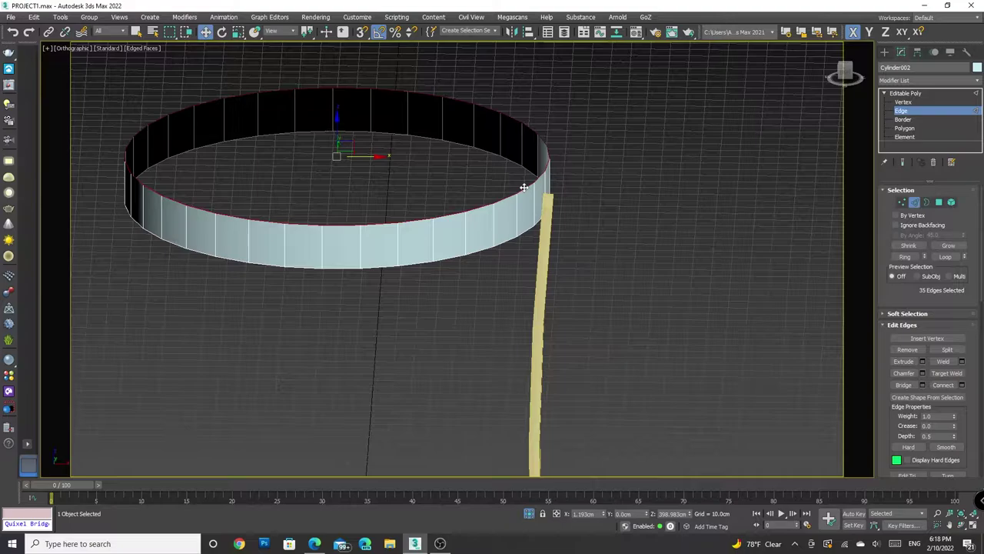
pyautogui.click(845, 75)
pyautogui.moveTo(828, 76); pyautogui.dragTo(712, 159)
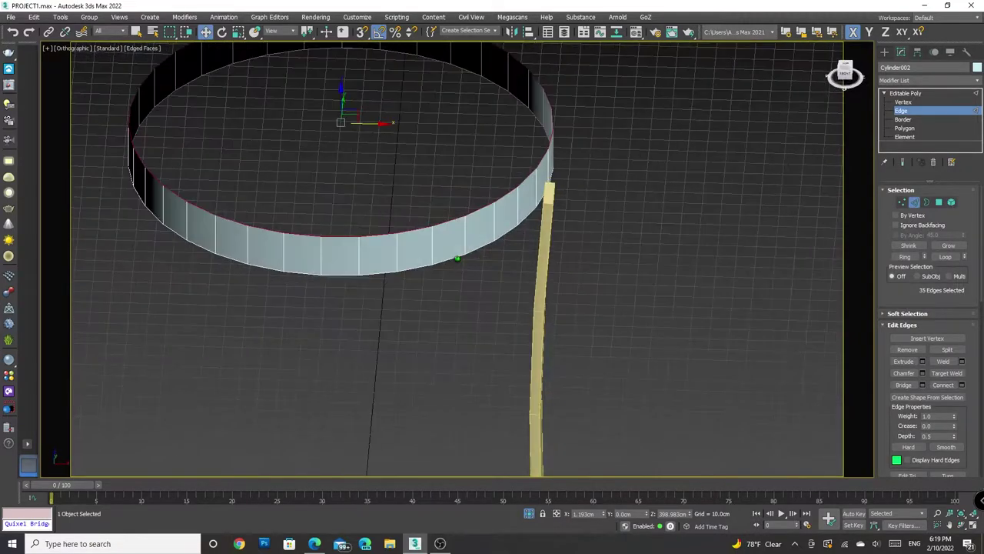
pyautogui.press('e')
pyautogui.press('r')
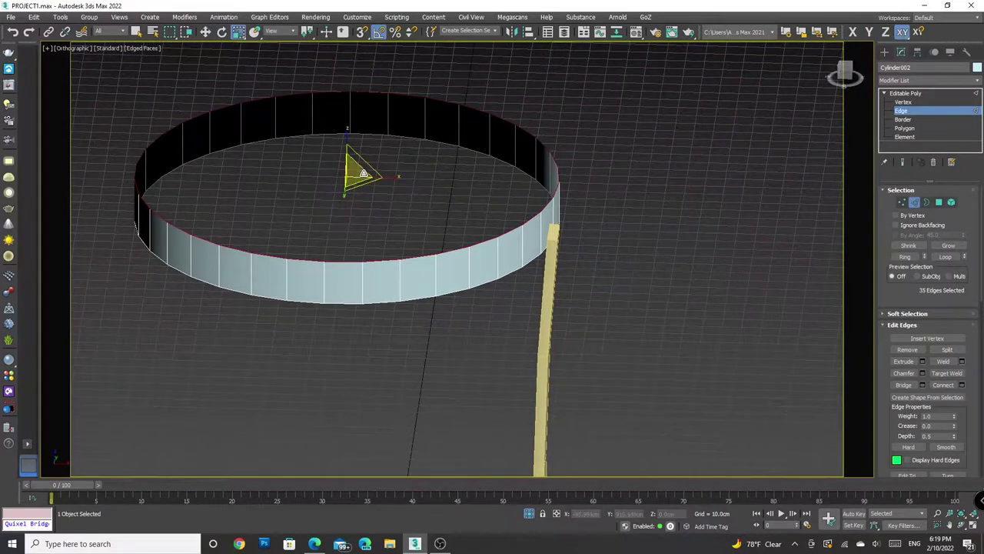
pyautogui.moveTo(352, 175); pyautogui.dragTo(354, 168)
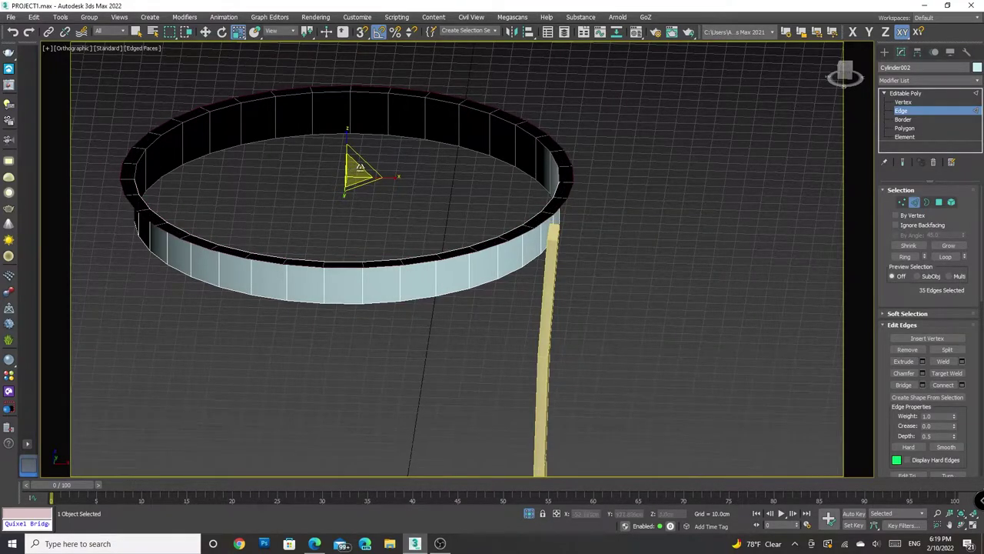
# Raise the rim edge loop slightly and scale it inward into a flat ring
pyautogui.press('f')
pyautogui.press('e')
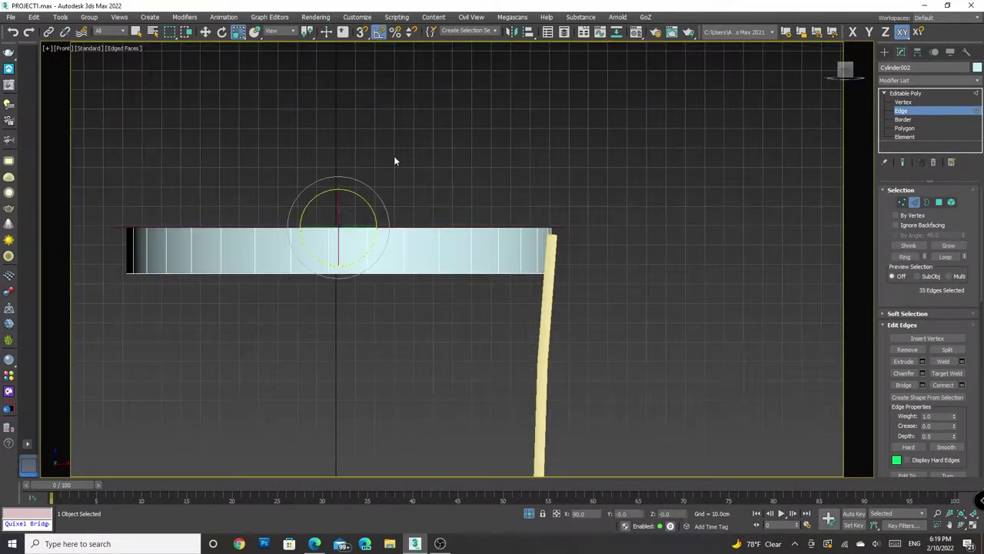
pyautogui.press('w')
pyautogui.moveTo(339, 193); pyautogui.dragTo(338, 174)
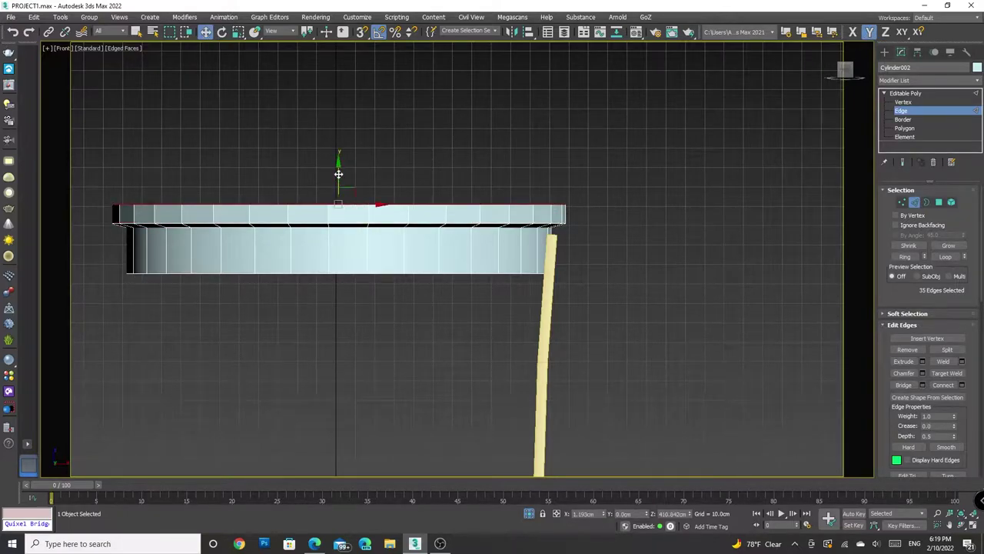
pyautogui.hotkey('shift', 'z')
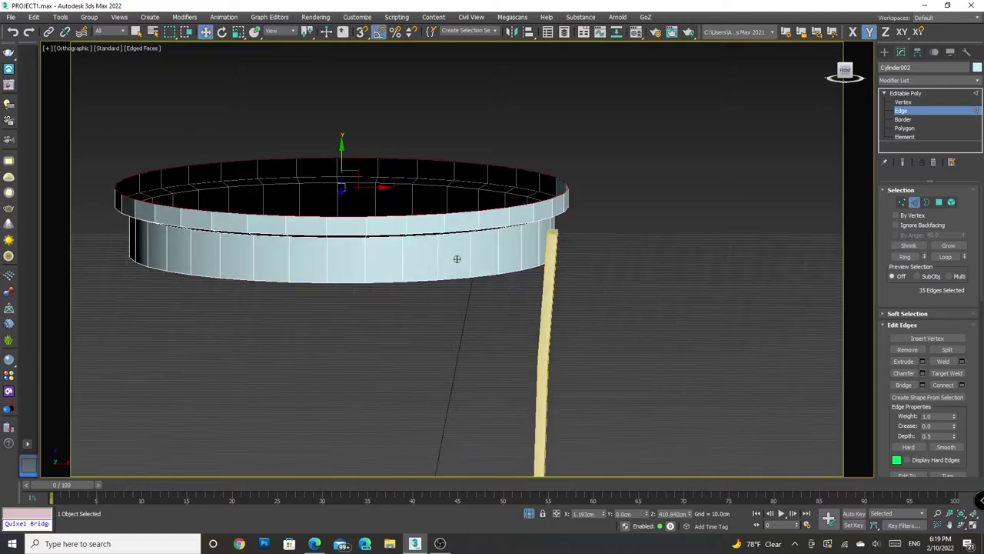
pyautogui.press('r')
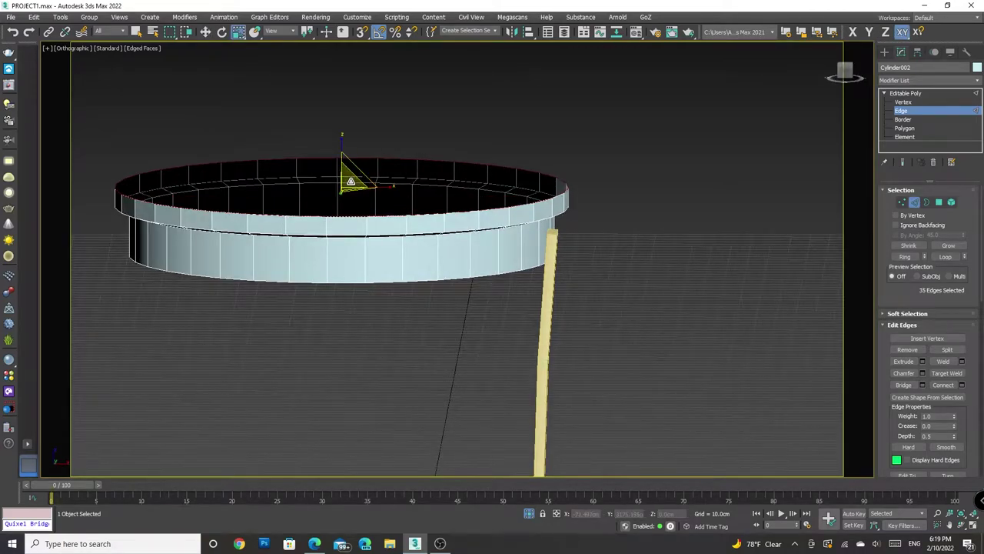
pyautogui.keyDown('shift'); pyautogui.moveTo(355, 182); pyautogui.dragTo(347, 111); pyautogui.keyUp('shift')
# Extrude a new wall band upward, scale it inward and raise the peak into a cone roof
pyautogui.press('w')
pyautogui.moveTo(547, 108); pyautogui.dragTo(588, 146, button='middle')
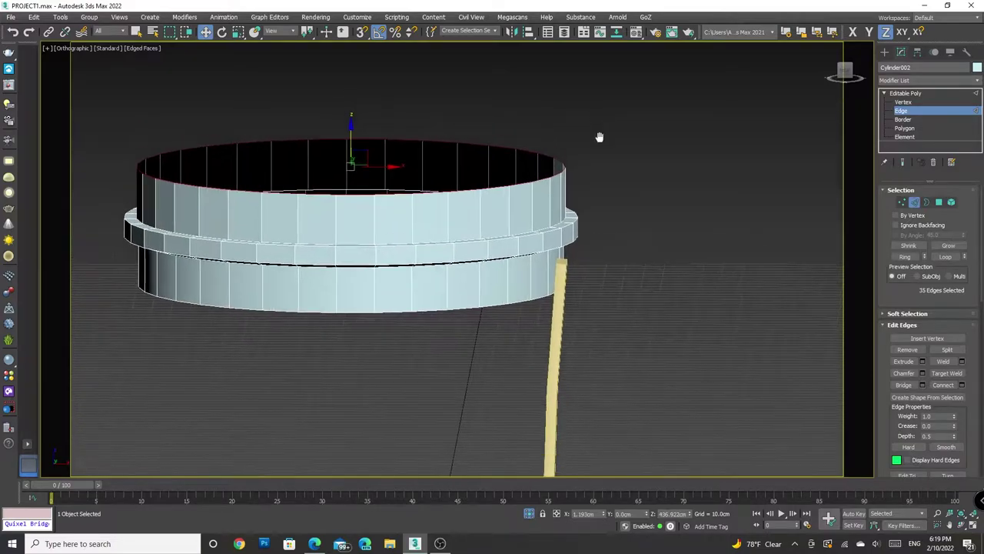
pyautogui.press('r')
pyautogui.moveTo(363, 170); pyautogui.dragTo(386, 345)
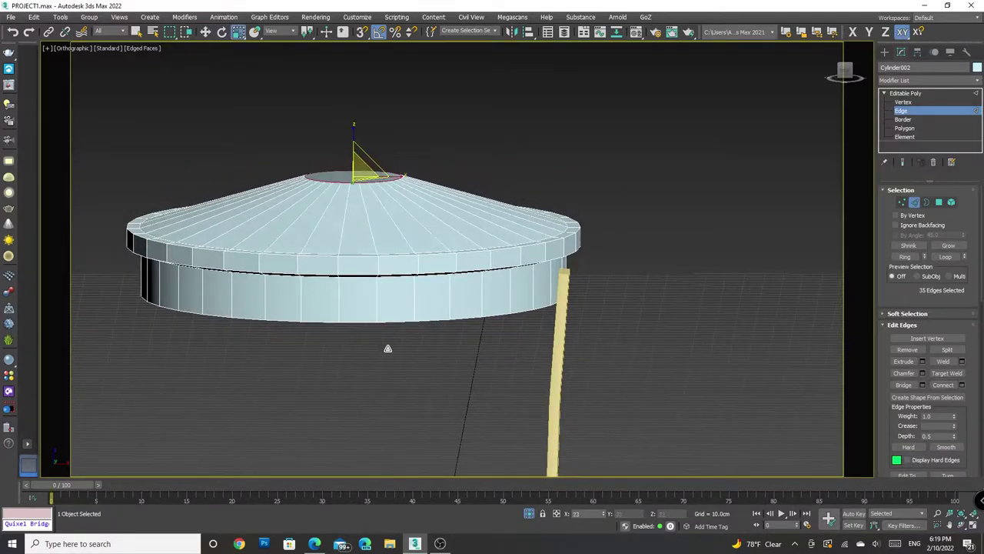
pyautogui.press('w')
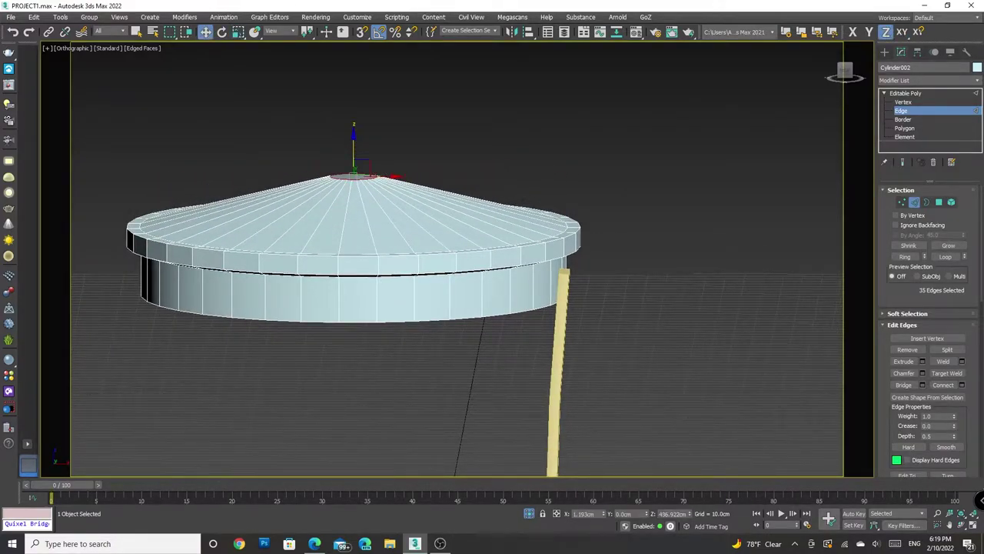
pyautogui.moveTo(354, 148); pyautogui.dragTo(352, 93)
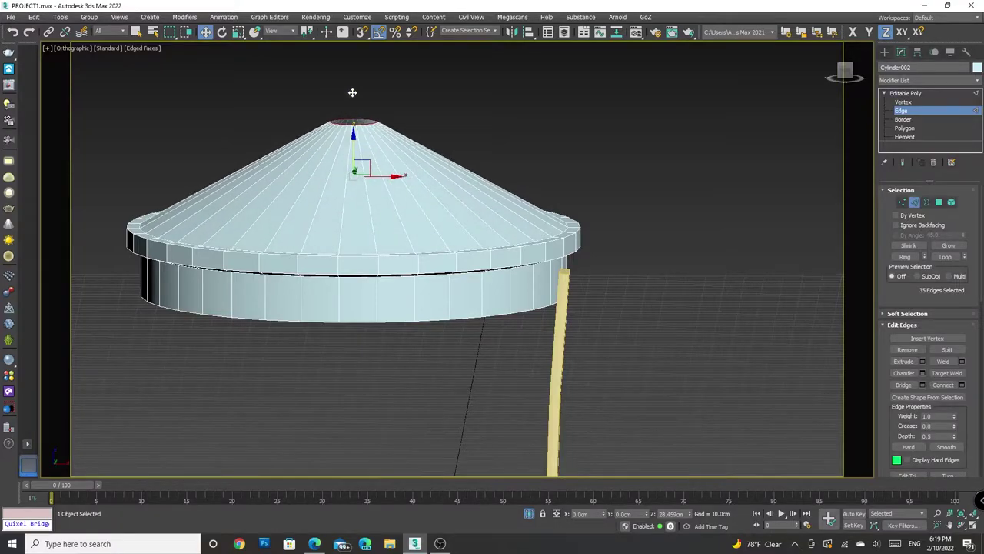
pyautogui.keyDown('alt'); pyautogui.moveTo(468, 292); pyautogui.dragTo(664, 137, button='middle'); pyautogui.keyUp('alt')
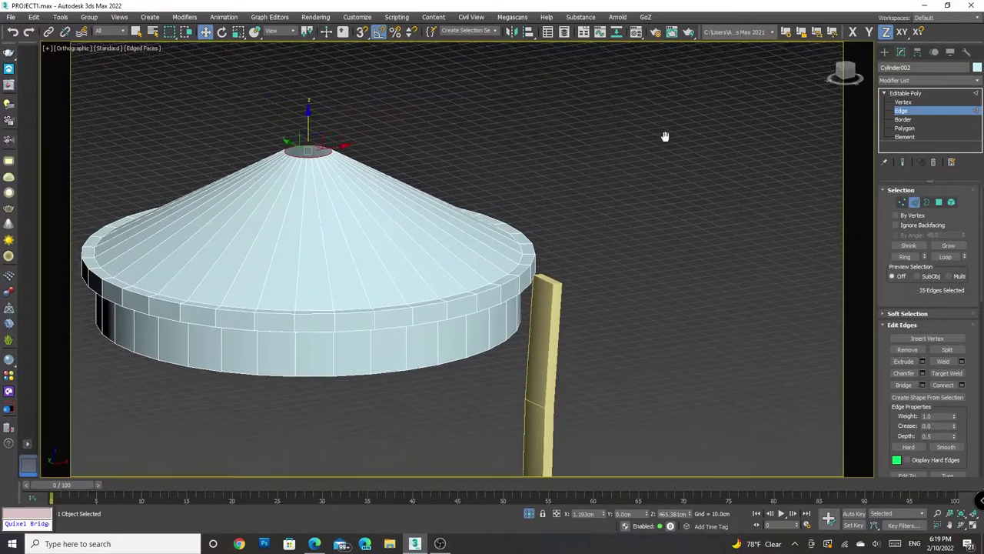
pyautogui.scroll(5, 325, 194)
# Unhide the reference photo to compare the canopy, then isolate the canopy again
pyautogui.press('r')
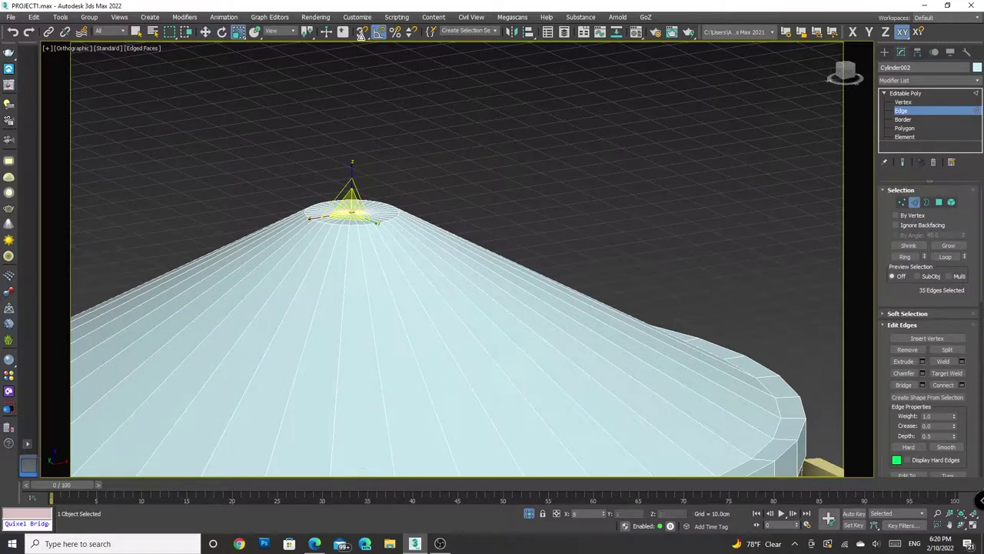
pyautogui.moveTo(357, 226)
pyautogui.keyDown('alt'); pyautogui.mouseDown(button='middle')
pyautogui.moveTo(310, 146)
pyautogui.moveTo(333, 235)
pyautogui.mouseUp(button='middle'); pyautogui.keyUp('alt')
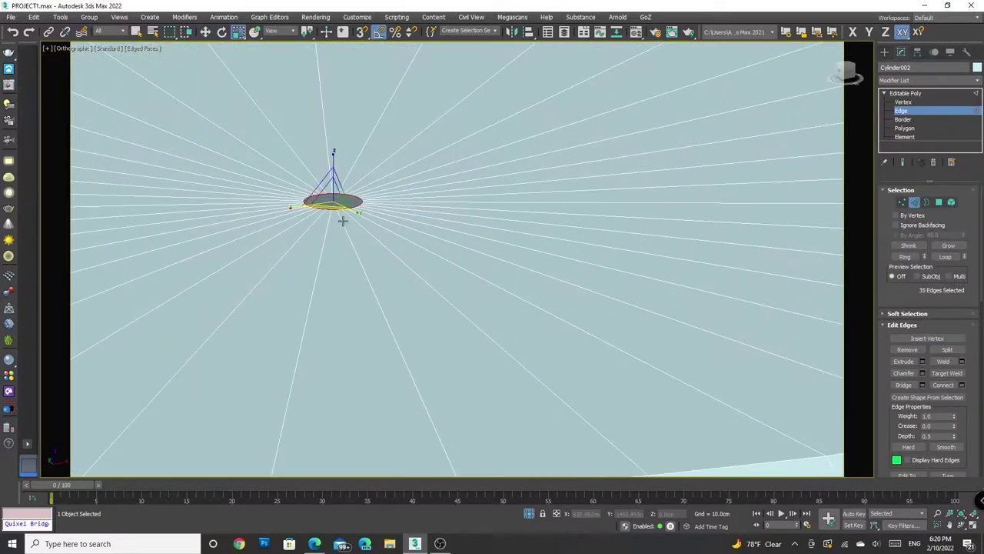
pyautogui.moveTo(417, 253)
pyautogui.keyDown('alt'); pyautogui.mouseDown(button='middle')
pyautogui.moveTo(546, 211)
pyautogui.moveTo(843, 49)
pyautogui.mouseUp(button='middle'); pyautogui.keyUp('alt')
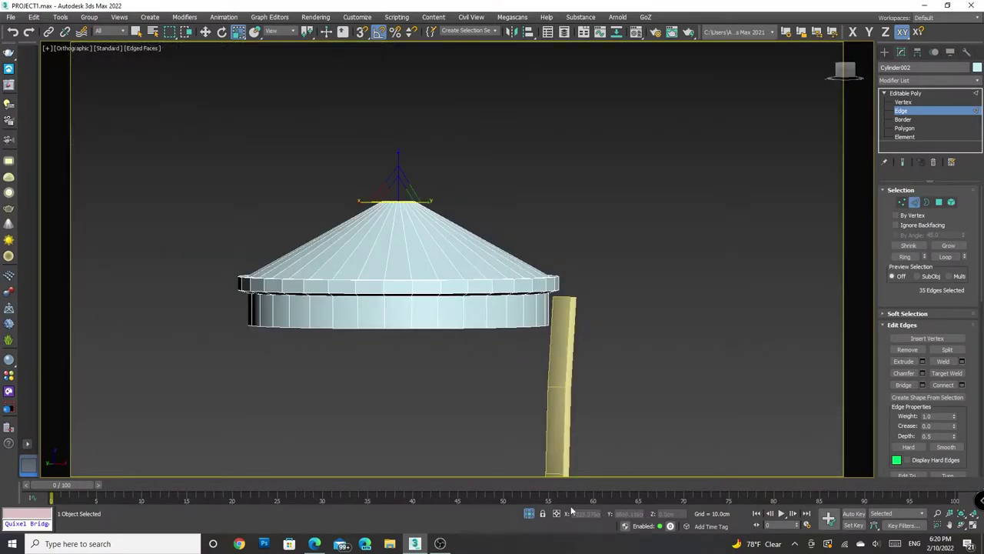
pyautogui.click(530, 512)
pyautogui.moveTo(849, 70); pyautogui.dragTo(847, 74)
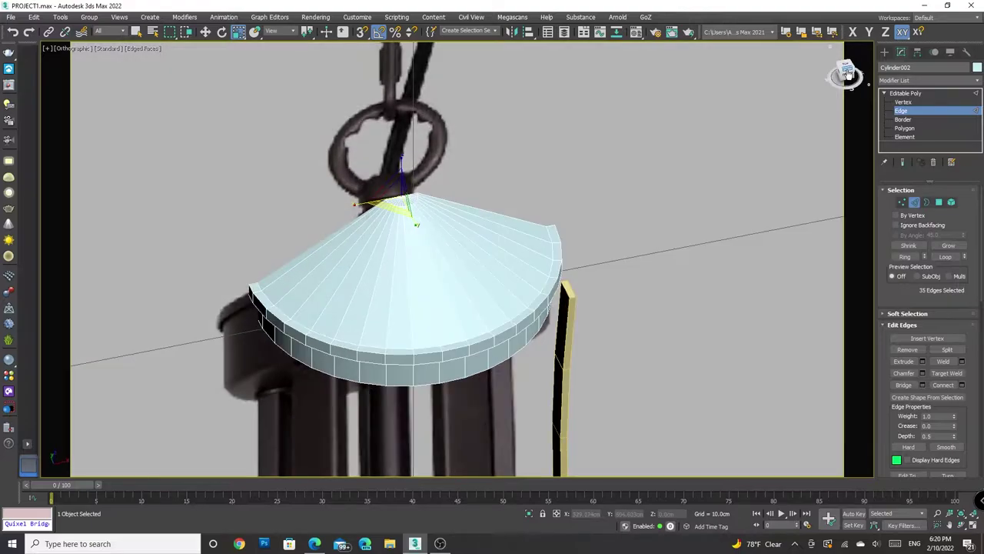
pyautogui.click(529, 514)
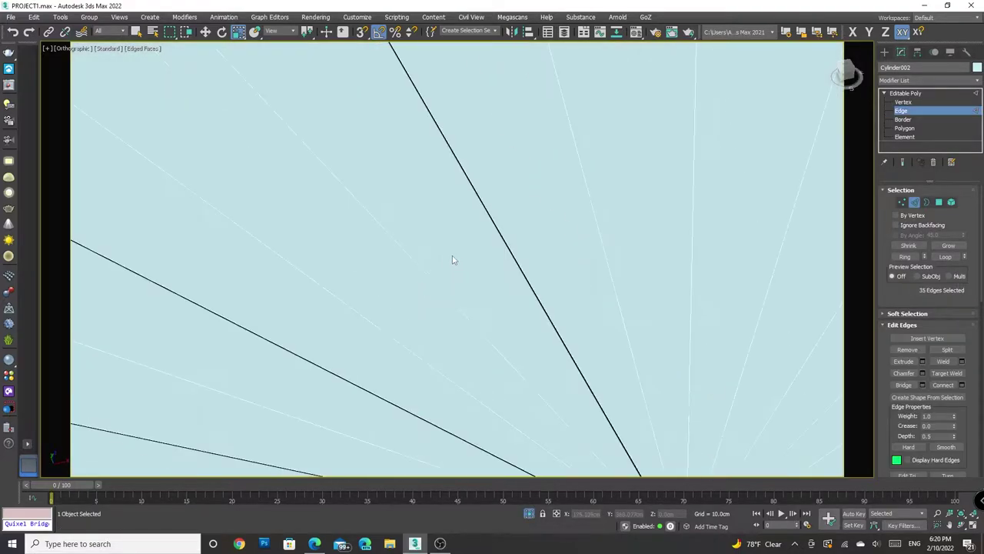
# Scale the peak's top edge loop outward to widen the opening
pyautogui.moveTo(850, 76); pyautogui.dragTo(754, 146)
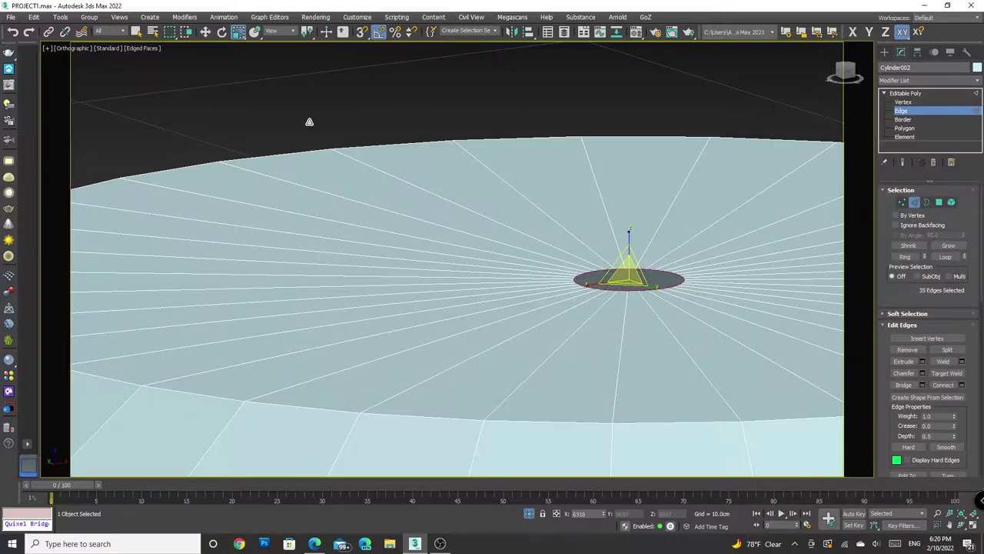
pyautogui.moveTo(629, 279); pyautogui.dragTo(307, 121)
pyautogui.press('w')
pyautogui.click(845, 76)
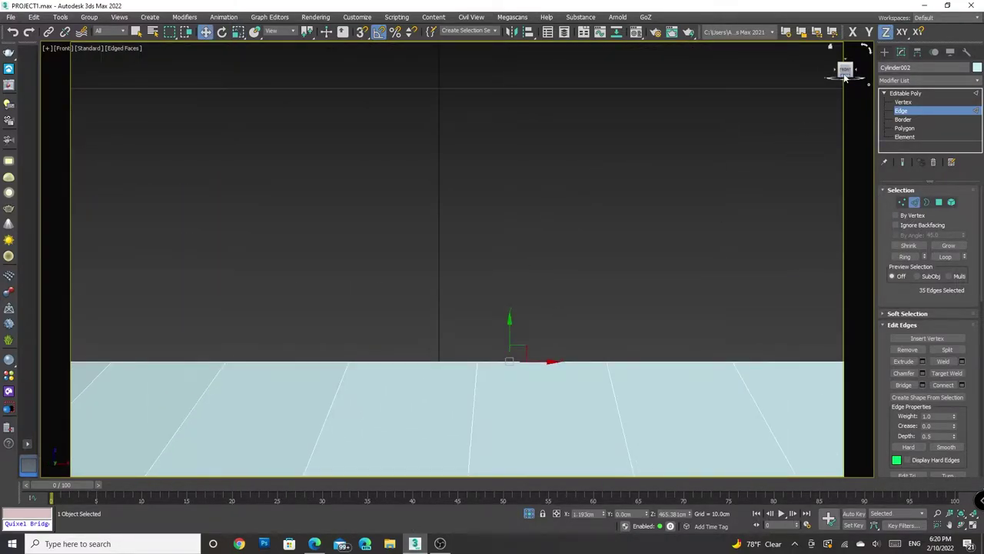
# Pull a short cylinder wall up from the centre hole and flare its top loop into a rim
pyautogui.moveTo(845, 77); pyautogui.dragTo(629, 215)
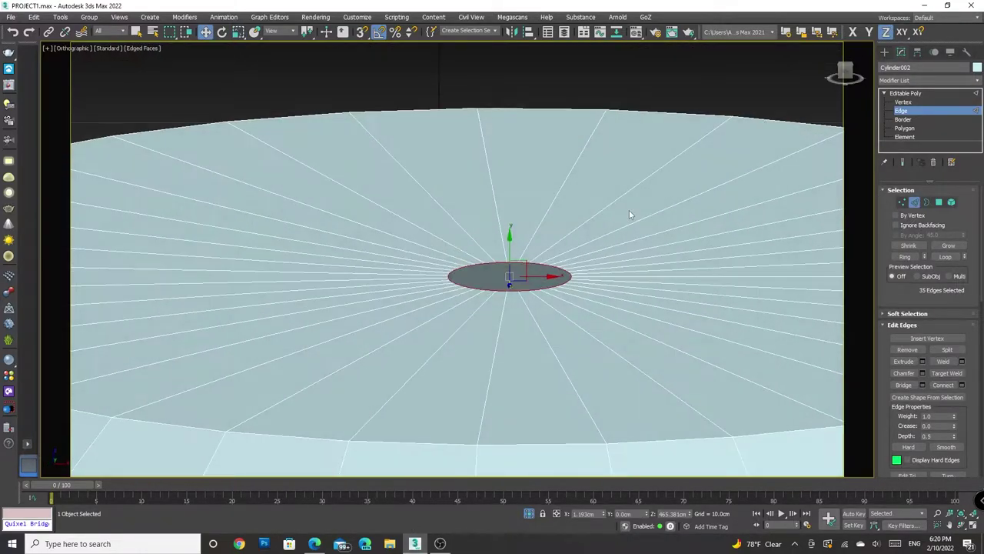
pyautogui.keyDown('shift'); pyautogui.moveTo(509, 252); pyautogui.dragTo(510, 156); pyautogui.keyUp('shift')
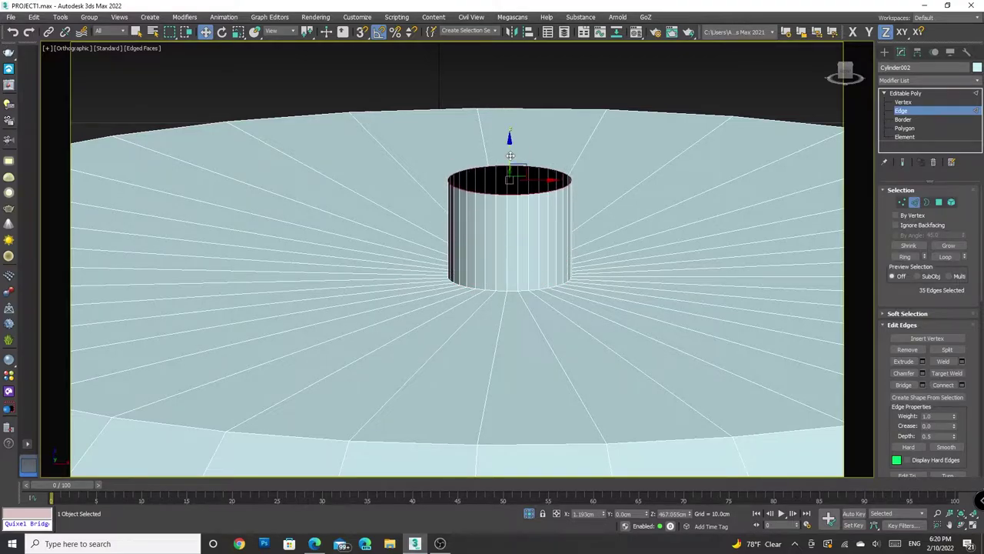
pyautogui.press('r')
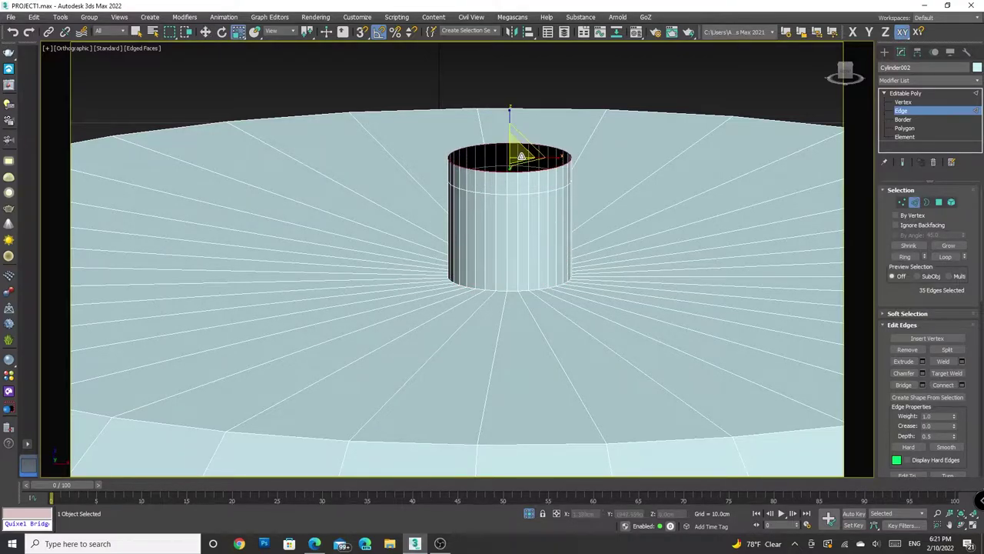
pyautogui.moveTo(512, 158)
pyautogui.keyDown('shift'); pyautogui.mouseDown()
pyautogui.moveTo(511, 46)
pyautogui.moveTo(508, 440)
pyautogui.mouseUp(); pyautogui.keyUp('shift')
pyautogui.press('w')
# Scale the top loop down to a cone point and select the small post's edges
pyautogui.press('r')
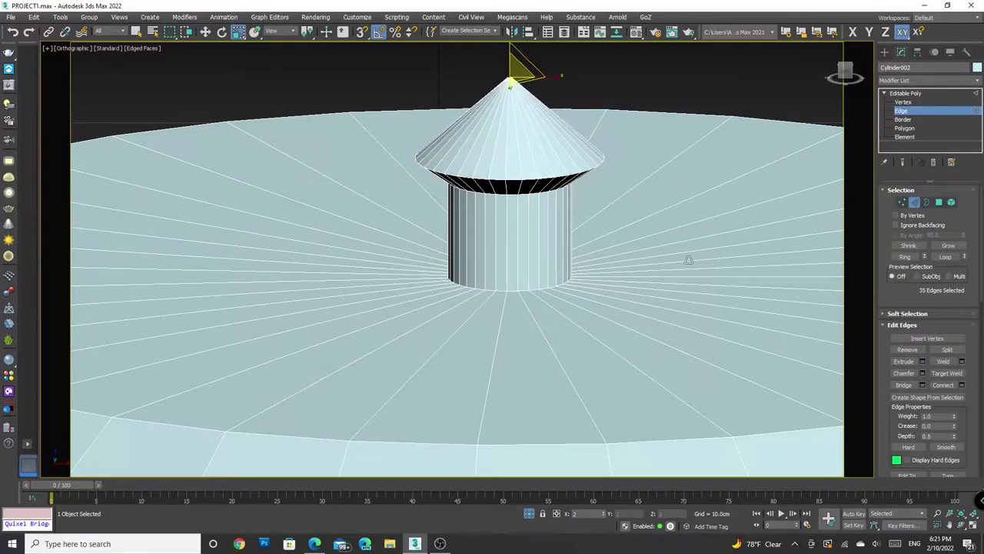
pyautogui.scroll(5, 518, 72)
pyautogui.moveTo(518, 72); pyautogui.dragTo(606, 389, button='middle')
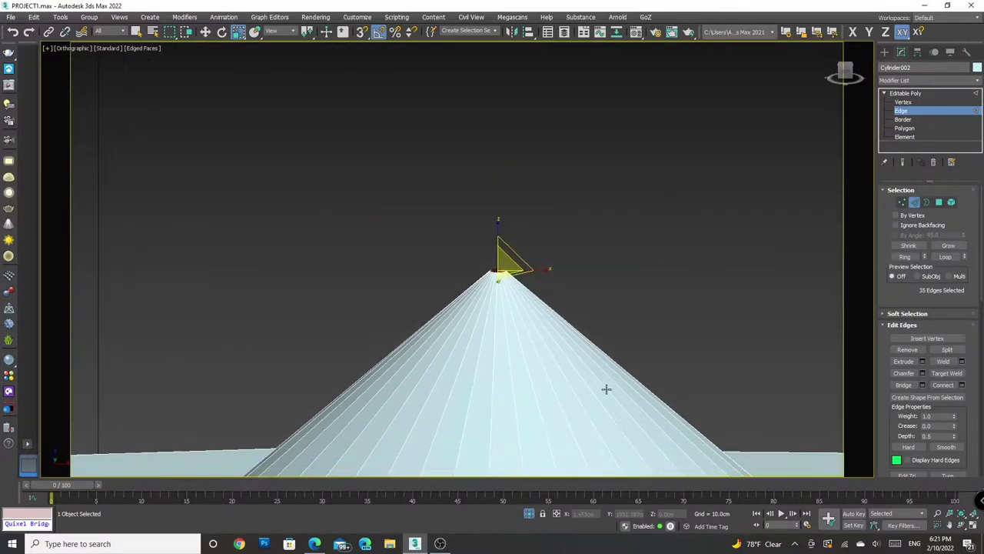
pyautogui.keyDown('alt'); pyautogui.moveTo(530, 340); pyautogui.dragTo(530, 417, button='middle'); pyautogui.keyUp('alt')
pyautogui.scroll(-5, 529, 417)
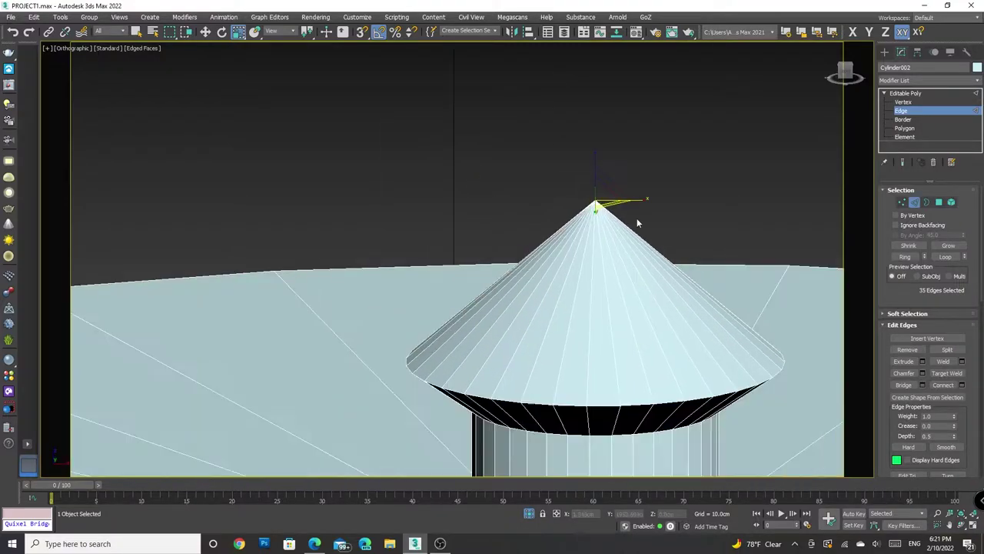
pyautogui.moveTo(636, 217)
pyautogui.mouseDown(button='middle')
pyautogui.moveTo(459, 50)
pyautogui.moveTo(633, 161)
pyautogui.mouseUp(button='middle')
pyautogui.scroll(2, 841, 73)
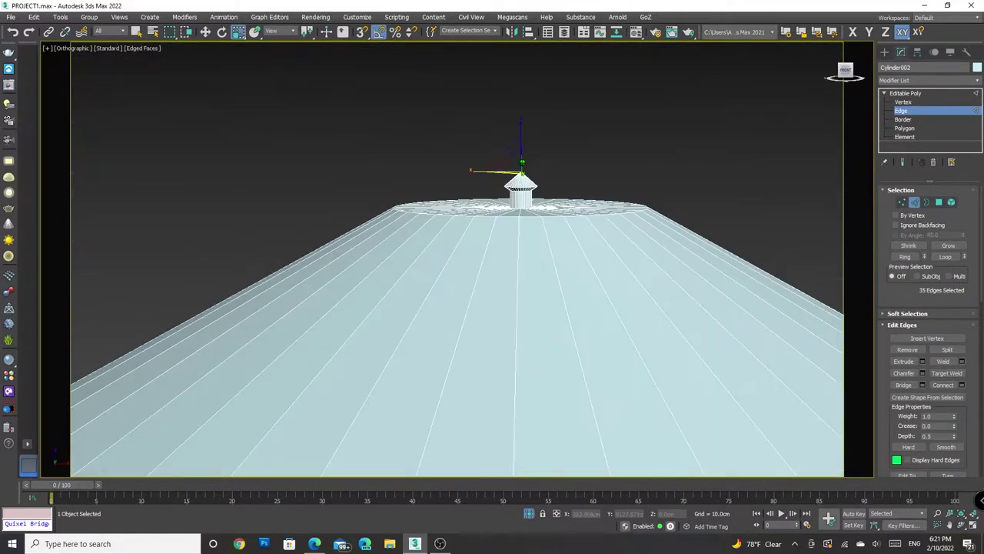
pyautogui.moveTo(485, 163); pyautogui.dragTo(549, 206)
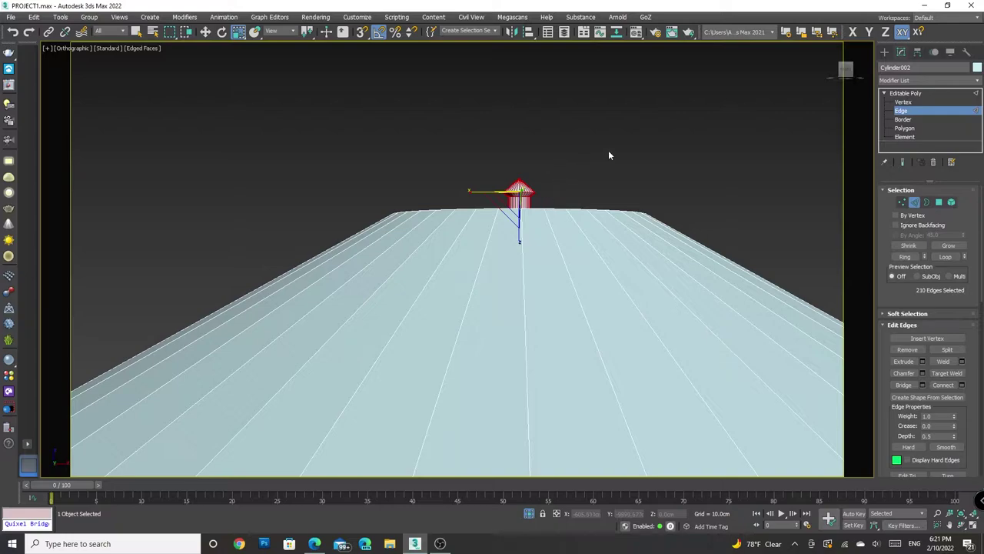
# At Vertex level, move the post's upper vertices up to make it taller
pyautogui.press('w')
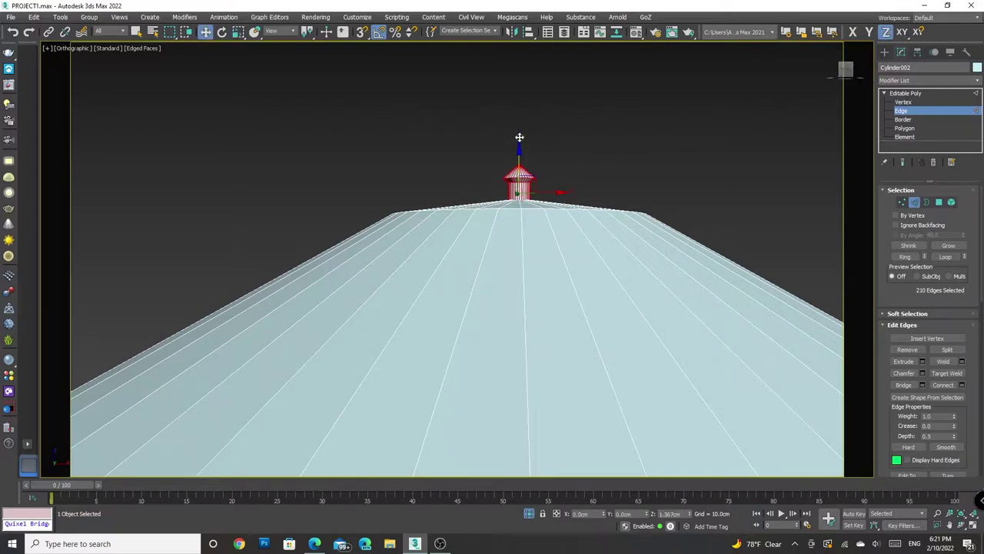
pyautogui.moveTo(482, 144); pyautogui.dragTo(528, 194)
pyautogui.click(903, 102)
pyautogui.moveTo(479, 145); pyautogui.dragTo(529, 197)
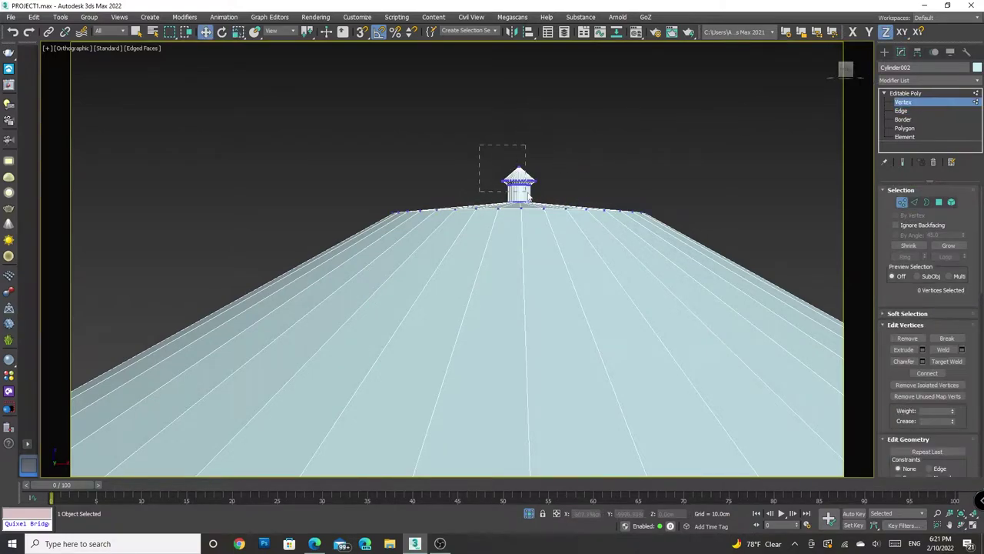
pyautogui.moveTo(526, 152); pyautogui.dragTo(520, 114)
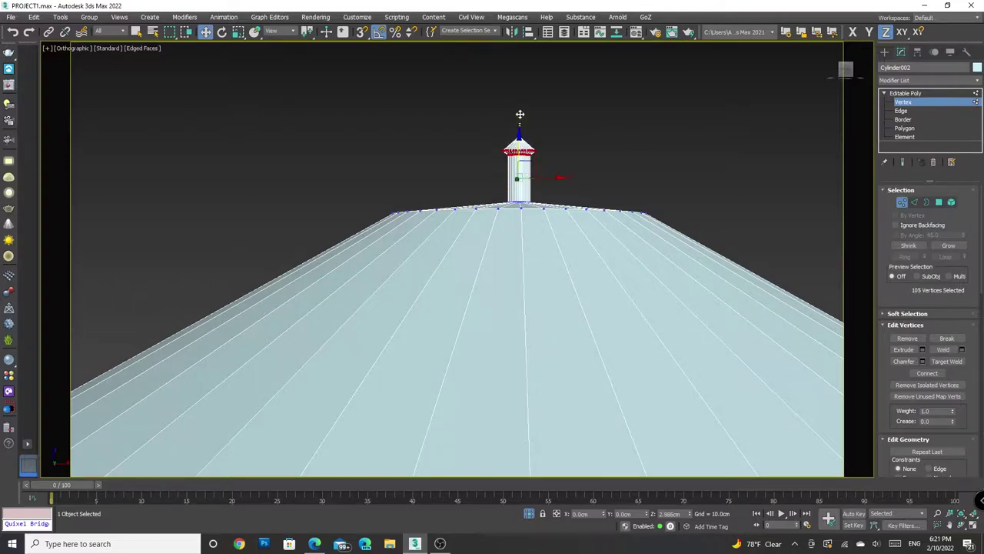
# Select the cone vertices and lift the pointed cap higher above the post
pyautogui.click(691, 120)
pyautogui.press('z')
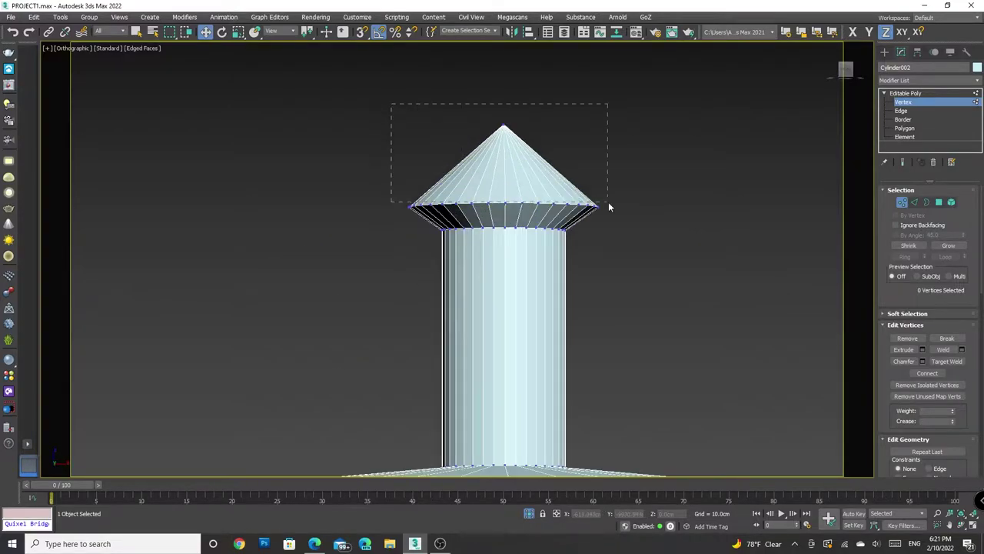
pyautogui.moveTo(634, 216); pyautogui.dragTo(634, 218)
pyautogui.moveTo(504, 138); pyautogui.dragTo(504, 115)
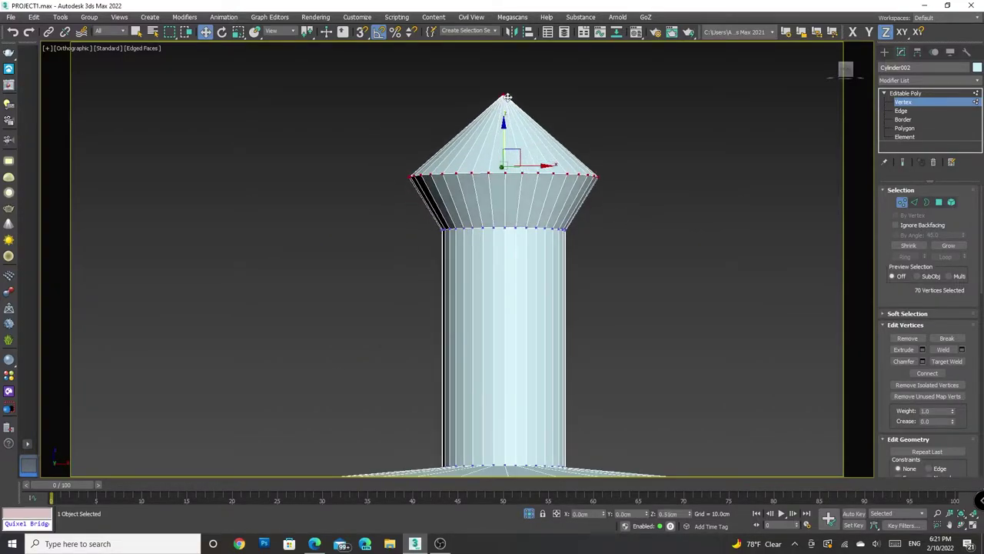
pyautogui.moveTo(677, 200)
pyautogui.keyDown('alt'); pyautogui.mouseDown(button='middle')
pyautogui.moveTo(718, 189)
pyautogui.moveTo(522, 178)
pyautogui.mouseUp(button='middle'); pyautogui.keyUp('alt')
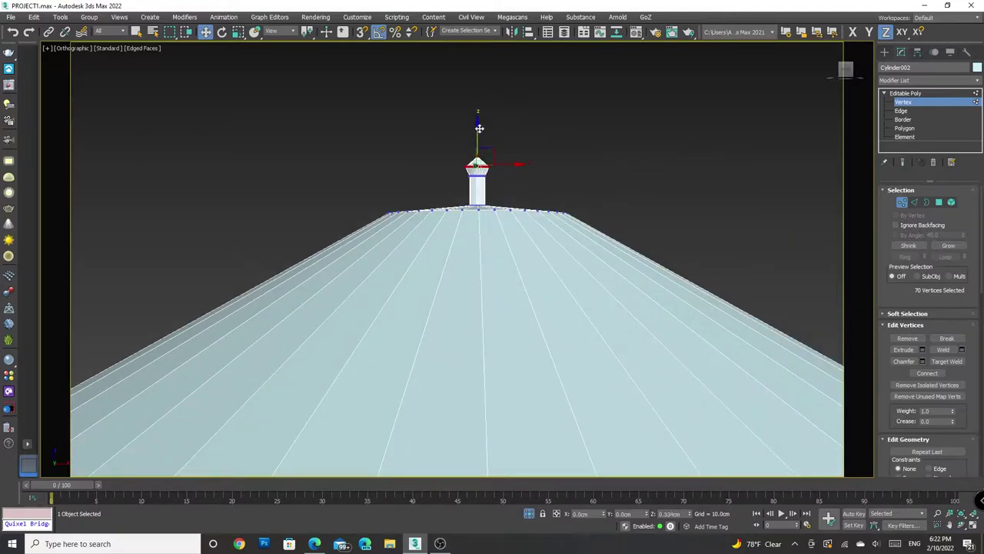
pyautogui.click(569, 138)
pyautogui.scroll(-5, 569, 138)
pyautogui.moveTo(845, 69); pyautogui.dragTo(842, 46)
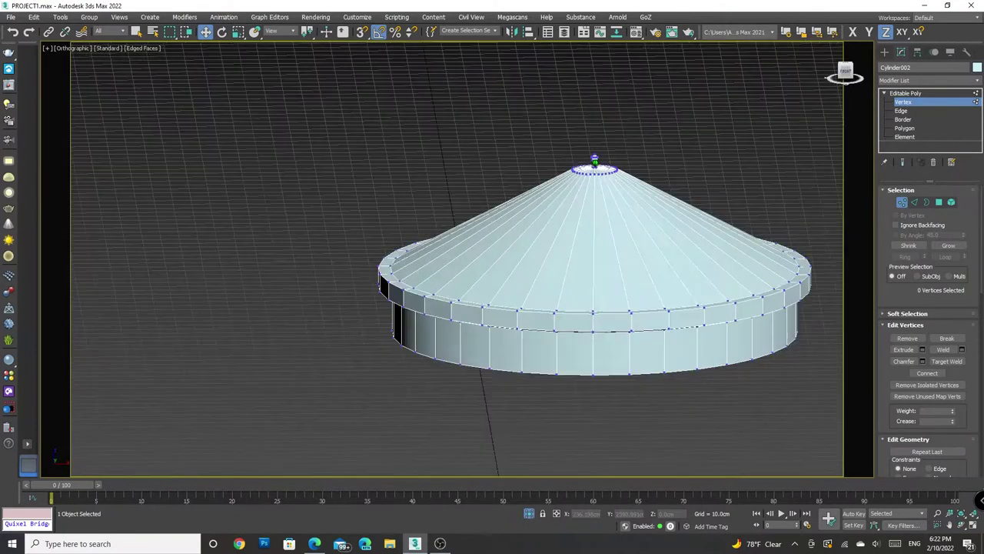
# Select the hub's bottom border, scale it into a funnel and lower it
pyautogui.press('3')
pyautogui.hotkey('ctrl', 'a')
pyautogui.click(609, 209)
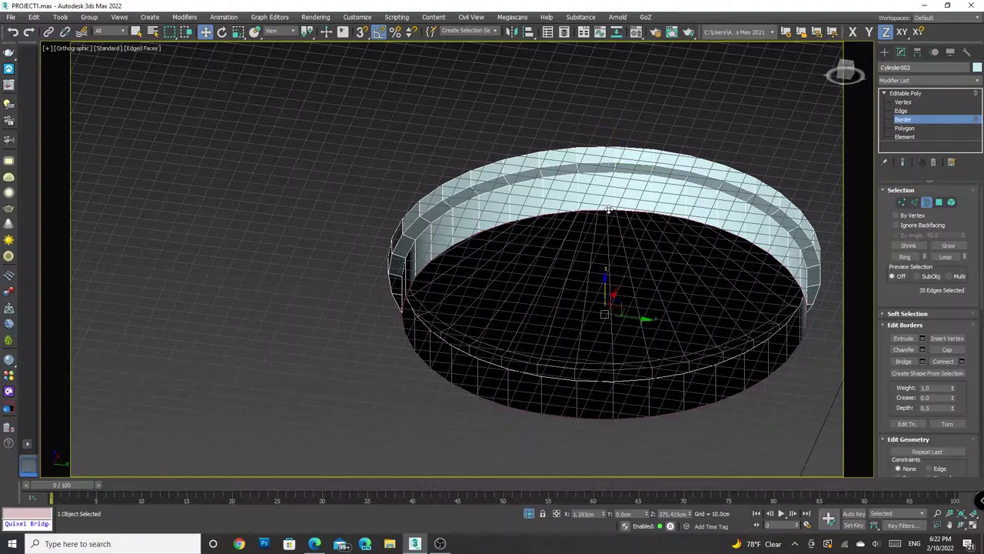
pyautogui.press('r')
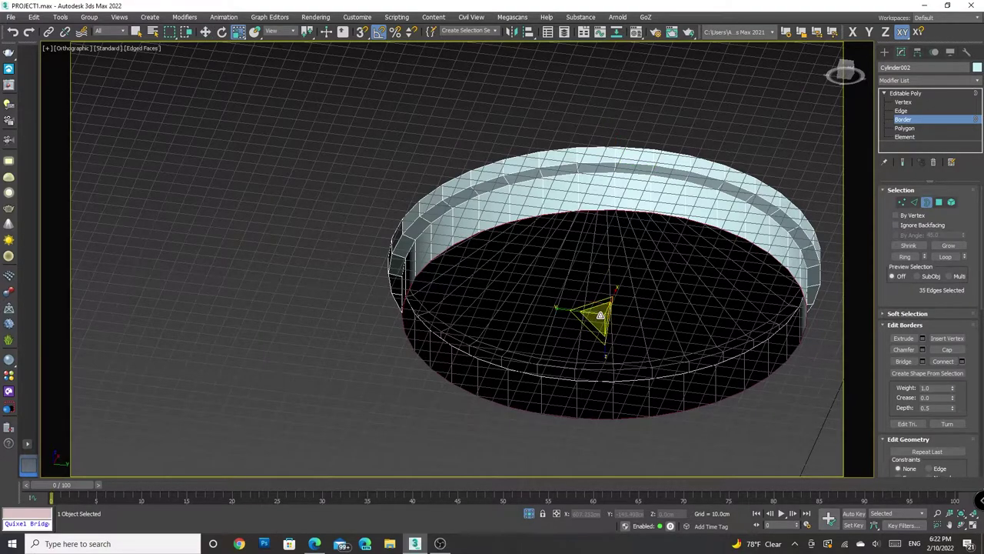
pyautogui.moveTo(596, 315); pyautogui.dragTo(589, 437)
pyautogui.moveTo(845, 73); pyautogui.dragTo(844, 96)
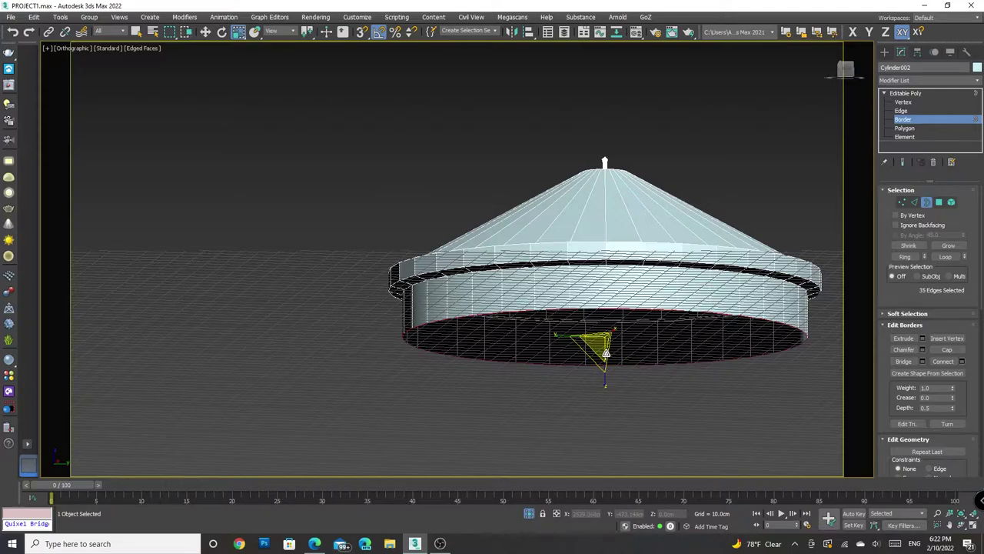
pyautogui.press('w')
pyautogui.moveTo(605, 315)
pyautogui.mouseDown()
pyautogui.moveTo(594, 416)
pyautogui.moveTo(593, 404)
pyautogui.mouseUp()
# Collapse the bottom border to a point and raise it level with the hub's base
pyautogui.press('r')
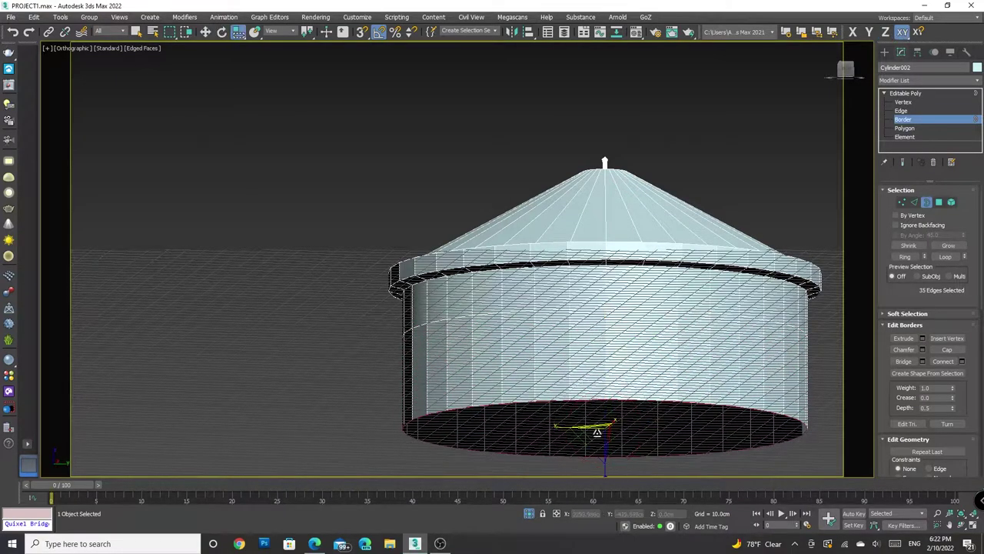
pyautogui.moveTo(845, 70); pyautogui.dragTo(582, 401)
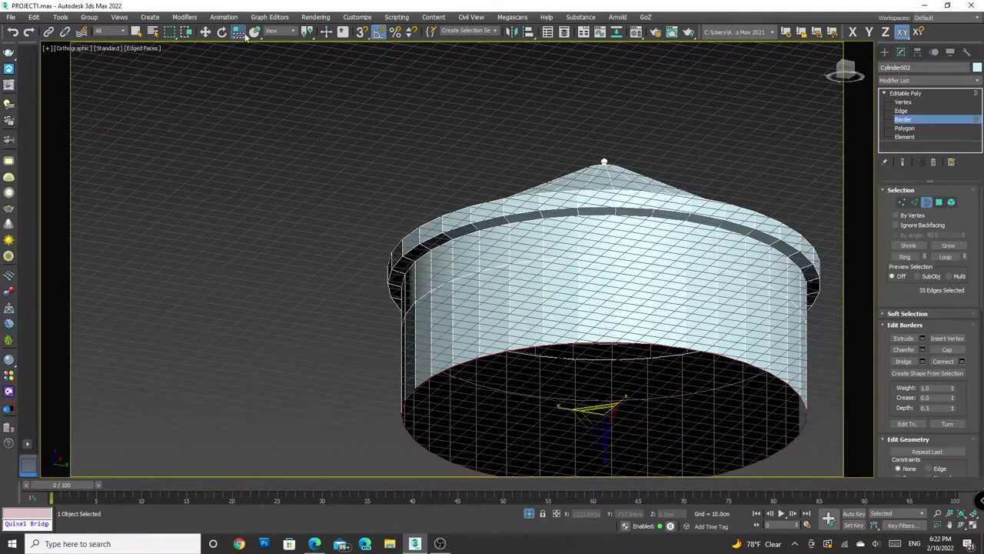
pyautogui.moveTo(246, 37); pyautogui.dragTo(246, 52)
pyautogui.moveTo(594, 415)
pyautogui.mouseDown()
pyautogui.moveTo(600, 443)
pyautogui.moveTo(596, 419)
pyautogui.mouseUp()
pyautogui.moveTo(845, 70); pyautogui.dragTo(846, 70)
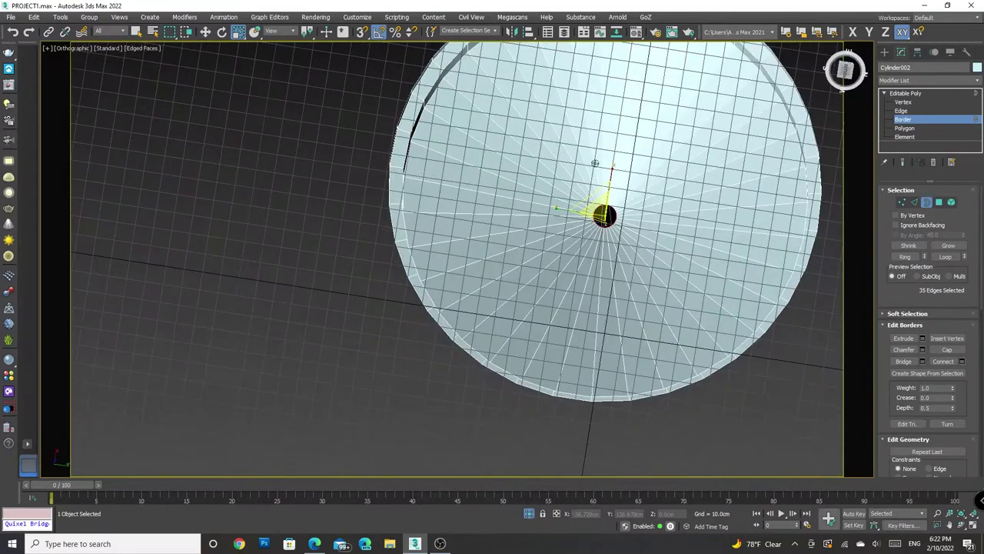
pyautogui.scroll(5, 599, 209)
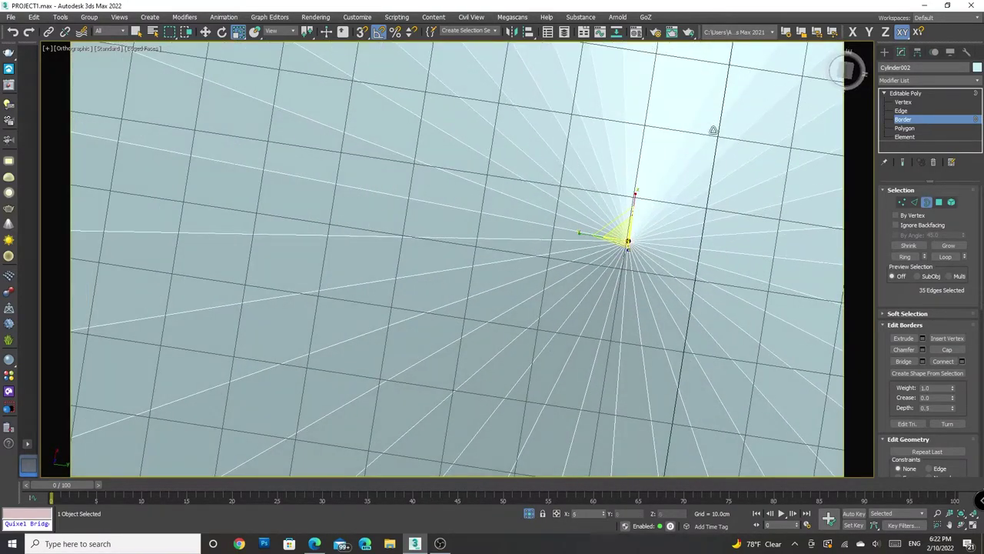
pyautogui.click(846, 69)
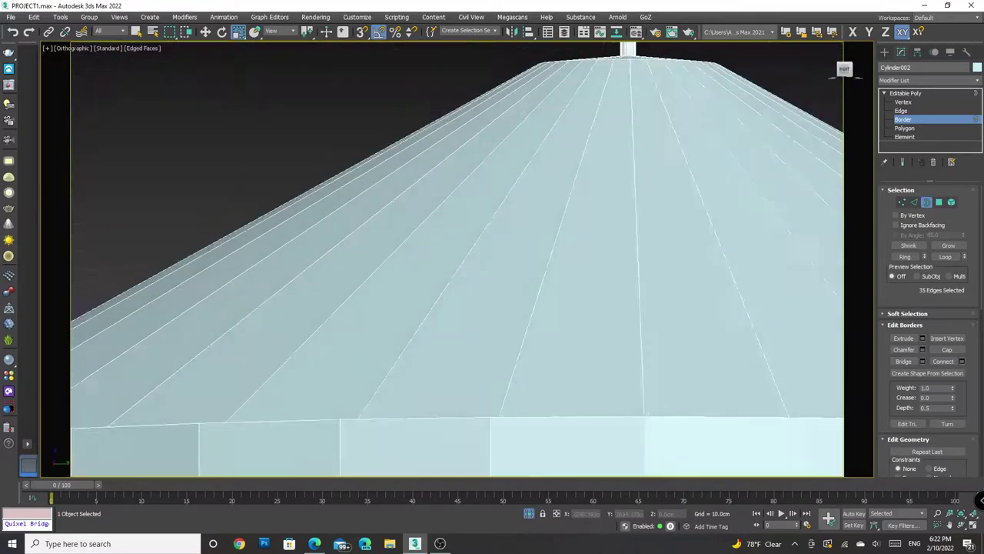
pyautogui.moveTo(801, 90); pyautogui.dragTo(470, 68, button='middle')
pyautogui.press('w')
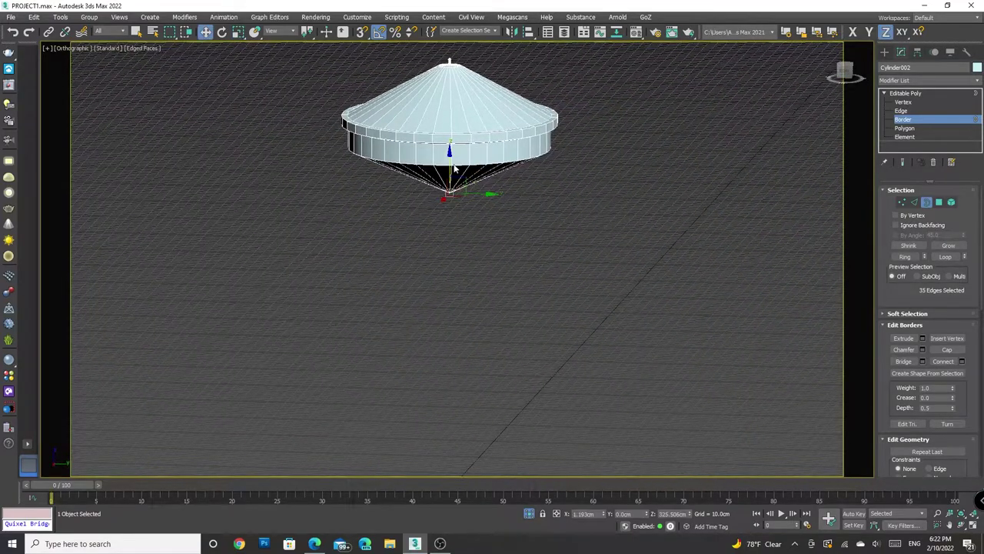
pyautogui.moveTo(541, 169); pyautogui.dragTo(541, 139)
pyautogui.click(846, 71)
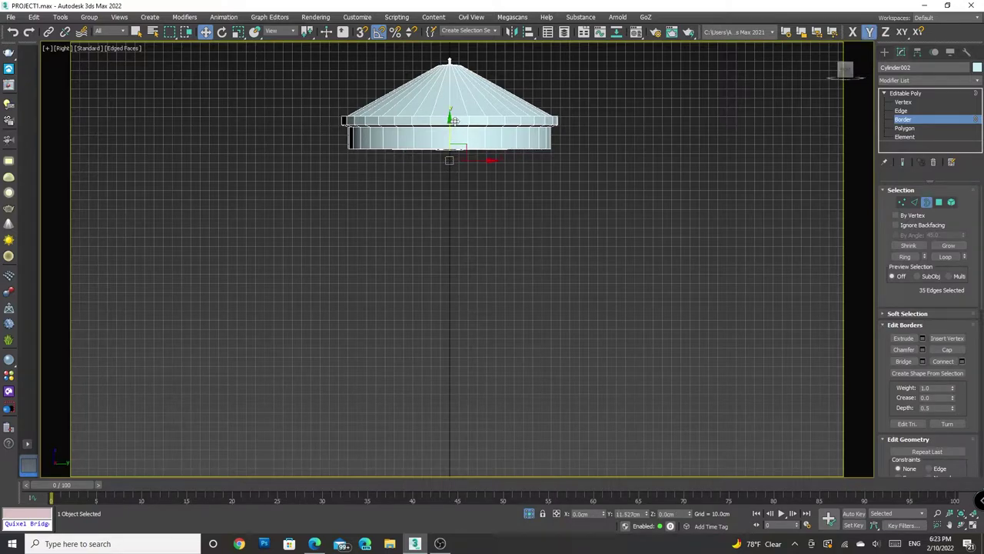
# Lower the hub's bottom vertices to lengthen it, then exit vertex editing and deselect
pyautogui.press('1')
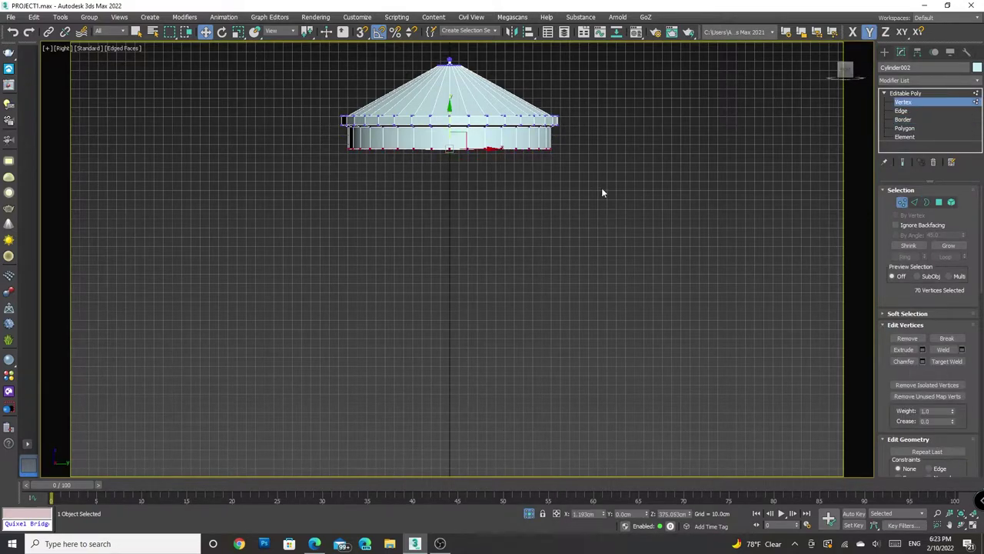
pyautogui.moveTo(451, 123); pyautogui.dragTo(450, 142)
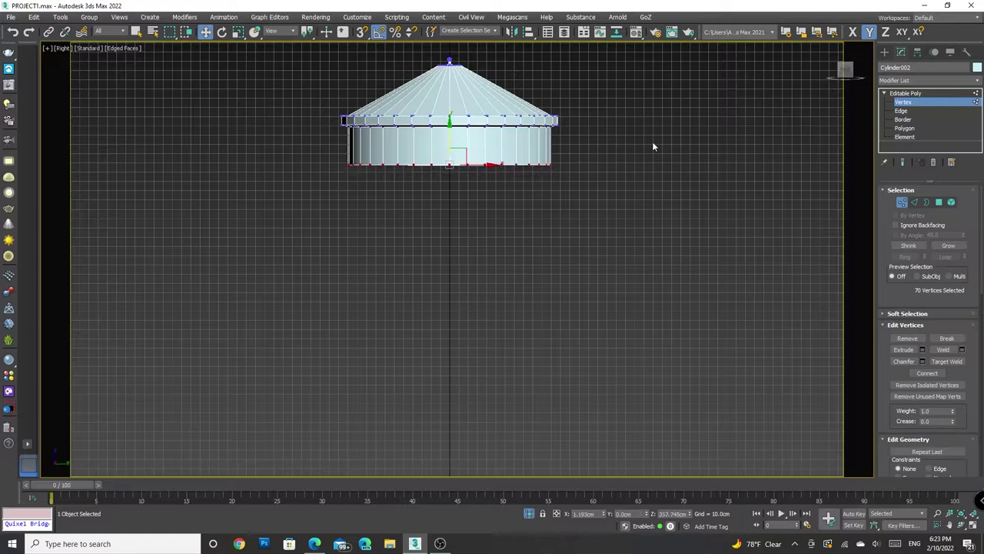
pyautogui.click(933, 93)
pyautogui.click(650, 190)
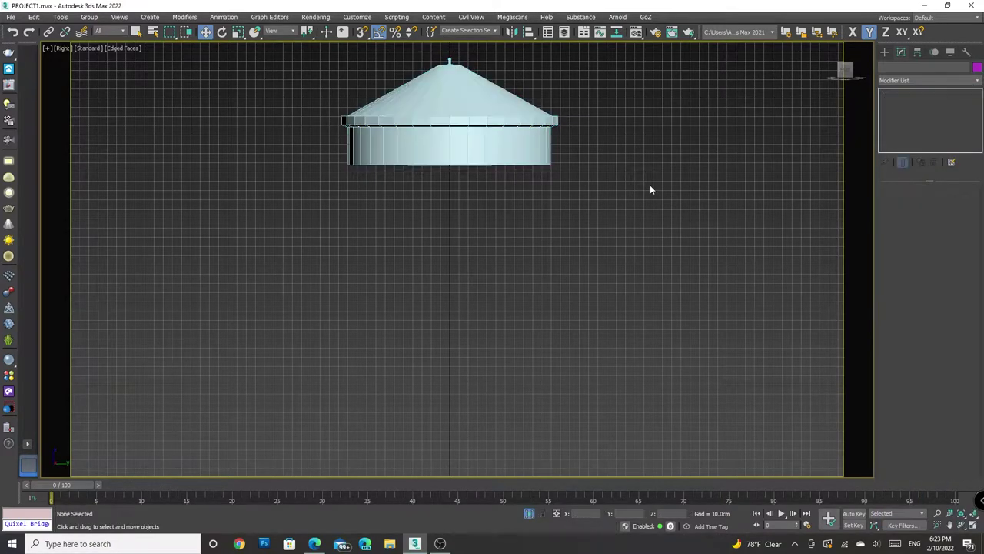
pyautogui.press('F4')
# Select the finial on the roof peak and zoom in on the tower's base
pyautogui.press('z')
pyautogui.moveTo(845, 70); pyautogui.dragTo(840, 75)
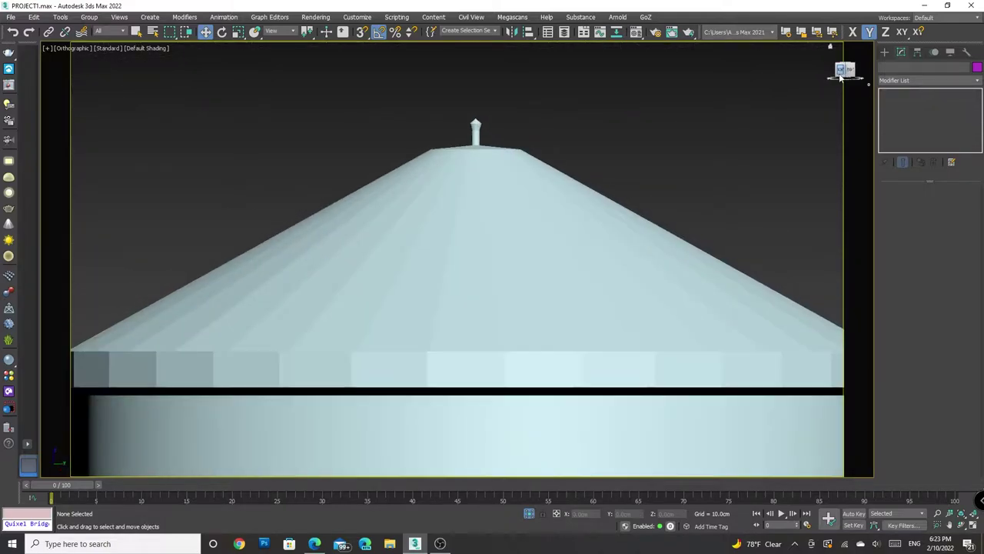
pyautogui.moveTo(452, 101); pyautogui.dragTo(470, 133)
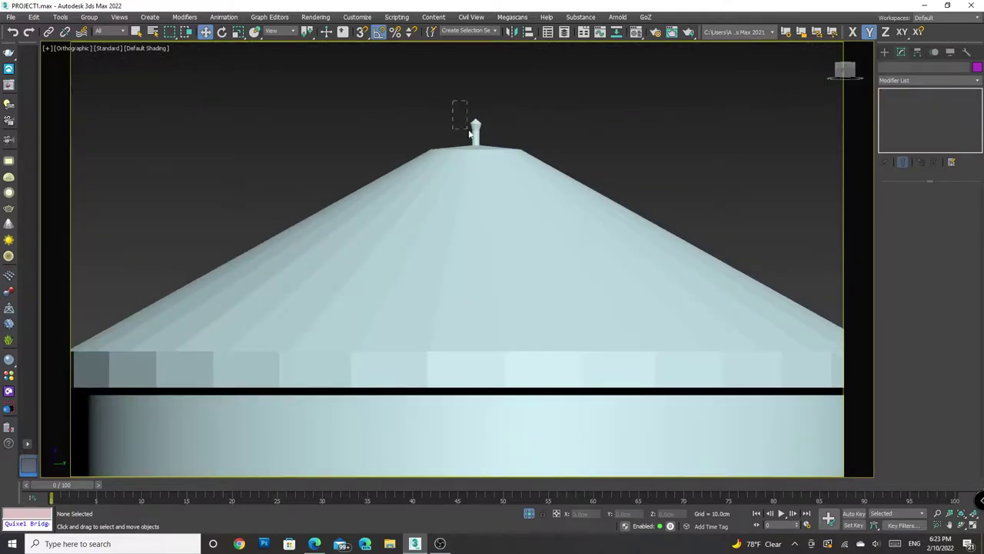
pyautogui.press('3')
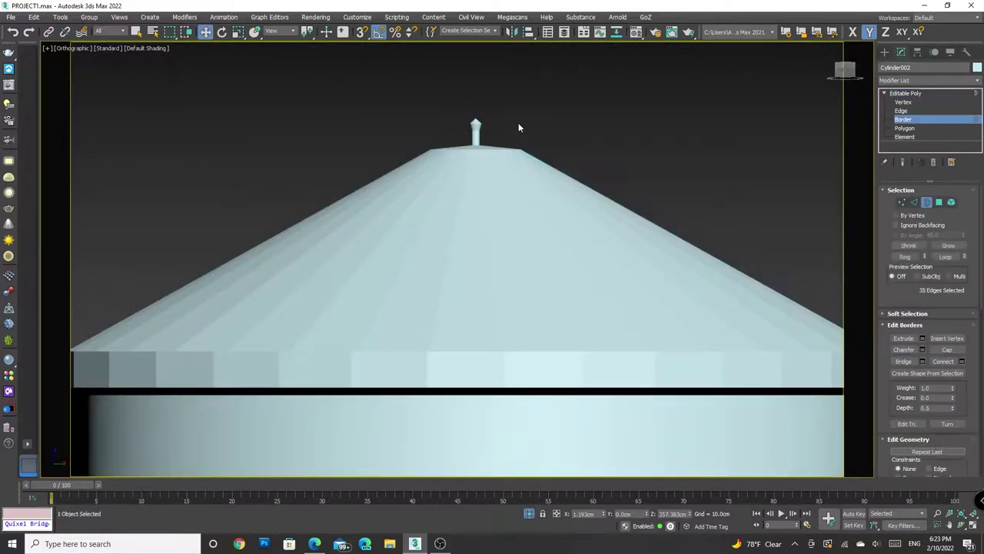
pyautogui.press('F4')
pyautogui.moveTo(864, 90); pyautogui.dragTo(457, 259)
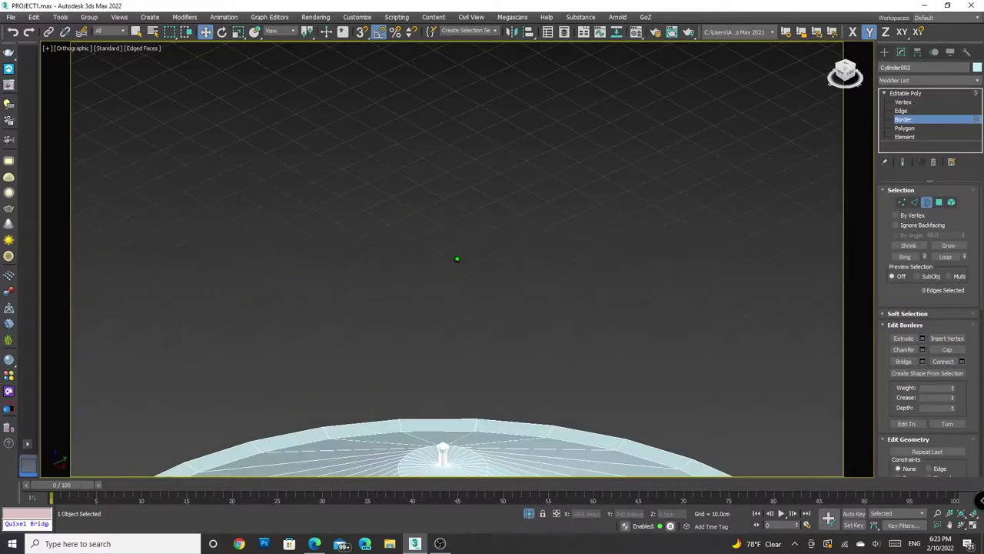
pyautogui.scroll(3, 544, 234)
pyautogui.keyDown('alt'); pyautogui.moveTo(544, 234); pyautogui.dragTo(595, 145, button='middle'); pyautogui.keyUp('alt')
pyautogui.scroll(3, 537, 300)
pyautogui.scroll(4, 537, 299)
pyautogui.moveTo(537, 299); pyautogui.dragTo(555, 321, button='middle')
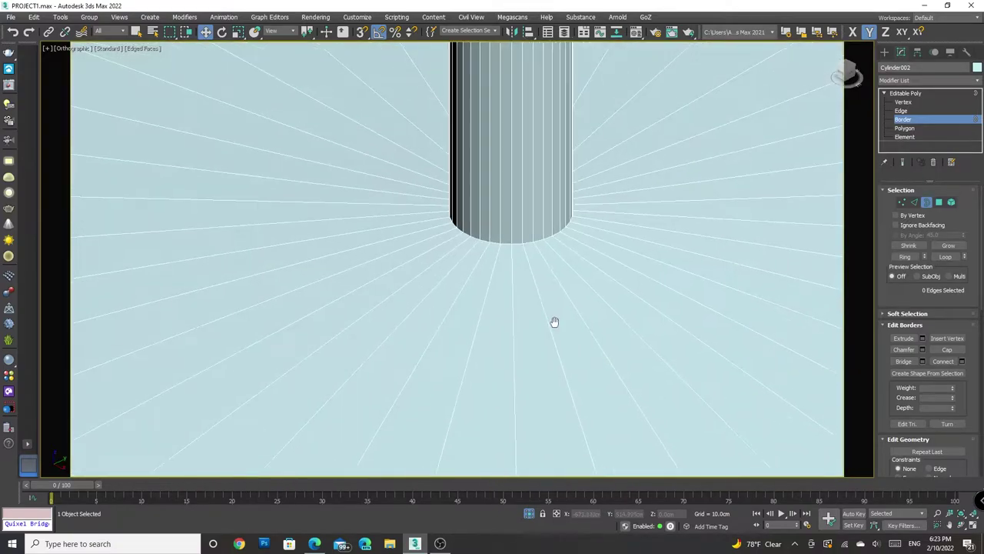
# Select the edge rings around the tower's base and top, extending across the roof
pyautogui.click(904, 111)
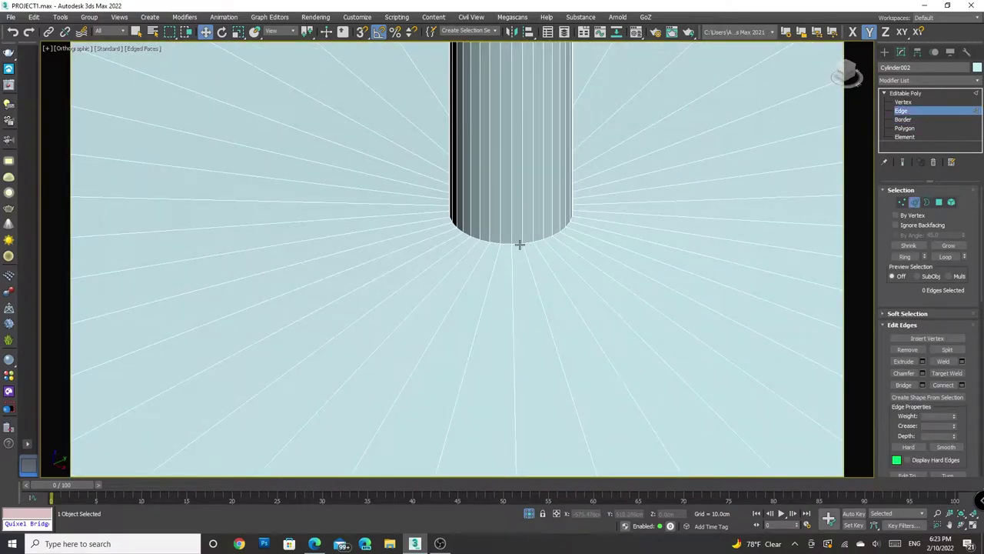
pyautogui.doubleClick(518, 244)
pyautogui.moveTo(518, 244)
pyautogui.keyDown('alt'); pyautogui.mouseDown(button='middle')
pyautogui.moveTo(707, 120)
pyautogui.moveTo(603, 191)
pyautogui.mouseUp(button='middle'); pyautogui.keyUp('alt')
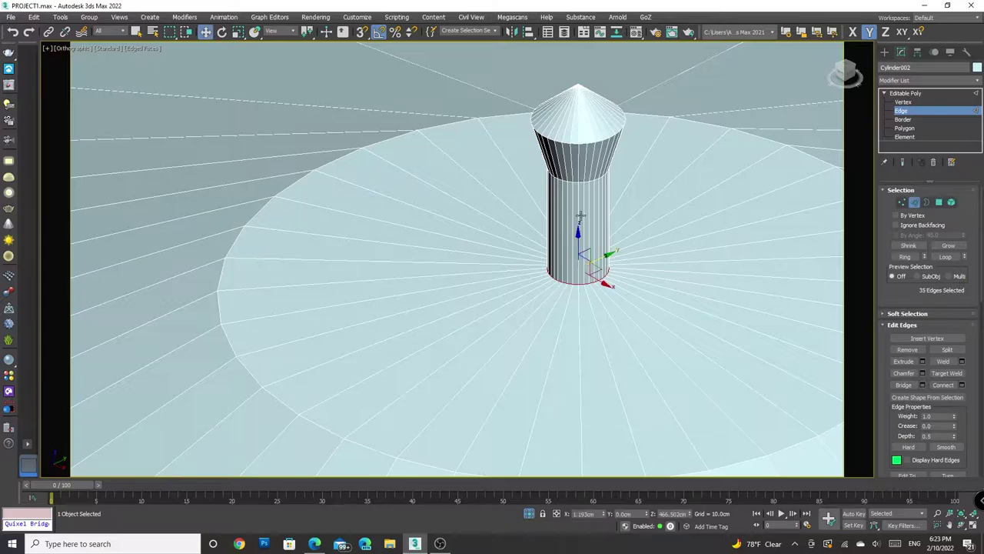
pyautogui.keyDown('ctrl'); pyautogui.click(582, 180); pyautogui.keyUp('ctrl')
pyautogui.keyDown('ctrl'); pyautogui.click(577, 182); pyautogui.keyUp('ctrl')
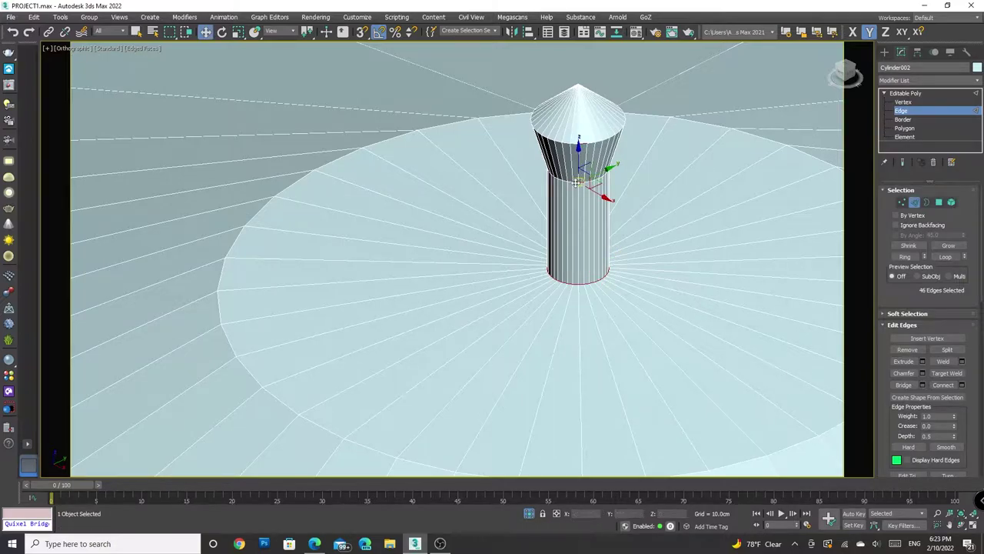
pyautogui.click(904, 258)
# Clear the edge selection, go to the Right view and bring up the Modifier List
pyautogui.scroll(5, 798, 99)
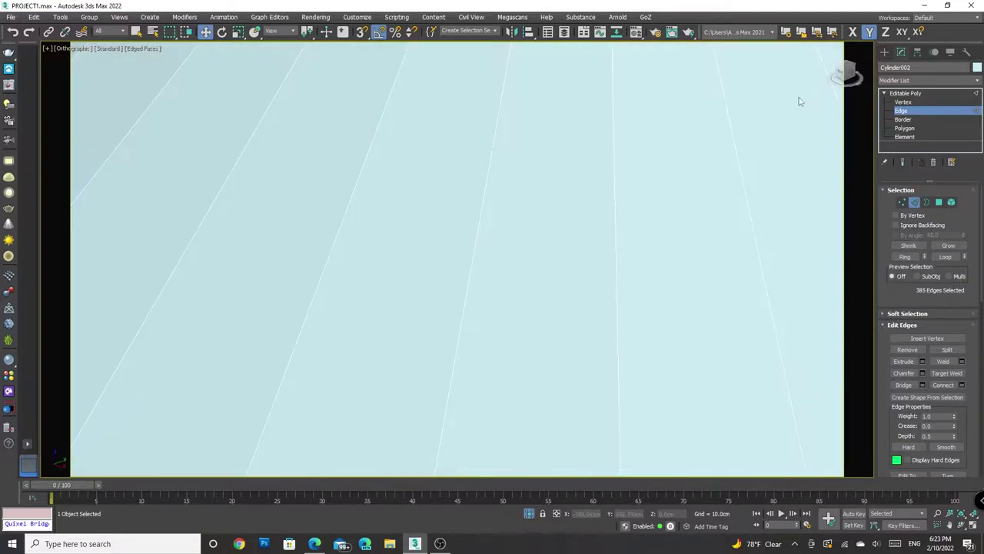
pyautogui.keyDown('alt'); pyautogui.moveTo(797, 99); pyautogui.dragTo(742, 189, button='middle'); pyautogui.keyUp('alt')
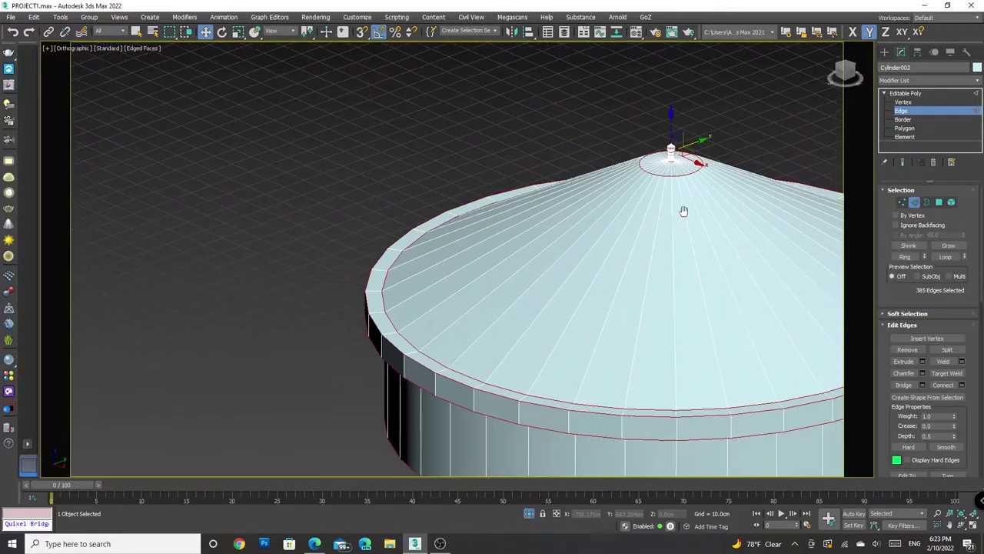
pyautogui.click(449, 290)
pyautogui.moveTo(816, 86); pyautogui.dragTo(834, 86)
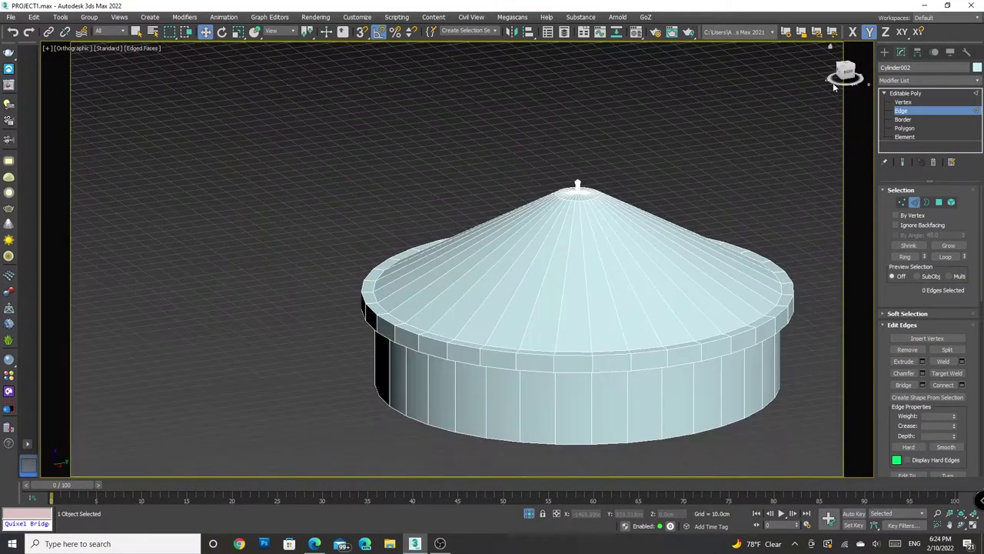
pyautogui.click(834, 87)
pyautogui.click(915, 75)
# Add a TurboSmooth modifier to the hub, then toggle it off to see the raw mesh
pyautogui.write('turbo')
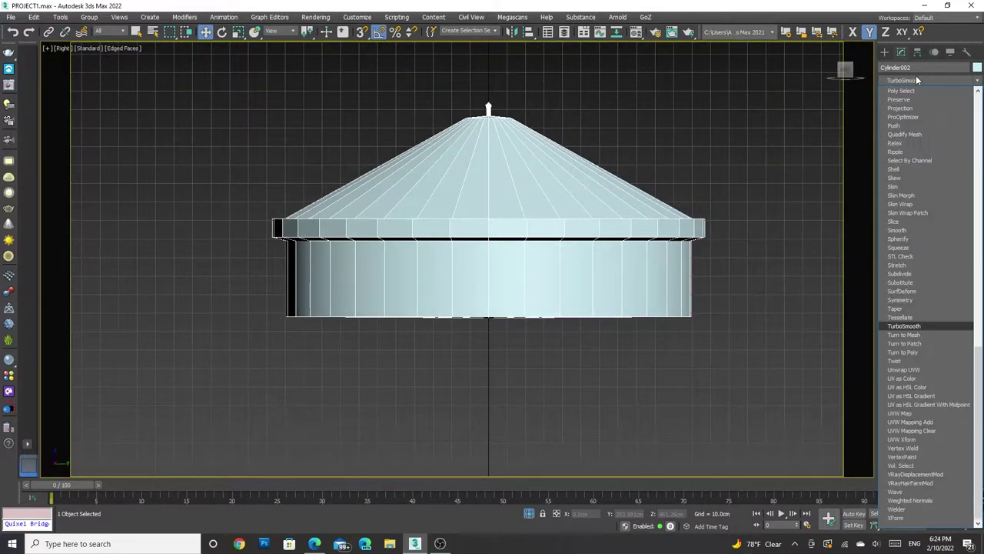
pyautogui.click(904, 326)
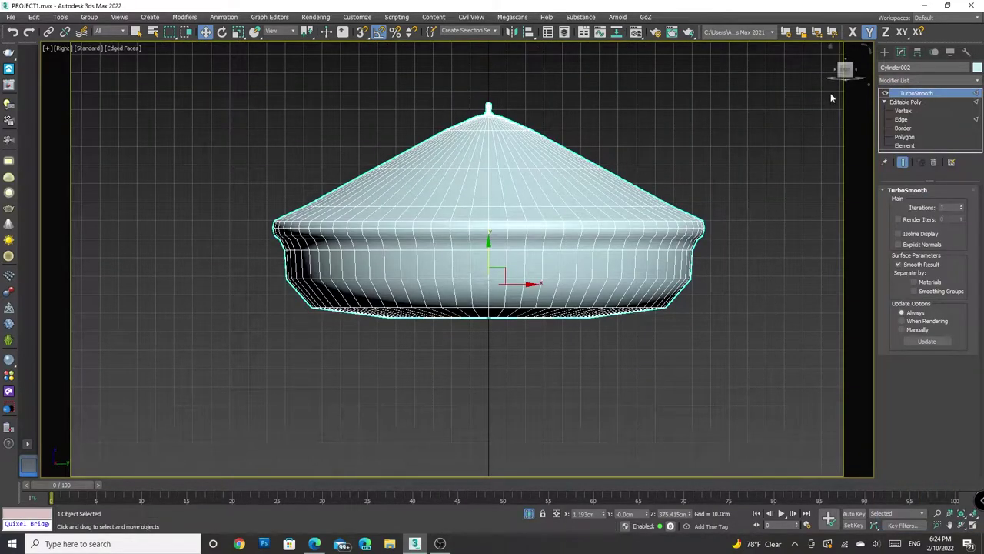
pyautogui.moveTo(843, 71); pyautogui.dragTo(846, 77)
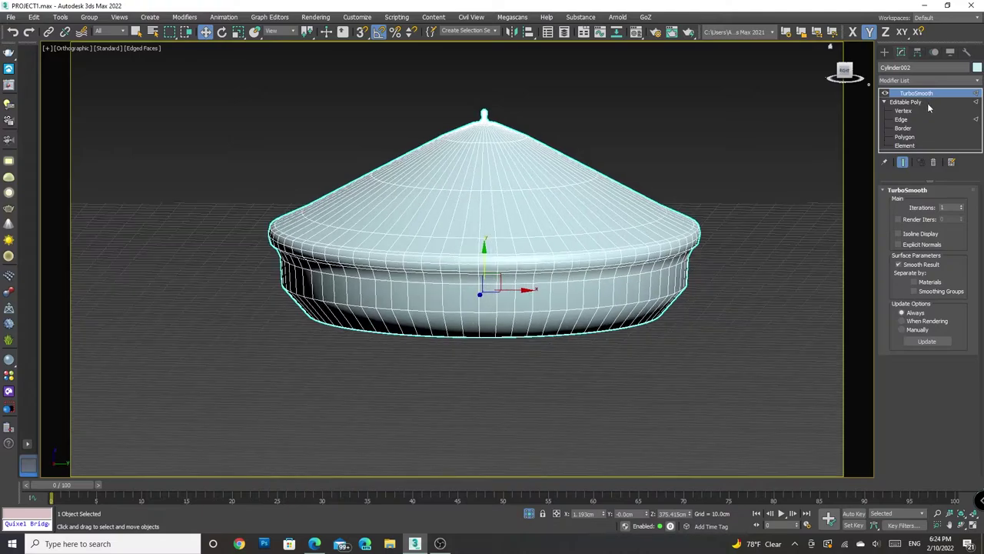
pyautogui.click(885, 93)
# Select the roof rim and dark band edge loops and chamfer them
pyautogui.scroll(4, 608, 242)
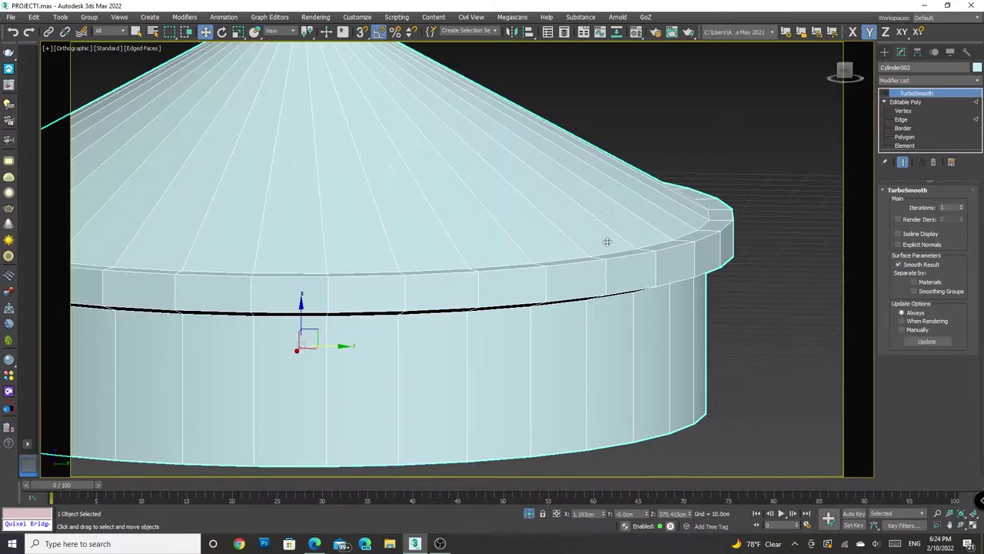
pyautogui.click(901, 119)
pyautogui.doubleClick(567, 299)
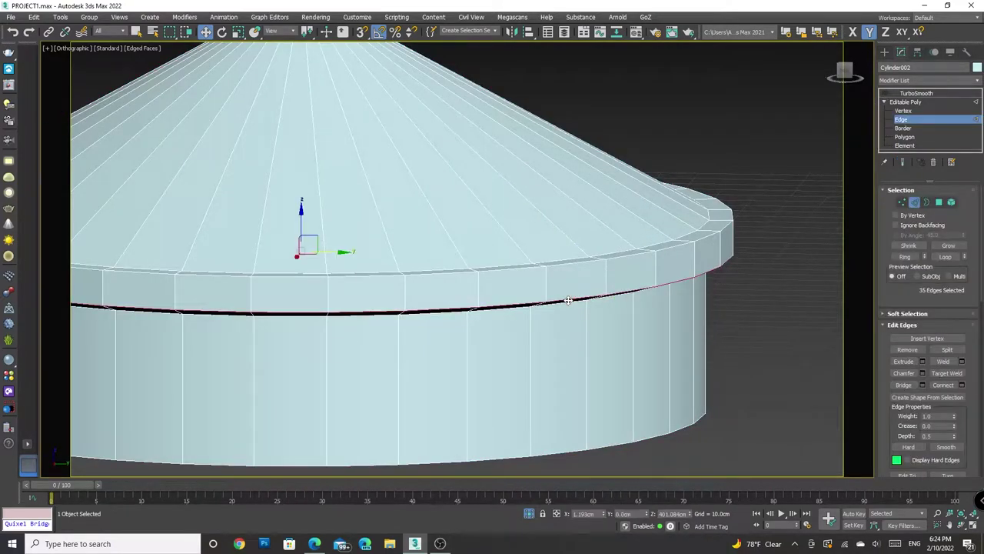
pyautogui.keyDown('ctrl'); pyautogui.doubleClick(580, 263); pyautogui.keyUp('ctrl')
pyautogui.keyDown('ctrl'); pyautogui.click(581, 262); pyautogui.keyUp('ctrl')
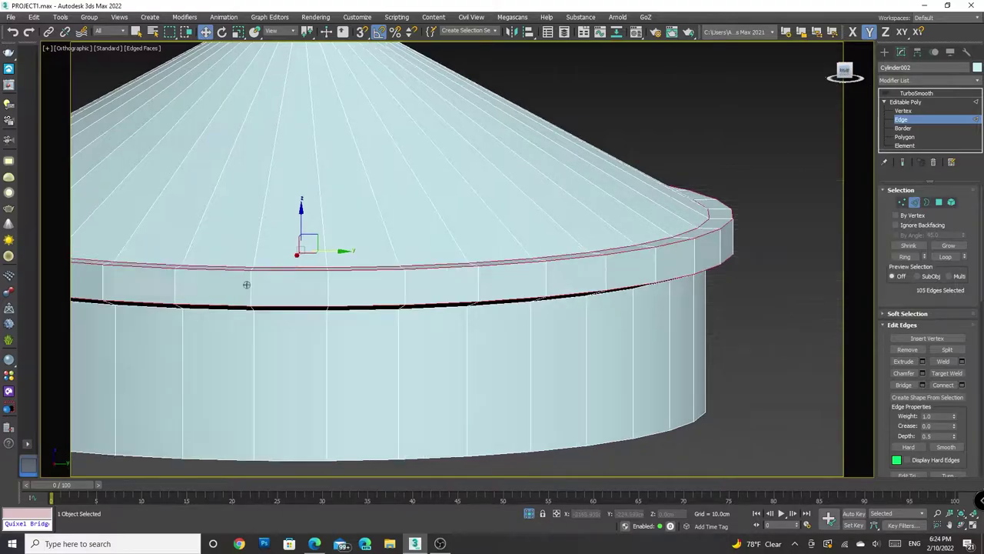
pyautogui.keyDown('alt'); pyautogui.moveTo(246, 281); pyautogui.dragTo(605, 162, button='middle'); pyautogui.keyUp('alt')
pyautogui.keyDown('ctrl'); pyautogui.doubleClick(598, 186); pyautogui.keyUp('ctrl')
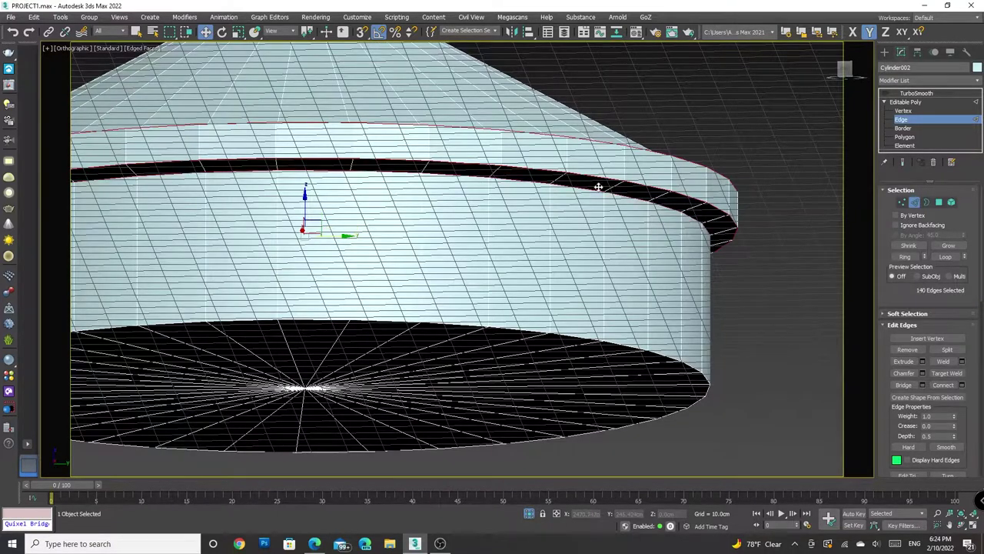
pyautogui.click(921, 373)
pyautogui.keyDown('alt'); pyautogui.moveTo(774, 263); pyautogui.dragTo(758, 350, button='middle'); pyautogui.keyUp('alt')
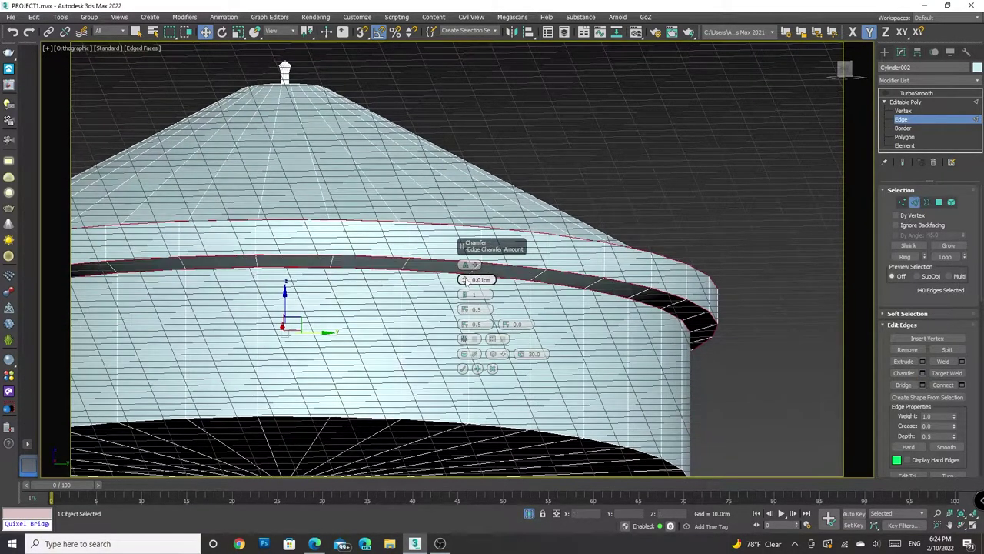
pyautogui.moveTo(464, 282); pyautogui.dragTo(470, 275)
pyautogui.click(463, 368)
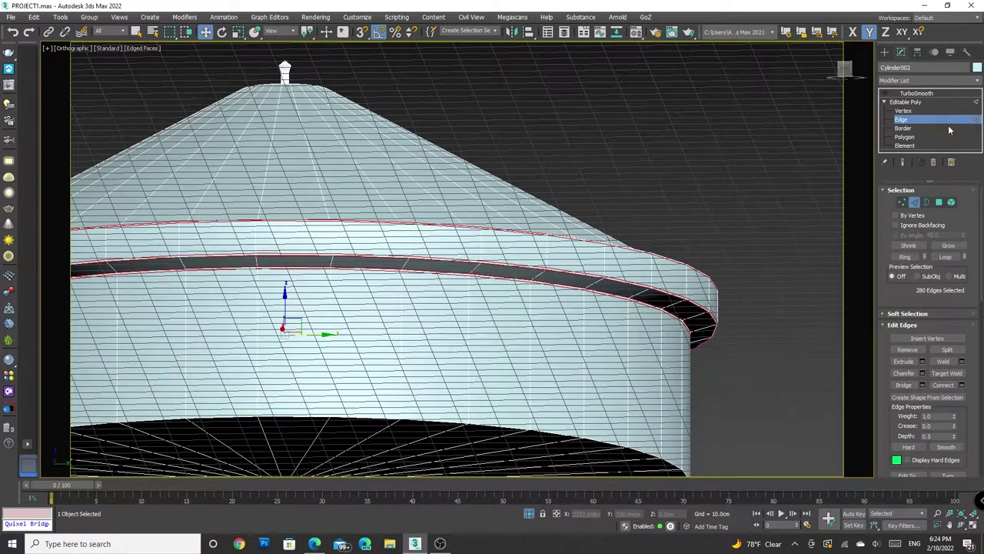
# Return to TurboSmooth and inspect the smoothed hub from above and below
pyautogui.click(914, 93)
pyautogui.scroll(-3, 784, 128)
pyautogui.moveTo(841, 69); pyautogui.dragTo(701, 160)
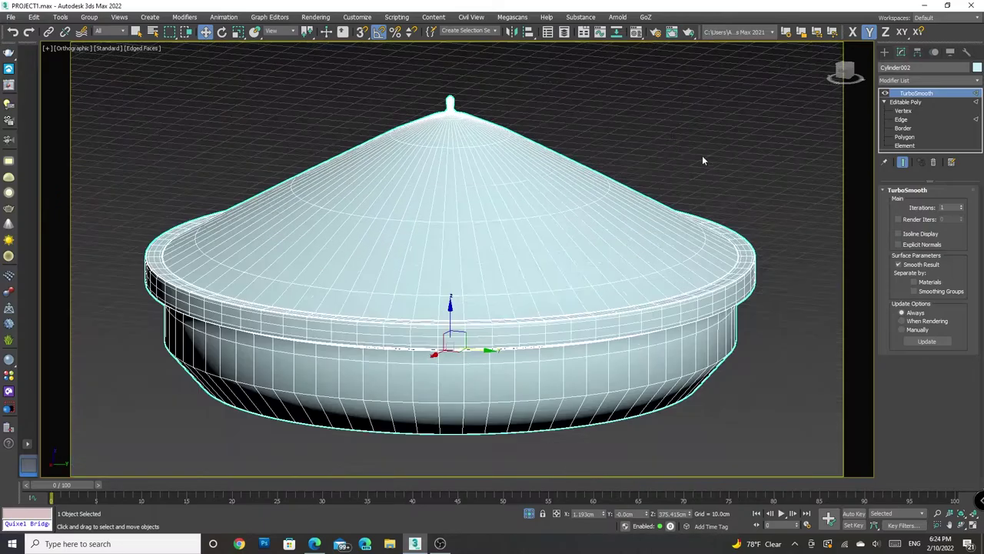
pyautogui.keyDown('alt'); pyautogui.moveTo(702, 161); pyautogui.dragTo(882, 98, button='middle'); pyautogui.keyUp('alt')
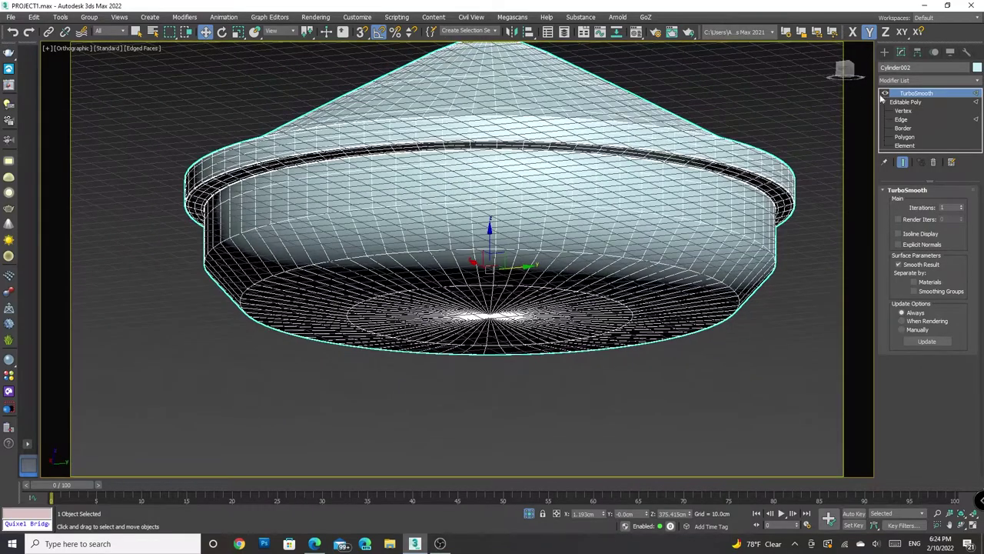
# With smoothing hidden, chamfer the bottom rim edge loop of the hub
pyautogui.click(884, 94)
pyautogui.click(901, 120)
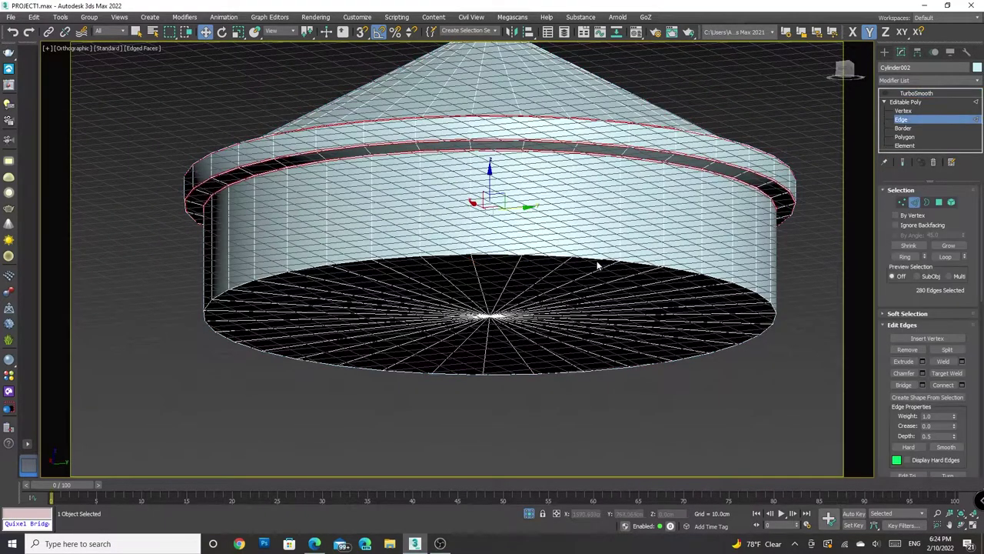
pyautogui.doubleClick(598, 261)
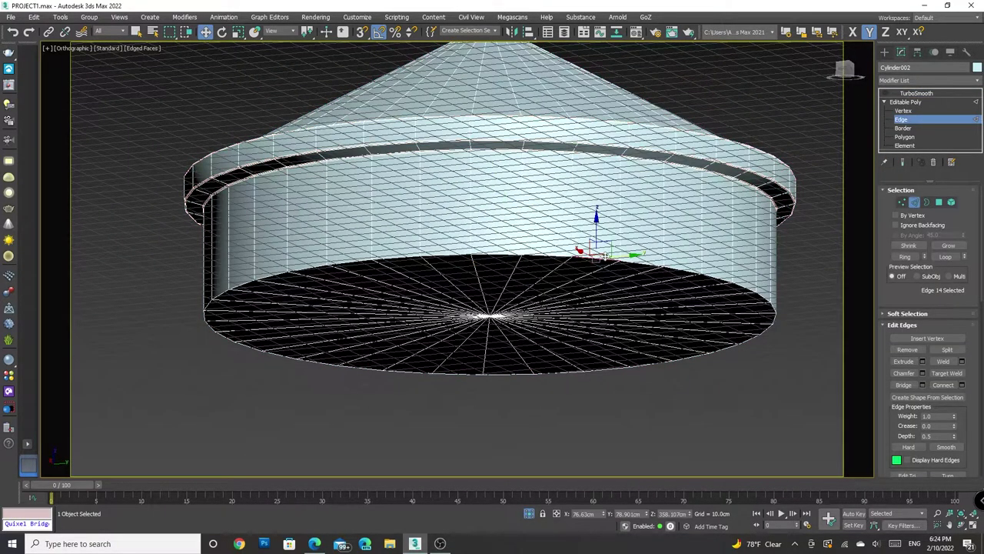
pyautogui.click(922, 373)
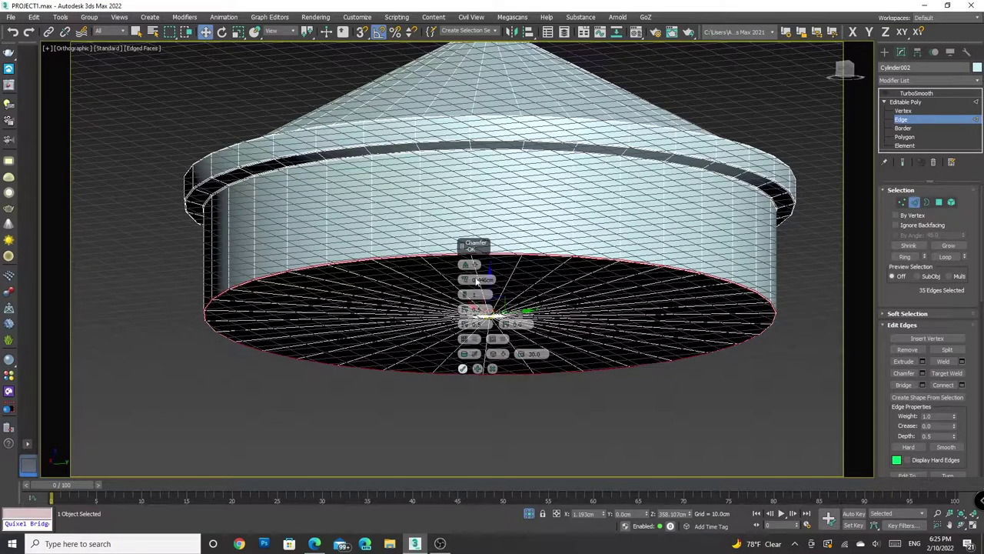
pyautogui.moveTo(466, 283); pyautogui.dragTo(466, 281)
pyautogui.click(463, 368)
# Re-enable TurboSmooth and check the smoothed roof in plain shading
pyautogui.click(917, 93)
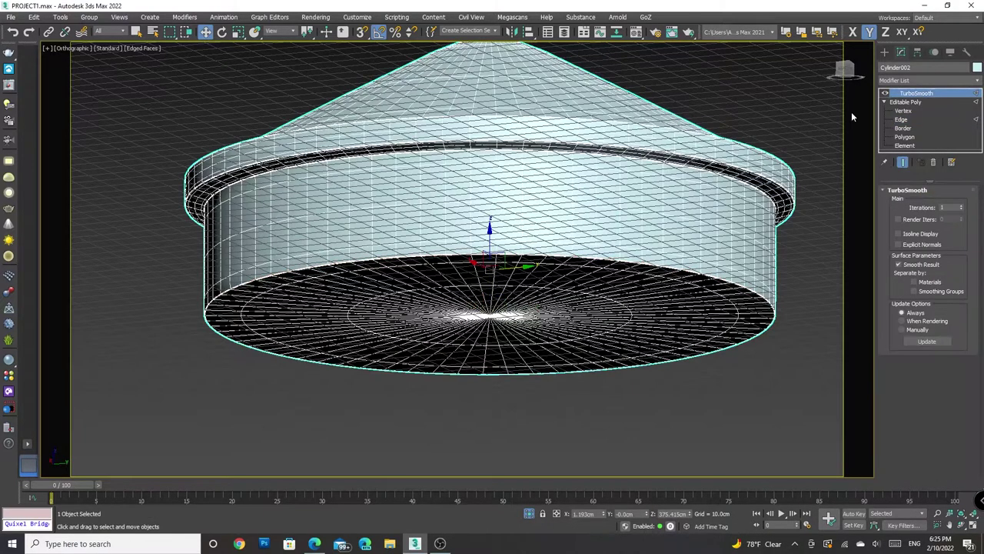
pyautogui.press('F4')
pyautogui.keyDown('alt'); pyautogui.moveTo(469, 248); pyautogui.dragTo(821, 134, button='middle'); pyautogui.keyUp('alt')
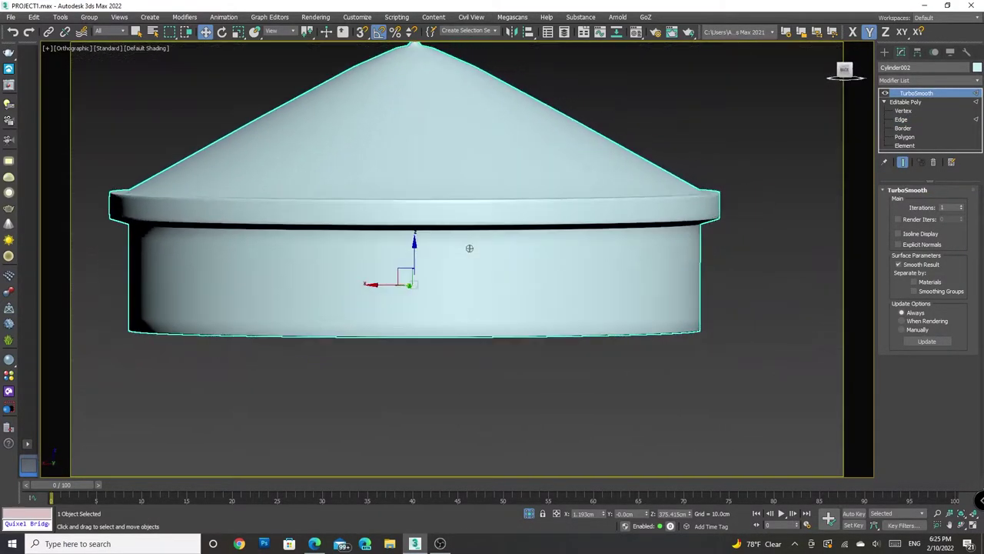
pyautogui.keyDown('alt'); pyautogui.moveTo(883, 110); pyautogui.dragTo(811, 167, button='middle'); pyautogui.keyUp('alt')
# Chamfer the finial's base and top edge loops by 0.316cm
pyautogui.press('F4')
pyautogui.moveTo(712, 159)
pyautogui.keyDown('alt'); pyautogui.mouseDown(button='middle')
pyautogui.moveTo(462, 372)
pyautogui.moveTo(633, 149)
pyautogui.mouseUp(button='middle'); pyautogui.keyUp('alt')
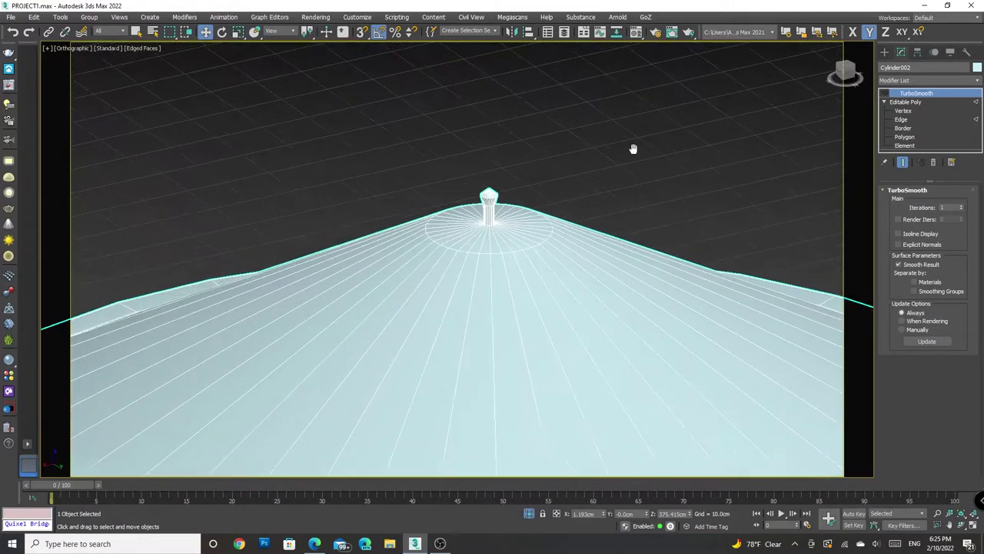
pyautogui.scroll(5, 558, 228)
pyautogui.scroll(-3, 558, 228)
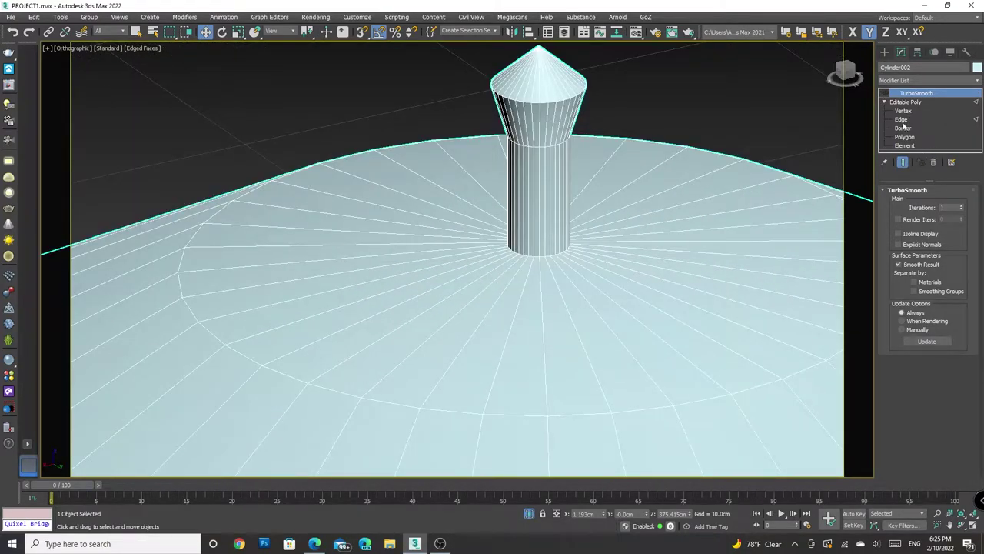
pyautogui.click(902, 121)
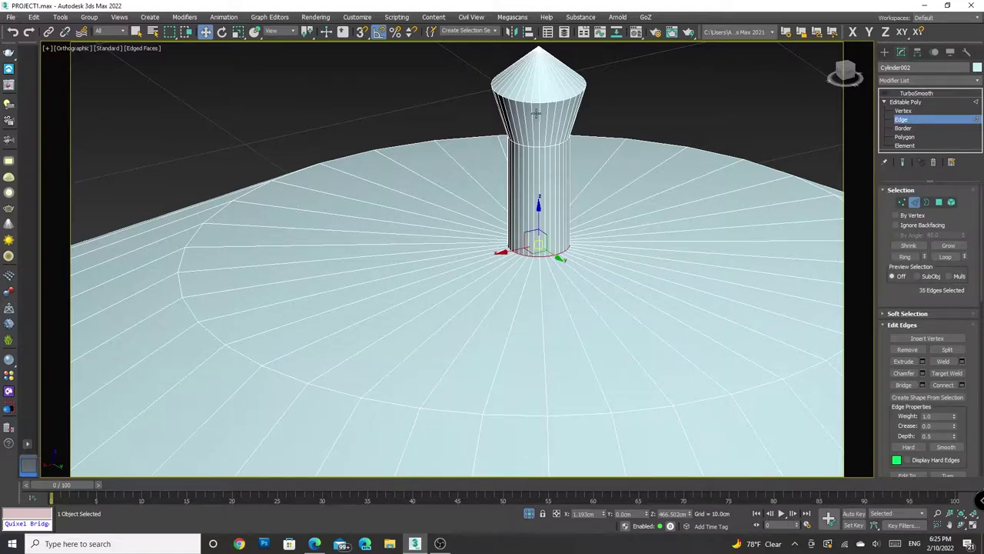
pyautogui.keyDown('ctrl'); pyautogui.doubleClick(537, 144); pyautogui.keyUp('ctrl')
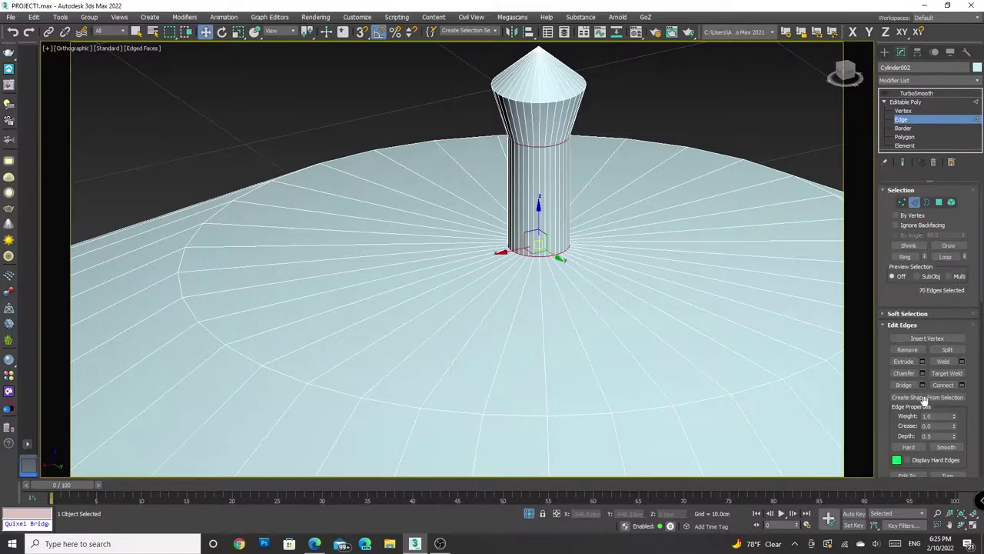
pyautogui.click(922, 373)
pyautogui.moveTo(463, 280); pyautogui.dragTo(467, 296)
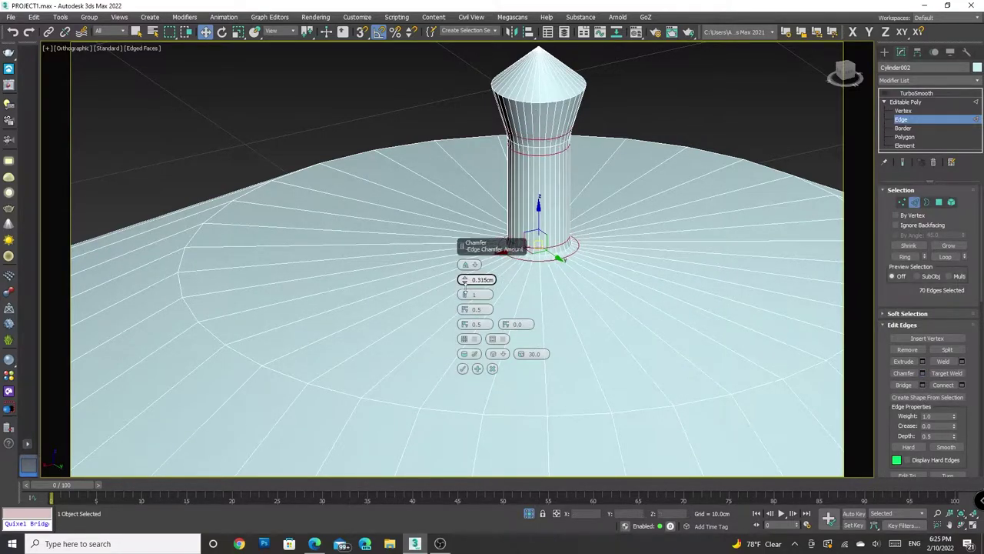
pyautogui.click(462, 368)
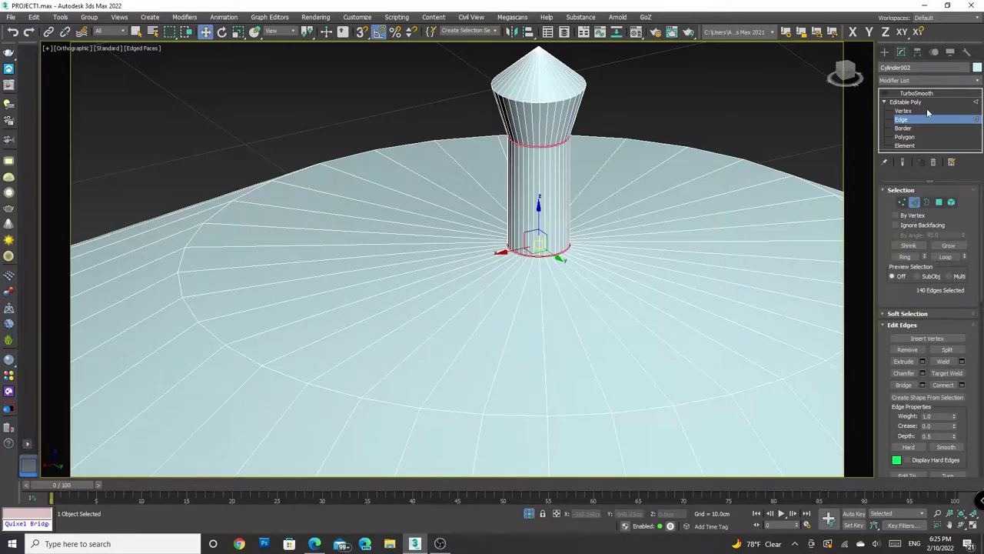
# Hide TurboSmooth, center the finial, and switch to Vertex level
pyautogui.click(917, 93)
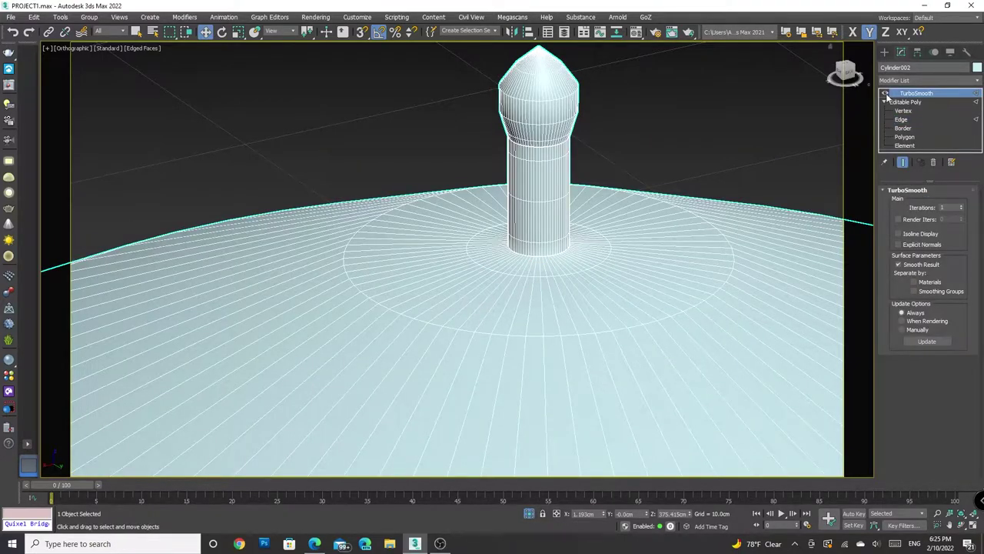
pyautogui.click(885, 94)
pyautogui.moveTo(698, 103); pyautogui.dragTo(689, 127, button='middle')
pyautogui.click(904, 112)
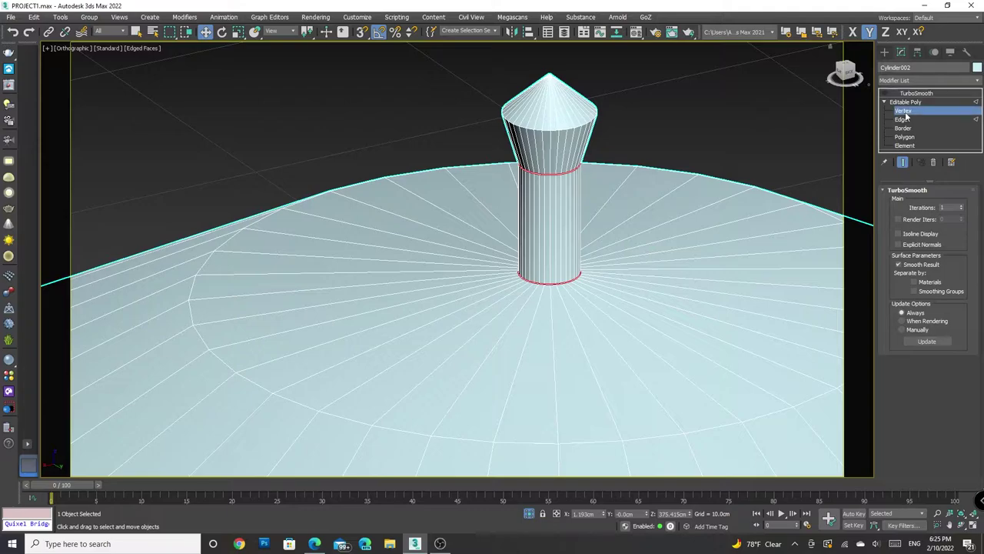
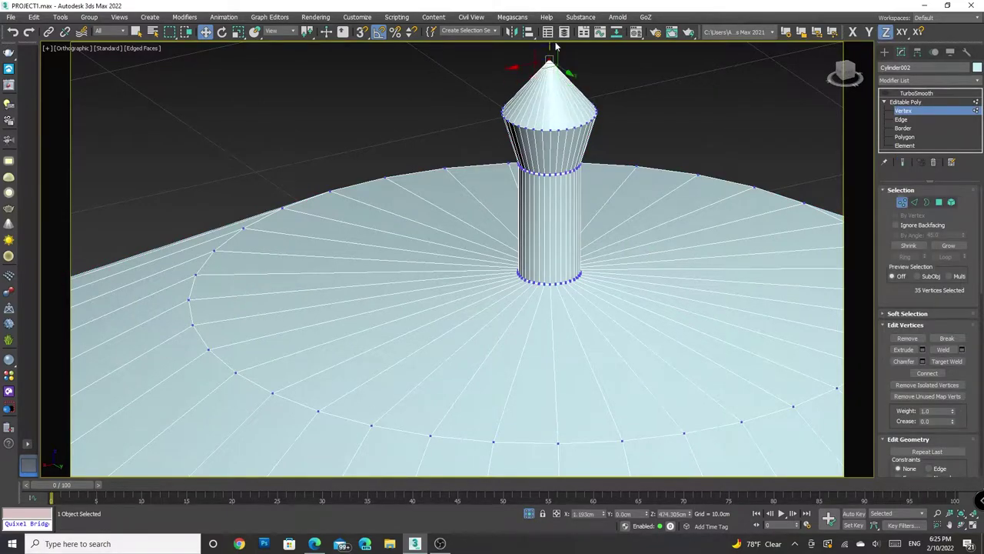
# Return to TurboSmooth to show the smoothed finial spike, deselect the cap and reframe it
pyautogui.click(911, 93)
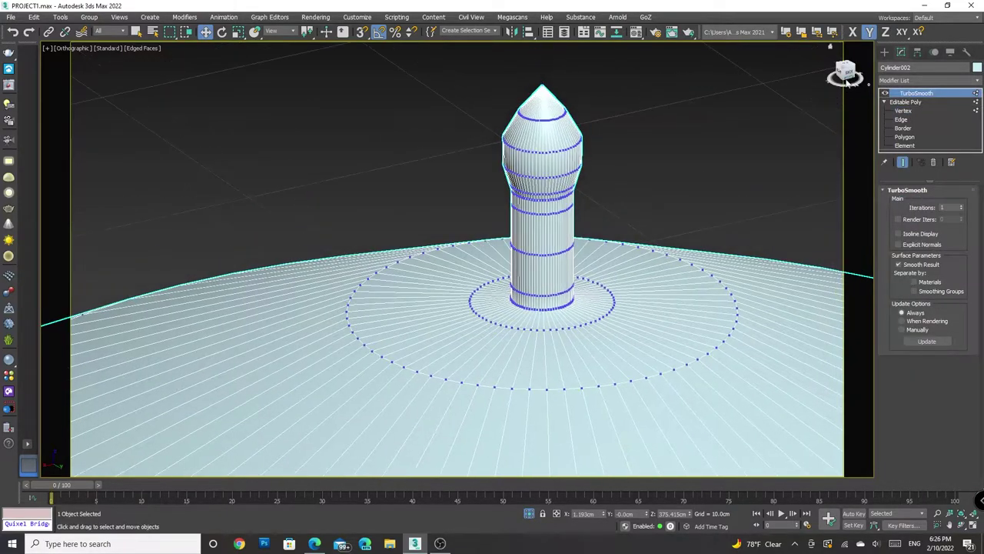
pyautogui.scroll(3, 538, 230)
pyautogui.scroll(-5, 640, 172)
pyautogui.click(640, 172)
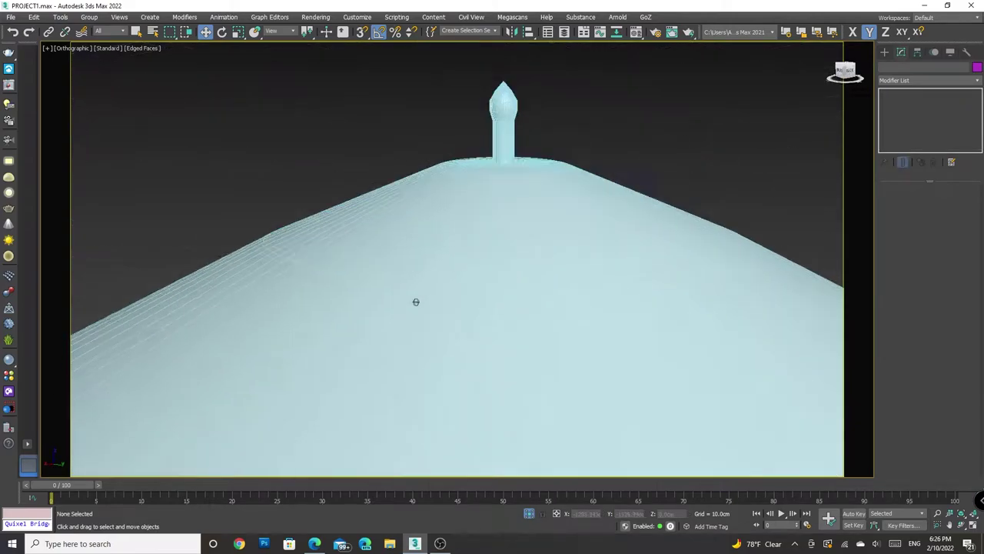
pyautogui.scroll(-4, 415, 300)
pyautogui.moveTo(415, 301); pyautogui.dragTo(469, 144, button='middle')
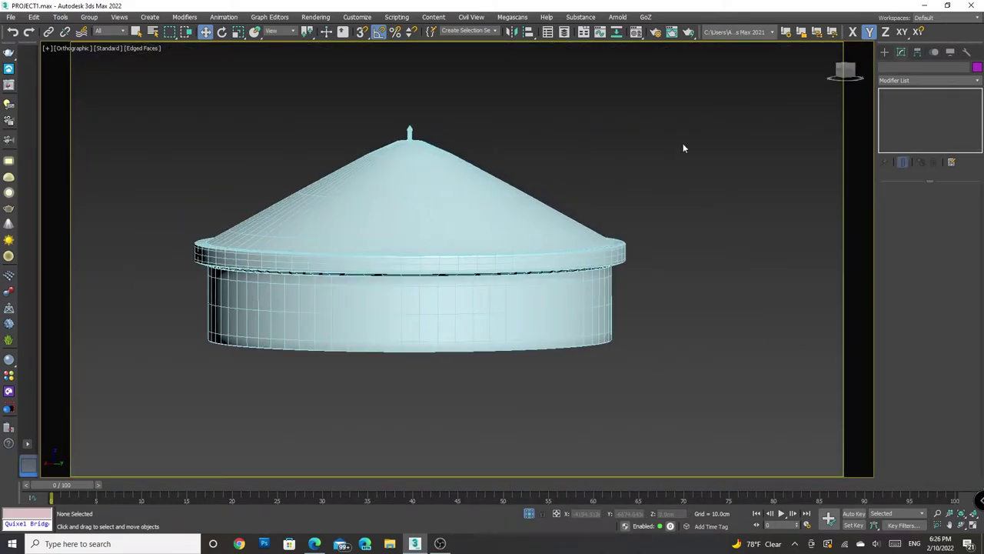
pyautogui.keyDown('alt'); pyautogui.moveTo(743, 152); pyautogui.dragTo(822, 160, button='middle'); pyautogui.keyUp('alt')
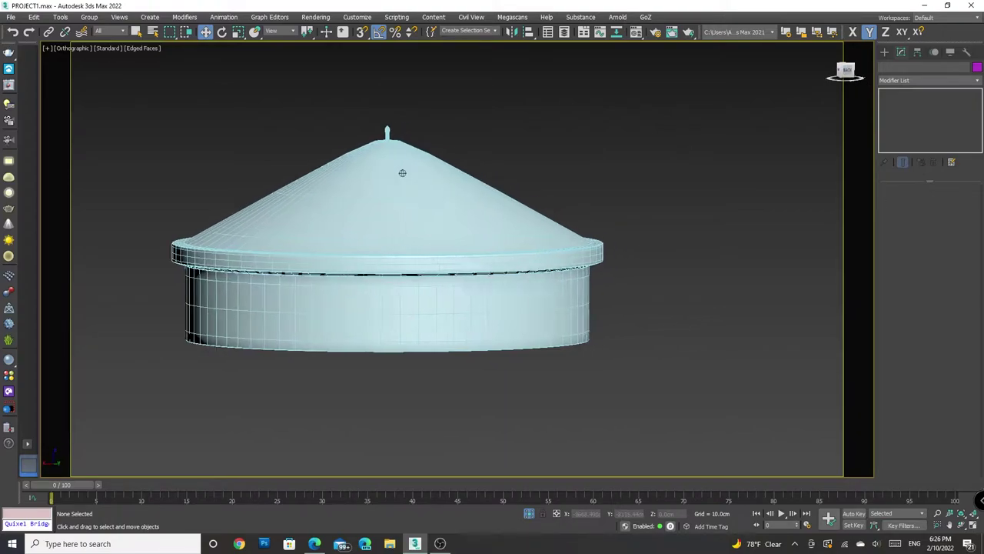
pyautogui.scroll(-5, 578, 404)
# Orbit around the lamp and chain, then settle on a straight front view
pyautogui.scroll(-3, 749, 208)
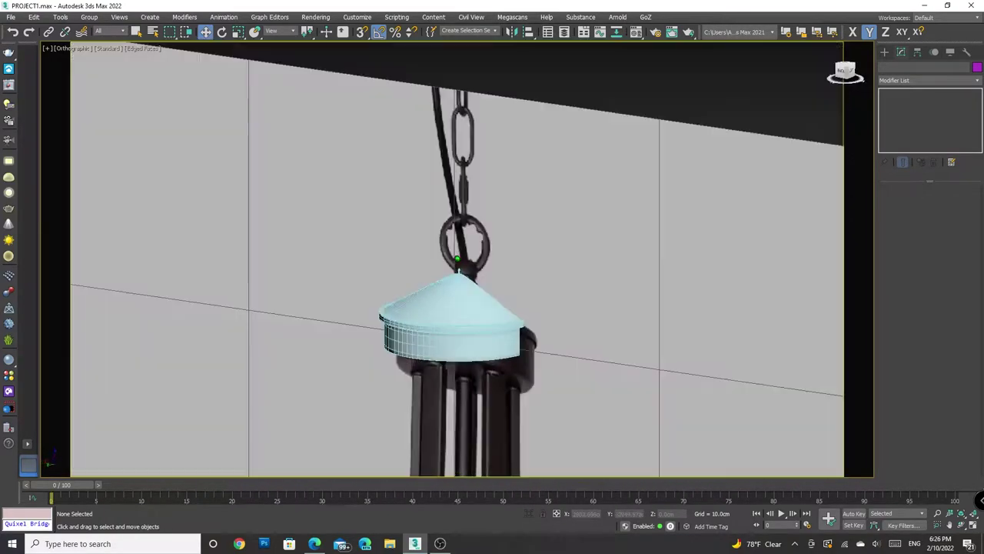
pyautogui.keyDown('alt'); pyautogui.moveTo(457, 259); pyautogui.dragTo(538, 254, button='middle'); pyautogui.keyUp('alt')
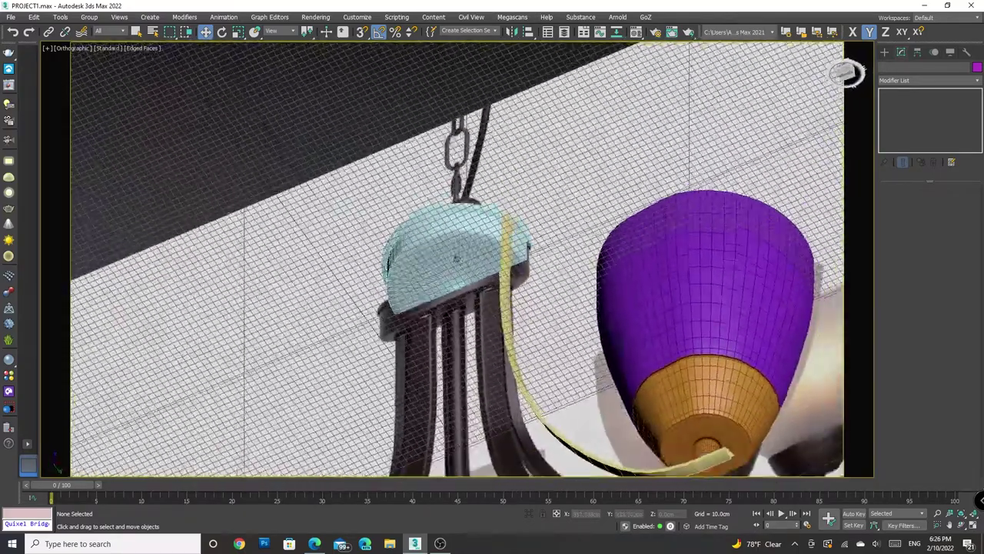
pyautogui.click(844, 73)
pyautogui.scroll(-5, 597, 419)
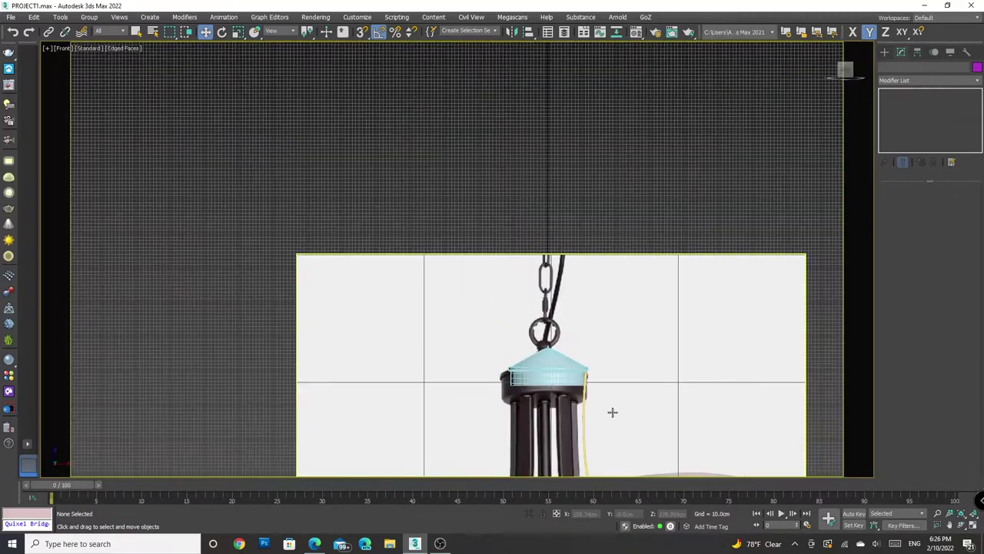
pyautogui.scroll(3, 610, 410)
pyautogui.scroll(-4, 778, 100)
pyautogui.keyDown('alt'); pyautogui.moveTo(462, 256); pyautogui.dragTo(850, 73, button='middle'); pyautogui.keyUp('alt')
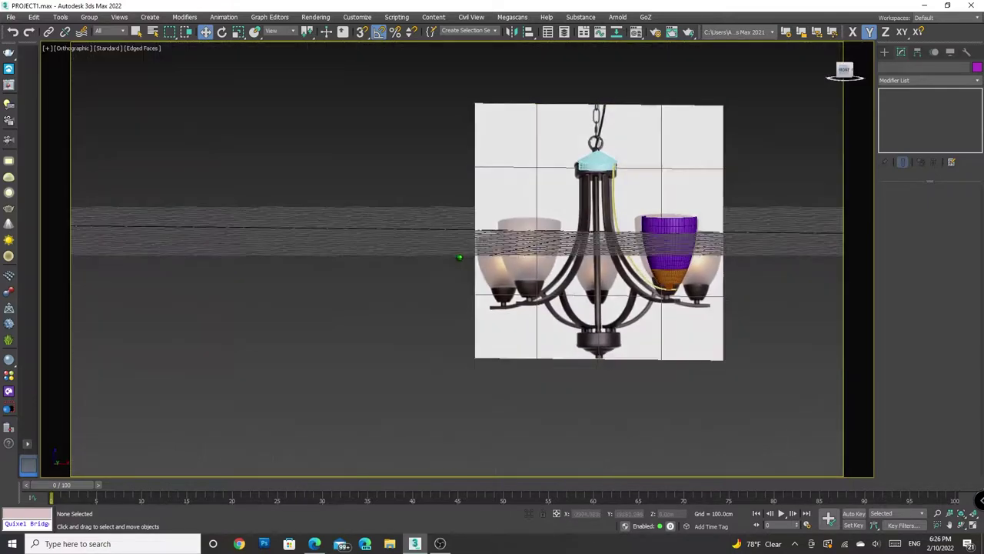
pyautogui.click(848, 72)
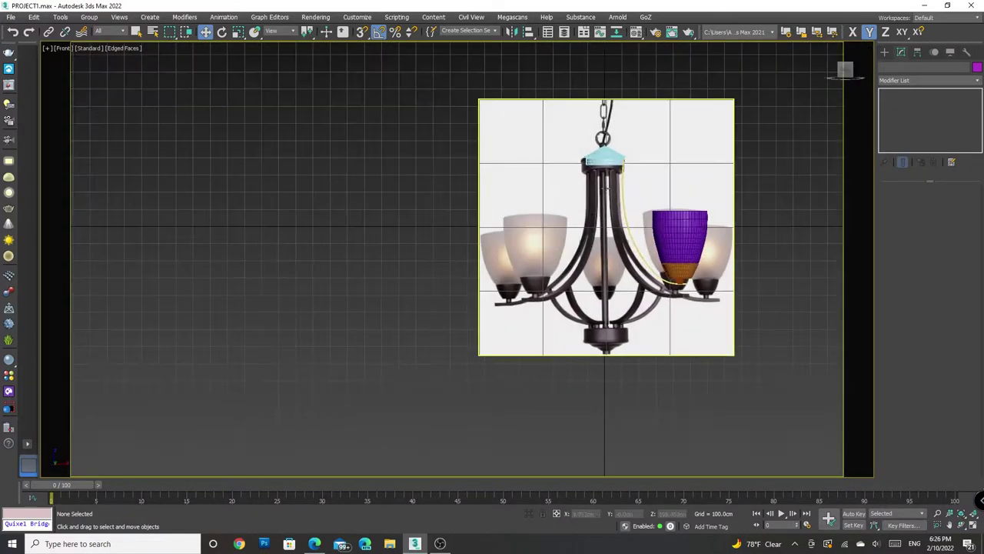
# Isolate the top cap, curved arm and purple shade, then reselect the cap
pyautogui.click(604, 158)
pyautogui.keyDown('ctrl'); pyautogui.click(680, 250); pyautogui.keyUp('ctrl')
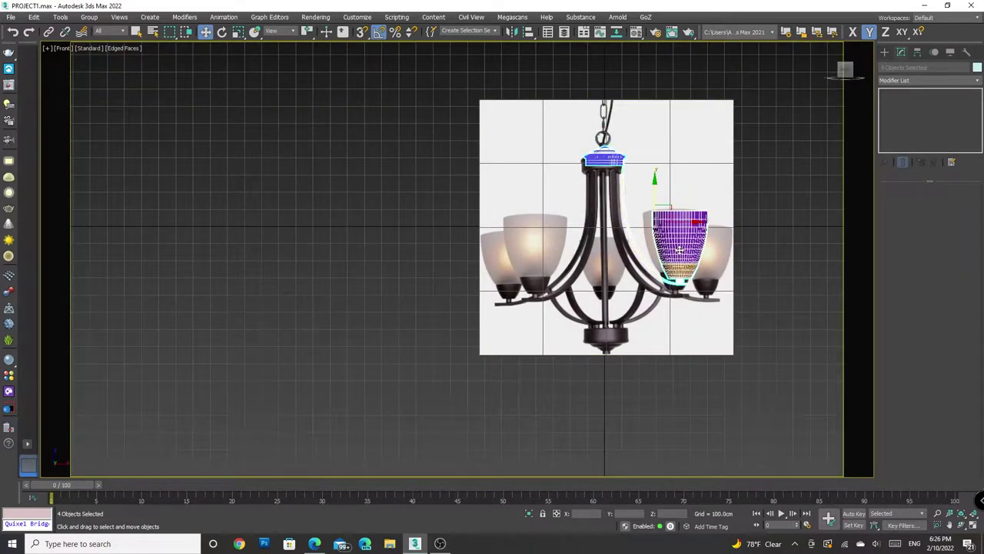
pyautogui.click(529, 516)
pyautogui.click(767, 214)
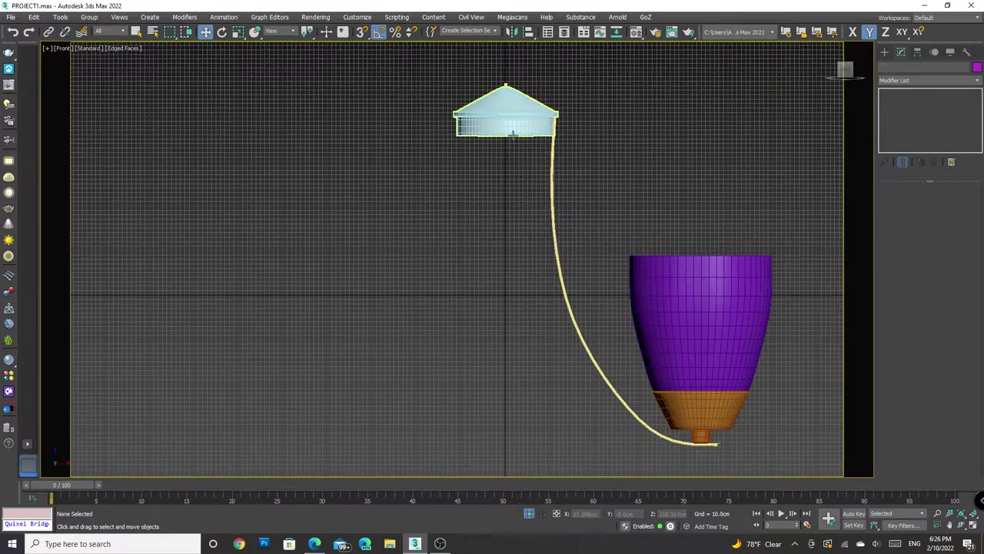
pyautogui.click(512, 134)
# Restore four views, set the upper-right view to Top, and shift the cap along Y and X
pyautogui.click(974, 525)
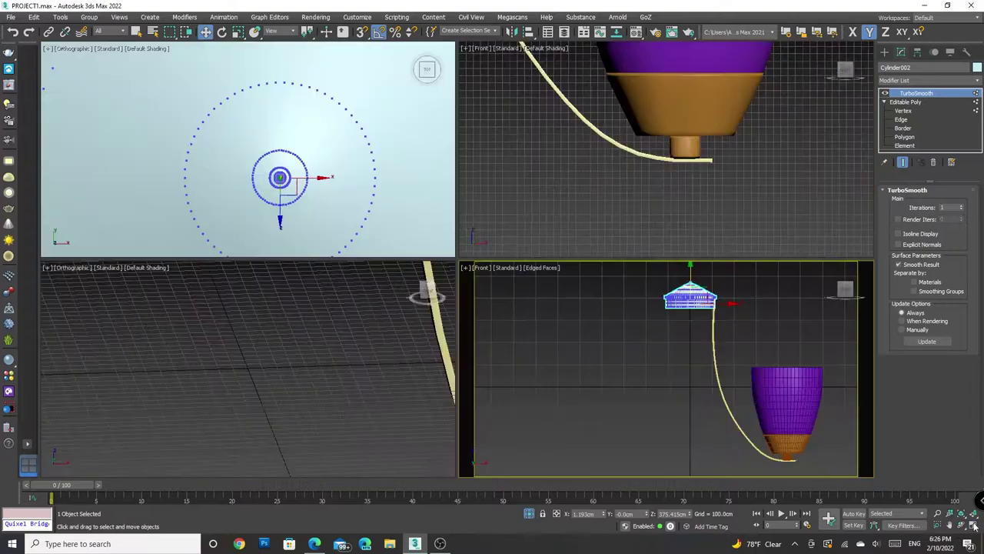
pyautogui.moveTo(581, 283); pyautogui.dragTo(551, 310, button='middle')
pyautogui.click(483, 49)
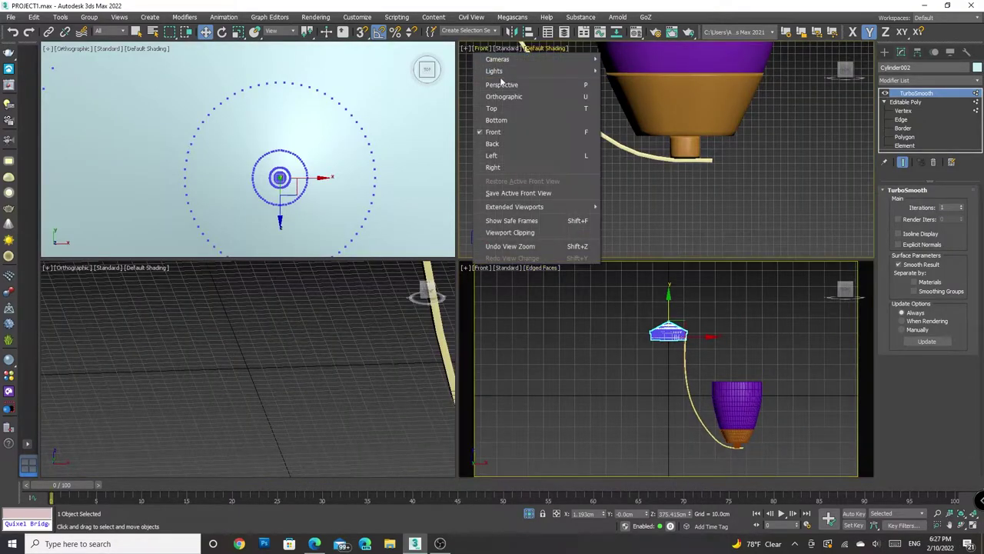
pyautogui.click(505, 107)
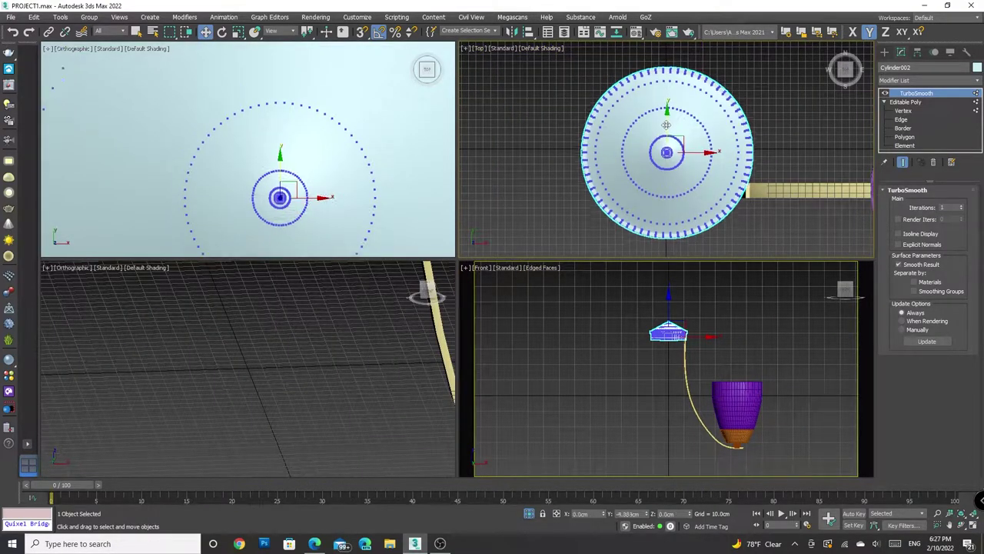
pyautogui.moveTo(667, 120); pyautogui.dragTo(662, 162, button='middle')
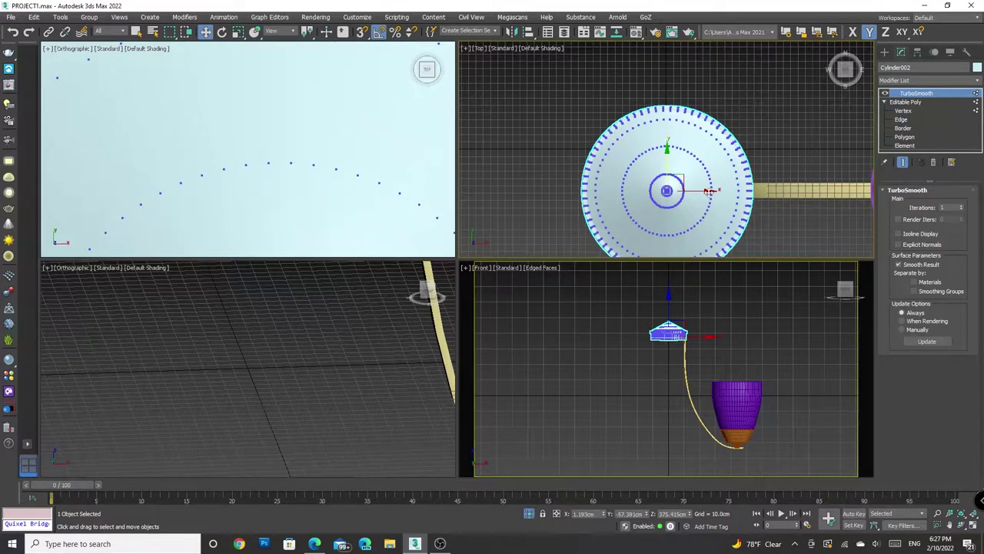
pyautogui.moveTo(708, 190); pyautogui.dragTo(716, 191)
pyautogui.moveTo(845, 289)
pyautogui.mouseDown()
pyautogui.moveTo(846, 308)
pyautogui.moveTo(850, 163)
pyautogui.mouseUp()
pyautogui.scroll(5, 698, 323)
pyautogui.click(736, 362)
# Level the lower-right view to a side angle, set upper-right to Front, and frame the selected cap
pyautogui.moveTo(845, 71); pyautogui.dragTo(846, 71)
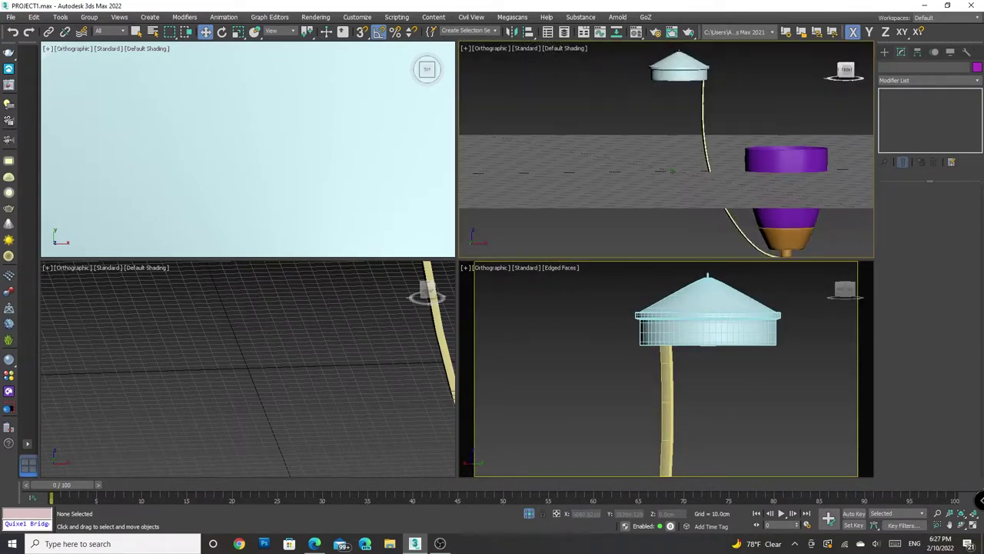
pyautogui.click(845, 71)
pyautogui.click(680, 66)
pyautogui.moveTo(679, 99); pyautogui.dragTo(646, 127, button='middle')
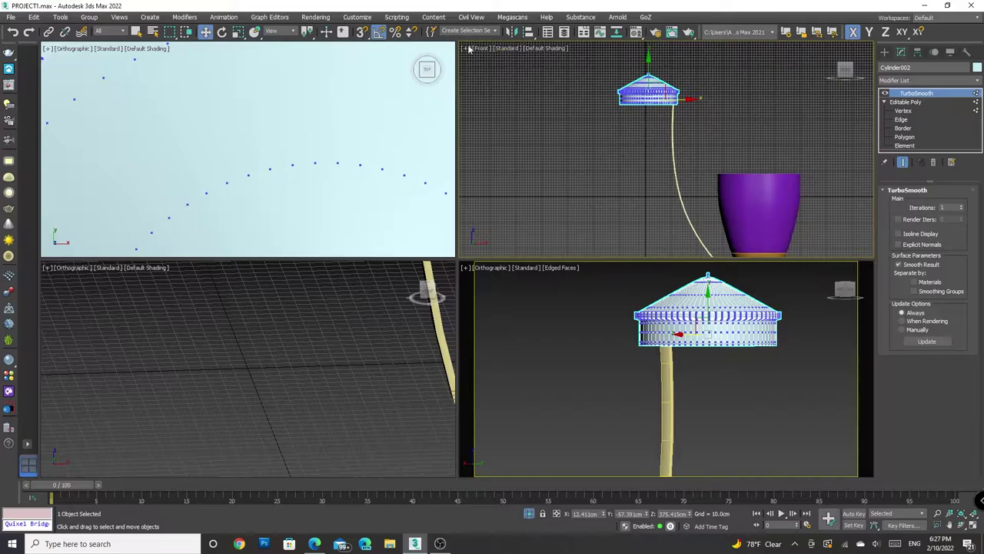
# Make an independent XY-mirrored copy of the cap with zero offset
pyautogui.click(528, 33)
pyautogui.click(513, 32)
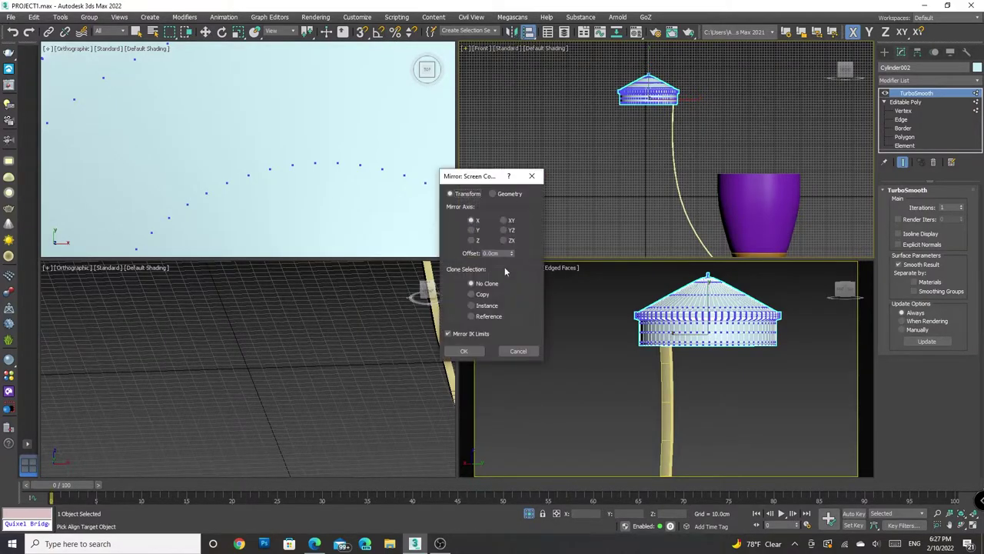
pyautogui.click(471, 306)
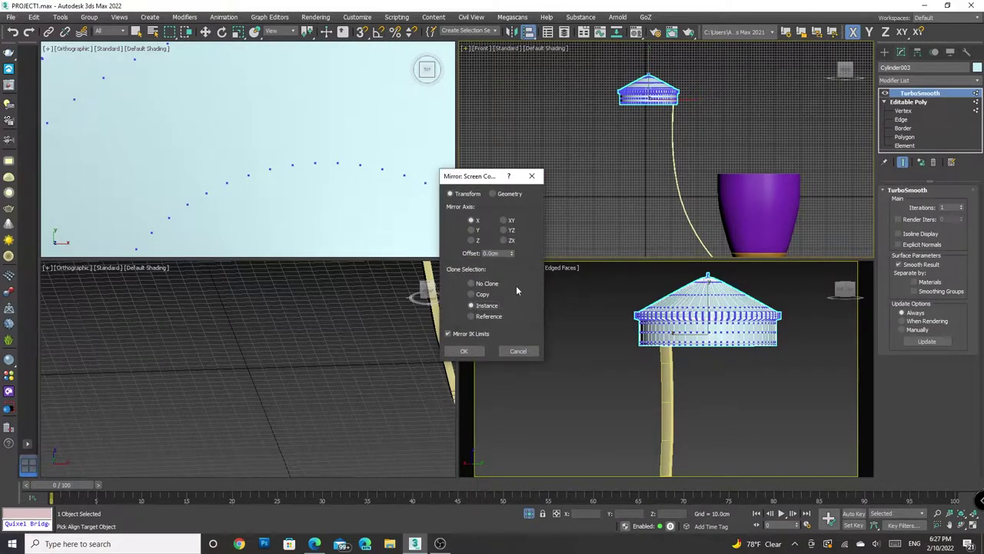
pyautogui.click(471, 295)
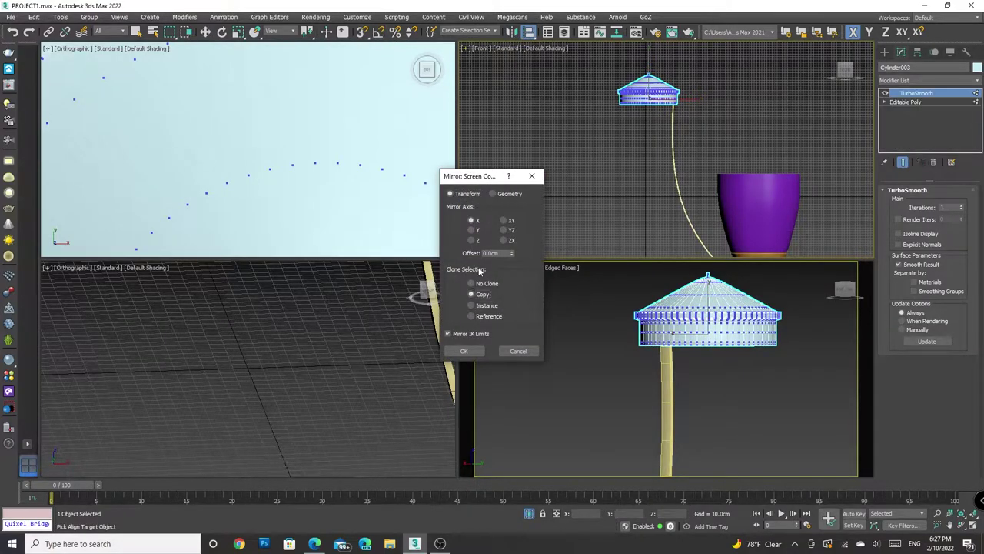
pyautogui.click(504, 220)
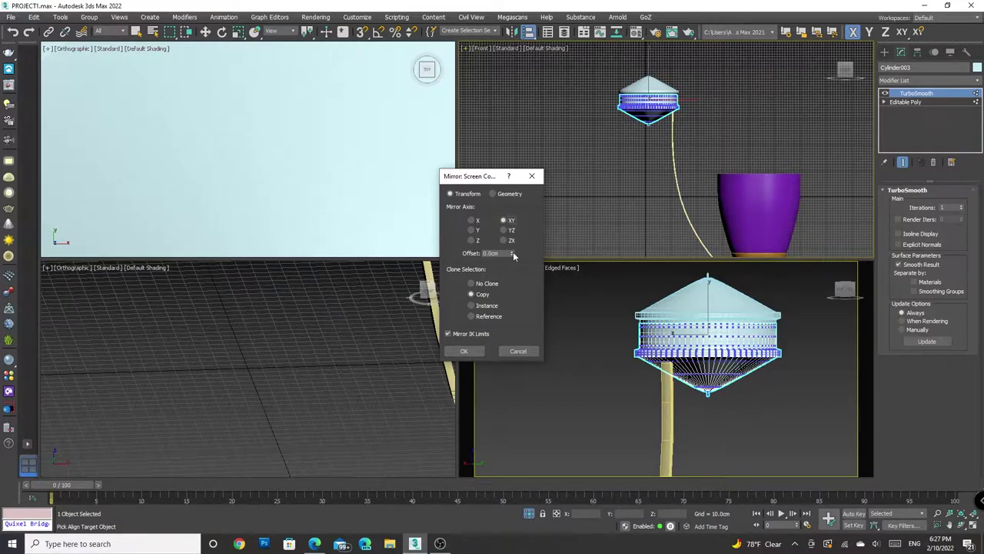
pyautogui.moveTo(512, 253); pyautogui.dragTo(531, 398)
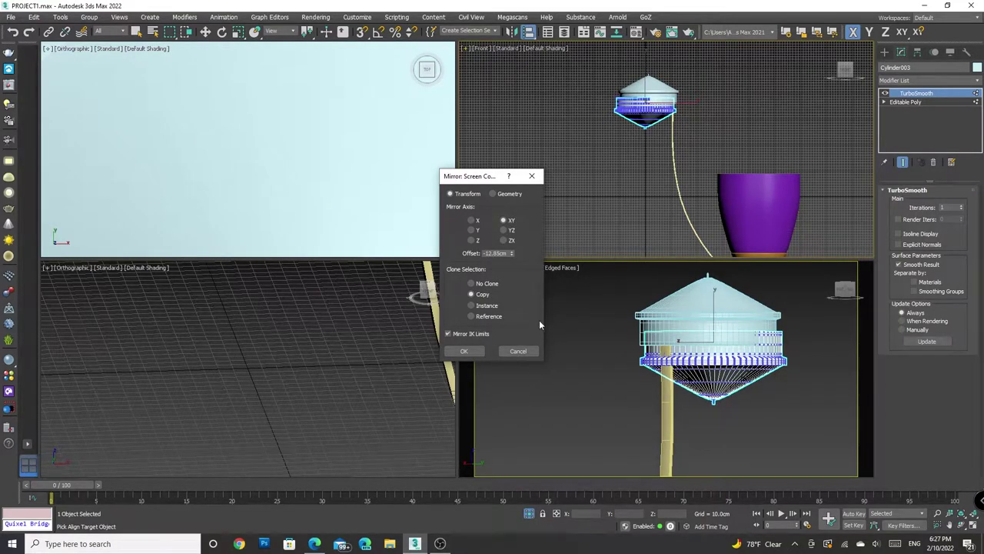
pyautogui.rightClick(512, 254)
pyautogui.click(463, 350)
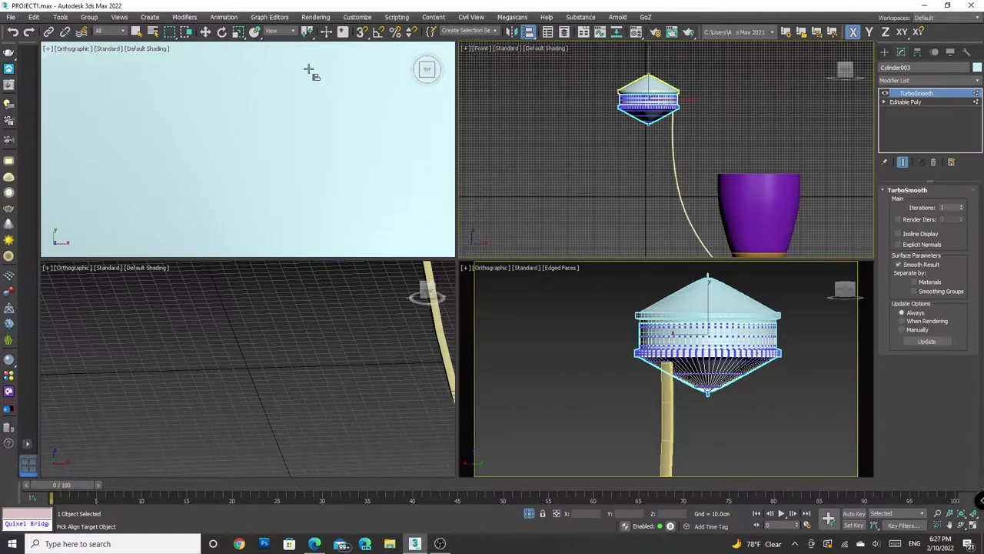
# Move the mirrored cap copy down below the chandelier and deselect it
pyautogui.click(205, 31)
pyautogui.moveTo(648, 96); pyautogui.dragTo(648, 221)
pyautogui.scroll(-2, 648, 221)
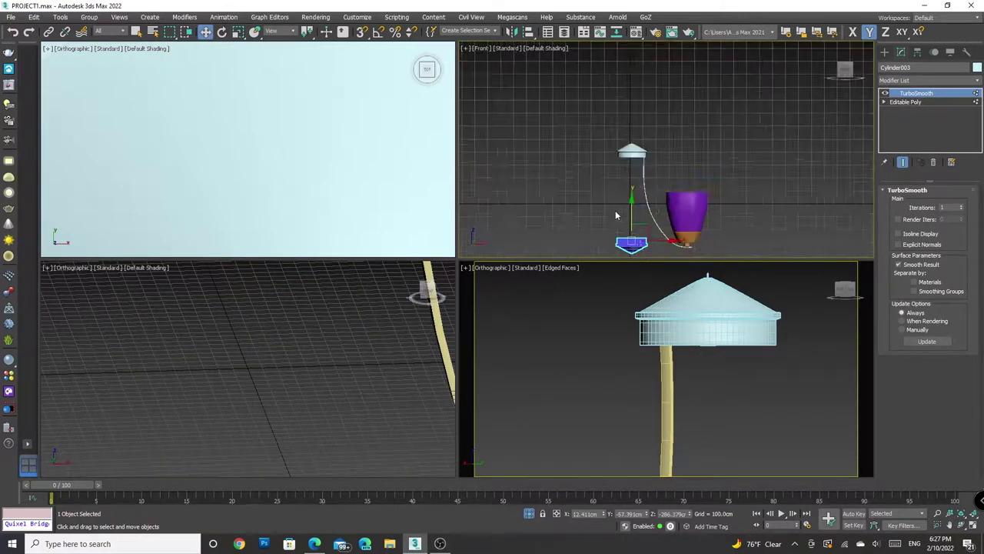
pyautogui.scroll(-2, 615, 210)
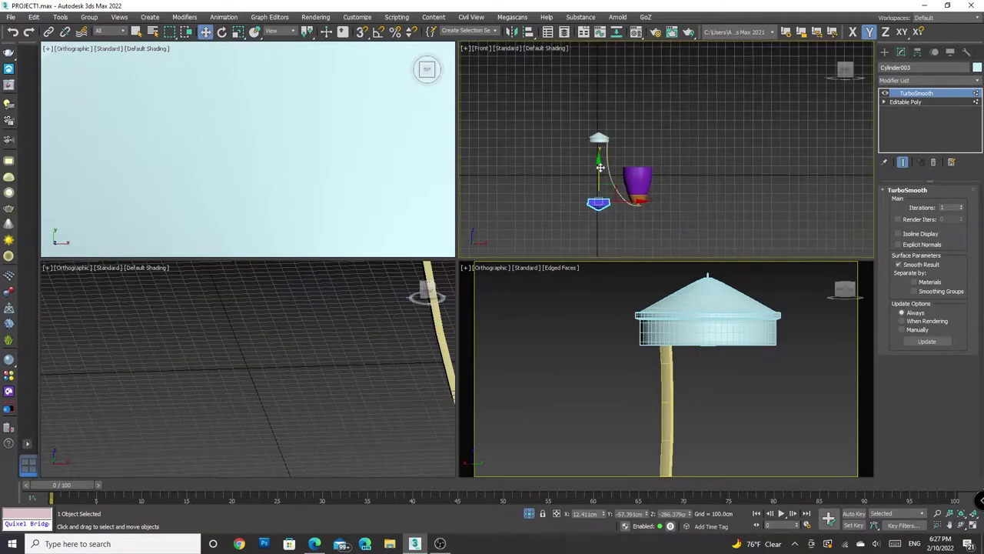
pyautogui.click(683, 154)
# Set the lower-right viewport to Top, orbit it to an angle and maximize it with Alt+W
pyautogui.scroll(-2, 775, 113)
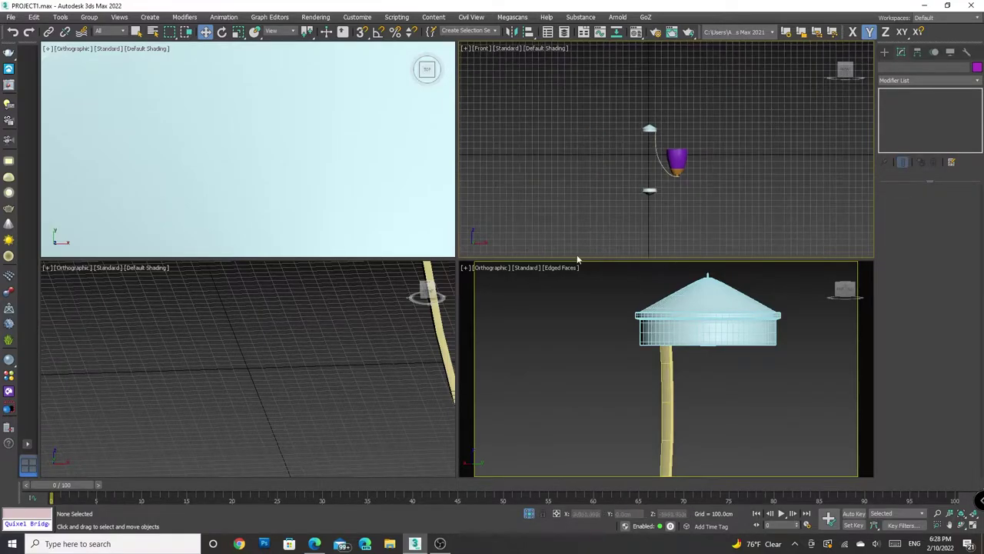
pyautogui.click(492, 268)
pyautogui.click(500, 338)
pyautogui.moveTo(698, 315)
pyautogui.keyDown('alt'); pyautogui.mouseDown(button='middle')
pyautogui.moveTo(774, 308)
pyautogui.moveTo(843, 285)
pyautogui.mouseUp(button='middle'); pyautogui.keyUp('alt')
pyautogui.scroll(3, 602, 412)
pyautogui.scroll(2, 648, 320)
pyautogui.scroll(3, 648, 319)
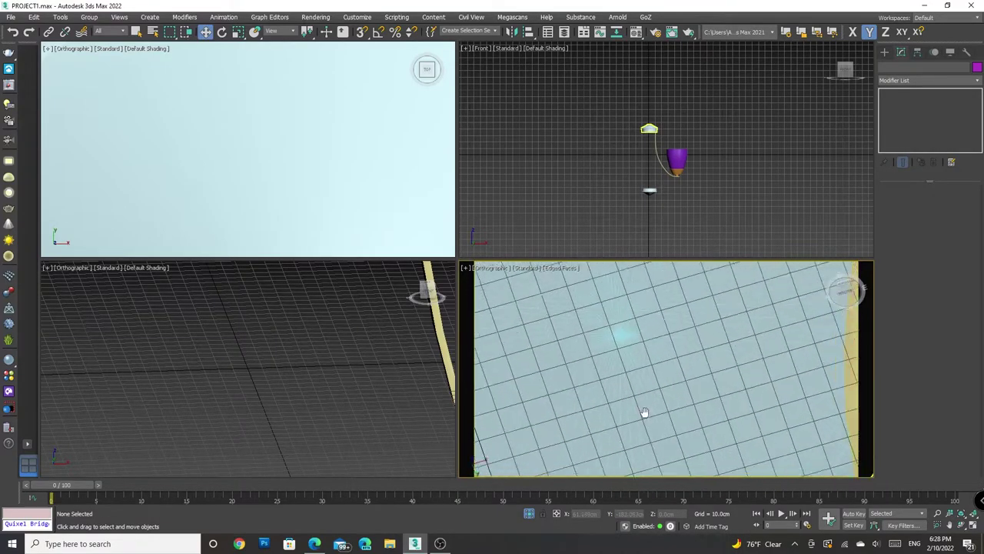
pyautogui.hotkey('alt', 'w')
pyautogui.scroll(-4, 716, 371)
pyautogui.scroll(2, 715, 371)
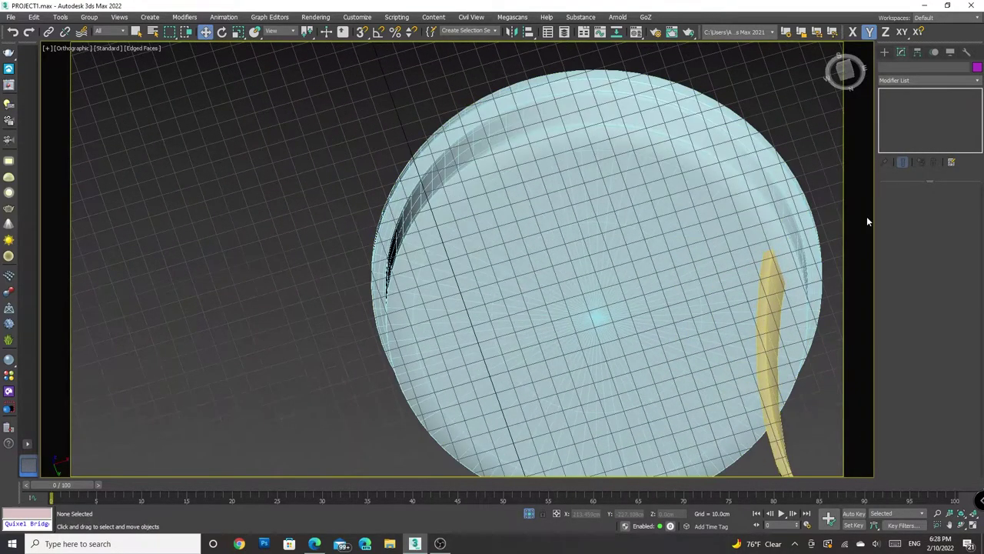
# Choose the Cylinder primitive, set to build on the cap's surface
pyautogui.click(884, 52)
pyautogui.click(904, 146)
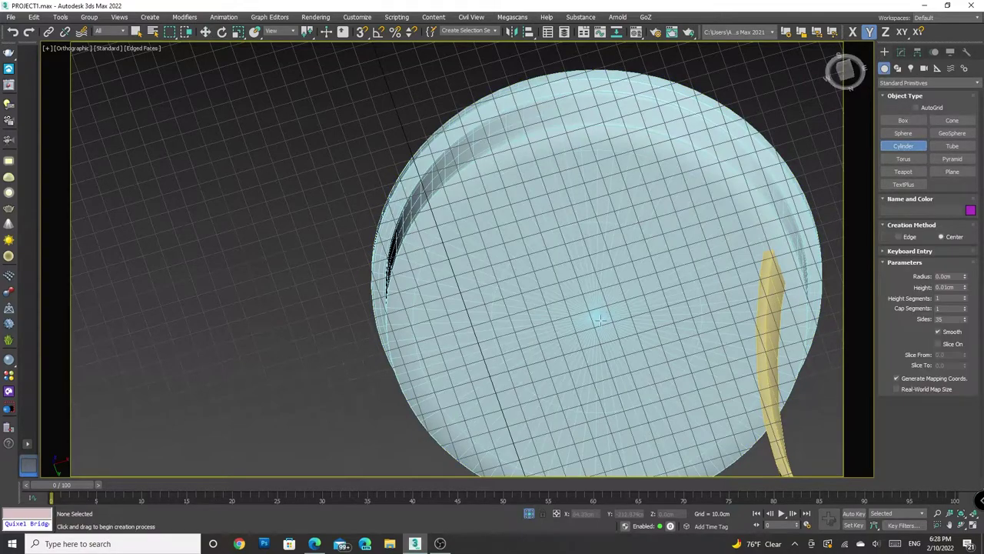
pyautogui.click(917, 111)
pyautogui.scroll(1, 626, 322)
pyautogui.scroll(4, 598, 316)
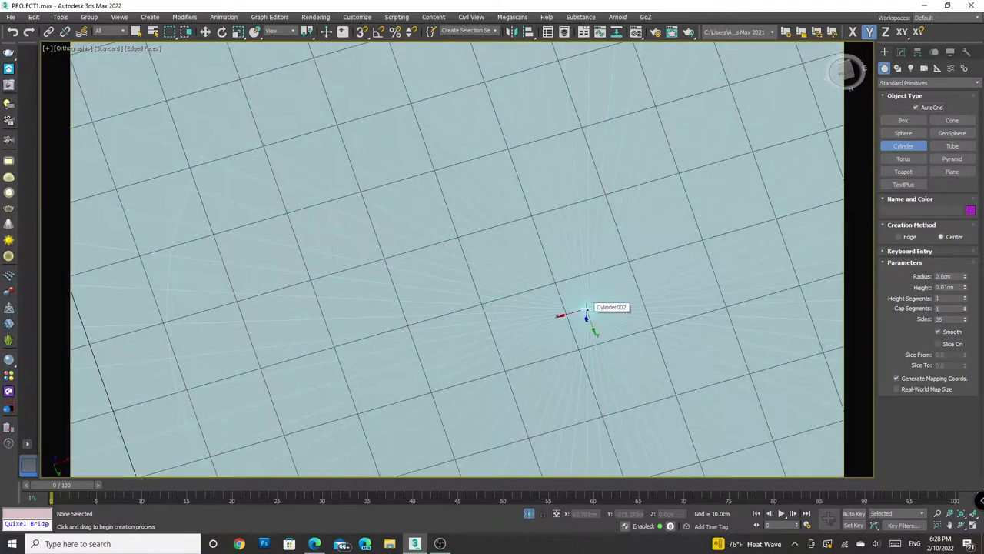
pyautogui.scroll(2, 599, 324)
pyautogui.scroll(1, 569, 316)
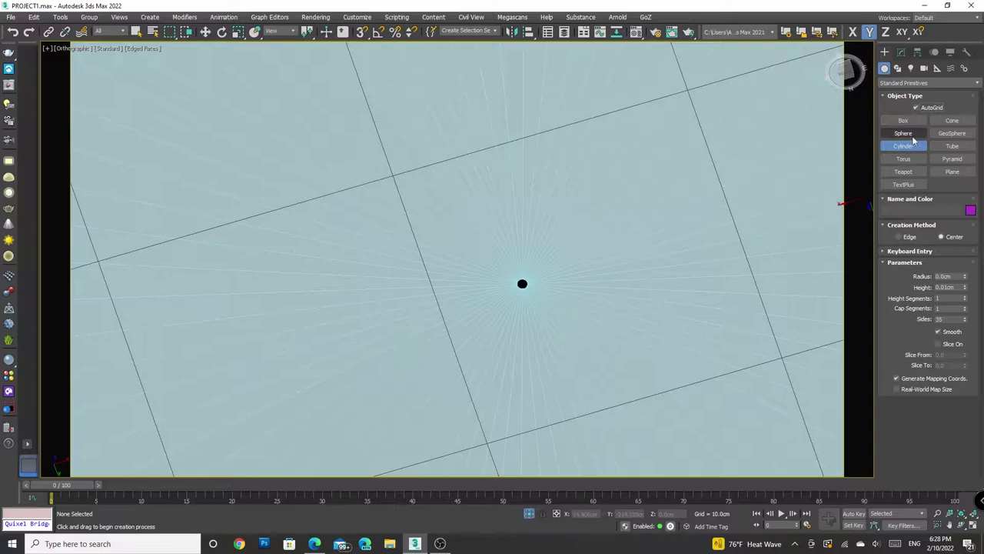
pyautogui.scroll(3, 554, 285)
pyautogui.scroll(2, 611, 294)
pyautogui.scroll(-1, 611, 295)
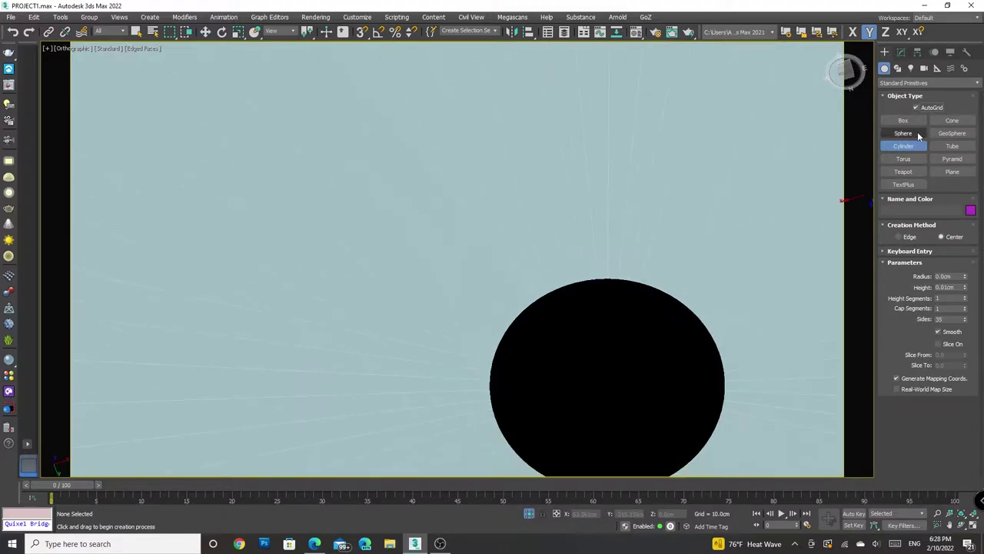
# Switch to Shapes, orbit to the tower cylinder at an angle, and pick it for editing
pyautogui.click(898, 67)
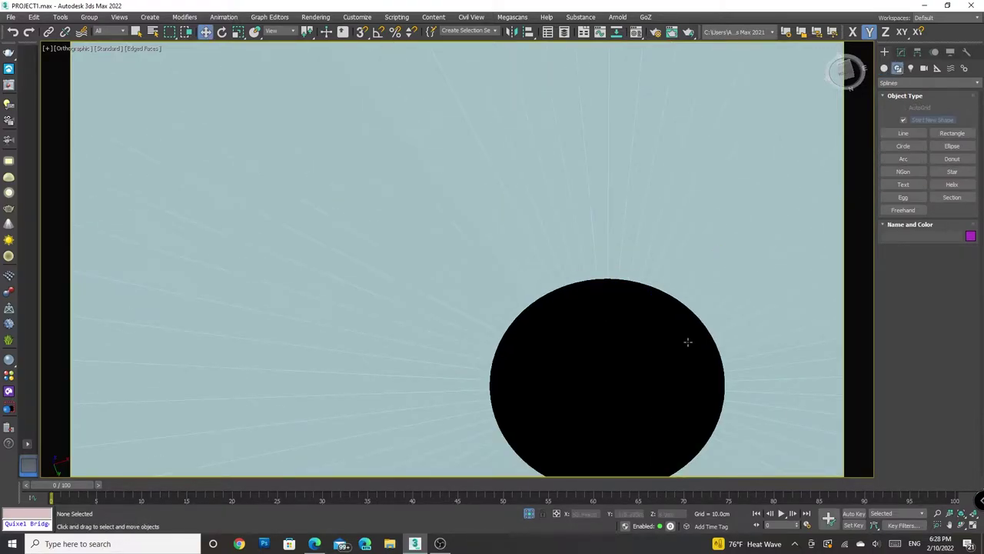
pyautogui.scroll(-4, 631, 305)
pyautogui.scroll(3, 635, 297)
pyautogui.scroll(1, 635, 296)
pyautogui.keyDown('alt'); pyautogui.moveTo(630, 300); pyautogui.dragTo(632, 268, button='middle'); pyautogui.keyUp('alt')
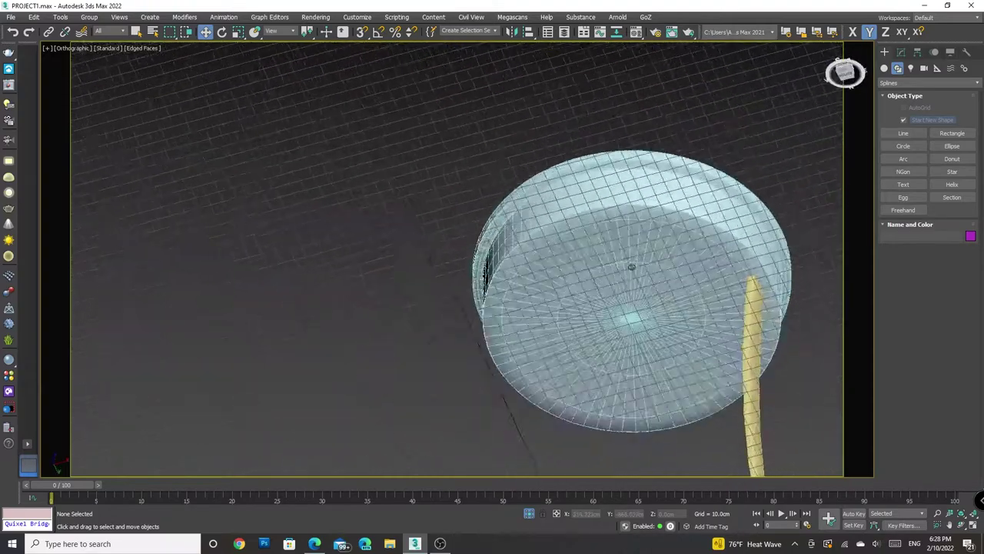
pyautogui.scroll(4, 633, 268)
pyautogui.scroll(3, 625, 318)
pyautogui.scroll(2, 588, 217)
pyautogui.scroll(2, 588, 218)
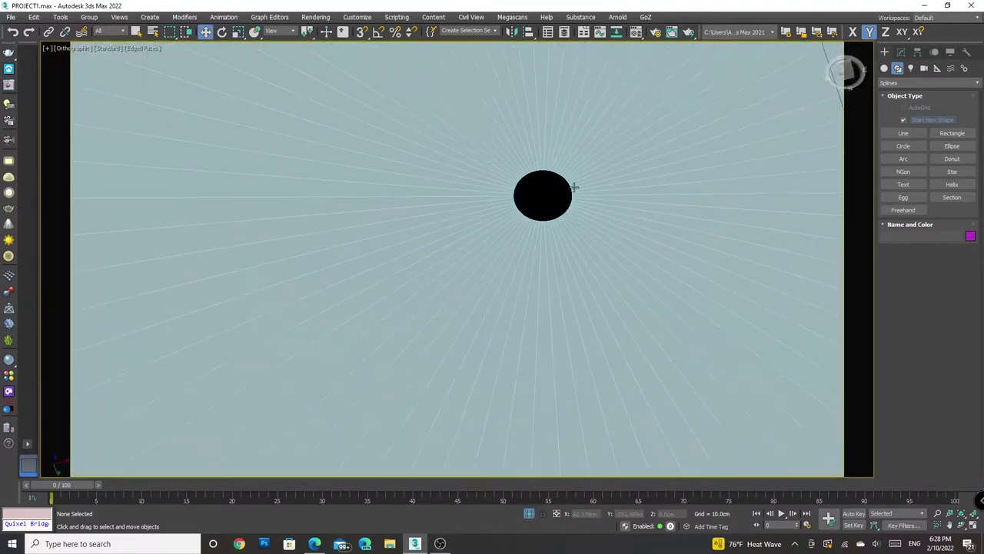
pyautogui.click(897, 68)
# Select the cylinder's cap edge loop in Edge mode and scale it outward
pyautogui.click(596, 173)
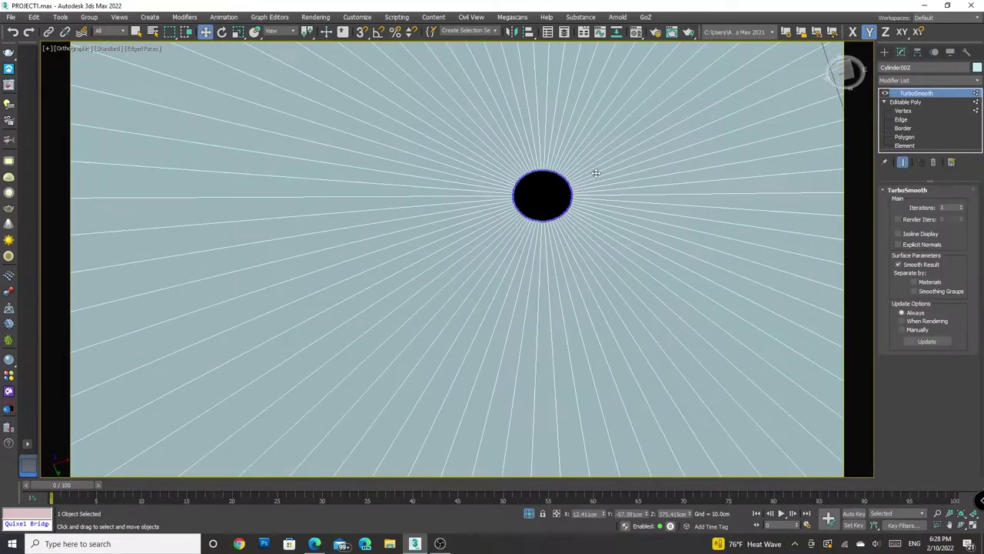
pyautogui.click(901, 119)
pyautogui.scroll(2, 569, 176)
pyautogui.doubleClick(565, 178)
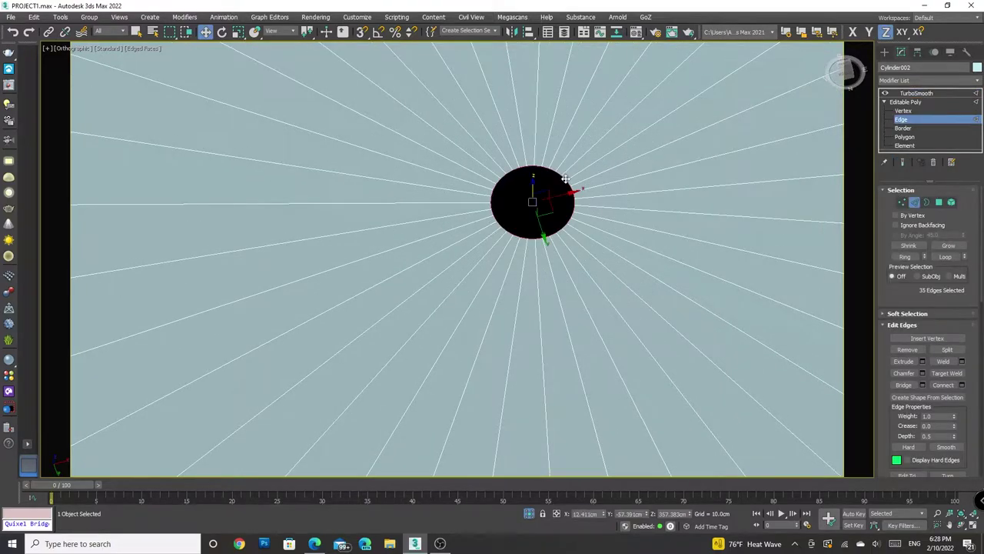
pyautogui.press('r')
pyautogui.moveTo(542, 191); pyautogui.dragTo(469, 99)
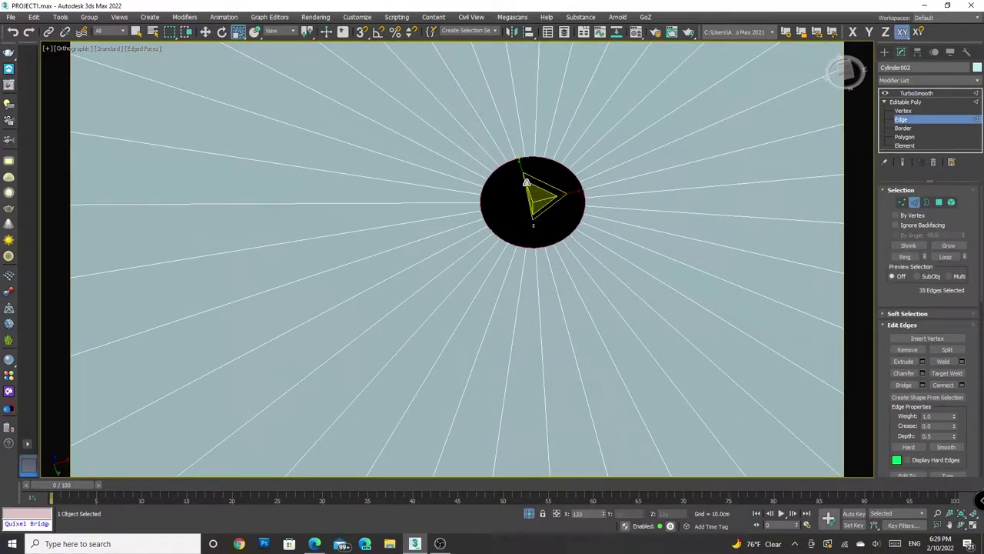
pyautogui.scroll(-3, 469, 100)
pyautogui.keyDown('alt'); pyautogui.moveTo(470, 99); pyautogui.dragTo(234, 263, button='middle'); pyautogui.keyUp('alt')
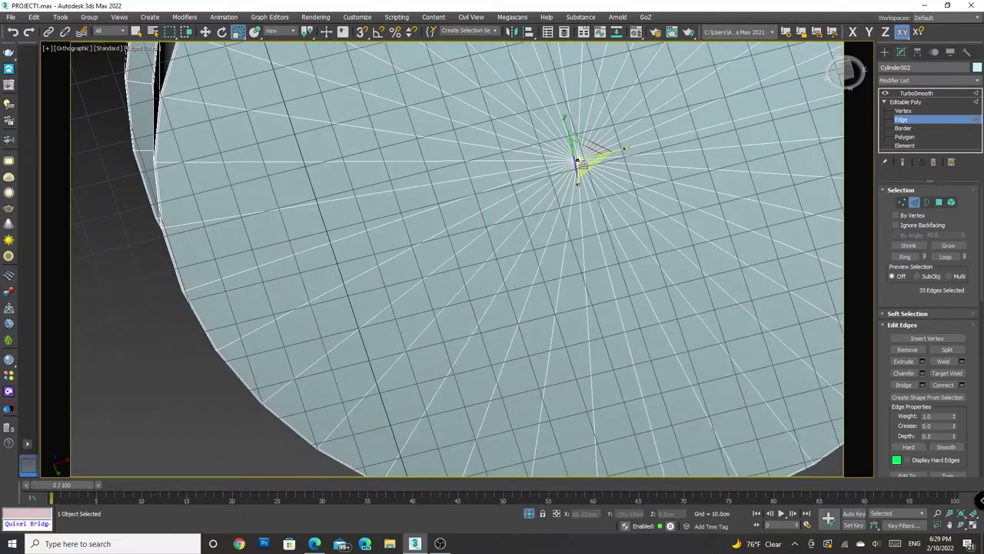
pyautogui.scroll(-4, 673, 312)
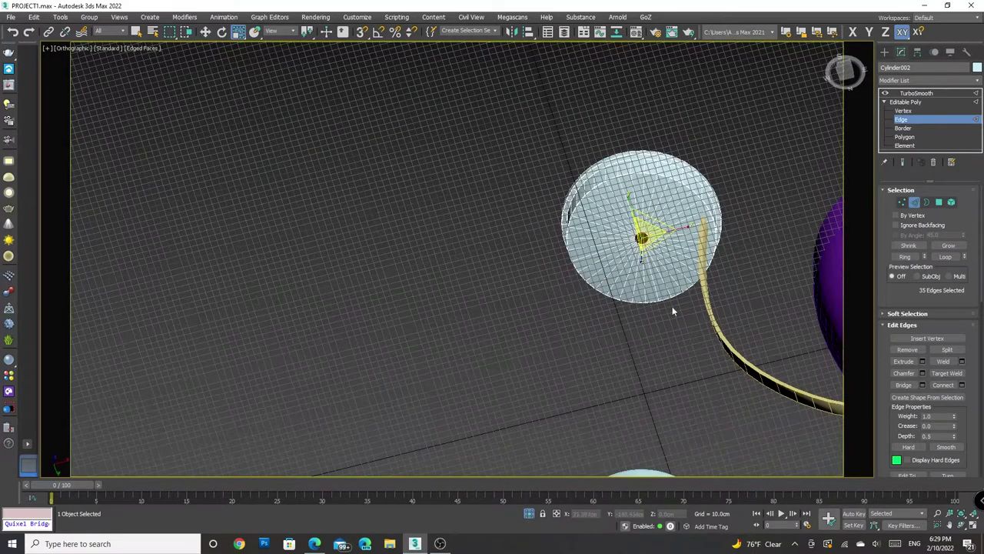
# Extend the edge loop down along Z into a long stem, undoing the last stretch
pyautogui.click(841, 49)
pyautogui.press('w')
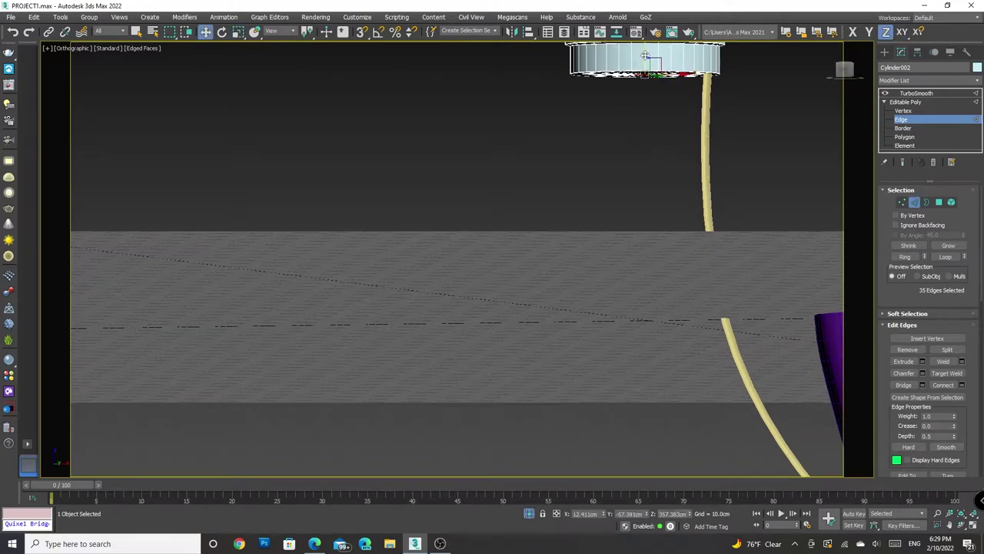
pyautogui.keyDown('shift'); pyautogui.moveTo(644, 55); pyautogui.dragTo(612, 474); pyautogui.keyUp('shift')
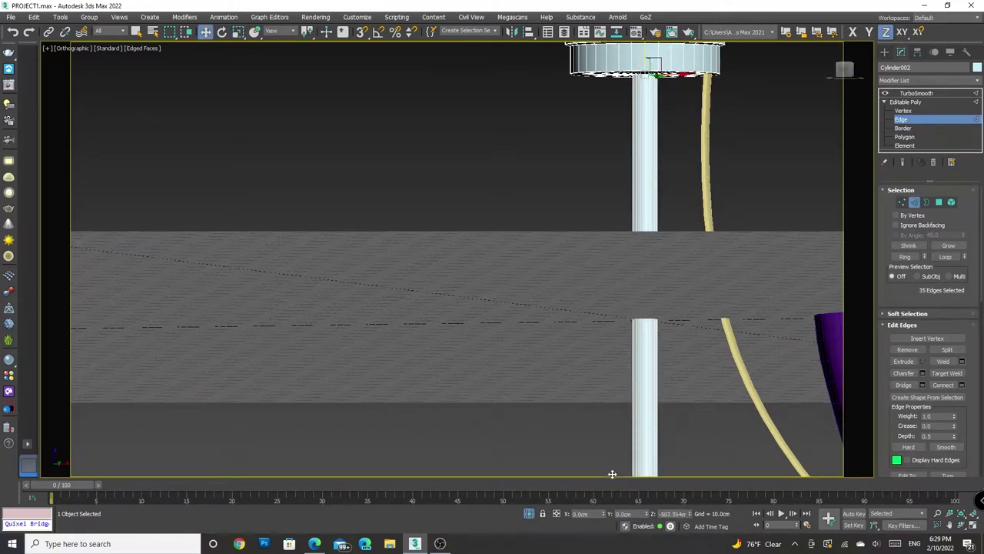
pyautogui.scroll(-5, 588, 432)
pyautogui.moveTo(554, 393); pyautogui.dragTo(563, 256, button='middle')
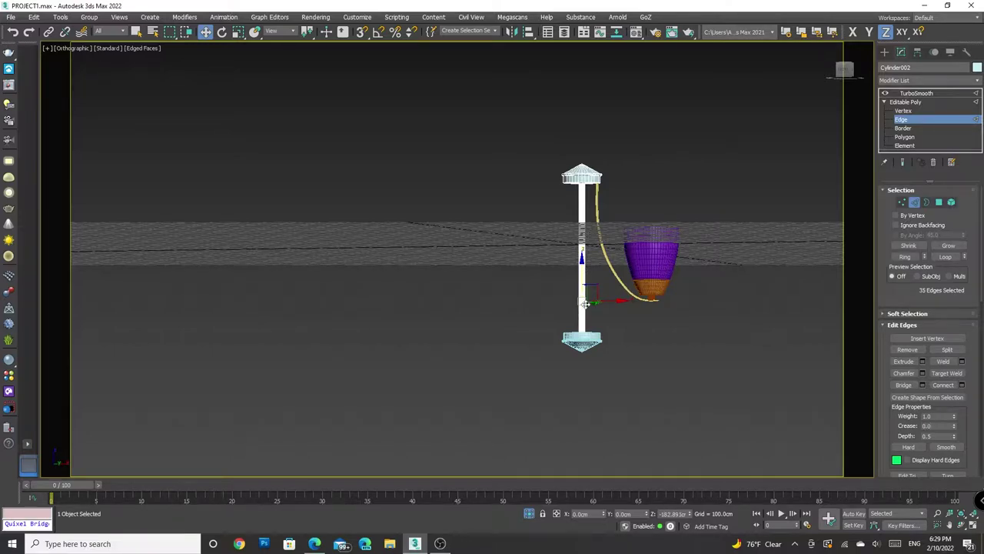
pyautogui.hotkey('ctrl', 'z')
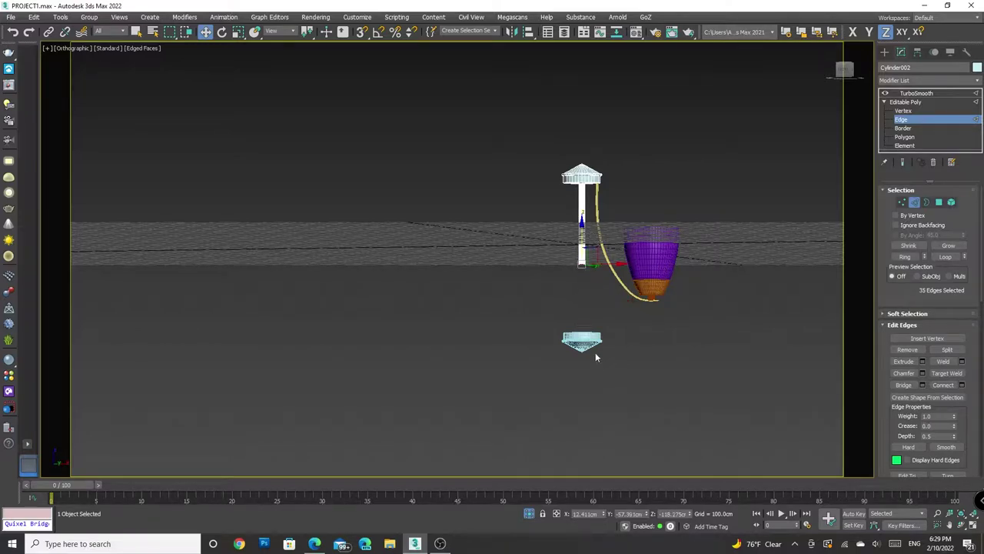
pyautogui.click(787, 260)
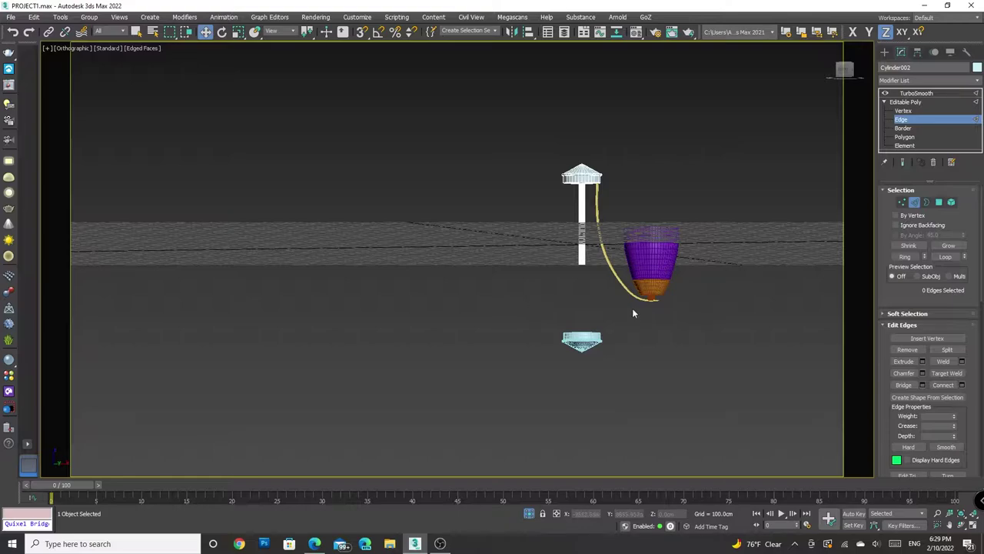
pyautogui.scroll(2, 633, 313)
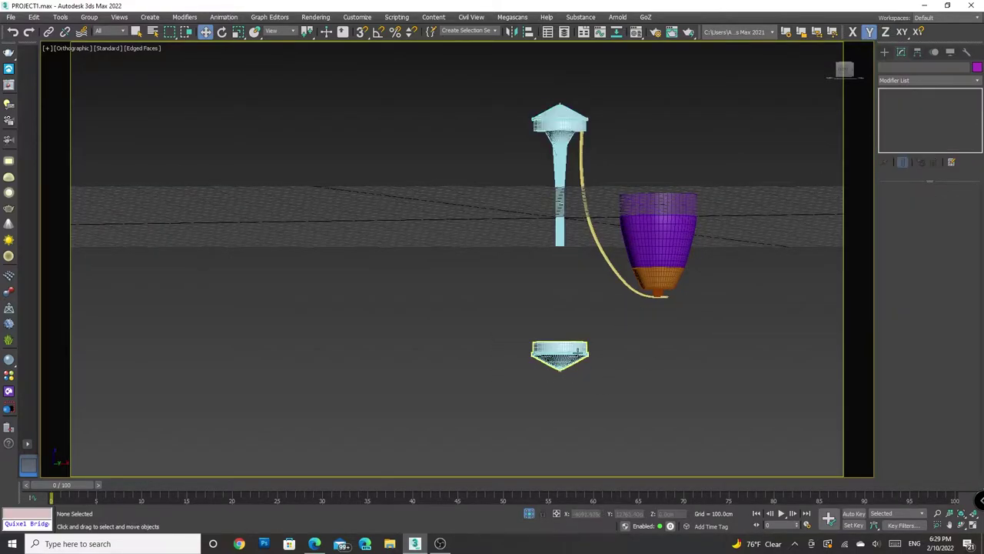
# Delete the separate lower lamp piece and select the stem's top rim edge loop
pyautogui.click(561, 355)
pyautogui.press('Delete')
pyautogui.scroll(2, 590, 158)
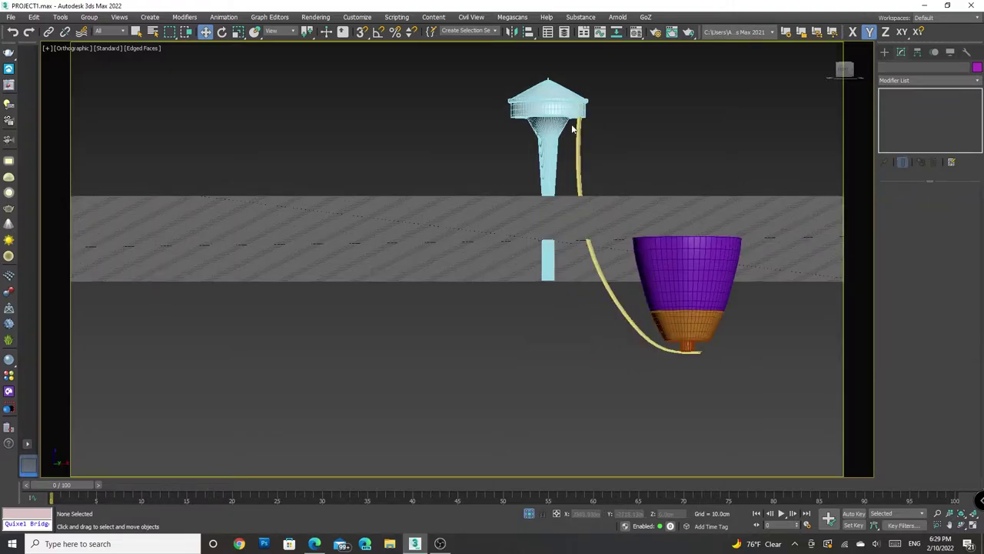
pyautogui.click(547, 106)
pyautogui.click(907, 119)
pyautogui.scroll(3, 742, 136)
pyautogui.keyDown('alt'); pyautogui.moveTo(692, 115); pyautogui.dragTo(626, 179, button='middle'); pyautogui.keyUp('alt')
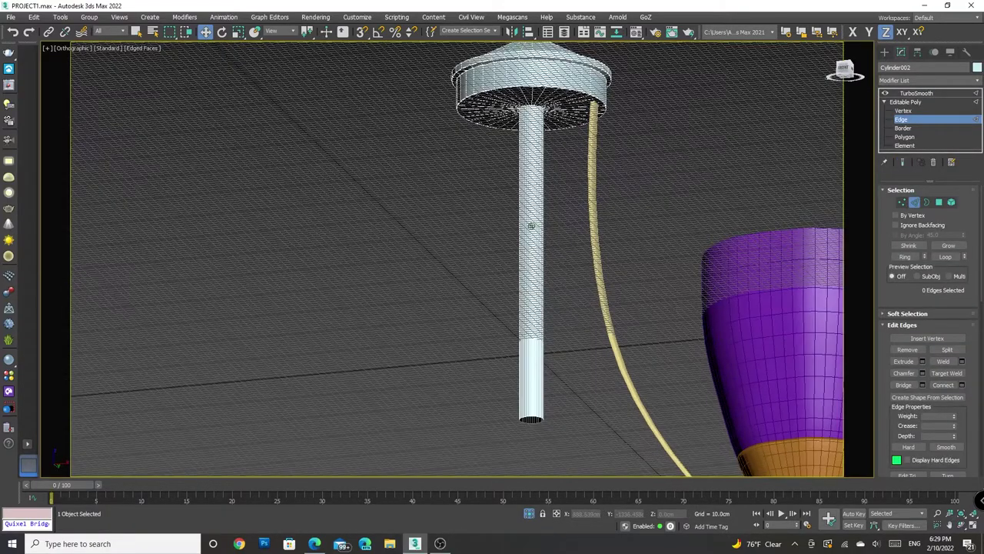
pyautogui.scroll(3, 626, 179)
pyautogui.scroll(2, 626, 179)
pyautogui.doubleClick(617, 171)
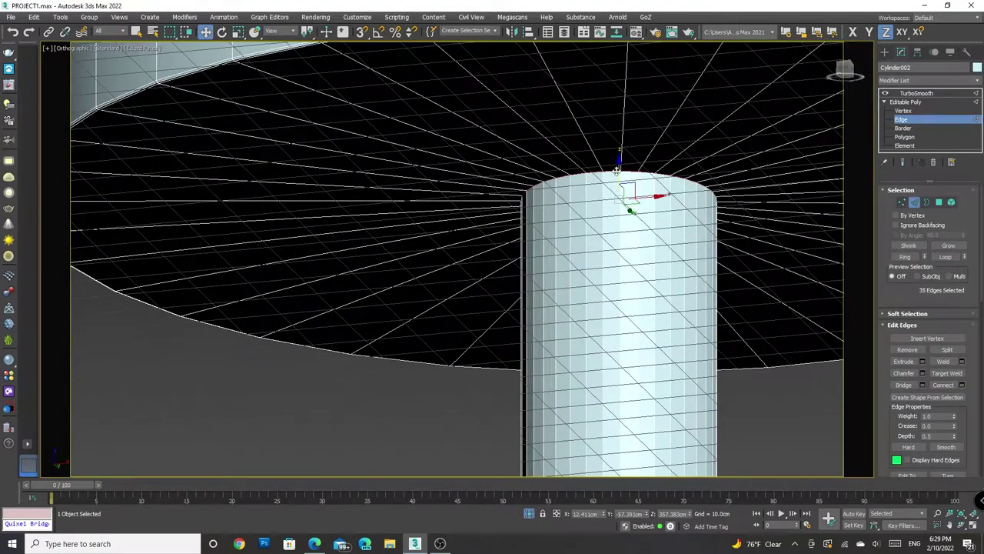
# Chamfer the rim edges, return to TurboSmooth, and view the tower from the front
pyautogui.click(923, 373)
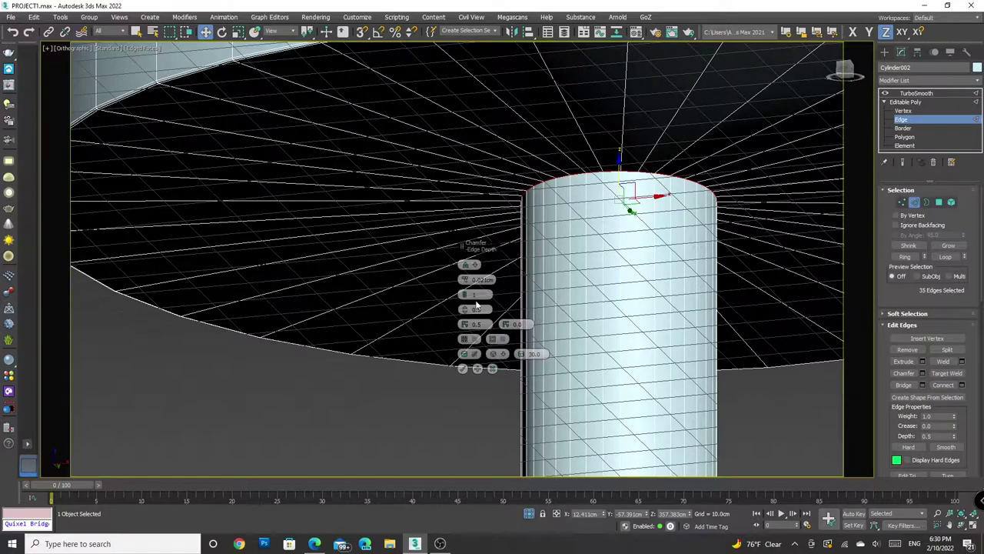
pyautogui.click(462, 370)
pyautogui.click(916, 93)
pyautogui.scroll(-5, 538, 269)
pyautogui.moveTo(538, 269)
pyautogui.keyDown('alt'); pyautogui.mouseDown(button='middle')
pyautogui.moveTo(431, 254)
pyautogui.moveTo(799, 103)
pyautogui.mouseUp(button='middle'); pyautogui.keyUp('alt')
pyautogui.scroll(2, 387, 263)
pyautogui.scroll(-2, 387, 263)
pyautogui.moveTo(794, 90)
pyautogui.mouseDown(button='middle')
pyautogui.moveTo(733, 185)
pyautogui.moveTo(675, 100)
pyautogui.moveTo(607, 103)
pyautogui.mouseUp(button='middle')
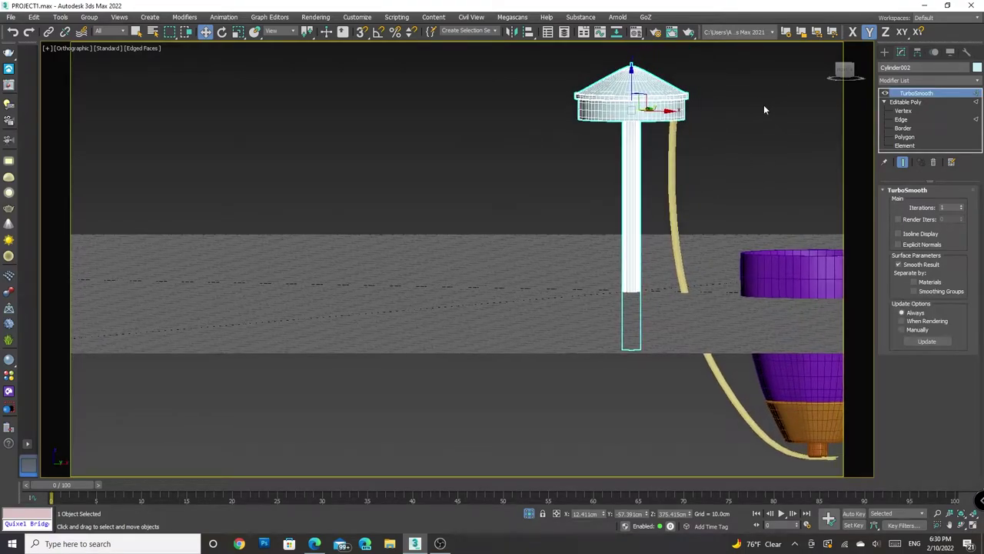
pyautogui.click(905, 81)
pyautogui.click(906, 82)
pyautogui.press('a')
pyautogui.press('e')
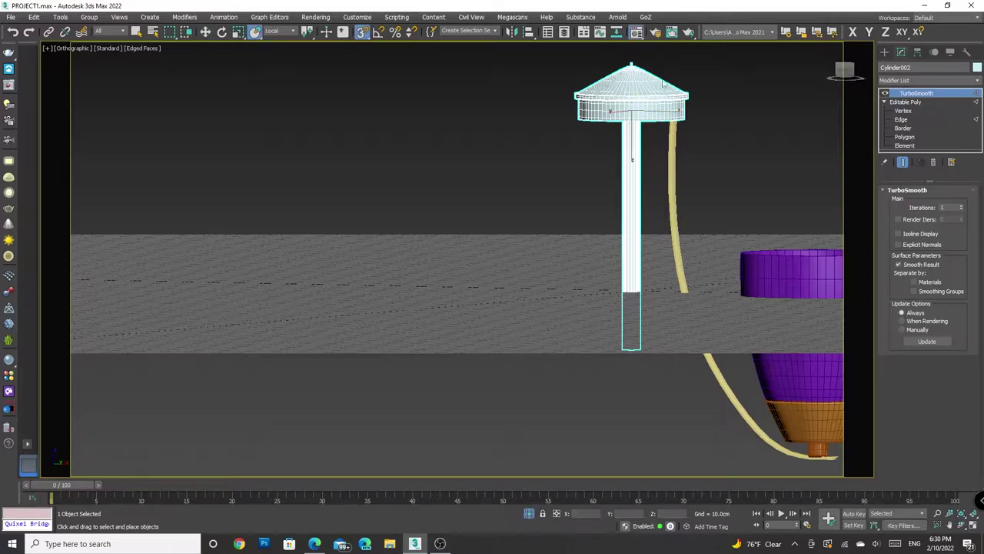
pyautogui.keyDown('alt'); pyautogui.moveTo(663, 84); pyautogui.dragTo(675, 150, button='middle'); pyautogui.keyUp('alt')
pyautogui.scroll(-3, 674, 150)
pyautogui.scroll(-3, 675, 150)
pyautogui.moveTo(675, 198)
pyautogui.mouseDown(button='middle')
pyautogui.moveTo(674, 108)
pyautogui.moveTo(811, 155)
pyautogui.mouseUp(button='middle')
pyautogui.click(914, 81)
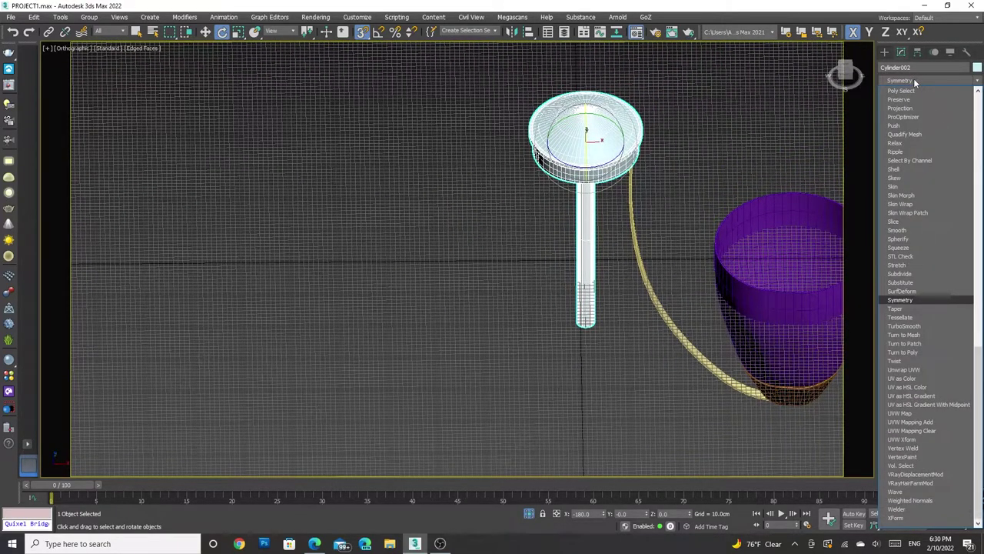
pyautogui.click(910, 302)
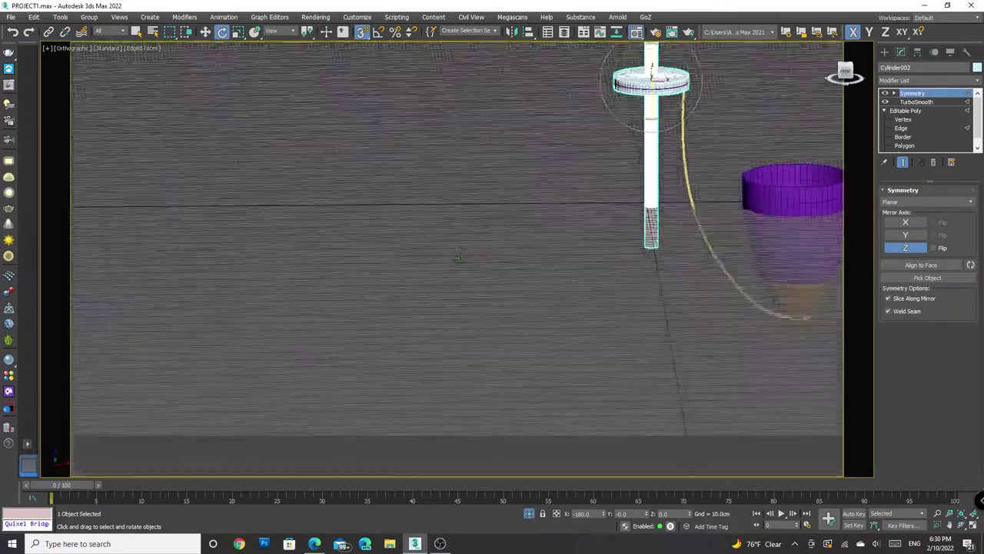
pyautogui.keyDown('alt'); pyautogui.moveTo(803, 129); pyautogui.dragTo(670, 259, button='middle'); pyautogui.keyUp('alt')
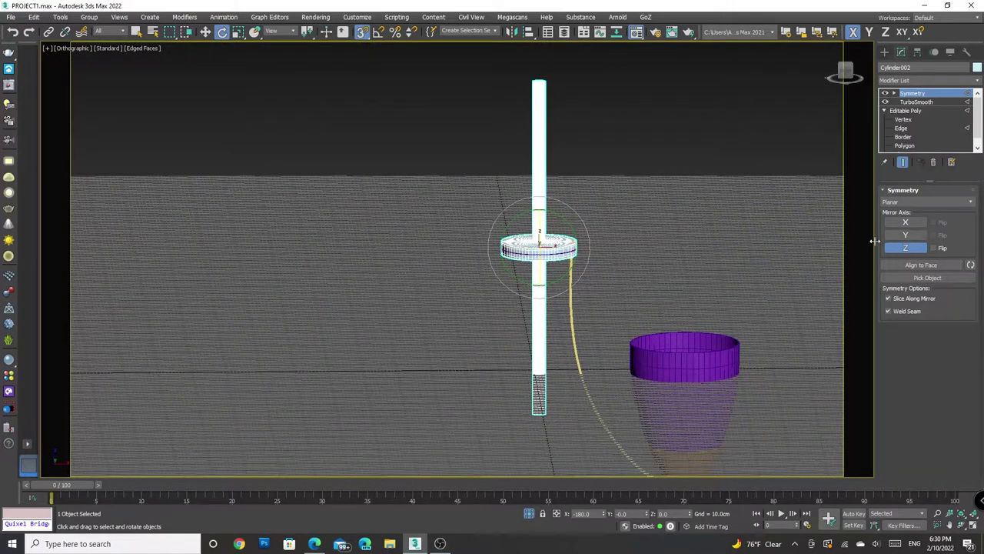
pyautogui.click(906, 223)
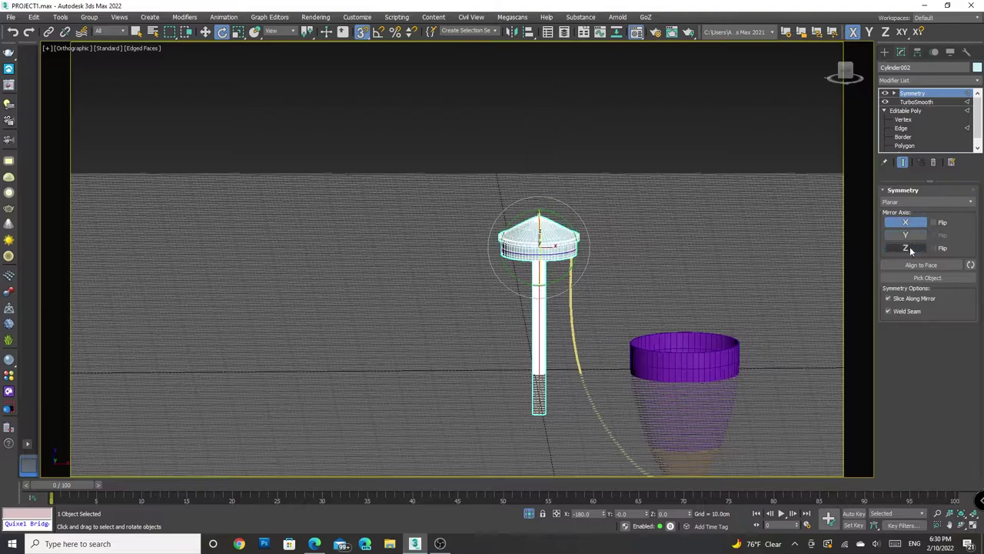
pyautogui.click(907, 248)
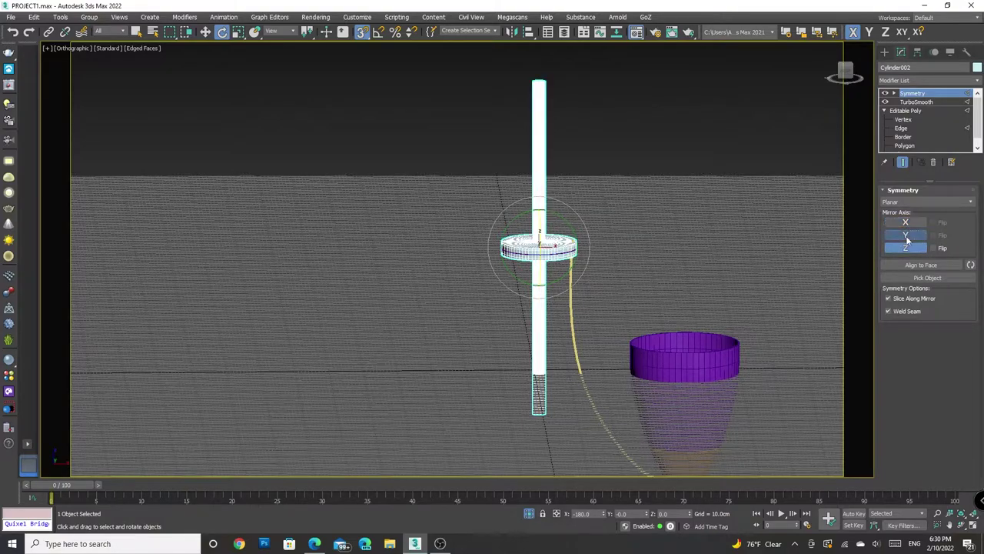
pyautogui.click(933, 248)
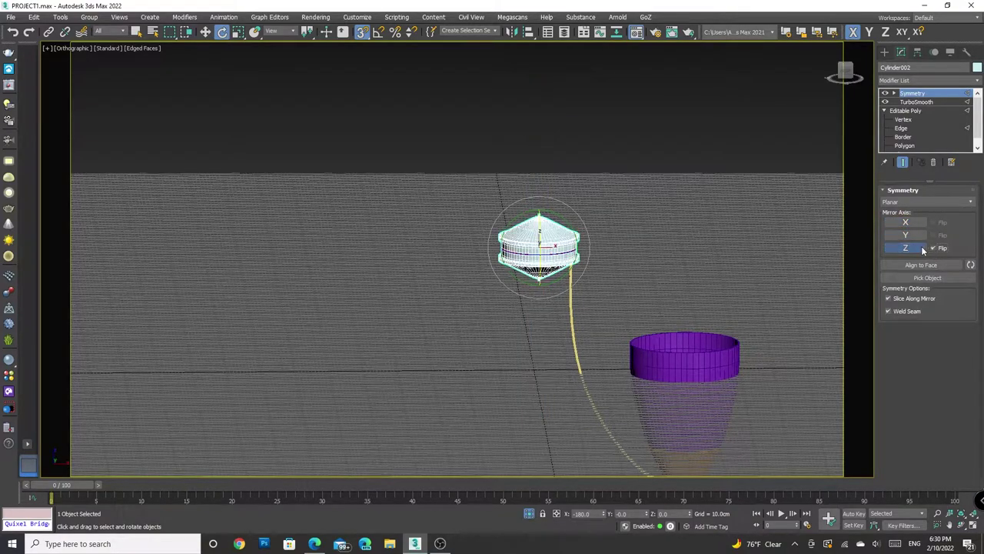
pyautogui.click(906, 235)
pyautogui.click(905, 223)
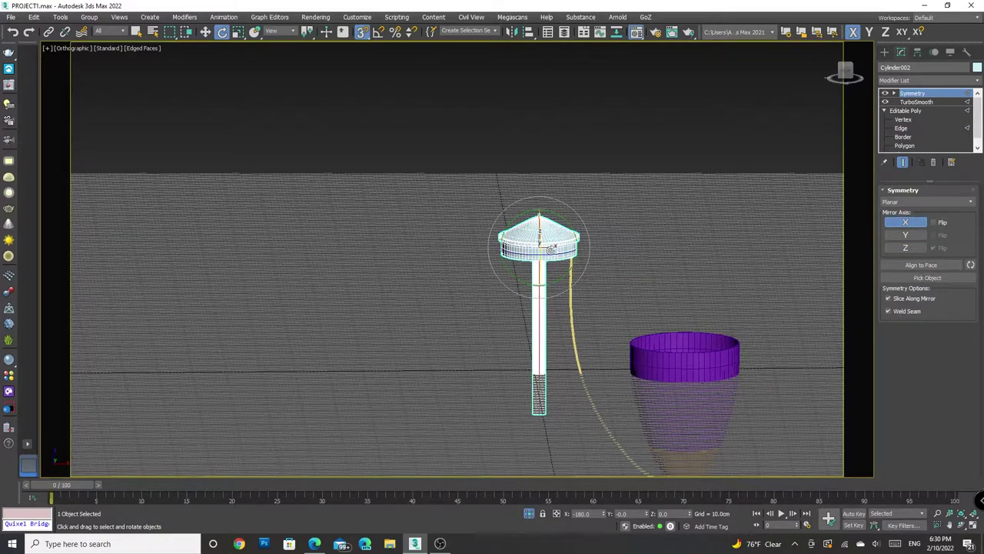
pyautogui.click(209, 33)
pyautogui.click(933, 162)
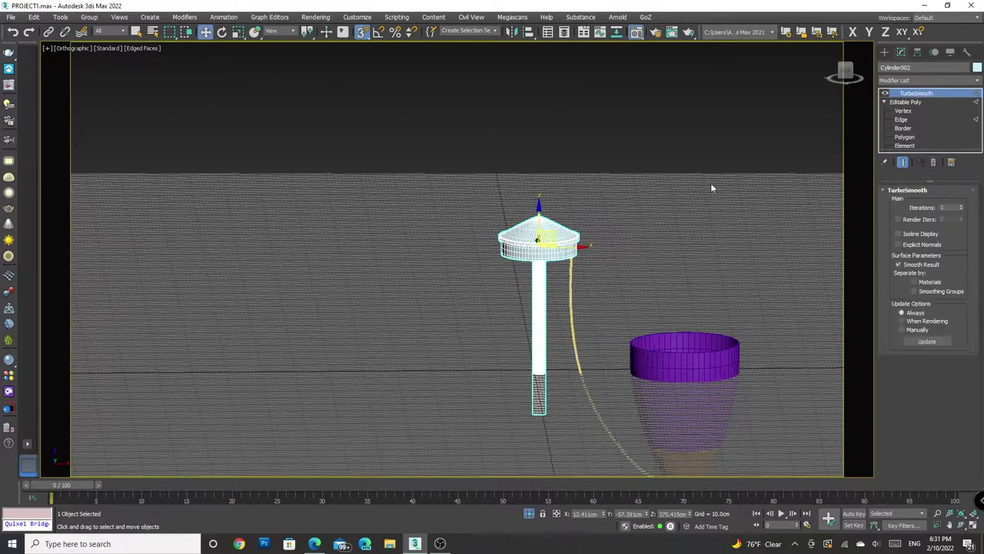
# Mirror an instance of the stem cap along Z and lower it to the column's bottom
pyautogui.click(511, 32)
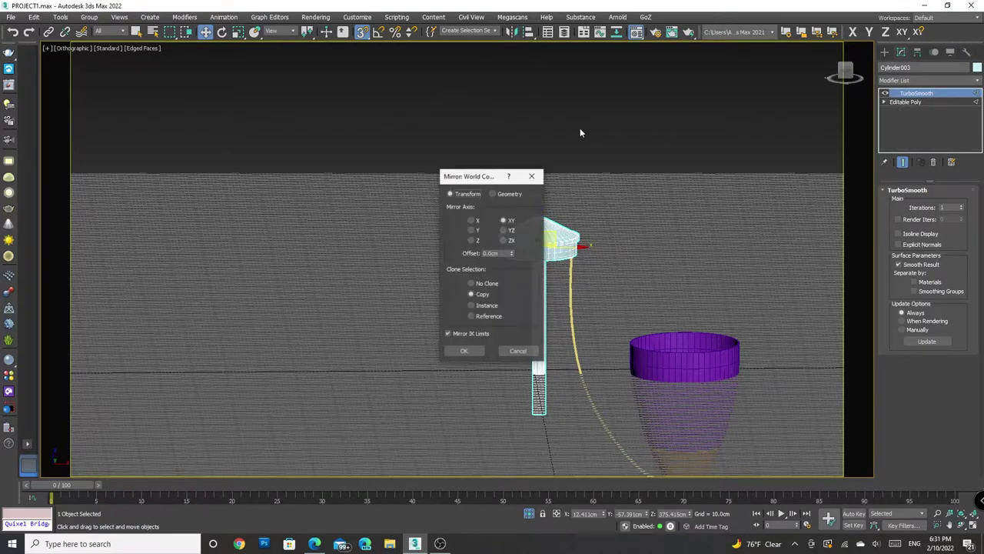
pyautogui.click(474, 306)
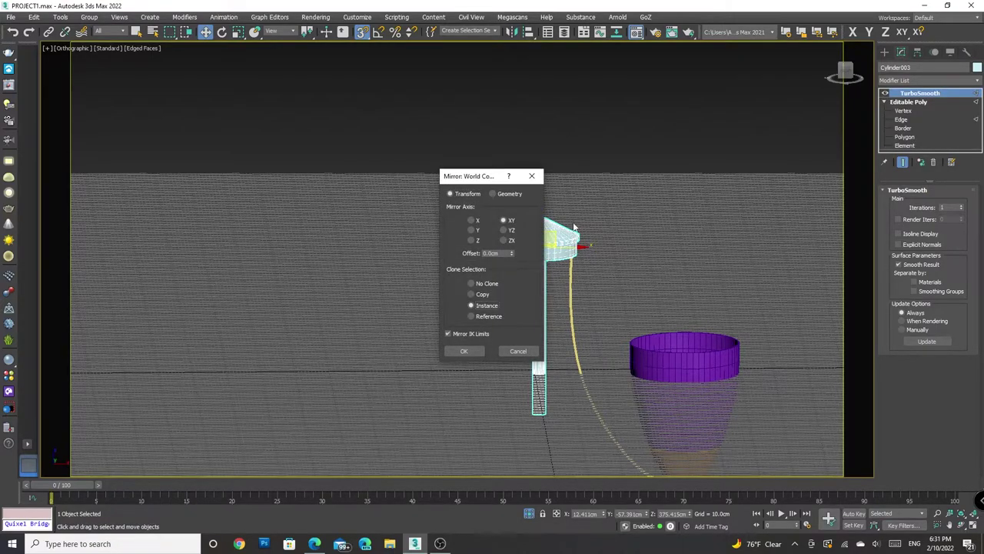
pyautogui.click(464, 352)
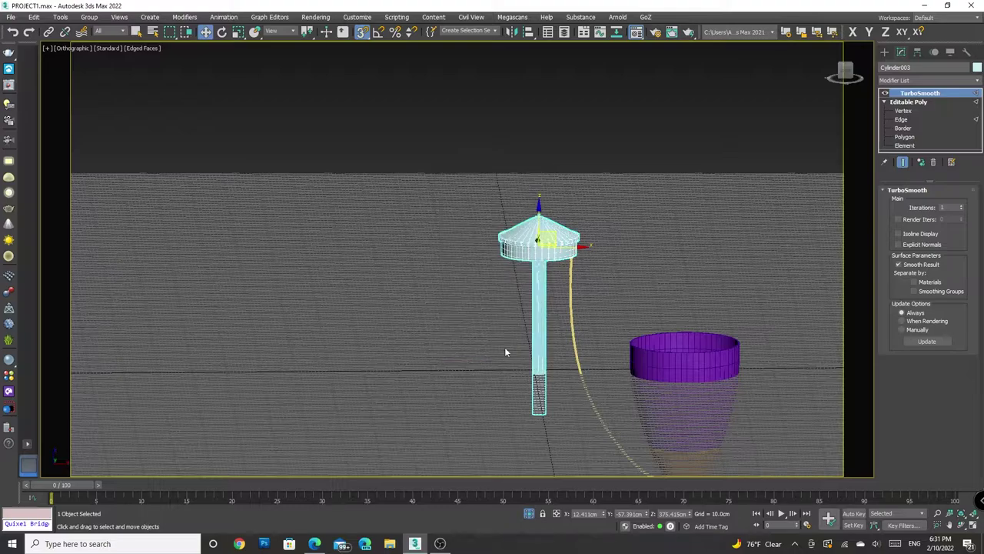
pyautogui.click(512, 32)
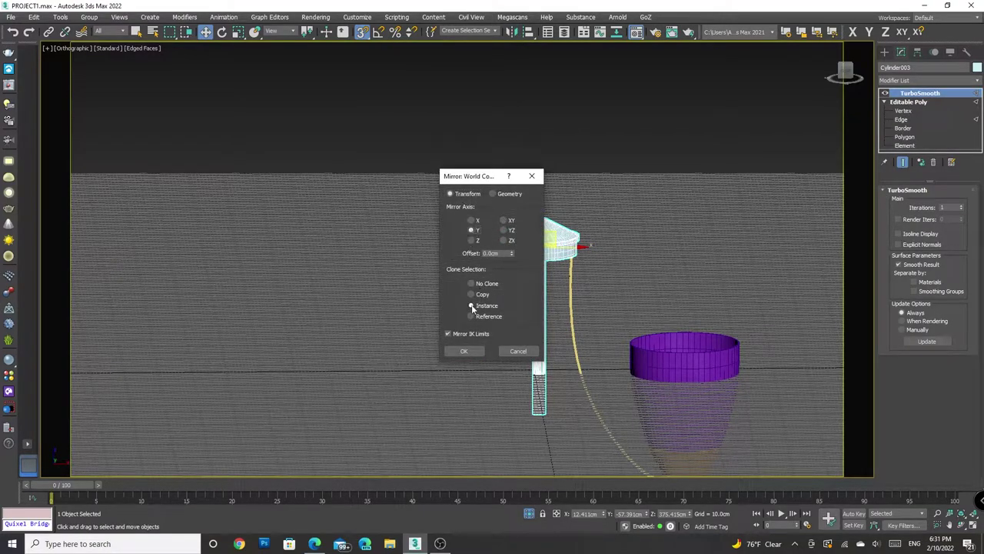
pyautogui.moveTo(489, 178); pyautogui.dragTo(404, 168)
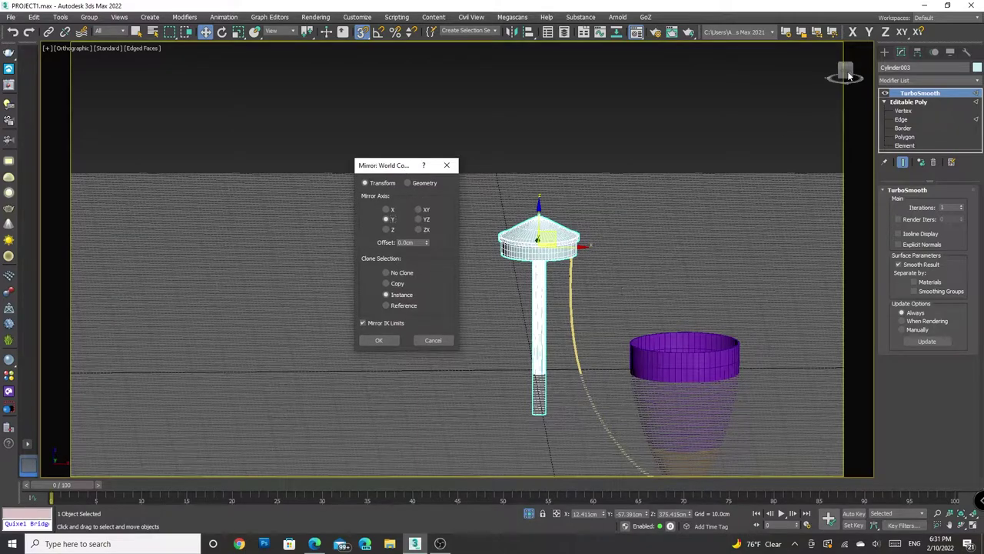
pyautogui.click(387, 231)
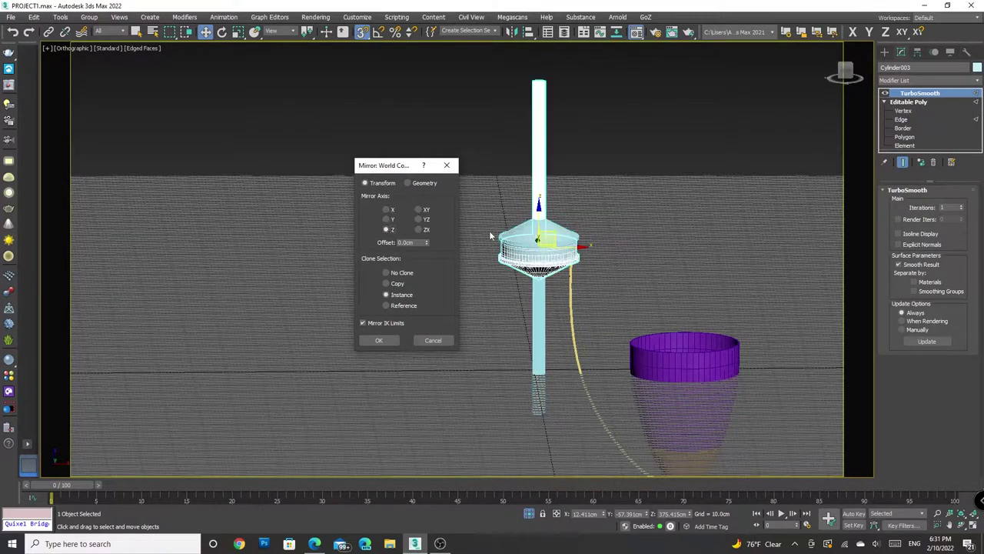
pyautogui.click(381, 342)
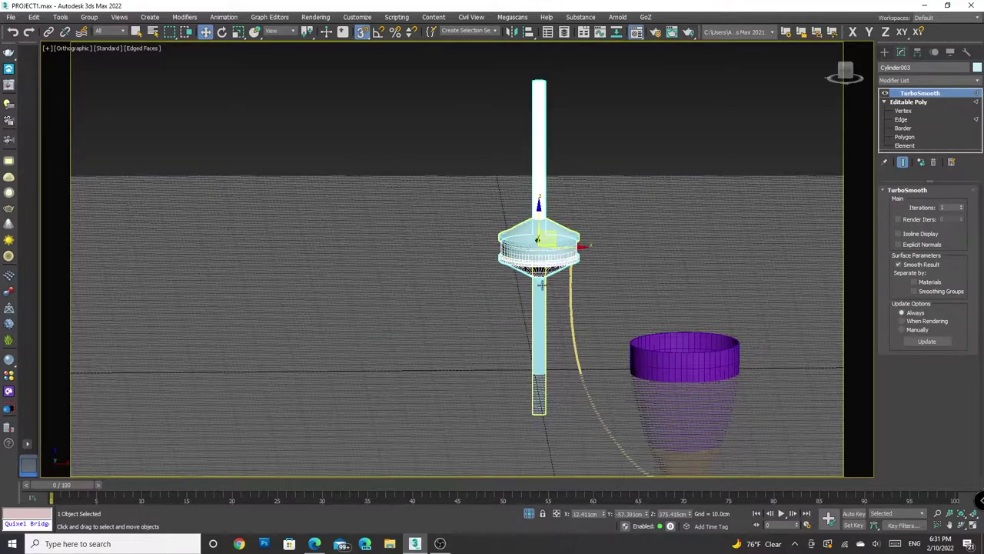
pyautogui.moveTo(537, 216); pyautogui.dragTo(515, 440)
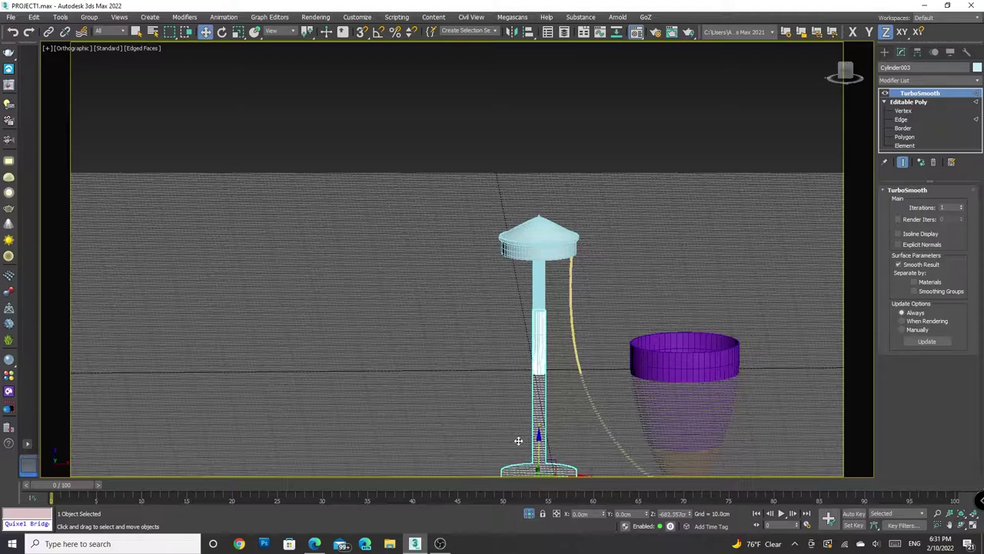
# In the Front view, slide the column down along Y
pyautogui.scroll(-5, 523, 431)
pyautogui.moveTo(522, 430); pyautogui.dragTo(673, 200, button='middle')
pyautogui.press('f')
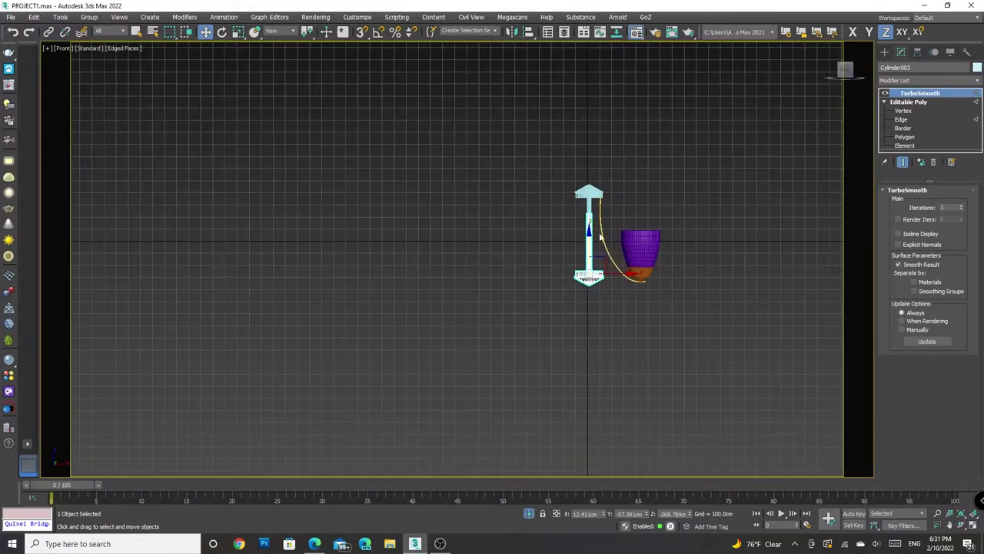
pyautogui.moveTo(588, 244); pyautogui.dragTo(588, 271)
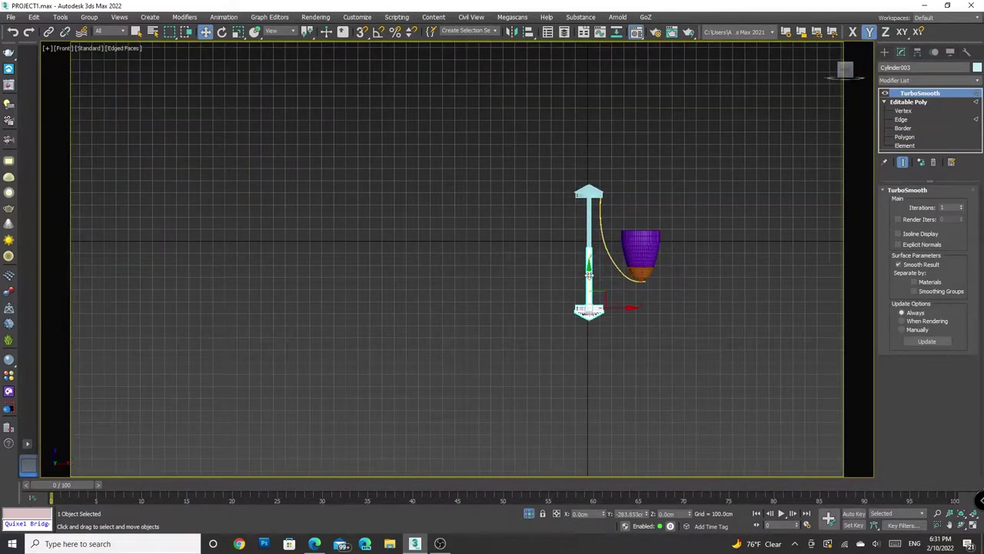
pyautogui.click(724, 252)
# Exit isolation and nudge the column to match the reference image, checking depth
pyautogui.click(529, 513)
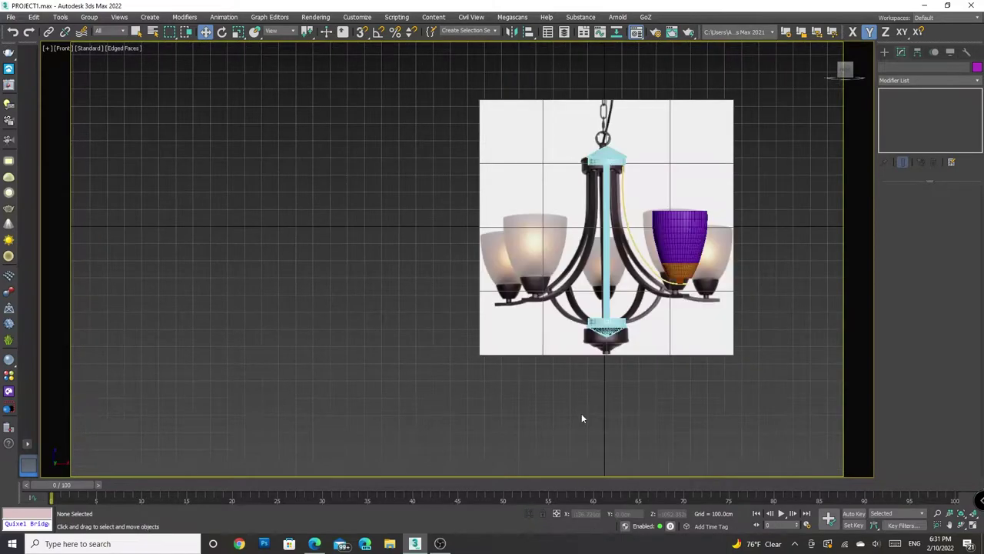
pyautogui.click(607, 286)
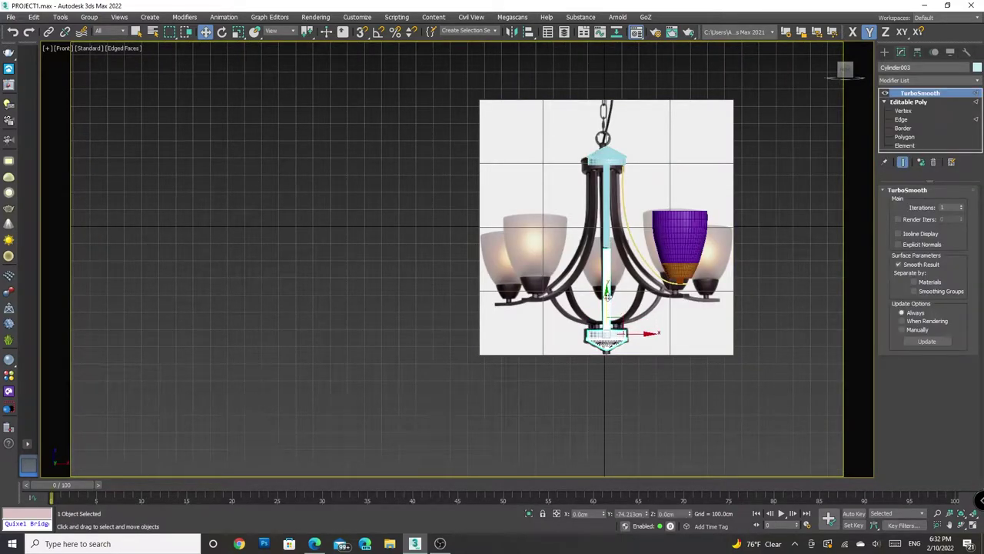
pyautogui.moveTo(607, 293); pyautogui.dragTo(607, 289)
pyautogui.click(712, 165)
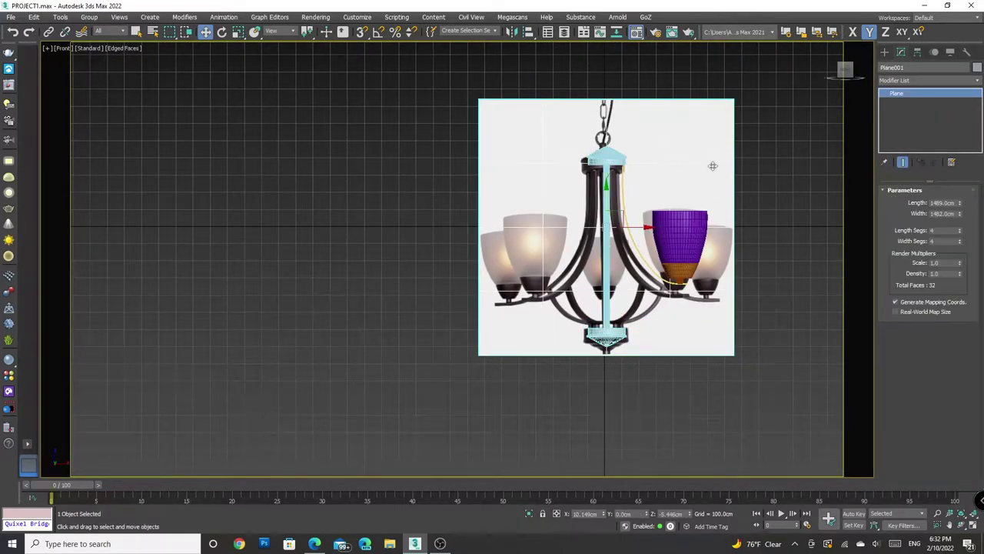
pyautogui.moveTo(843, 71)
pyautogui.mouseDown()
pyautogui.moveTo(845, 80)
pyautogui.moveTo(845, 70)
pyautogui.mouseUp()
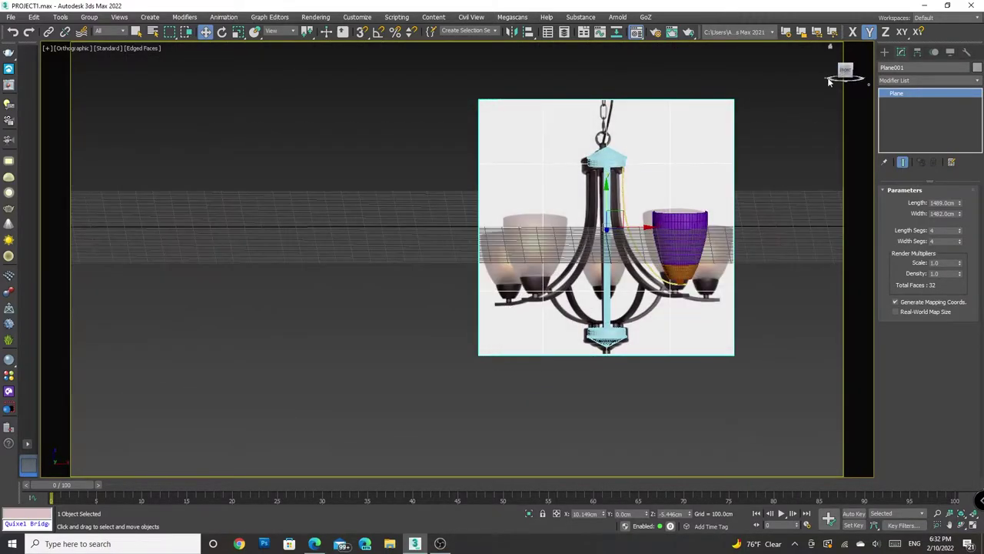
pyautogui.press('f')
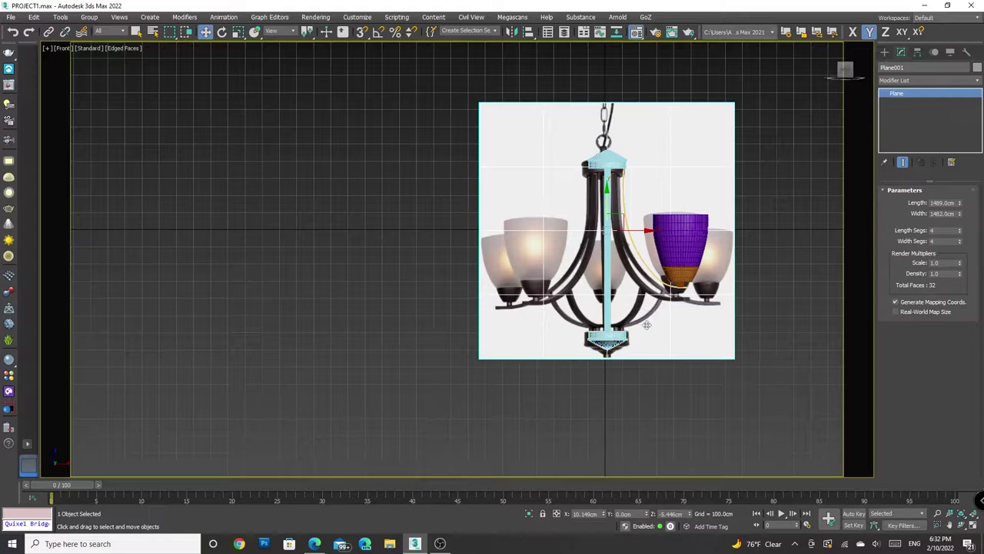
pyautogui.scroll(4, 647, 325)
pyautogui.scroll(-1, 647, 325)
# Isolate the central column with the right lamp shade and its arm
pyautogui.click(573, 349)
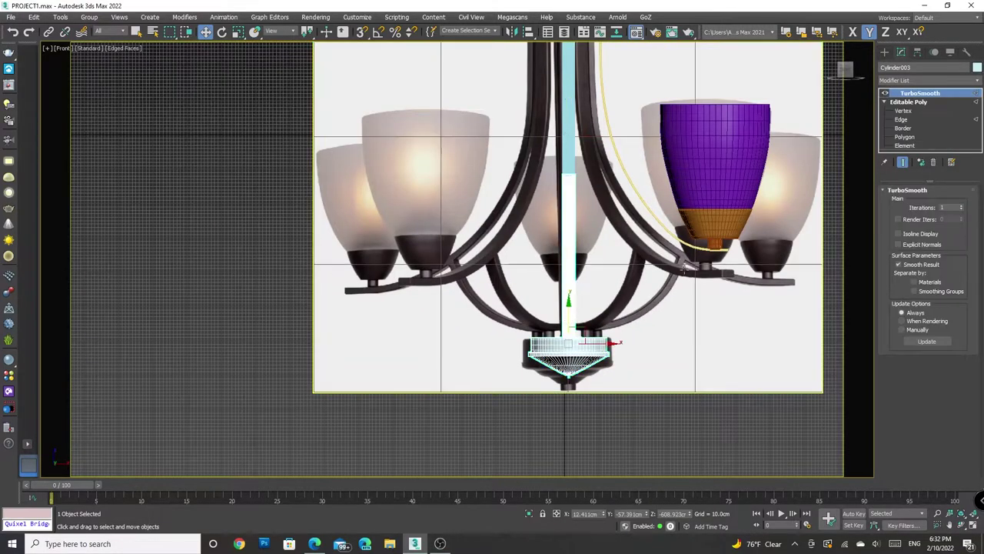
pyautogui.click(696, 245)
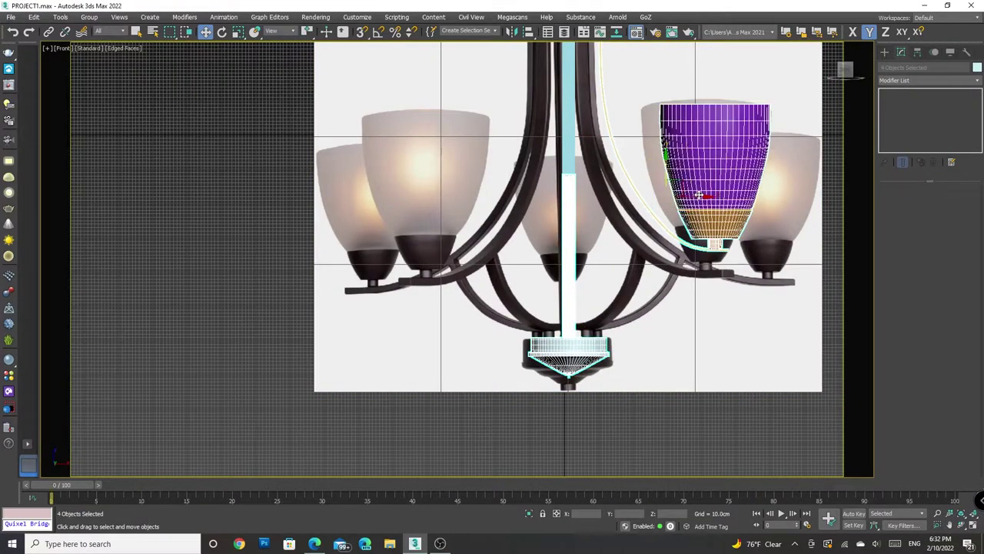
pyautogui.click(528, 512)
# Turn isolation off and back on for the shade and arm, then choose Line under Shapes
pyautogui.click(529, 513)
pyautogui.click(529, 513)
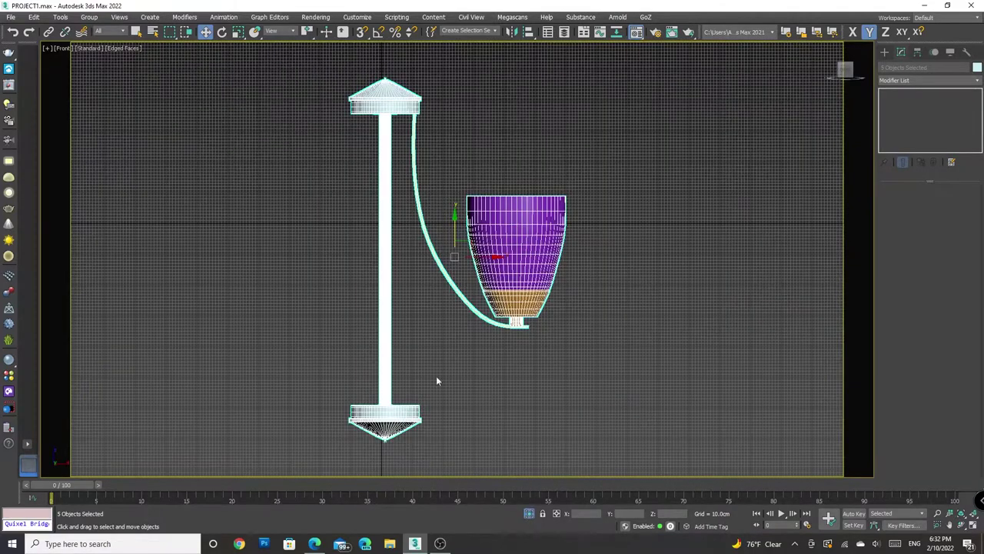
pyautogui.click(884, 52)
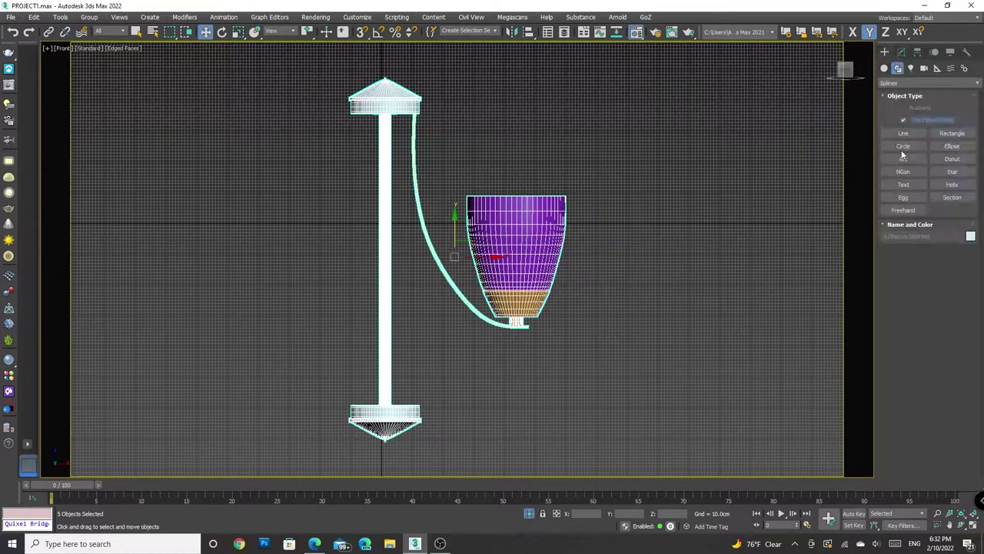
pyautogui.click(904, 133)
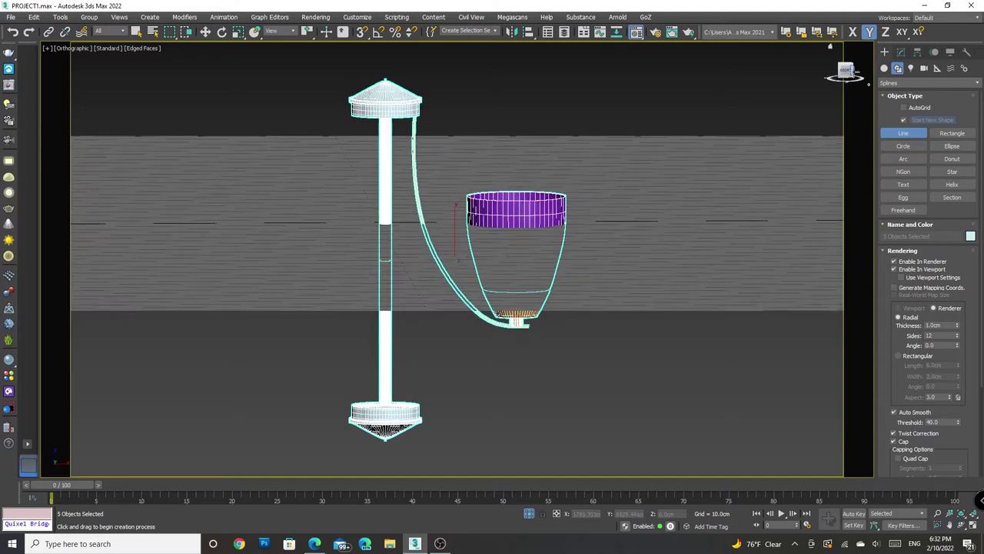
# Sketch a trial arm curve from the base in Front view, then cancel it
pyautogui.keyDown('alt'); pyautogui.moveTo(687, 288); pyautogui.dragTo(688, 288, button='middle'); pyautogui.keyUp('alt')
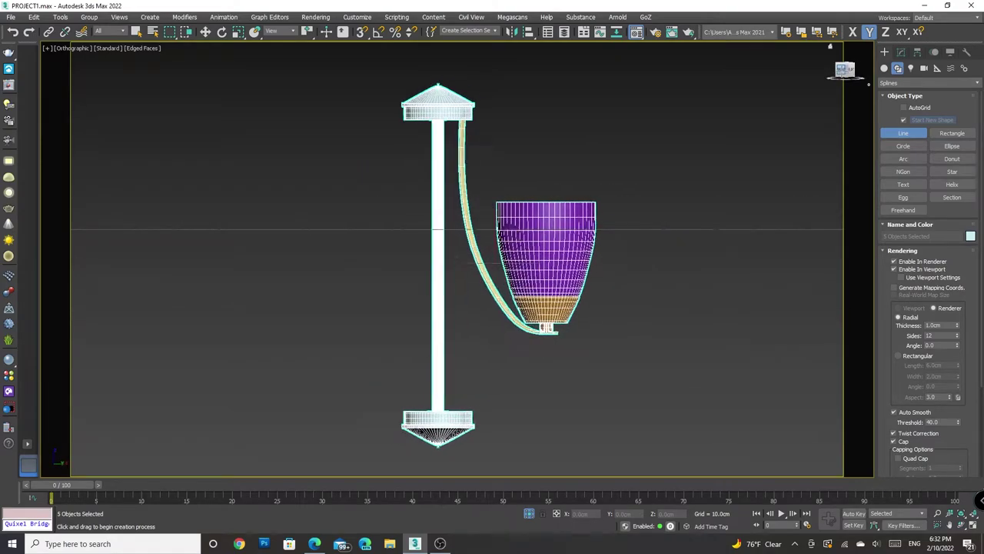
pyautogui.press('f')
pyautogui.click(405, 409)
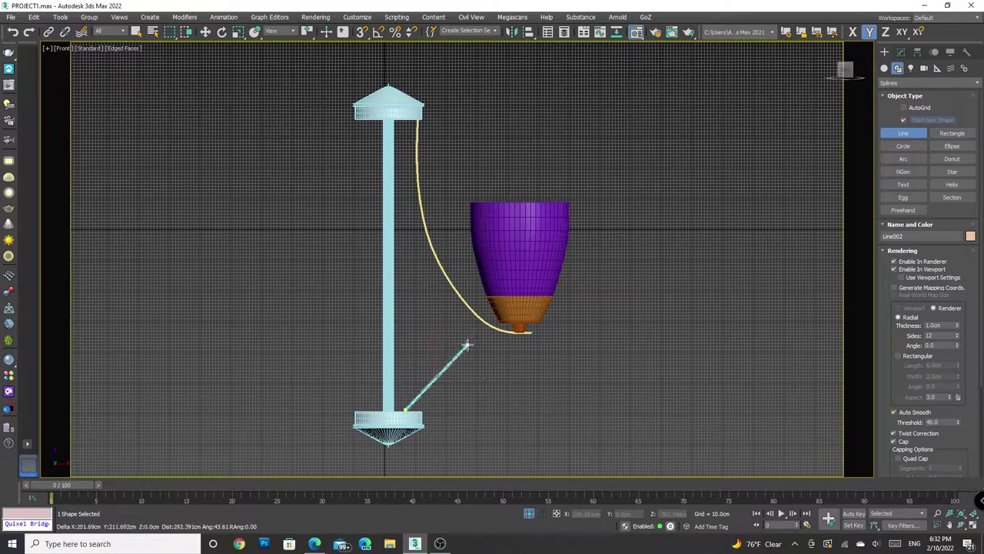
pyautogui.moveTo(496, 329); pyautogui.dragTo(509, 325)
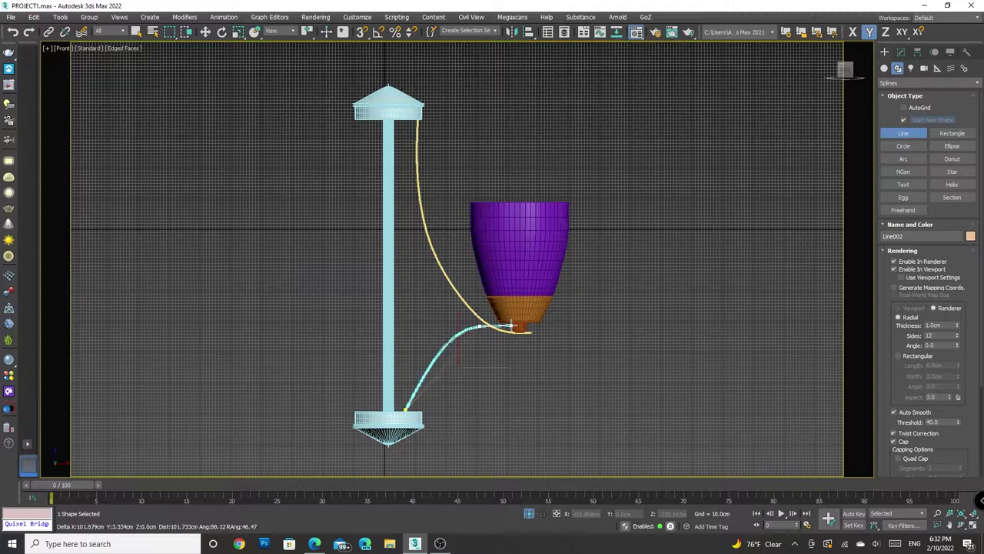
pyautogui.hotkey('ctrl', 'a')
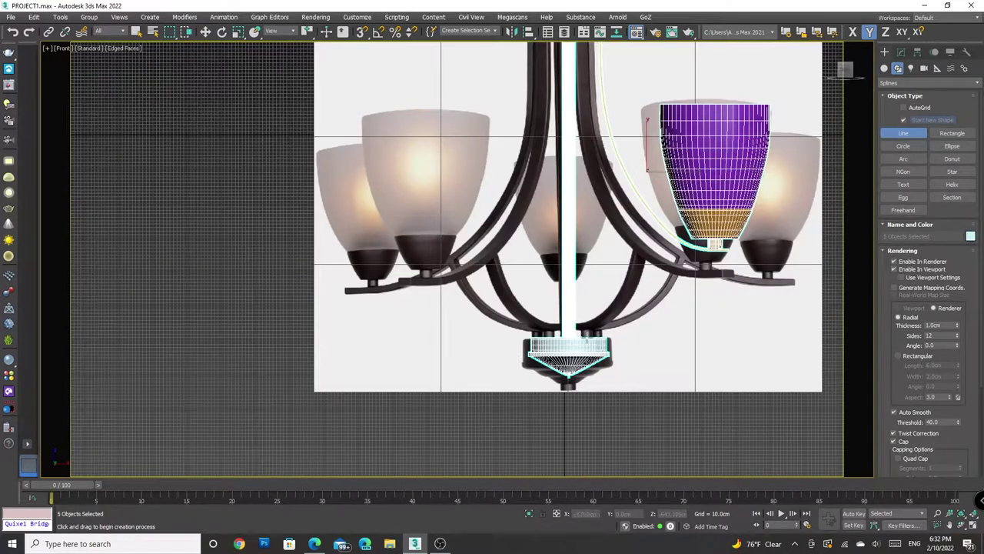
# Draw a curved Bezier line from the column's base up to the shade's bottom
pyautogui.click(584, 332)
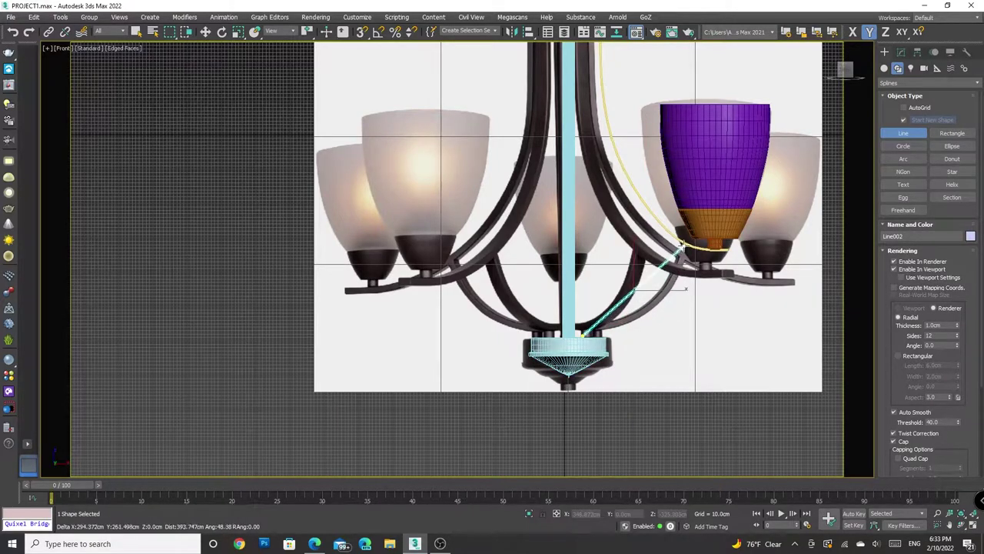
pyautogui.moveTo(681, 243)
pyautogui.mouseDown()
pyautogui.moveTo(703, 177)
pyautogui.moveTo(688, 184)
pyautogui.moveTo(702, 206)
pyautogui.moveTo(640, 316)
pyautogui.moveTo(696, 223)
pyautogui.mouseUp()
pyautogui.rightClick(689, 184)
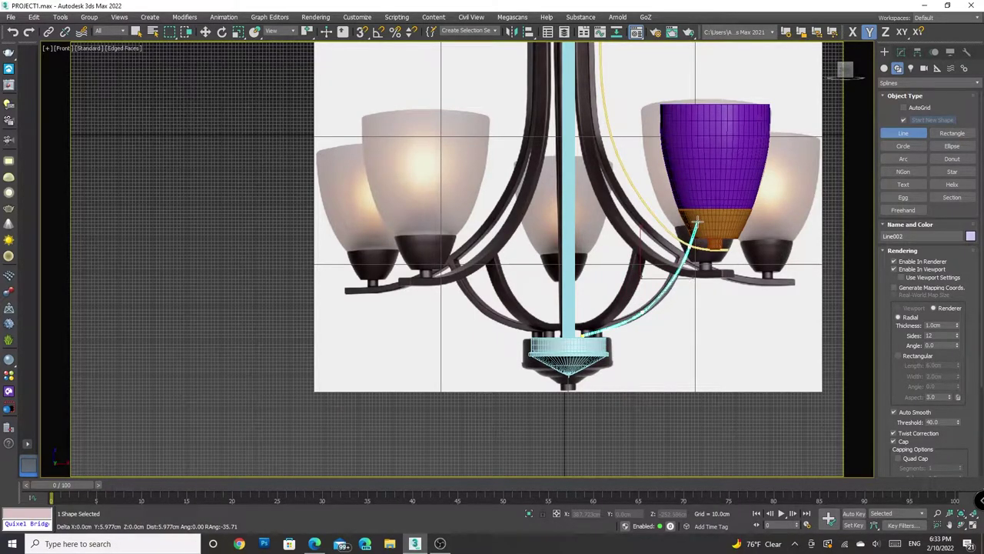
pyautogui.rightClick(696, 223)
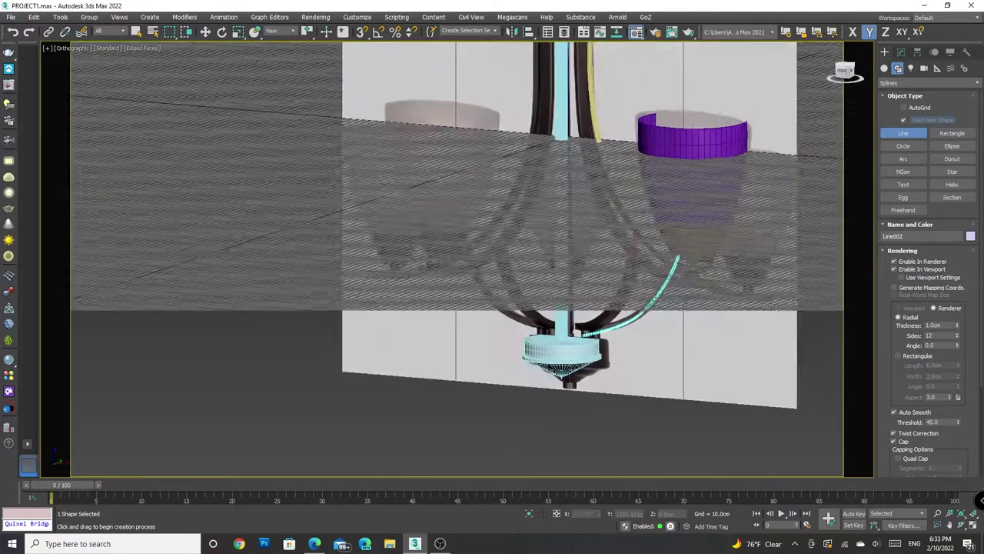
pyautogui.moveTo(843, 73); pyautogui.dragTo(869, 85)
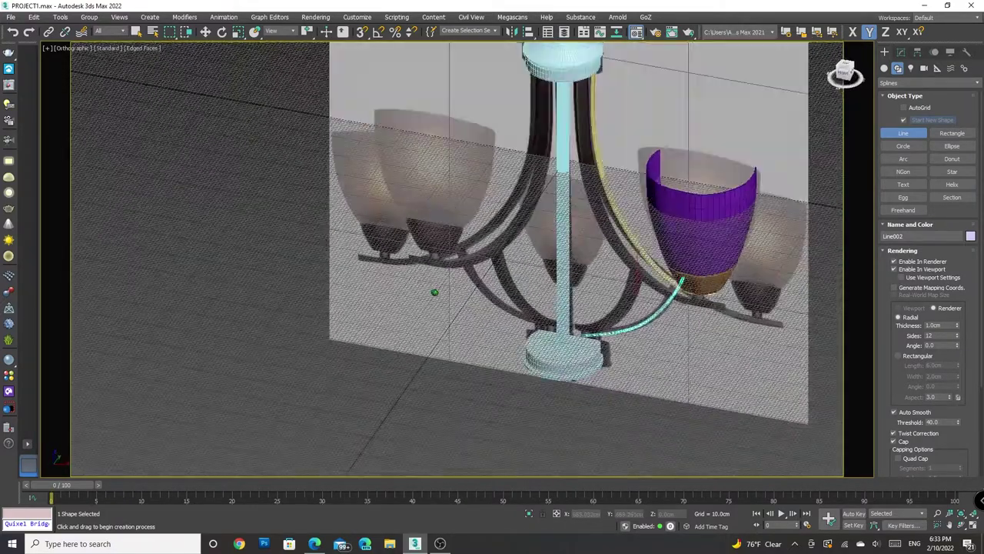
pyautogui.scroll(-5, 961, 371)
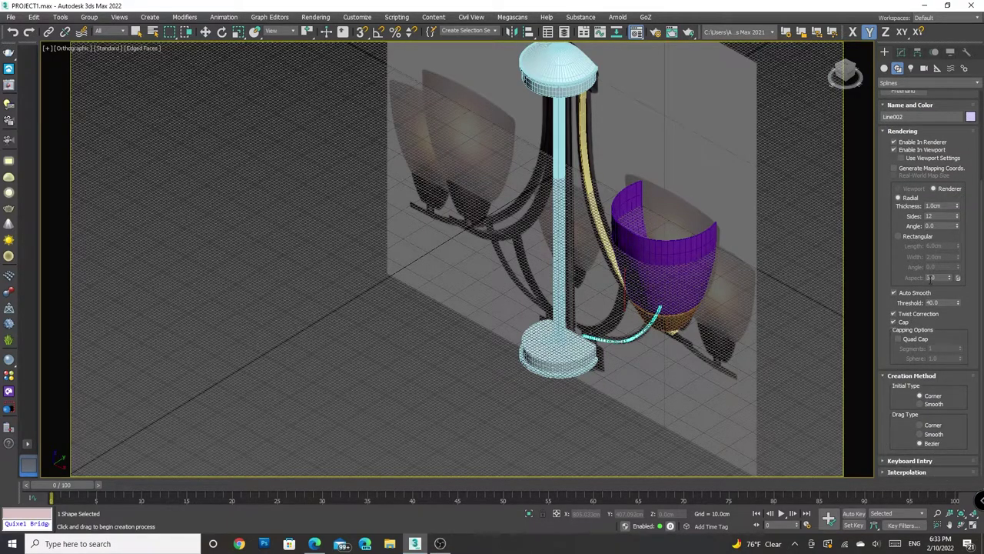
pyautogui.scroll(2, 932, 253)
pyautogui.scroll(3, 932, 251)
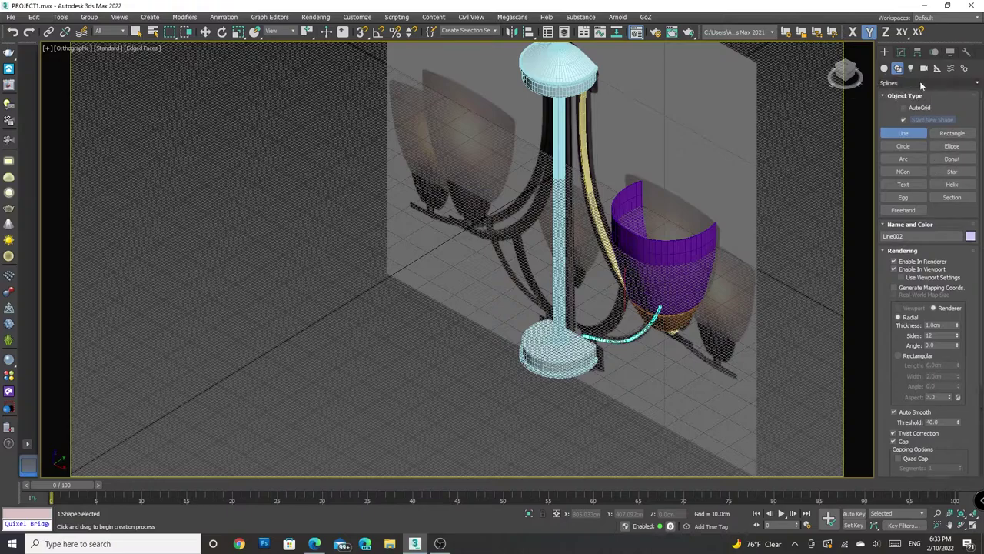
# Raise the new arm line's rendering thickness to 3.02 cm
pyautogui.press('w')
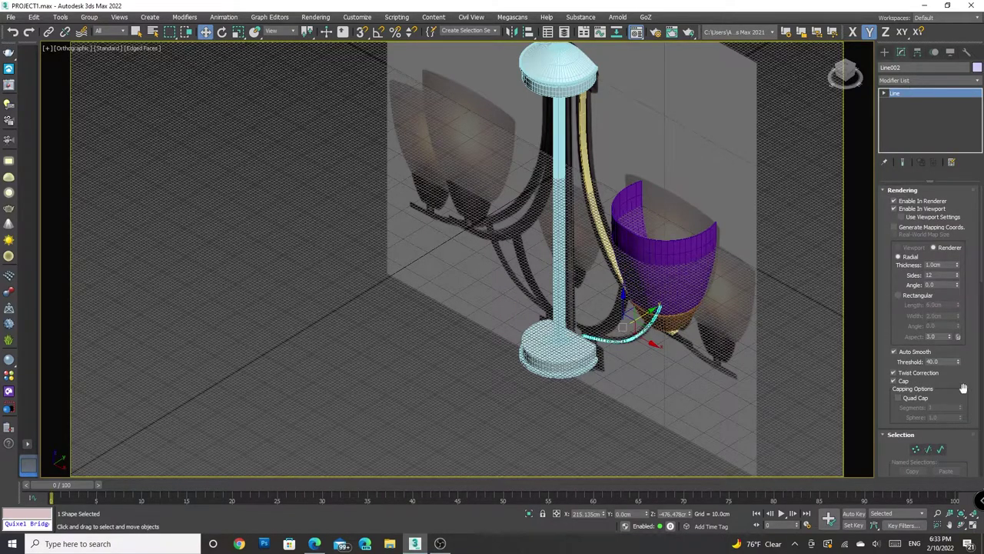
pyautogui.scroll(2, 623, 321)
pyautogui.moveTo(957, 264); pyautogui.dragTo(966, 165)
pyautogui.keyDown('alt'); pyautogui.moveTo(461, 231); pyautogui.dragTo(357, 235, button='middle'); pyautogui.keyUp('alt')
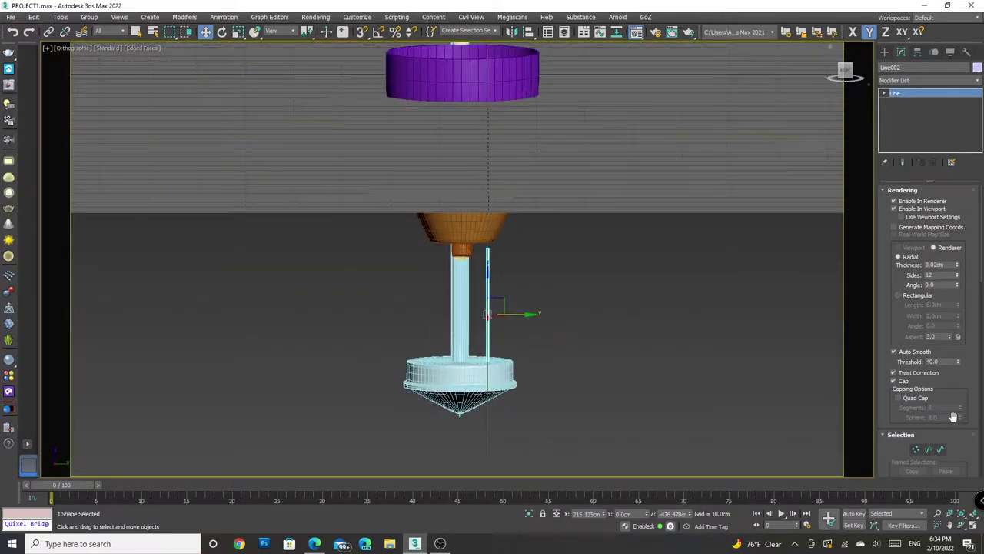
# Try a larger rendering thickness on the arm line, then undo it
pyautogui.moveTo(957, 264); pyautogui.dragTo(931, 471)
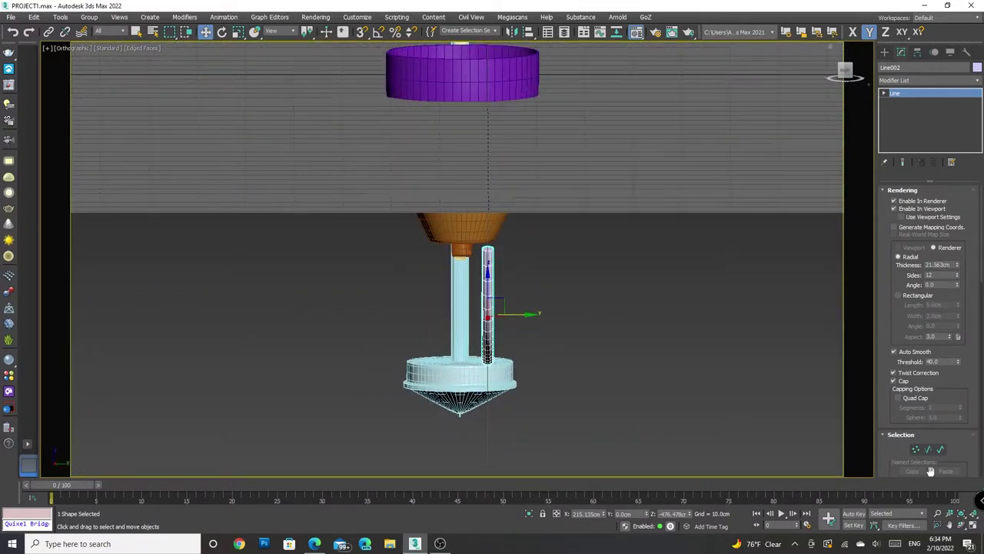
pyautogui.hotkey('ctrl', 'z')
pyautogui.click(845, 70)
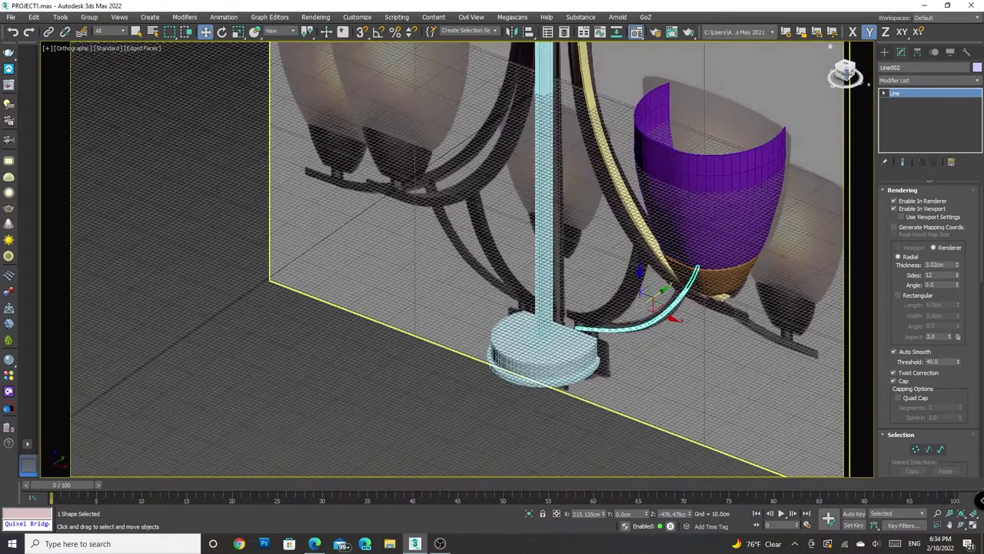
# Add a Shell modifier to Line002 from the Modifier List
pyautogui.click(913, 78)
pyautogui.click(913, 78)
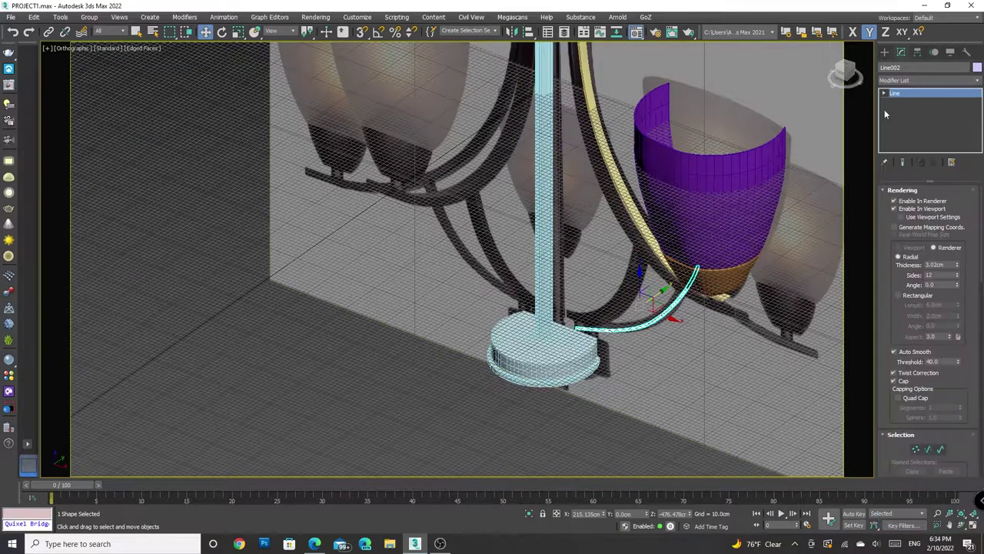
pyautogui.click(914, 80)
pyautogui.write('sh')
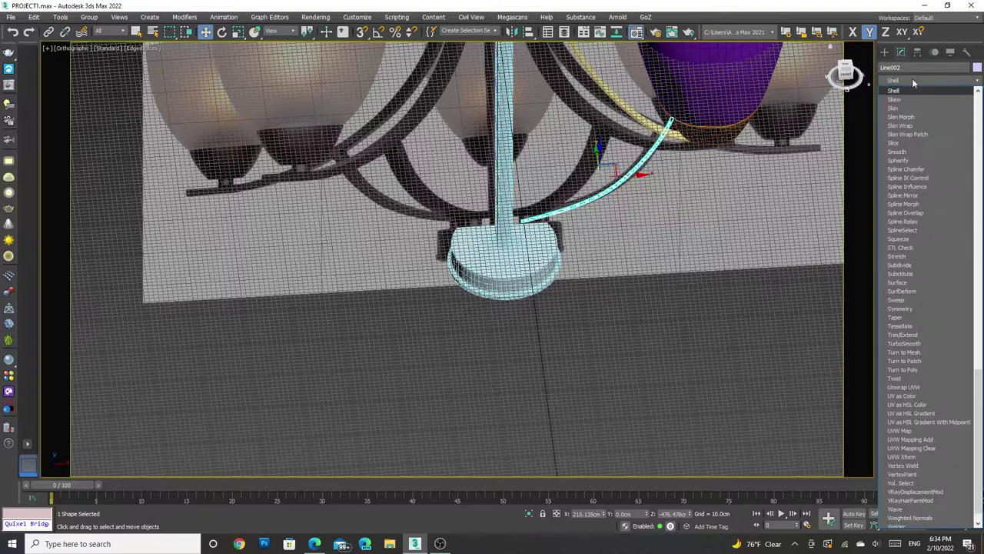
pyautogui.press('Return')
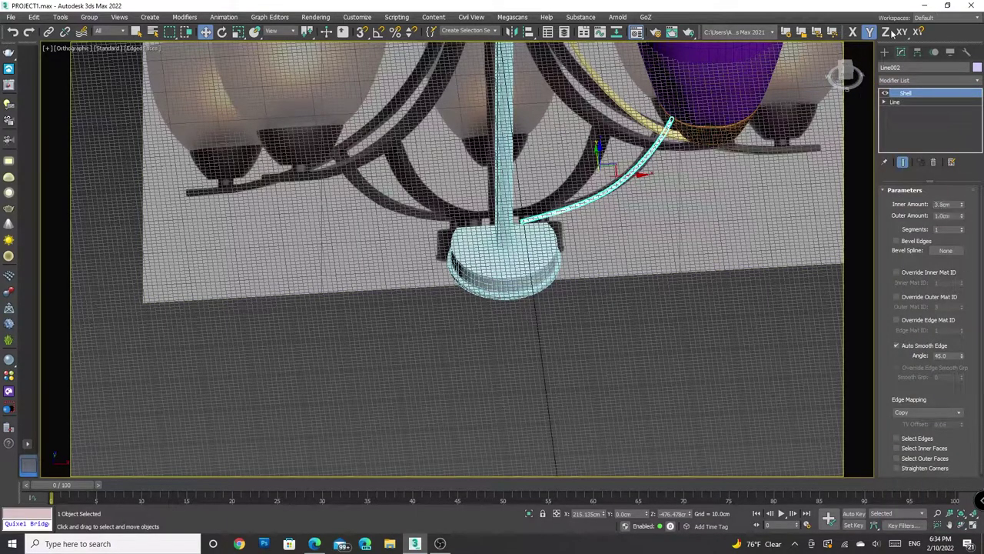
pyautogui.scroll(5, 664, 131)
pyautogui.scroll(2, 538, 231)
# Reselect Line002 and keep its Shell at Inner 3.8 cm, Outer 1.0 cm
pyautogui.click(824, 82)
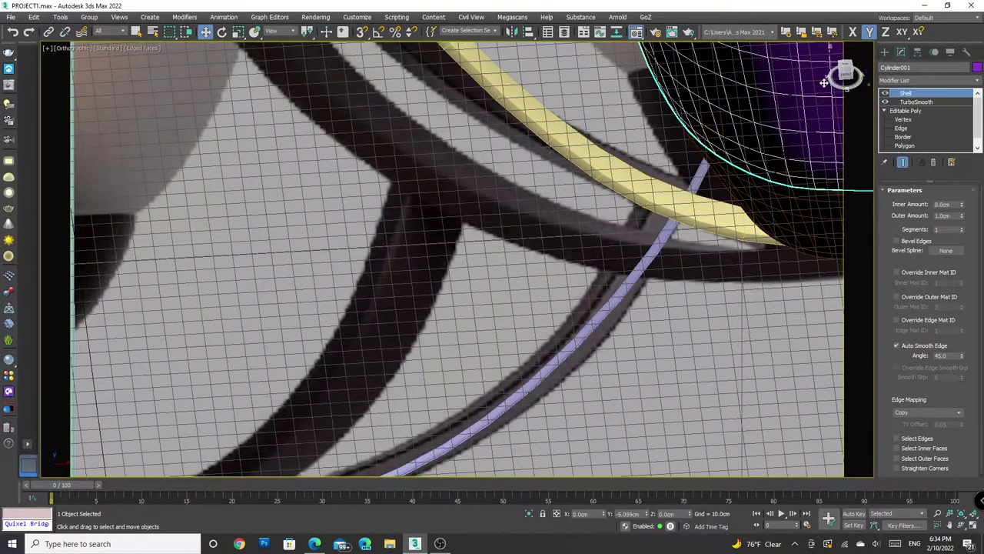
pyautogui.click(652, 262)
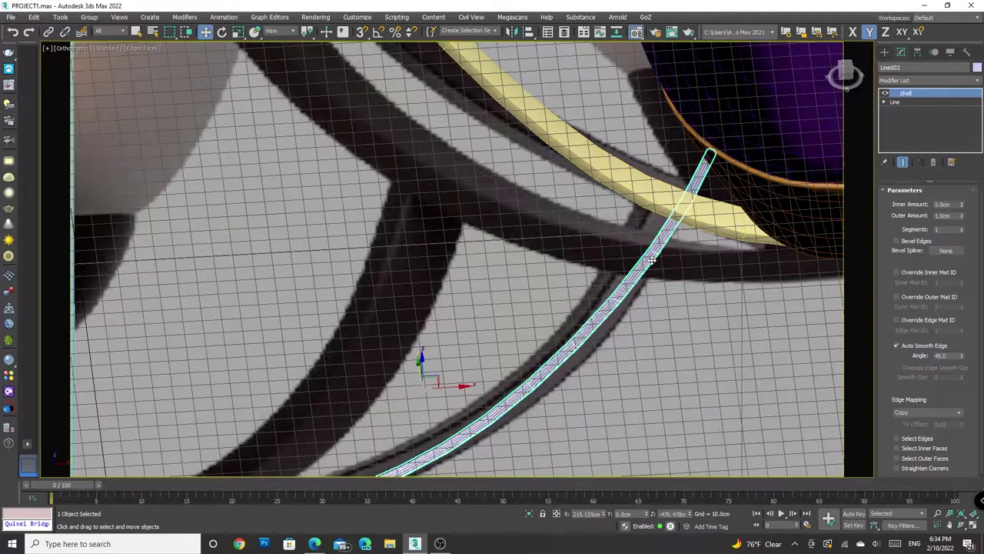
pyautogui.scroll(-3, 565, 347)
pyautogui.scroll(3, 566, 347)
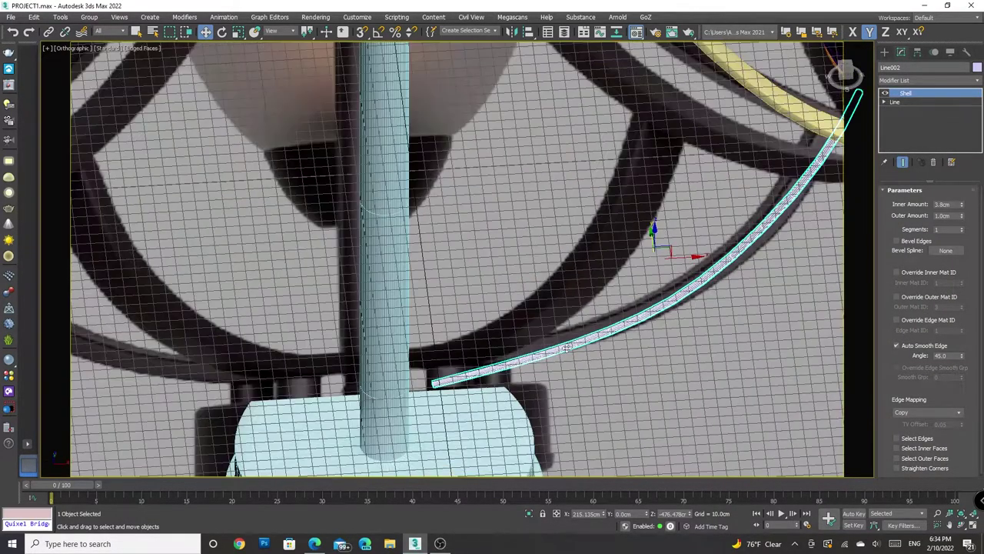
pyautogui.scroll(-3, 599, 344)
pyautogui.scroll(-2, 741, 281)
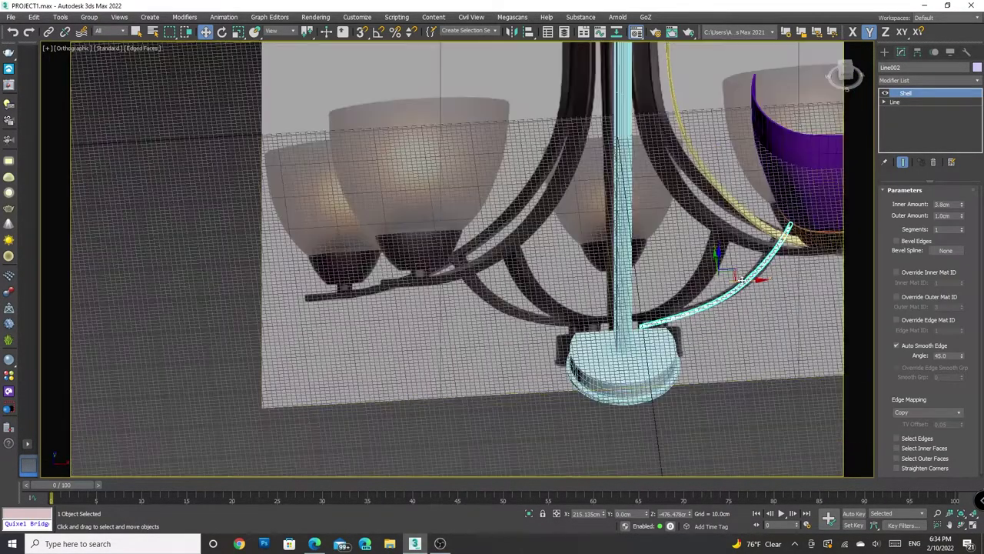
pyautogui.scroll(-2, 742, 283)
pyautogui.scroll(-3, 742, 283)
# Shift-move a Copy clone of the arm downward
pyautogui.click(744, 173)
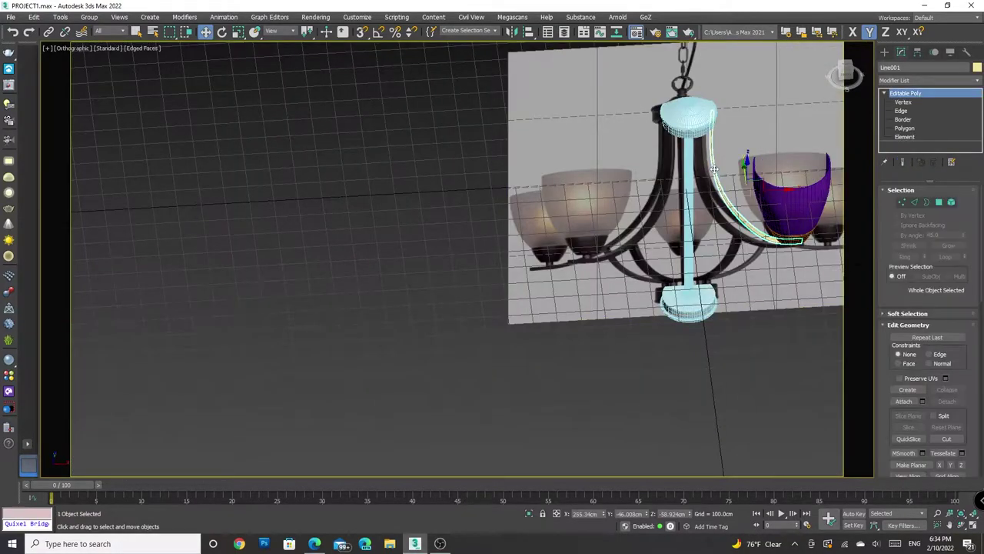
pyautogui.press('f')
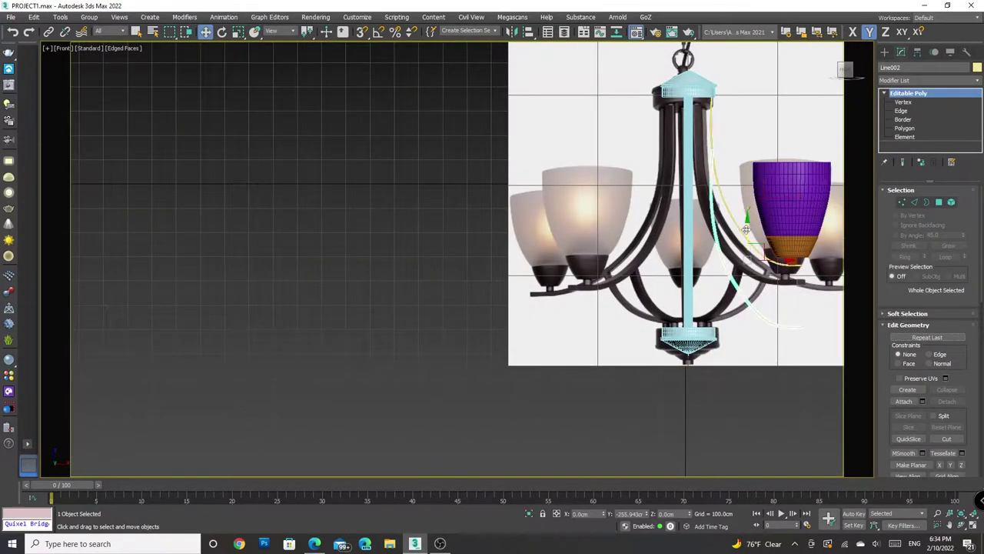
pyautogui.keyDown('shift'); pyautogui.moveTo(746, 169); pyautogui.dragTo(746, 234); pyautogui.keyUp('shift')
pyautogui.click(440, 240)
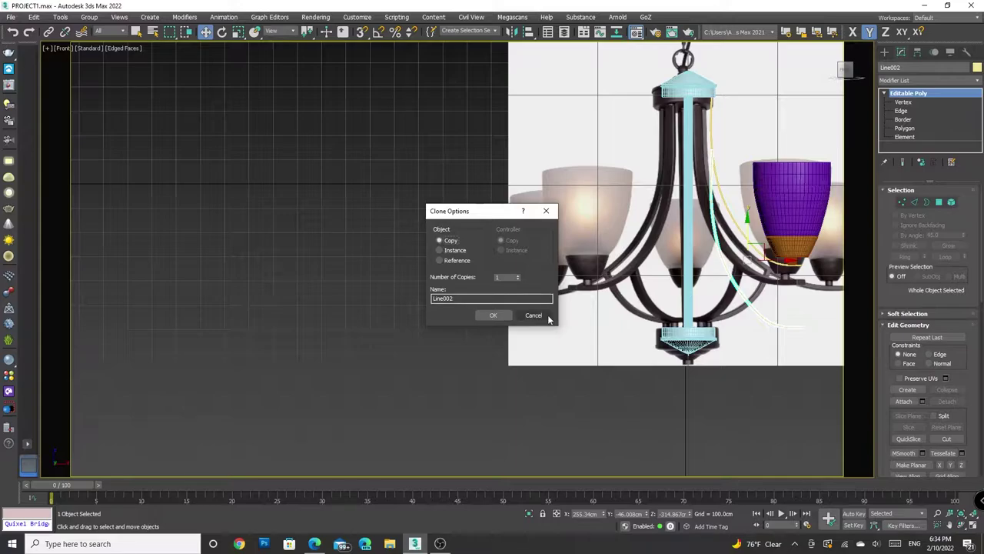
pyautogui.click(493, 315)
# Mirror the arm copy on the Y axis with Clone Selection set to Copy
pyautogui.click(518, 33)
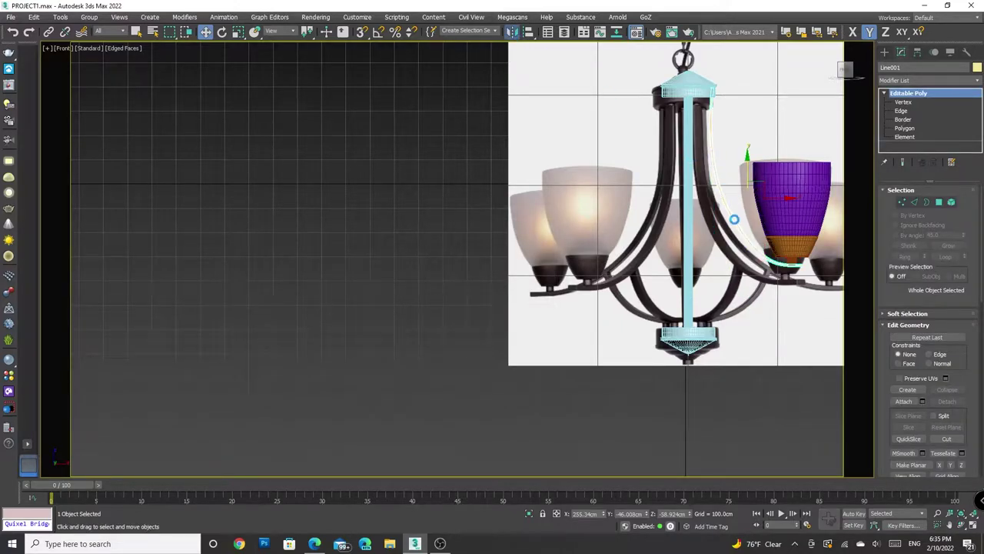
pyautogui.click(473, 296)
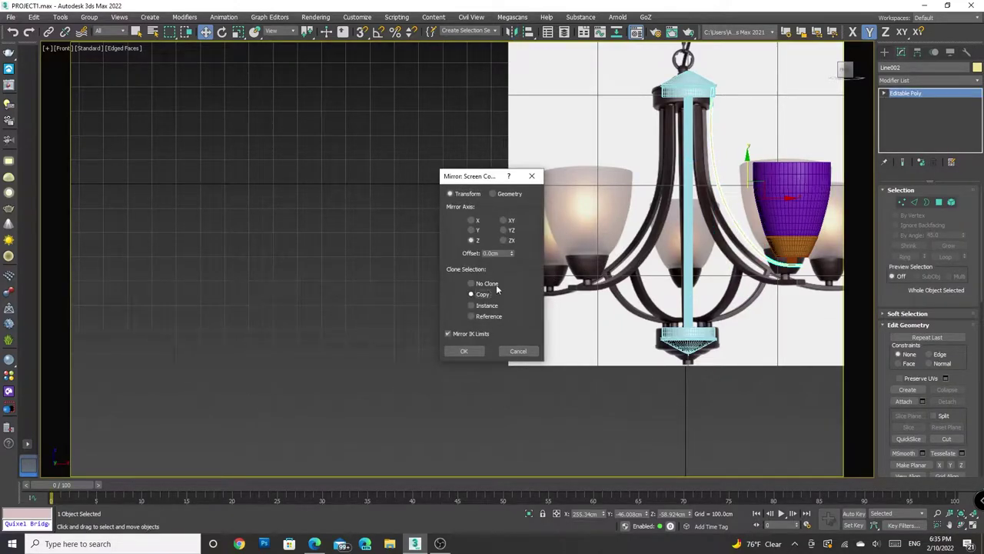
pyautogui.click(473, 232)
pyautogui.click(465, 351)
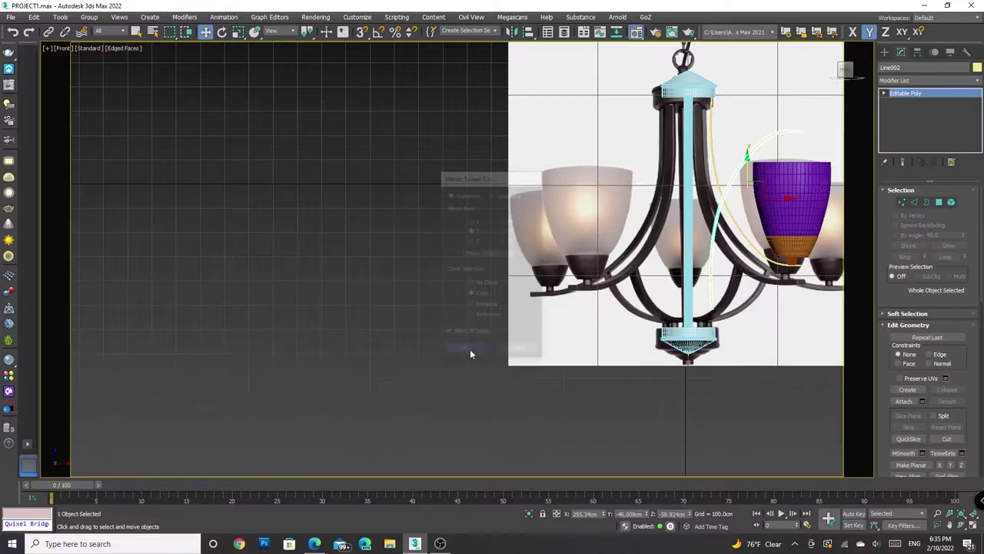
# Mirror the original arm on the X axis as another copy
pyautogui.click(742, 169)
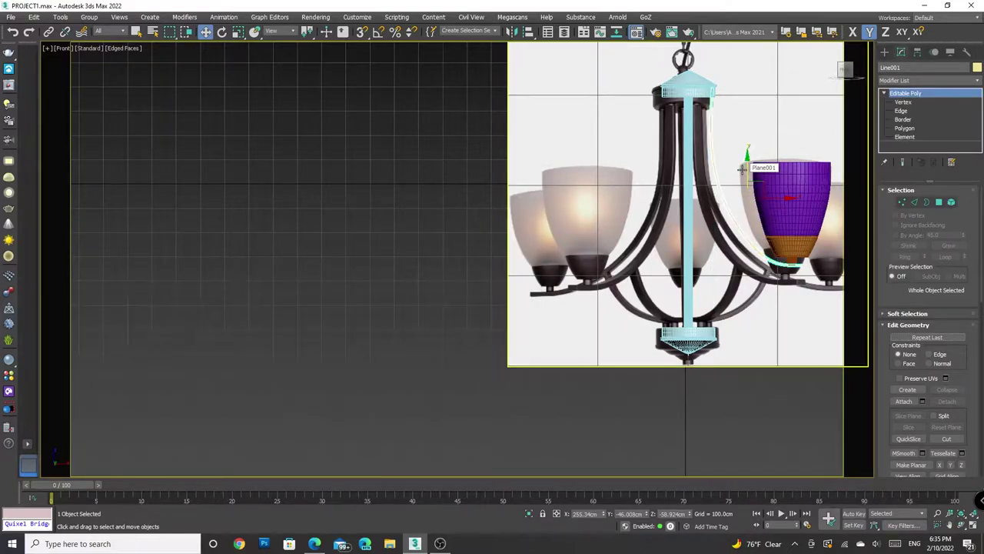
pyautogui.click(511, 32)
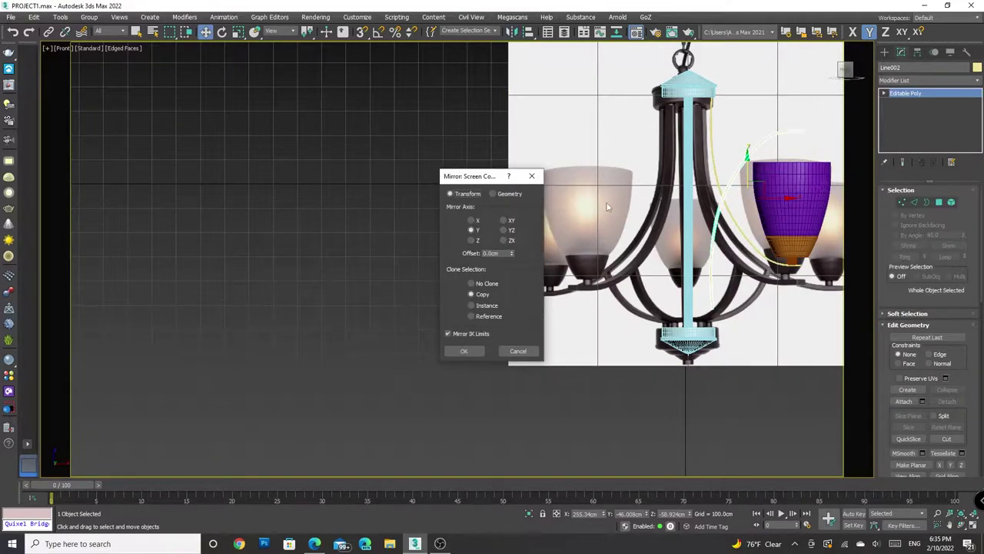
pyautogui.click(473, 240)
pyautogui.click(472, 222)
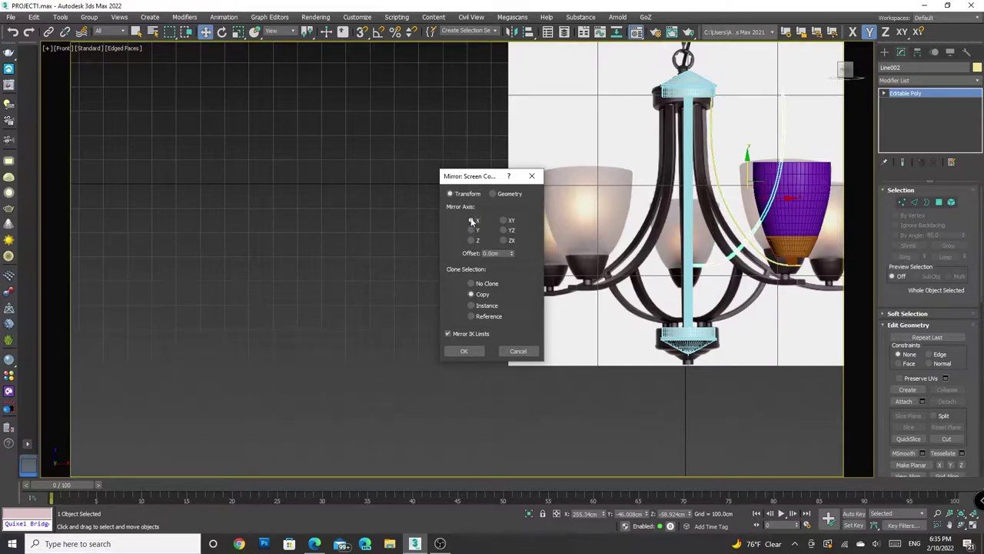
pyautogui.click(464, 352)
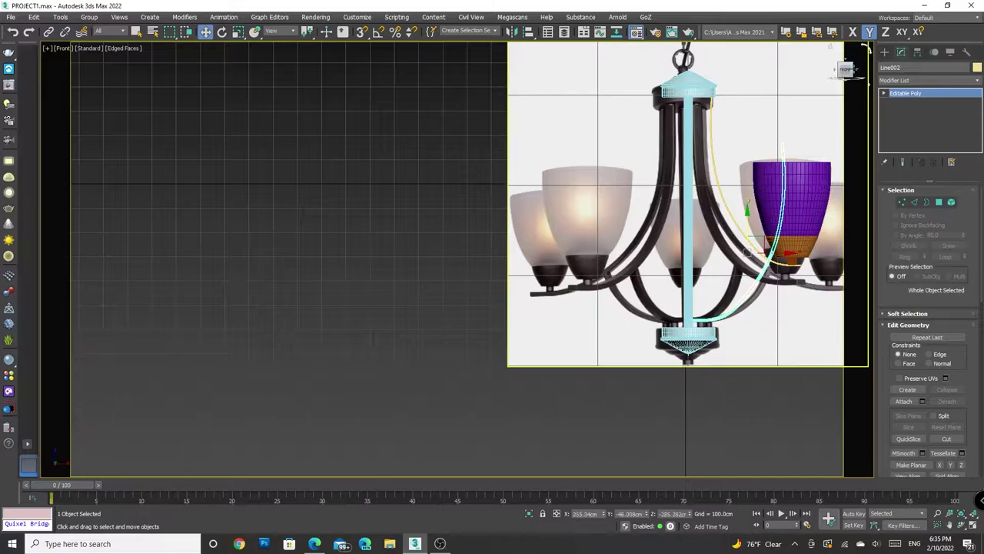
pyautogui.moveTo(844, 68); pyautogui.dragTo(846, 71)
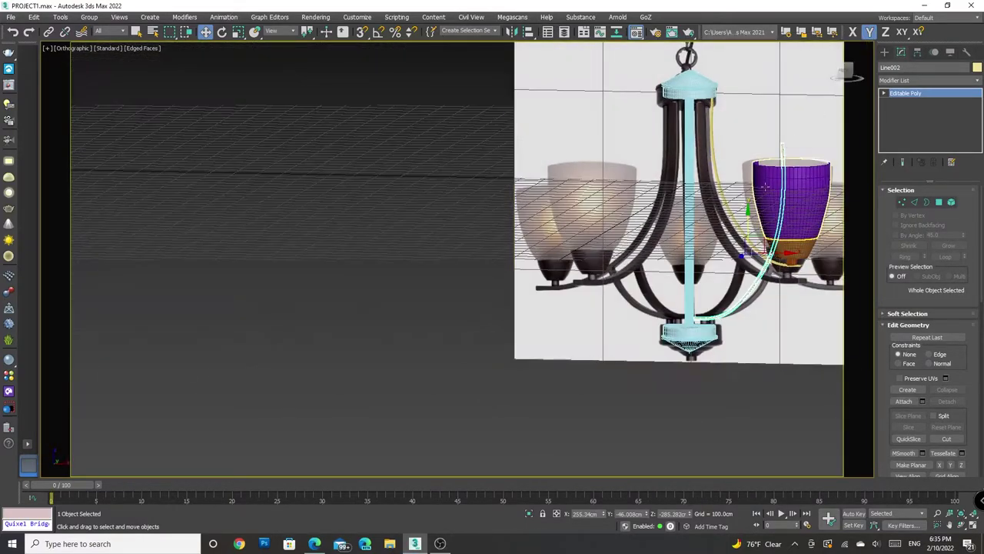
pyautogui.click(844, 69)
pyautogui.click(883, 93)
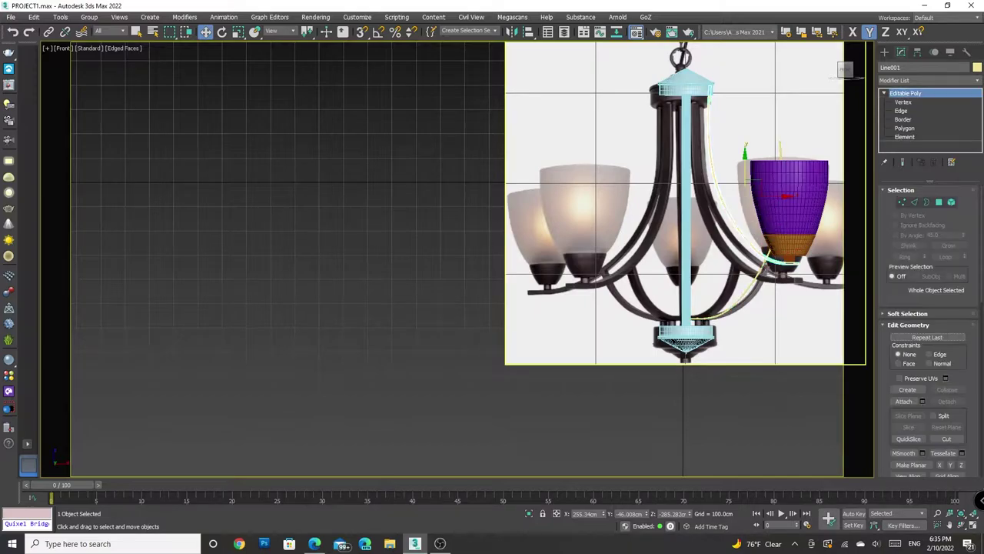
# Select the arm, centre pole, base, canopy and purple shade, and isolate them
pyautogui.click(780, 200)
pyautogui.keyDown('ctrl'); pyautogui.click(760, 298); pyautogui.keyUp('ctrl')
pyautogui.keyDown('ctrl'); pyautogui.click(666, 168); pyautogui.keyUp('ctrl')
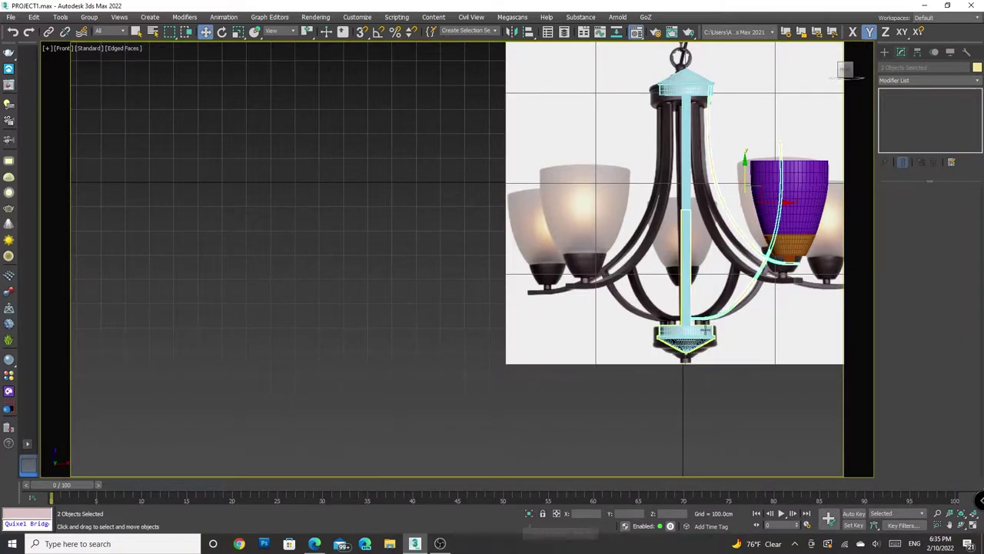
pyautogui.keyDown('ctrl'); pyautogui.click(681, 77); pyautogui.keyUp('ctrl')
pyautogui.keyDown('ctrl'); pyautogui.click(788, 230); pyautogui.keyUp('ctrl')
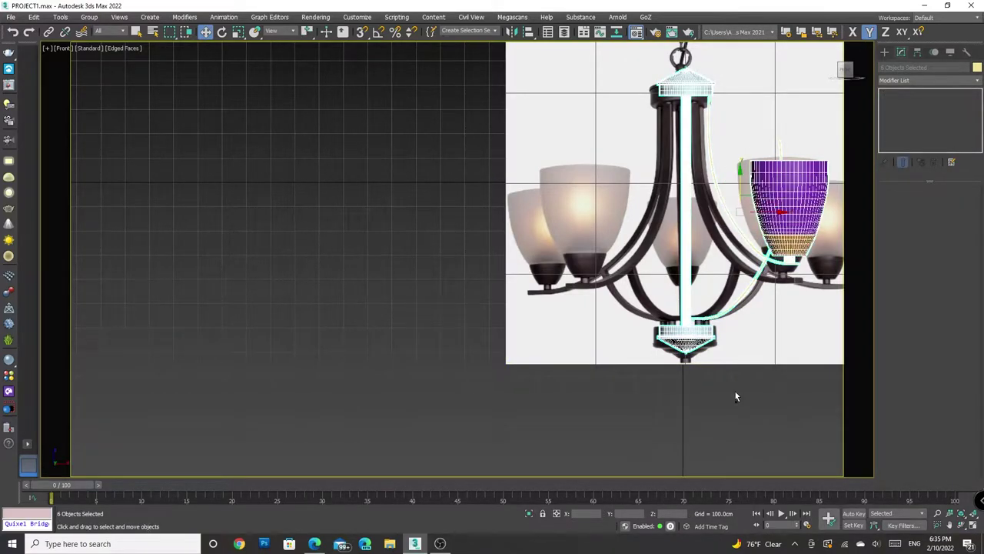
pyautogui.click(529, 514)
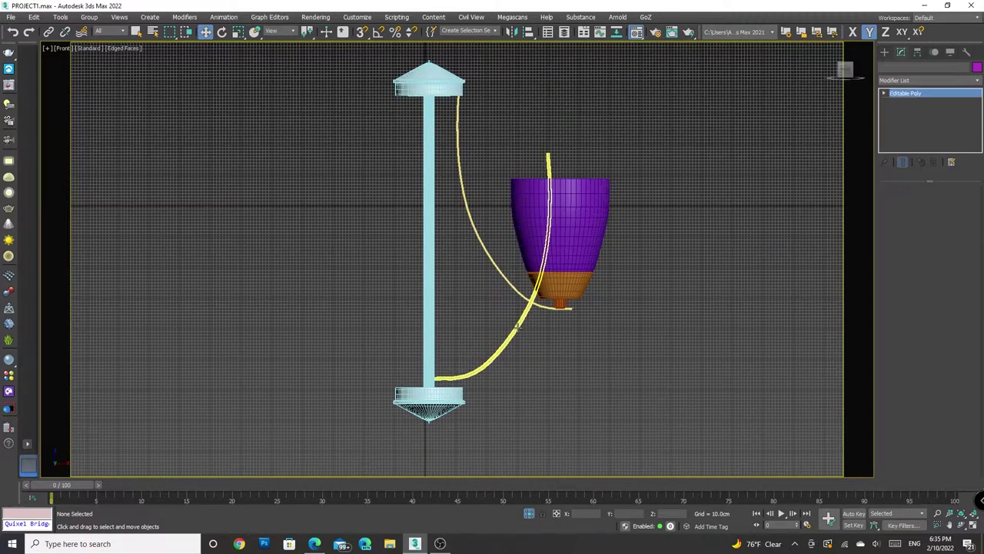
# Enter Vertex level on Line002 and box-select its lower endpoint vertices
pyautogui.click(517, 326)
pyautogui.click(884, 93)
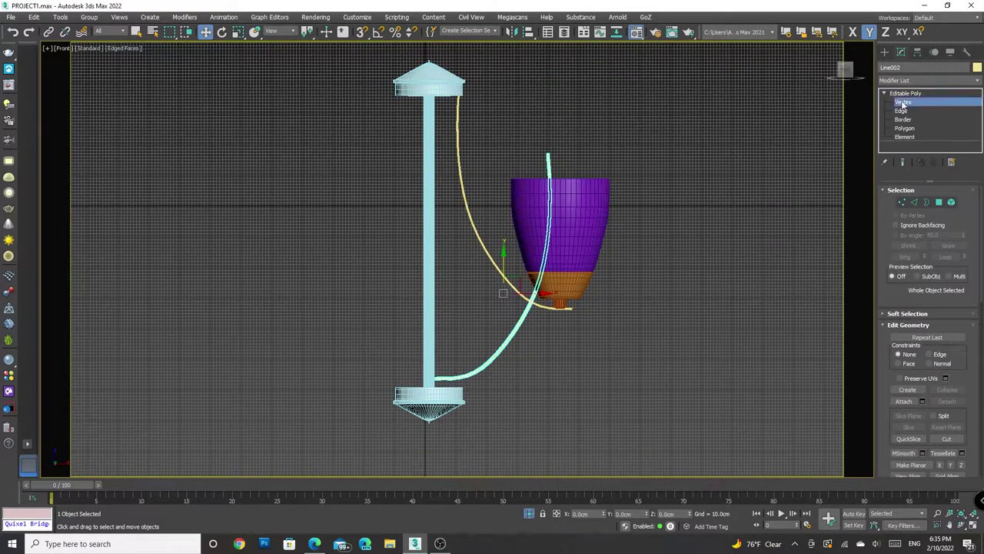
pyautogui.click(903, 101)
pyautogui.click(588, 191)
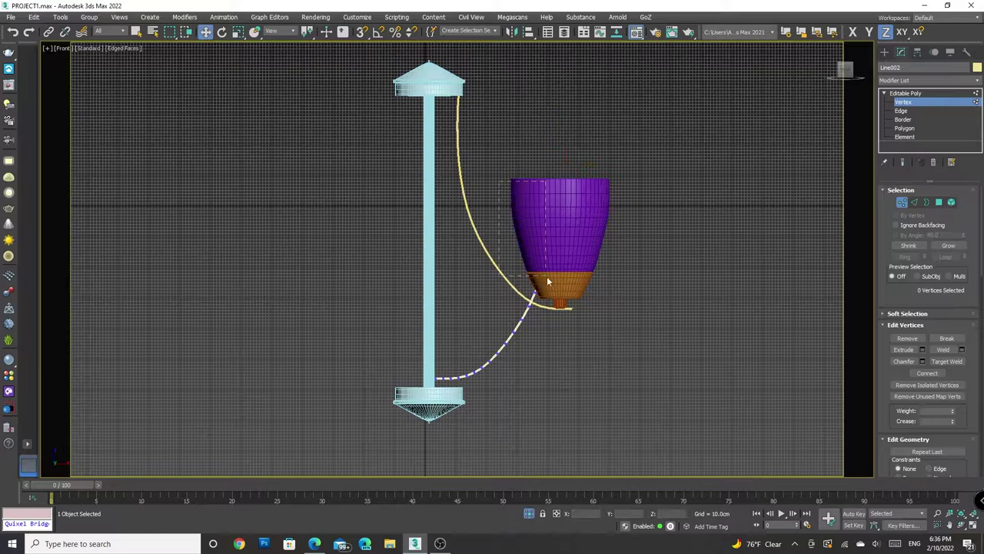
pyautogui.scroll(4, 557, 301)
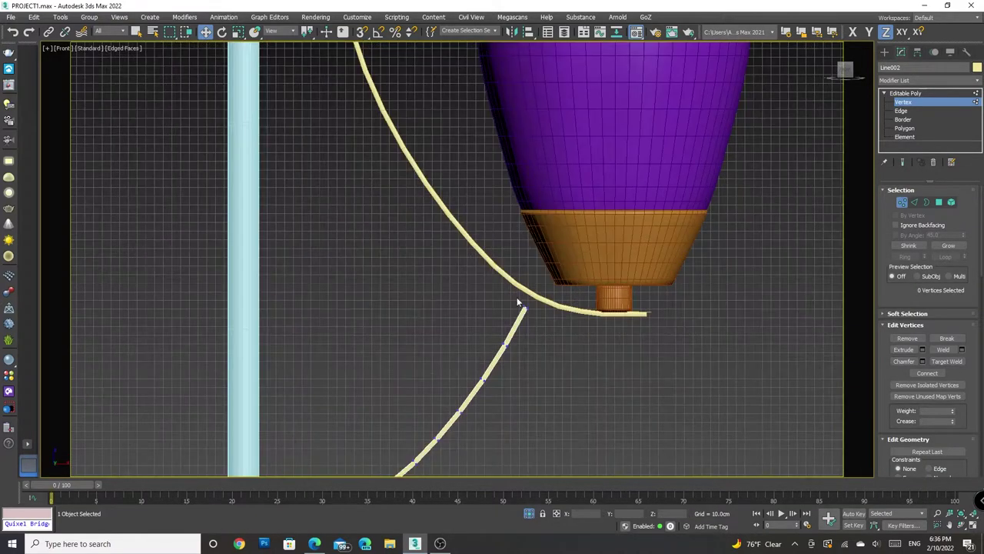
pyautogui.moveTo(511, 296); pyautogui.dragTo(550, 329)
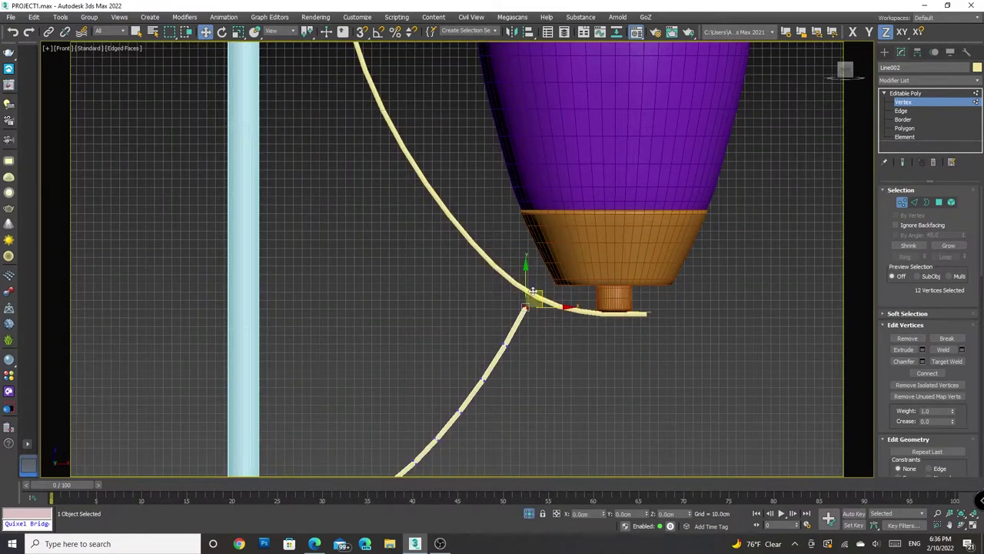
pyautogui.click(554, 371)
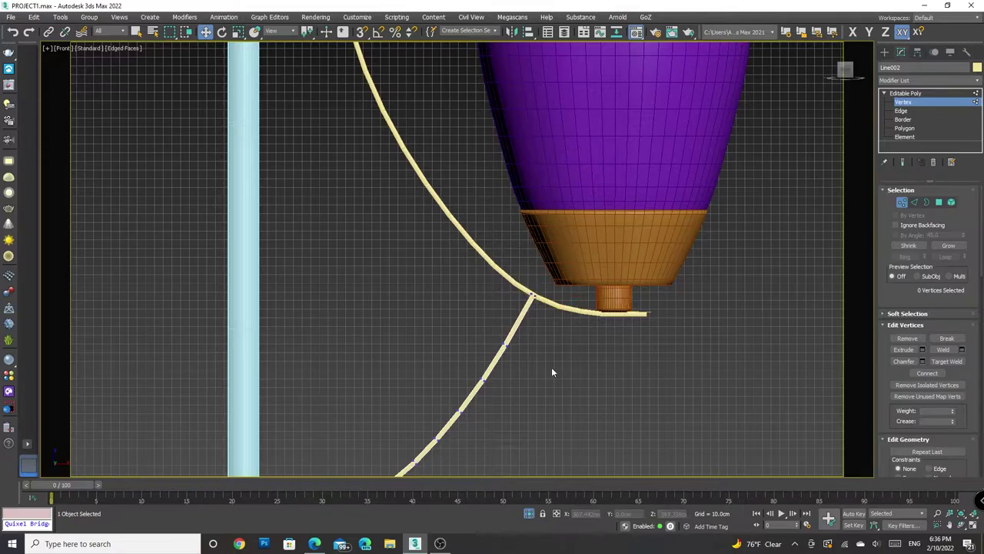
# Box-select all of Line002's vertices in front view, dismissing the quad menu
pyautogui.moveTo(423, 189)
pyautogui.keyDown('alt'); pyautogui.mouseDown(button='middle')
pyautogui.moveTo(145, 314)
pyautogui.moveTo(842, 77)
pyautogui.mouseUp(button='middle'); pyautogui.keyUp('alt')
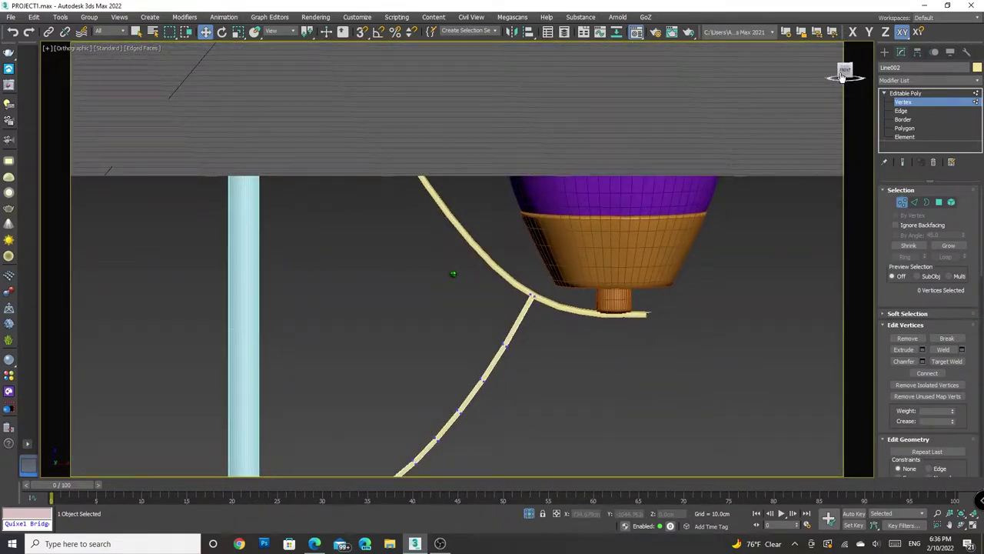
pyautogui.click(842, 77)
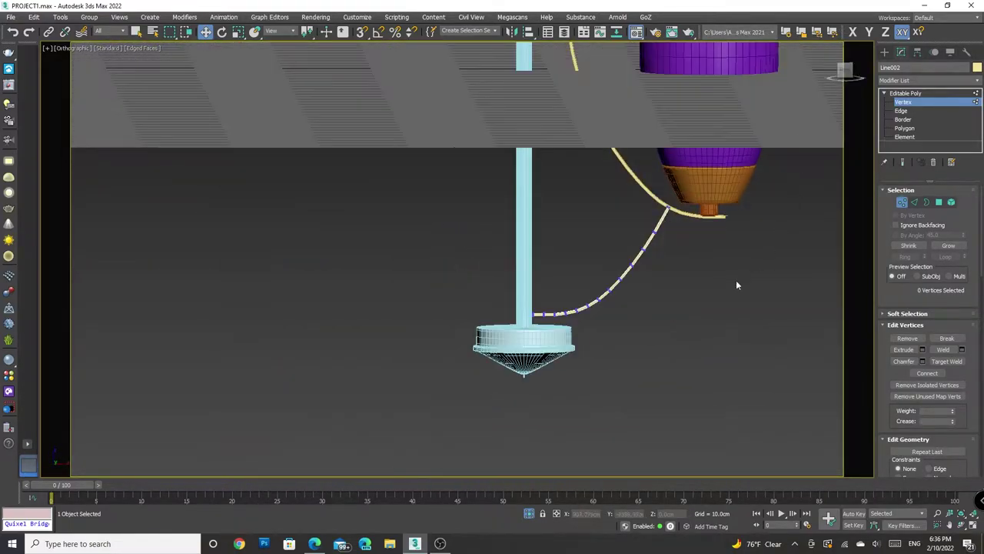
pyautogui.scroll(3, 735, 280)
pyautogui.scroll(2, 531, 291)
pyautogui.scroll(-2, 432, 208)
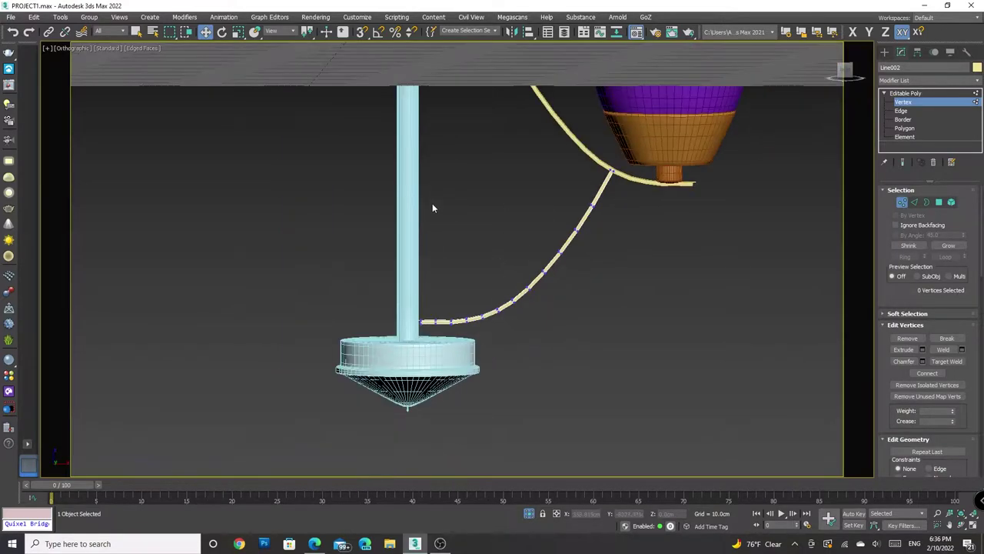
pyautogui.moveTo(616, 335); pyautogui.dragTo(617, 333)
pyautogui.rightClick(548, 266)
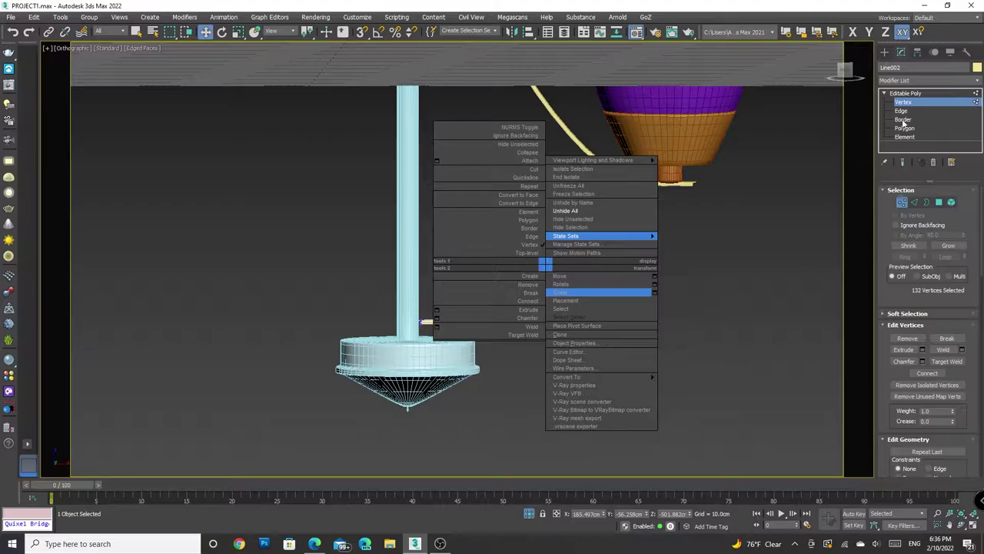
pyautogui.click(749, 231)
pyautogui.click(750, 231)
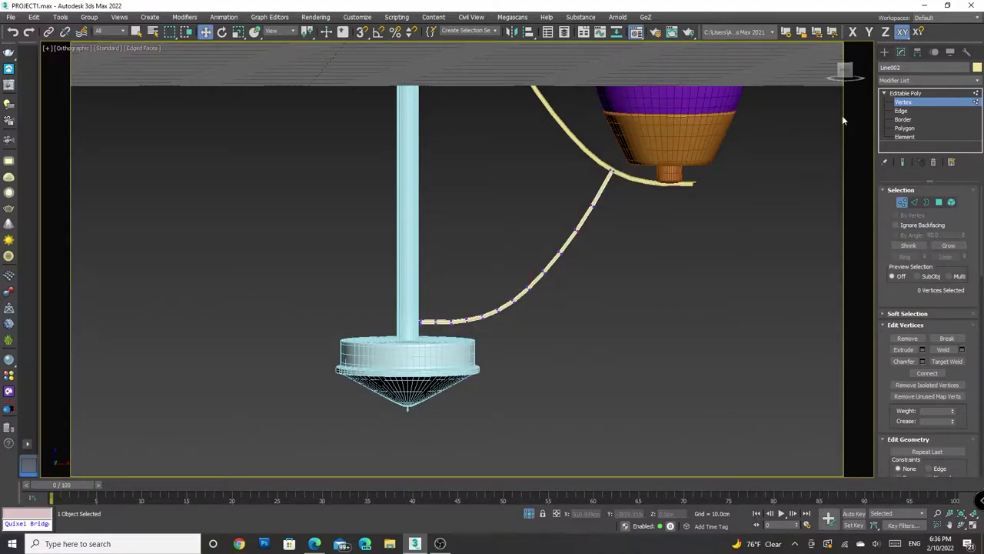
# Return to Front view and exit Vertex level to the whole line
pyautogui.moveTo(841, 116); pyautogui.dragTo(847, 70)
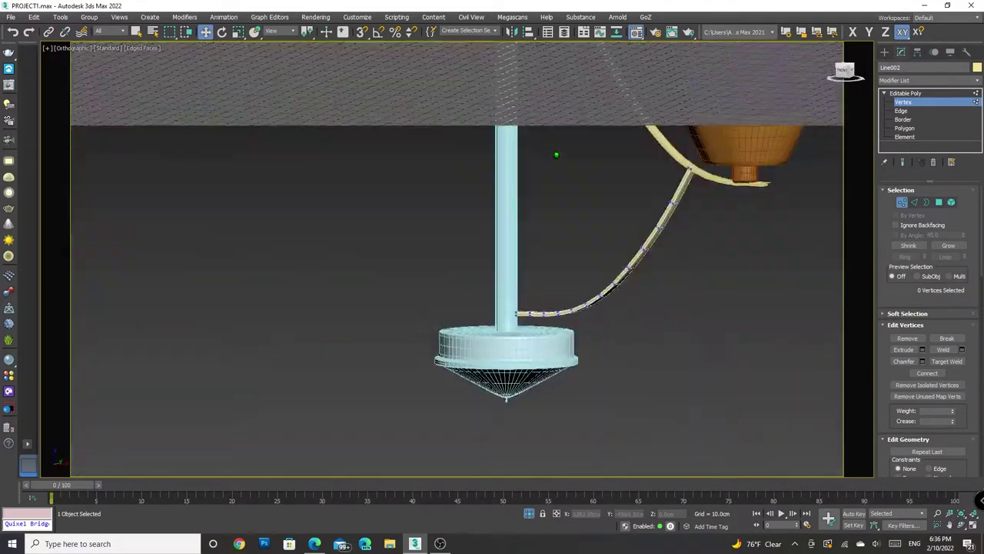
pyautogui.click(846, 71)
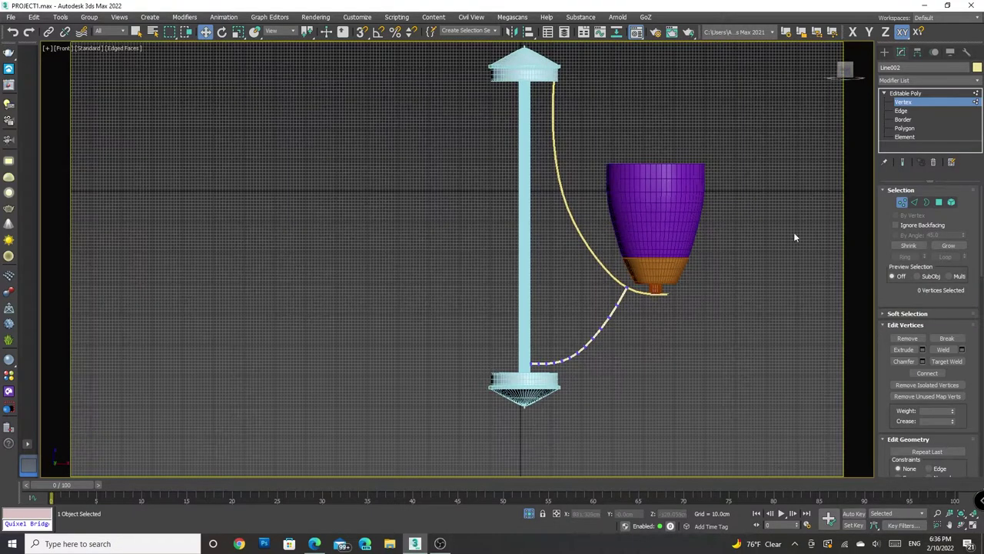
pyautogui.scroll(4, 533, 379)
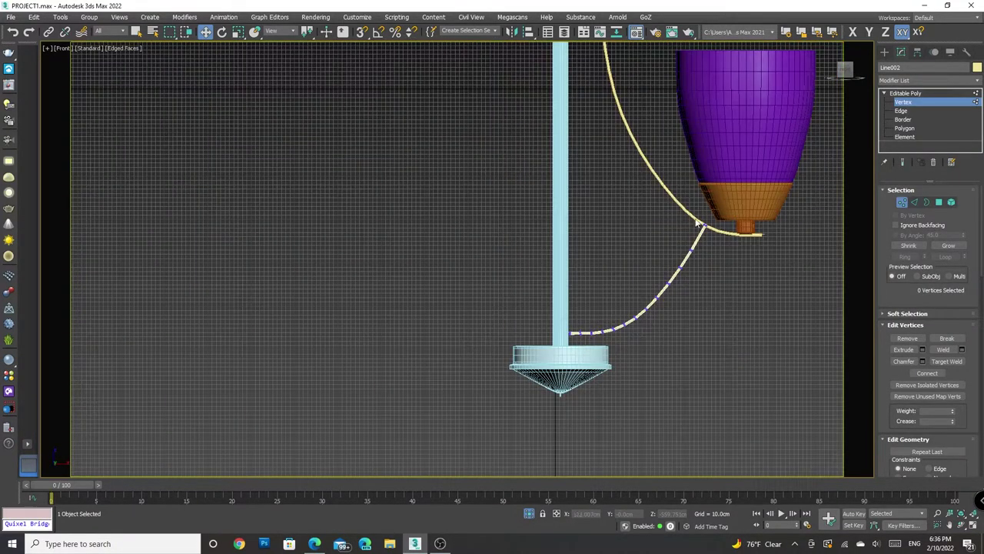
pyautogui.click(205, 31)
# Group the two curved arms as Group001
pyautogui.press('1')
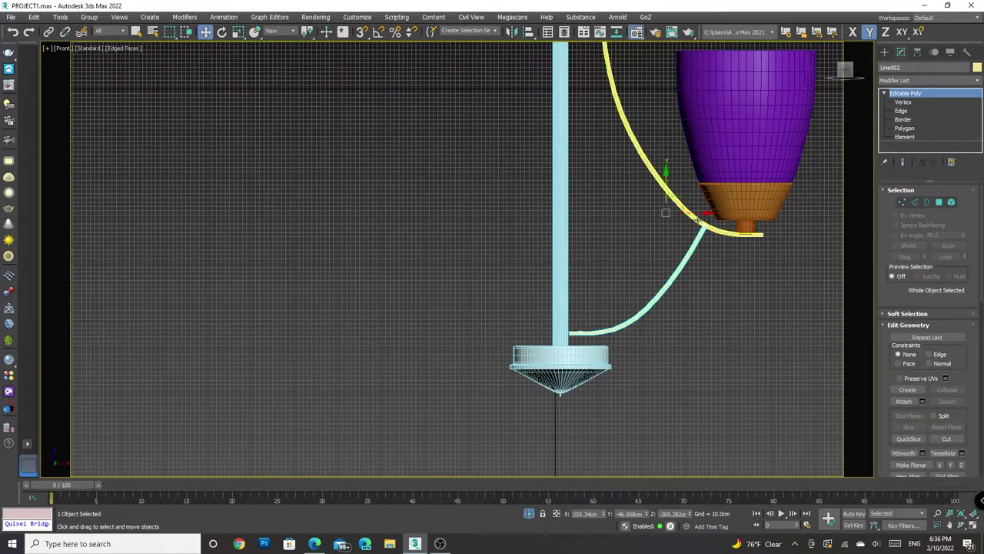
pyautogui.keyDown('ctrl'); pyautogui.click(595, 342); pyautogui.keyUp('ctrl')
pyautogui.click(89, 17)
pyautogui.click(97, 36)
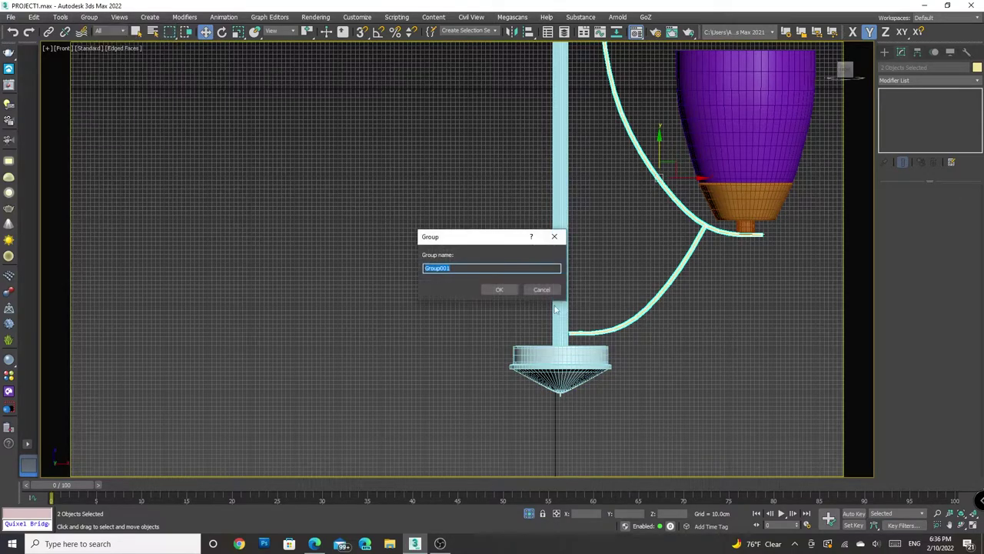
pyautogui.press('Return')
# Group the orange shade base and purple shade as Group002
pyautogui.click(741, 302)
pyautogui.moveTo(741, 302)
pyautogui.mouseDown(button='middle')
pyautogui.moveTo(751, 363)
pyautogui.moveTo(720, 392)
pyautogui.mouseUp(button='middle')
pyautogui.click(725, 286)
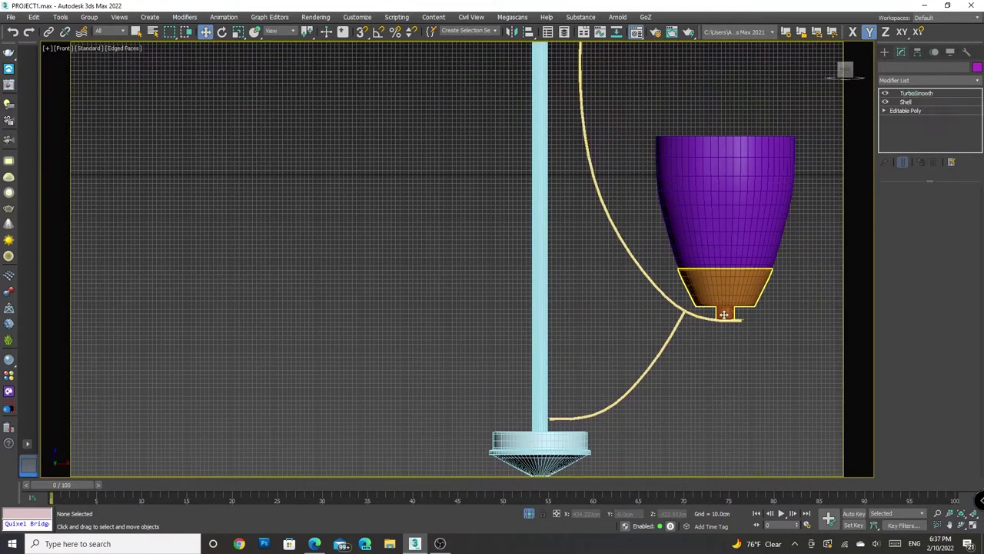
pyautogui.keyDown('ctrl'); pyautogui.click(725, 200); pyautogui.keyUp('ctrl')
pyautogui.click(89, 17)
pyautogui.click(96, 35)
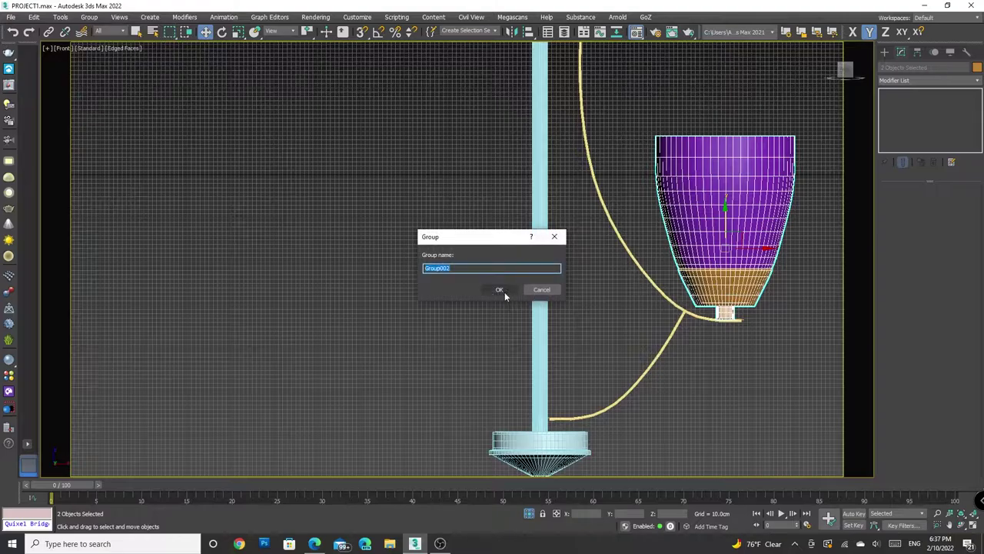
pyautogui.click(496, 289)
pyautogui.click(719, 426)
# Nudge Group001 slightly along X
pyautogui.scroll(2, 719, 426)
pyautogui.moveTo(846, 71)
pyautogui.mouseDown()
pyautogui.moveTo(834, 75)
pyautogui.moveTo(845, 73)
pyautogui.mouseUp()
pyautogui.scroll(2, 705, 288)
pyautogui.scroll(3, 705, 288)
pyautogui.click(692, 323)
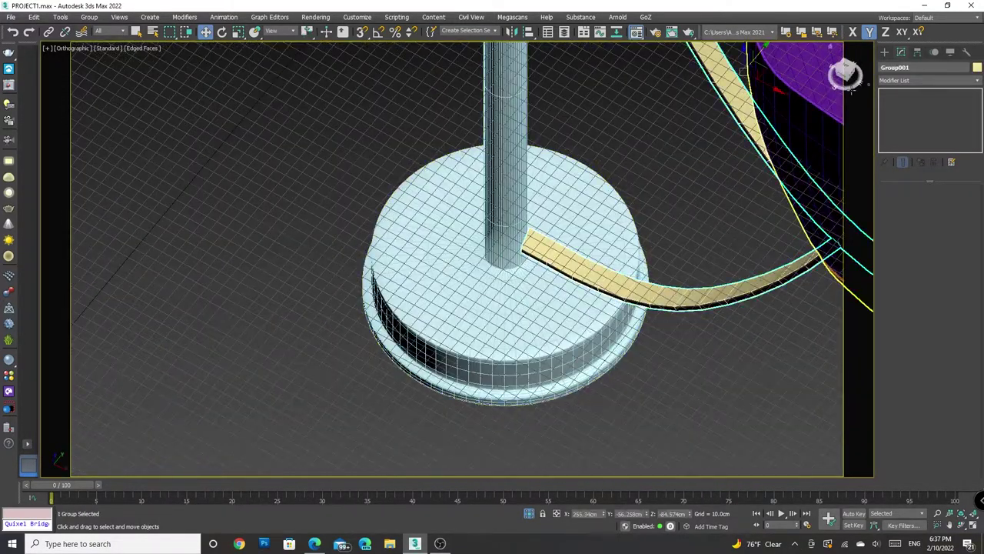
pyautogui.scroll(-3, 685, 263)
pyautogui.keyDown('alt'); pyautogui.moveTo(686, 263); pyautogui.dragTo(554, 384, button='middle'); pyautogui.keyUp('alt')
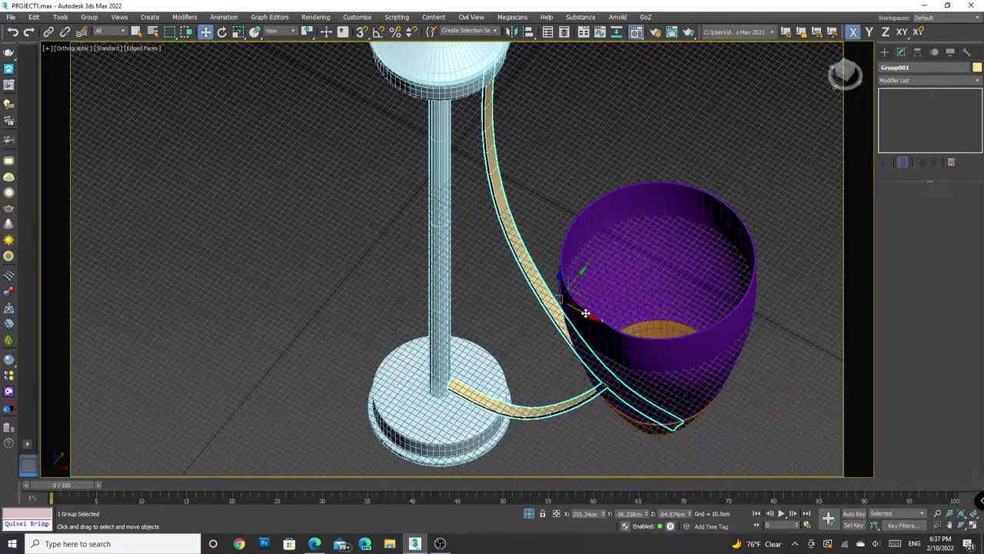
pyautogui.moveTo(589, 315); pyautogui.dragTo(585, 313)
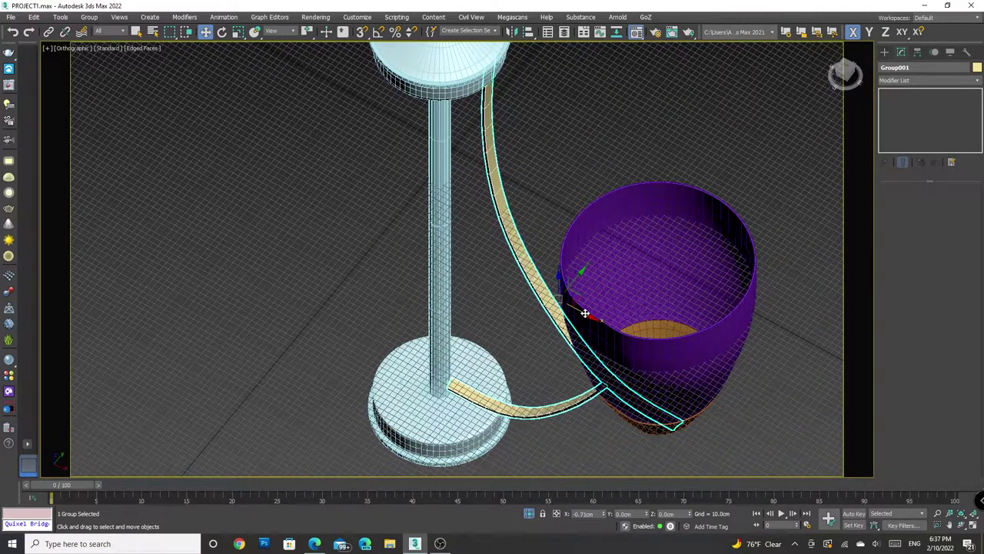
pyautogui.click(771, 400)
pyautogui.click(844, 74)
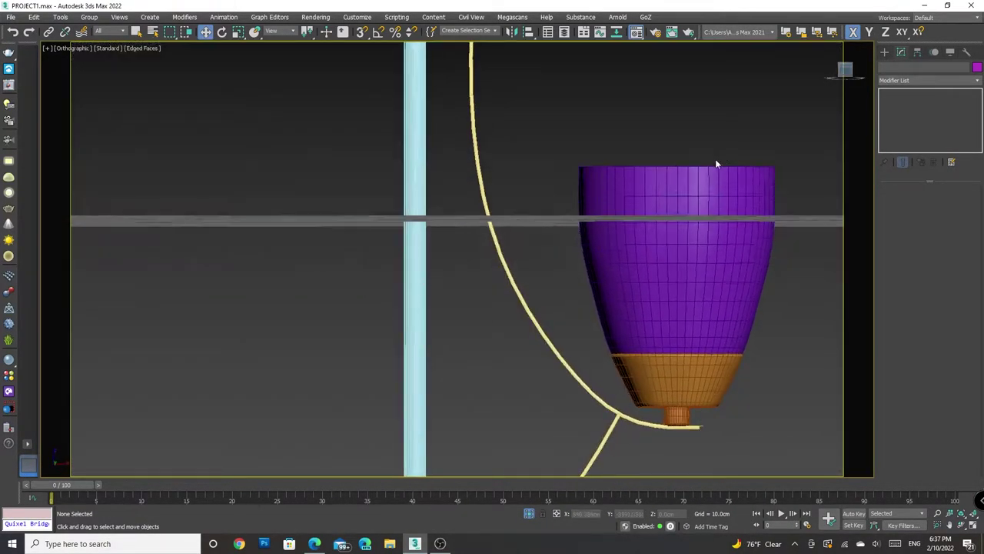
# Reselect the arm group and reframe the view around the base and pole
pyautogui.scroll(-4, 715, 164)
pyautogui.click(569, 375)
pyautogui.scroll(4, 569, 375)
pyautogui.scroll(4, 586, 377)
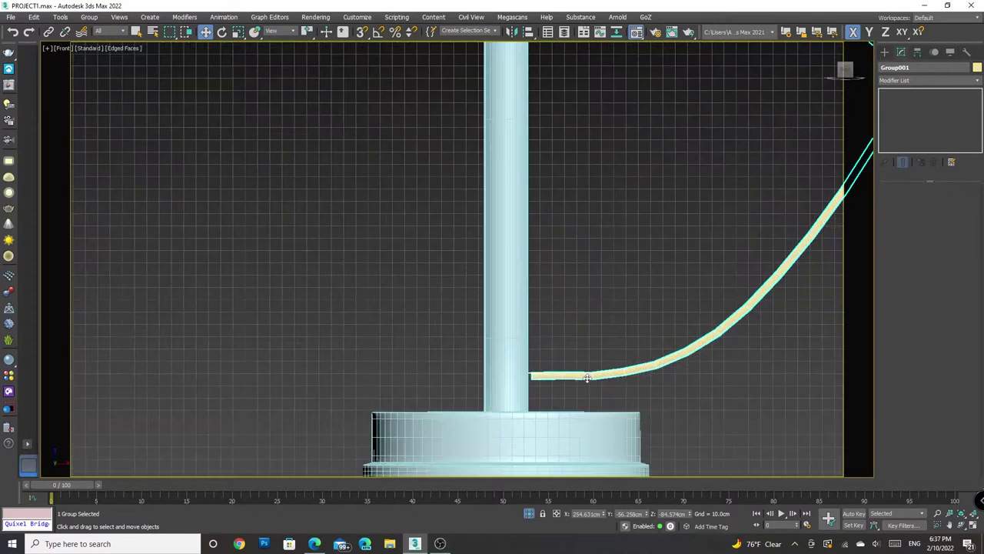
pyautogui.scroll(-5, 587, 377)
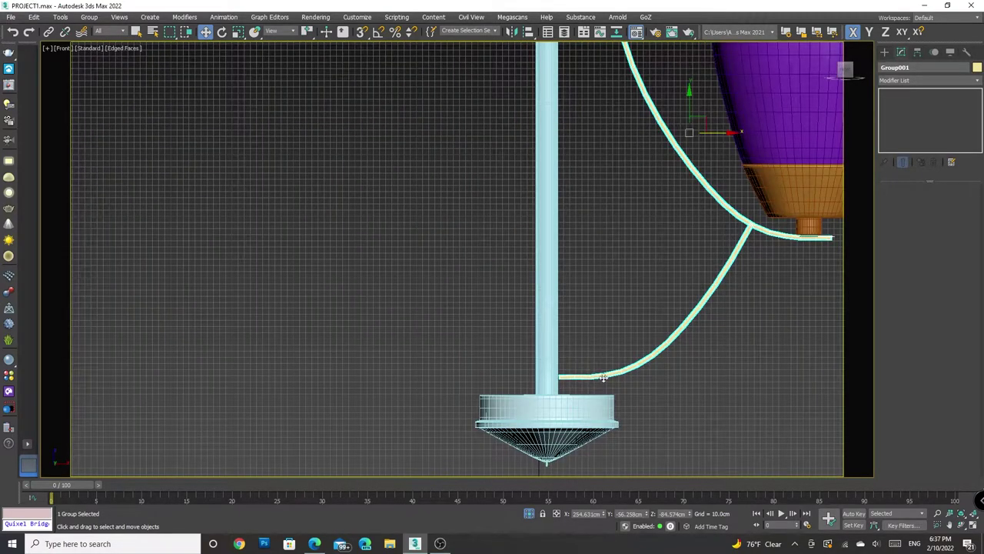
pyautogui.keyDown('alt'); pyautogui.moveTo(603, 378); pyautogui.dragTo(599, 216, button='middle'); pyautogui.keyUp('alt')
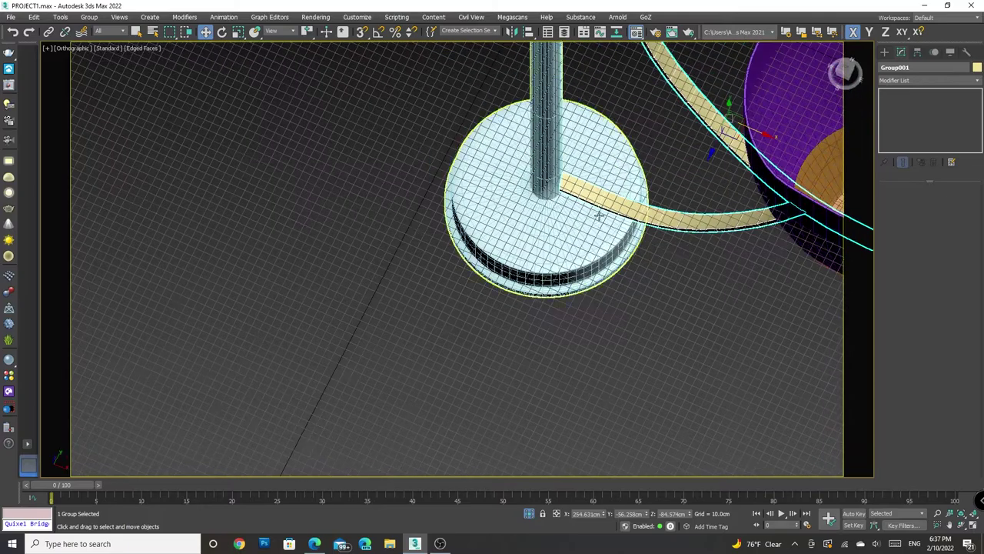
pyautogui.scroll(5, 599, 216)
pyautogui.scroll(-5, 599, 216)
pyautogui.moveTo(599, 216); pyautogui.dragTo(757, 166, button='middle')
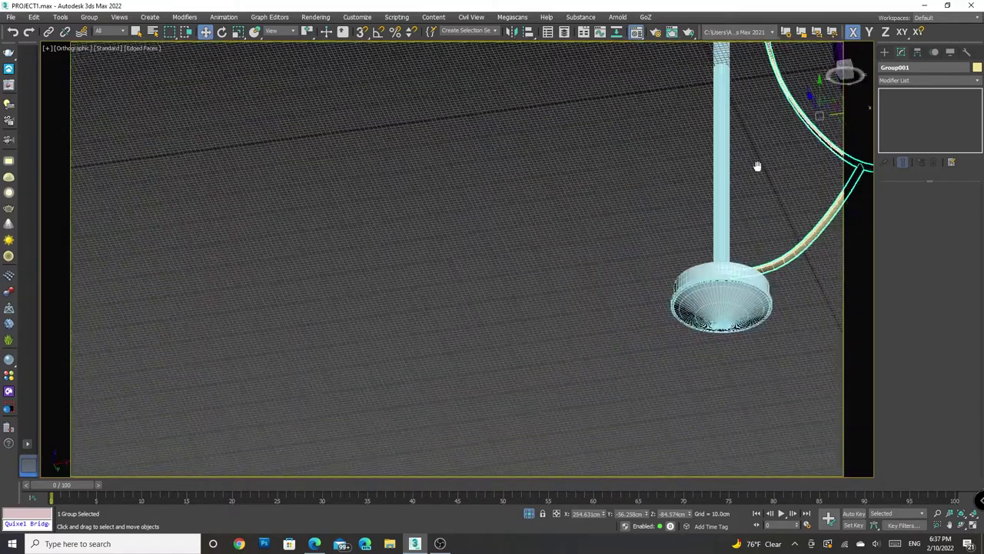
pyautogui.scroll(4, 643, 243)
pyautogui.scroll(3, 608, 218)
# Select Group001 and isolate it, hiding everything else
pyautogui.click(608, 218)
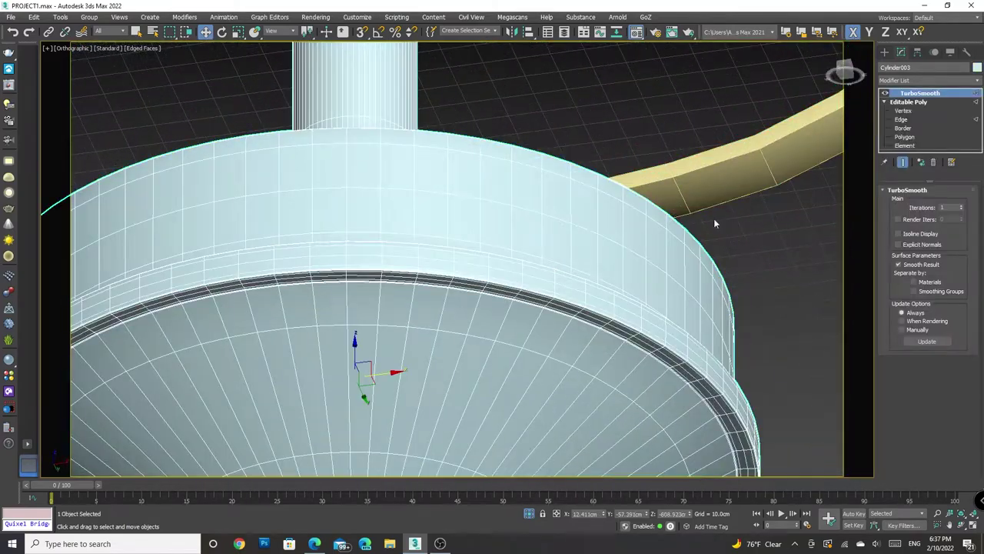
pyautogui.click(702, 176)
pyautogui.keyDown('ctrl'); pyautogui.click(391, 101); pyautogui.keyUp('ctrl')
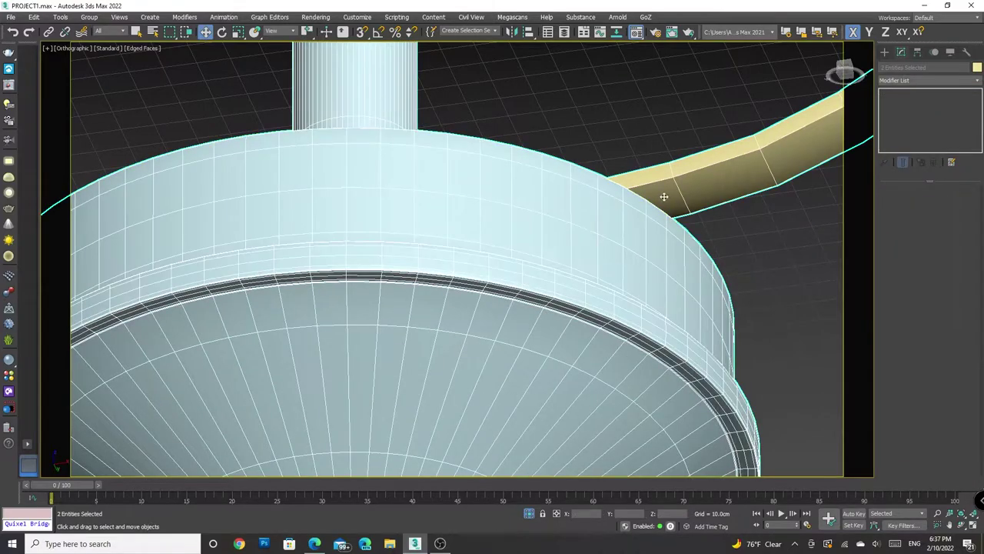
pyautogui.click(663, 196)
pyautogui.click(528, 515)
pyautogui.moveTo(439, 442); pyautogui.dragTo(560, 311, button='middle')
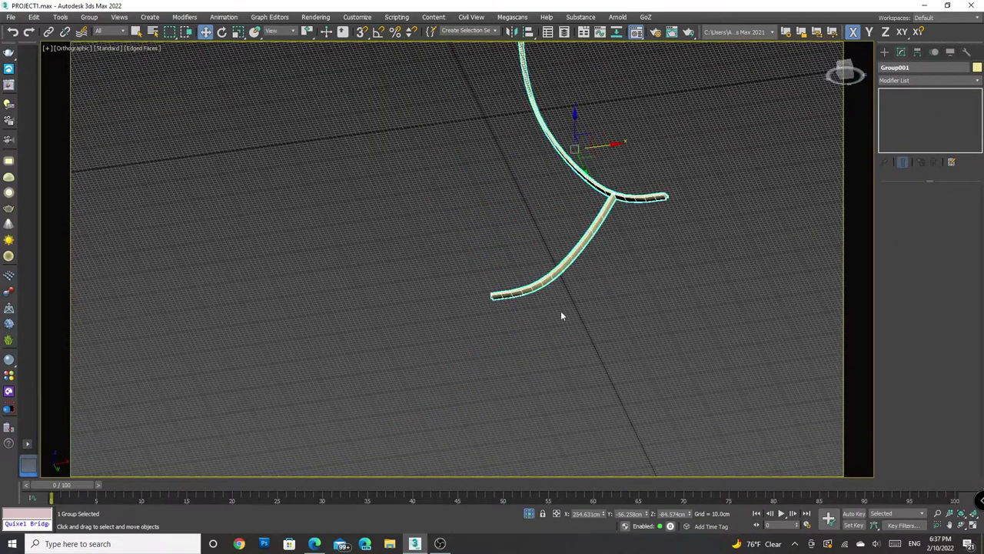
pyautogui.scroll(5, 561, 311)
# Create a cylinder about 4.91 cm in radius and 10.92 cm tall on the arm strip's end face
pyautogui.click(885, 51)
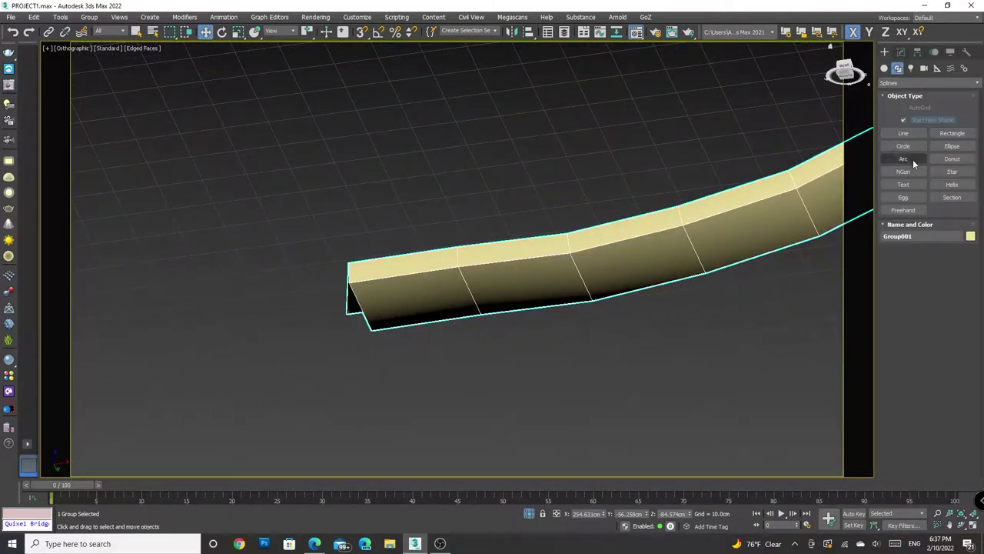
pyautogui.click(884, 68)
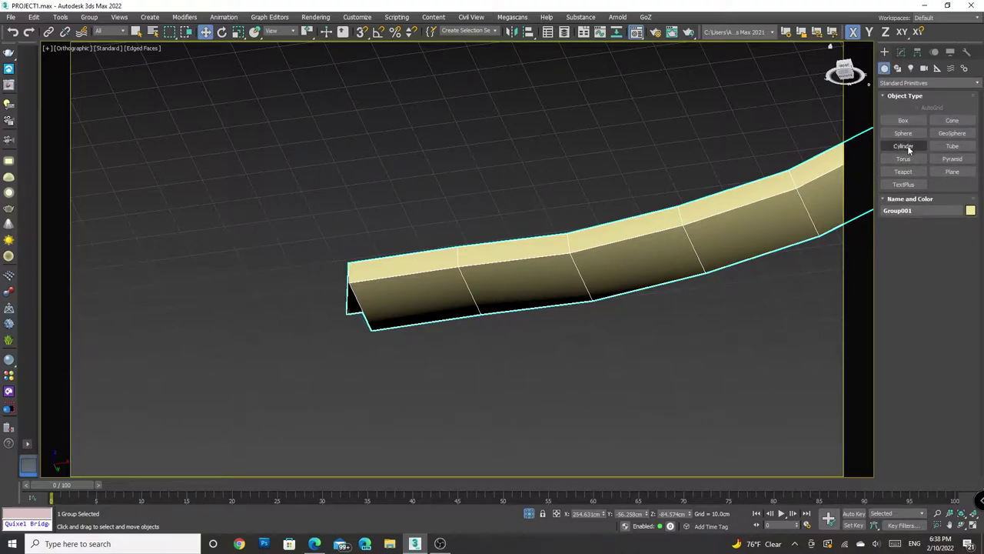
pyautogui.click(906, 145)
pyautogui.scroll(3, 400, 295)
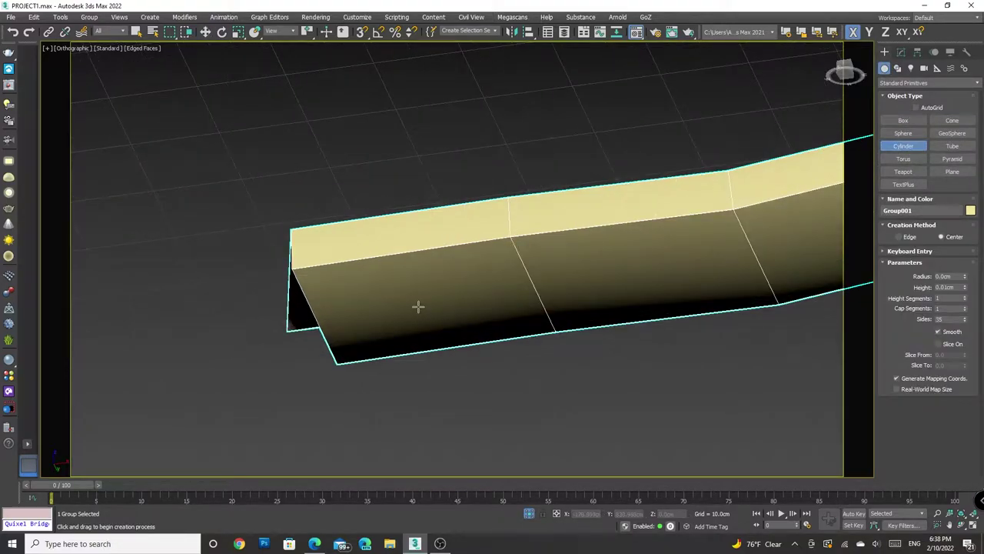
pyautogui.moveTo(393, 293); pyautogui.dragTo(437, 298)
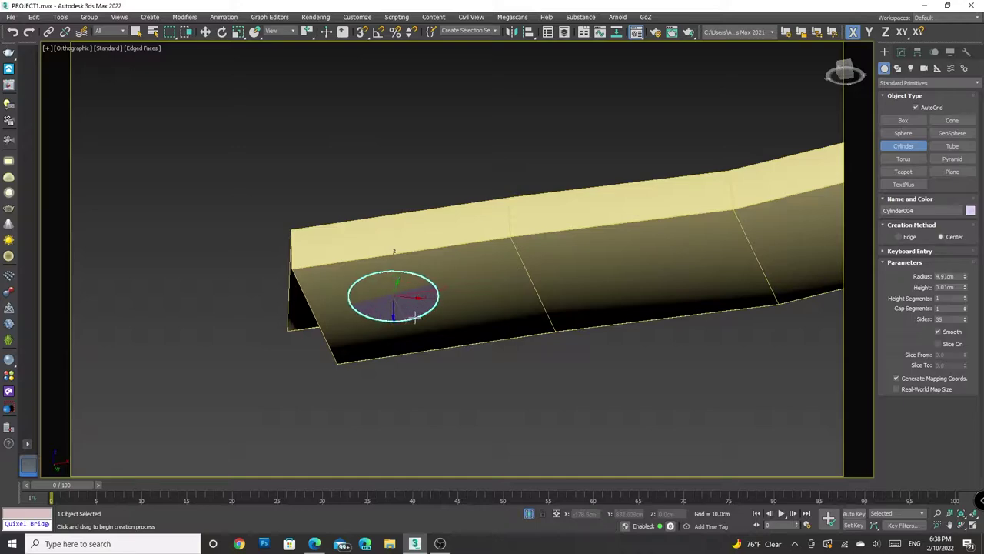
pyautogui.click(402, 416)
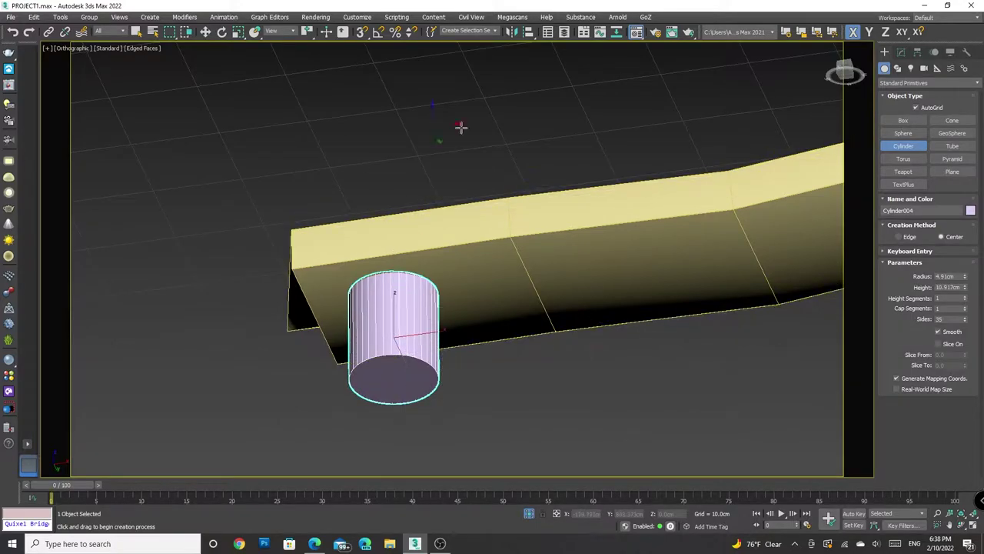
# In Bottom view, shift the cylinder slightly along the strip under the arm's end
pyautogui.press('f')
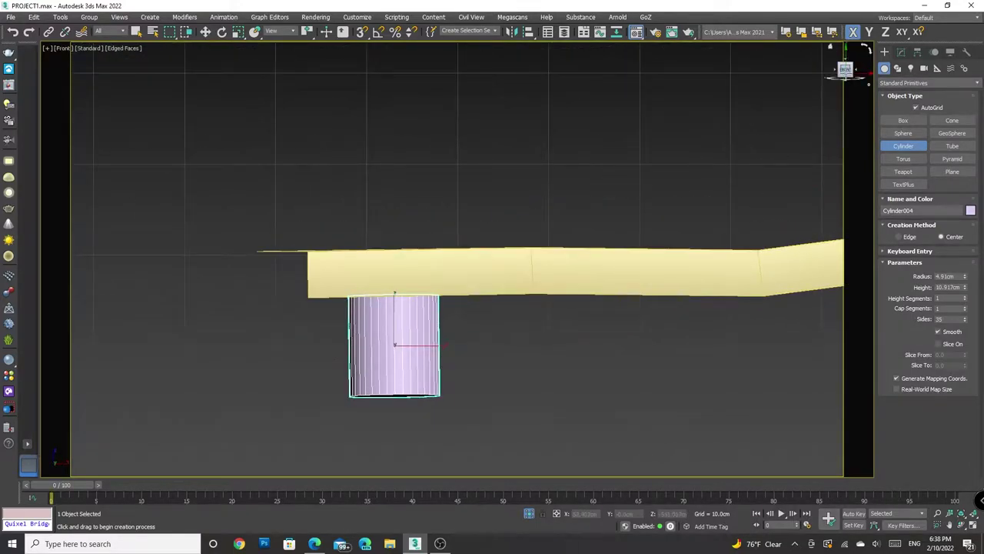
pyautogui.moveTo(395, 344)
pyautogui.keyDown('alt'); pyautogui.mouseDown(button='middle')
pyautogui.moveTo(764, 136)
pyautogui.moveTo(727, 211)
pyautogui.moveTo(774, 145)
pyautogui.moveTo(457, 259)
pyautogui.moveTo(692, 192)
pyautogui.mouseUp(button='middle'); pyautogui.keyUp('alt')
pyautogui.scroll(3, 692, 192)
pyautogui.click(845, 77)
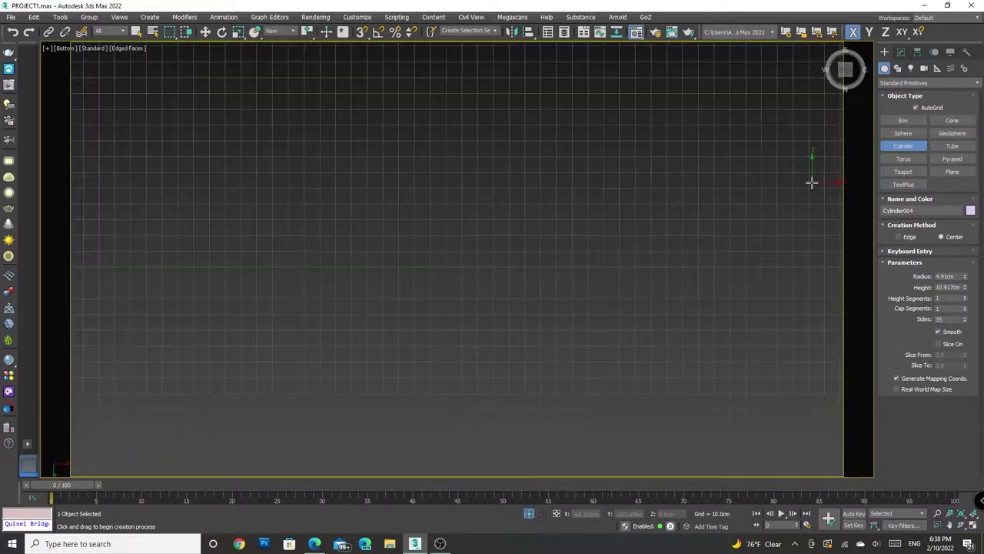
pyautogui.scroll(-5, 812, 182)
pyautogui.scroll(-3, 568, 249)
pyautogui.click(206, 32)
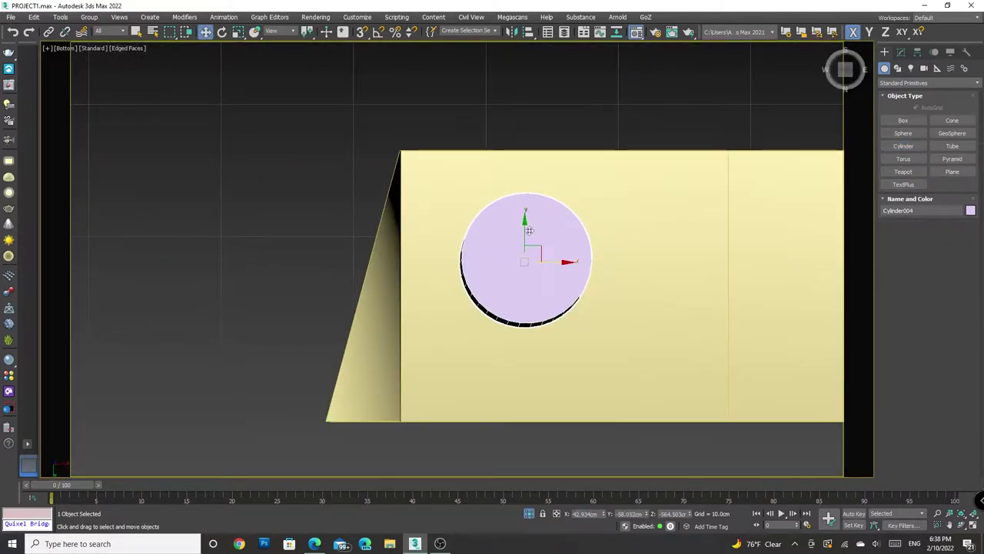
pyautogui.moveTo(525, 224); pyautogui.dragTo(525, 247)
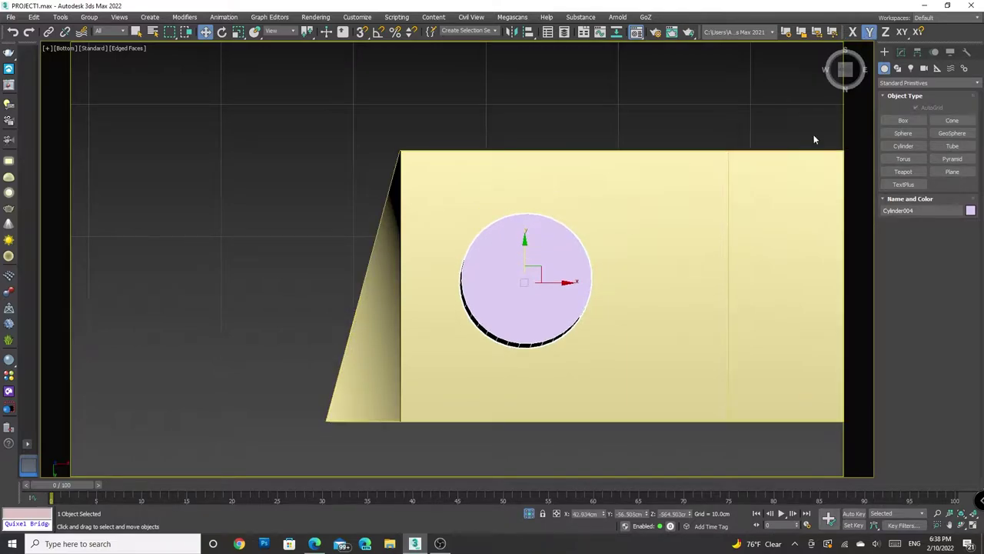
# Check the cylinder in a tilted close-up and select the arm and cylinder group
pyautogui.moveTo(845, 70)
pyautogui.mouseDown()
pyautogui.moveTo(457, 257)
pyautogui.moveTo(626, 308)
pyautogui.moveTo(613, 230)
pyautogui.moveTo(859, 72)
pyautogui.mouseUp()
pyautogui.scroll(5, 457, 259)
pyautogui.keyDown('alt'); pyautogui.moveTo(457, 259); pyautogui.dragTo(457, 259, button='middle'); pyautogui.keyUp('alt')
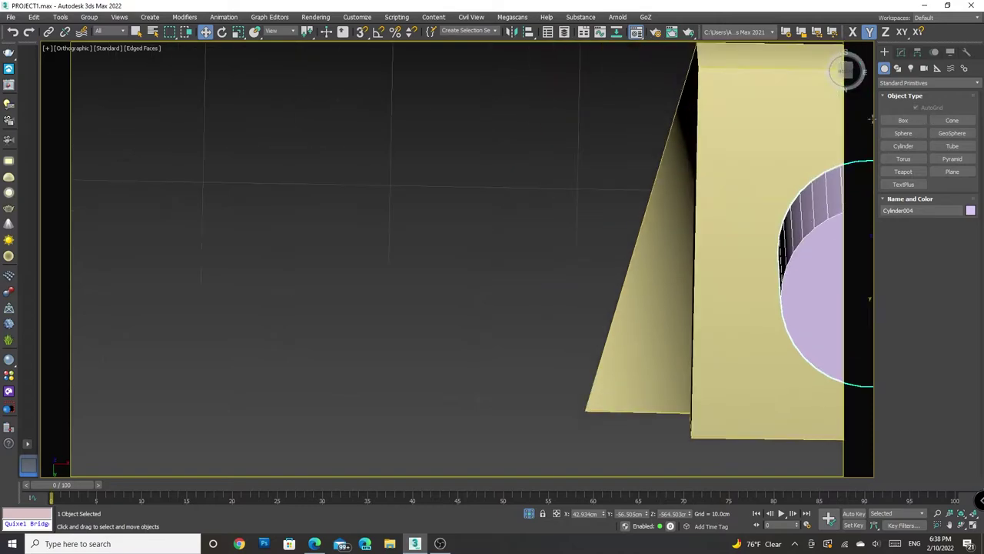
pyautogui.scroll(-5, 705, 336)
pyautogui.click(761, 330)
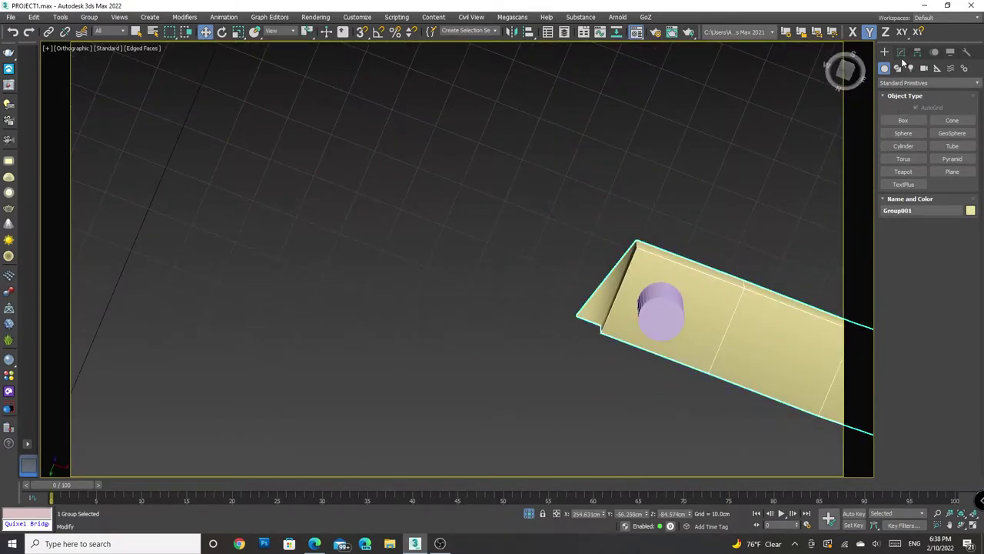
# Open Group001, move Line002's end vertices along X, then close the group
pyautogui.click(901, 54)
pyautogui.click(89, 16)
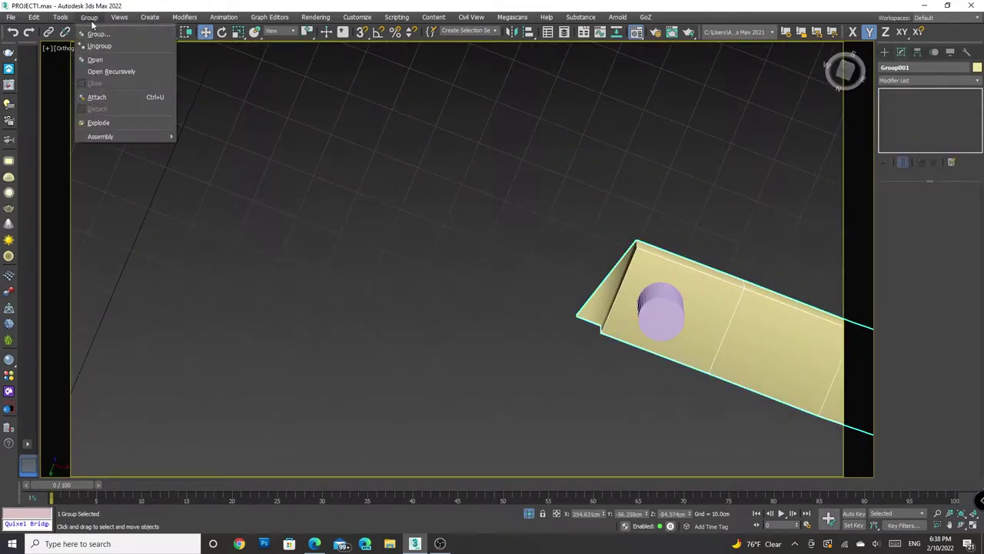
pyautogui.click(99, 61)
pyautogui.press('1')
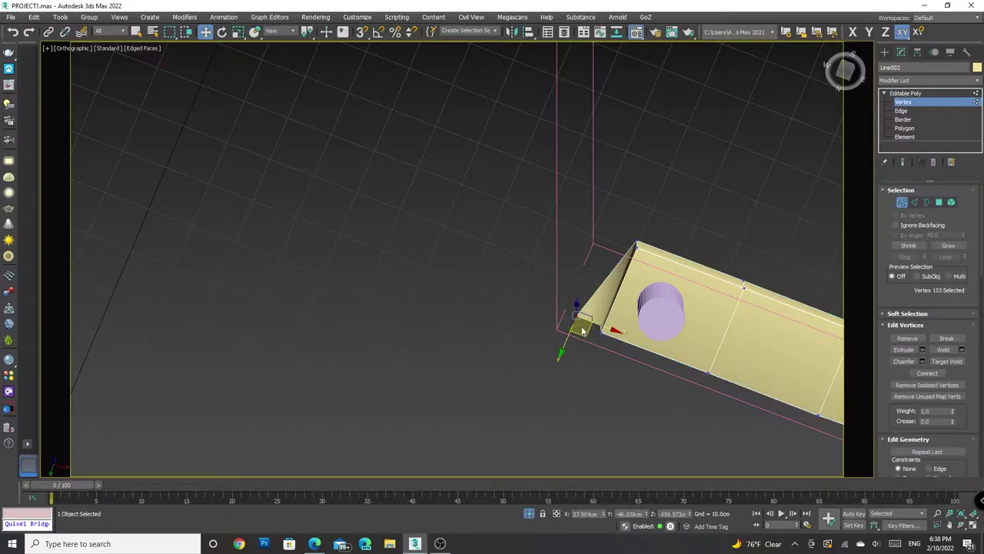
pyautogui.moveTo(582, 331); pyautogui.dragTo(616, 339)
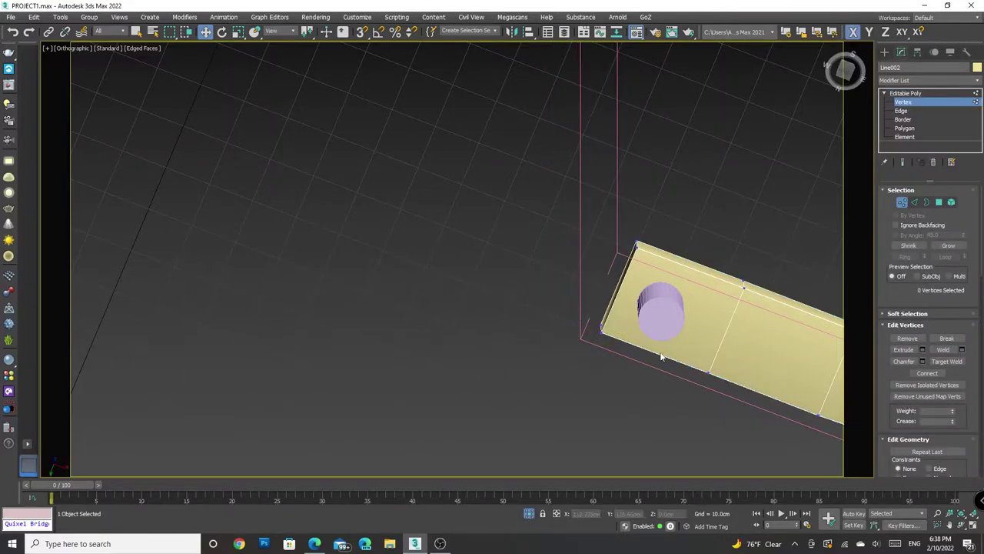
pyautogui.click(97, 21)
pyautogui.click(530, 263)
pyautogui.click(907, 93)
pyautogui.click(83, 17)
pyautogui.click(371, 195)
# Select the small cylinder and bring the rest of the chandelier back into view
pyautogui.scroll(-5, 727, 281)
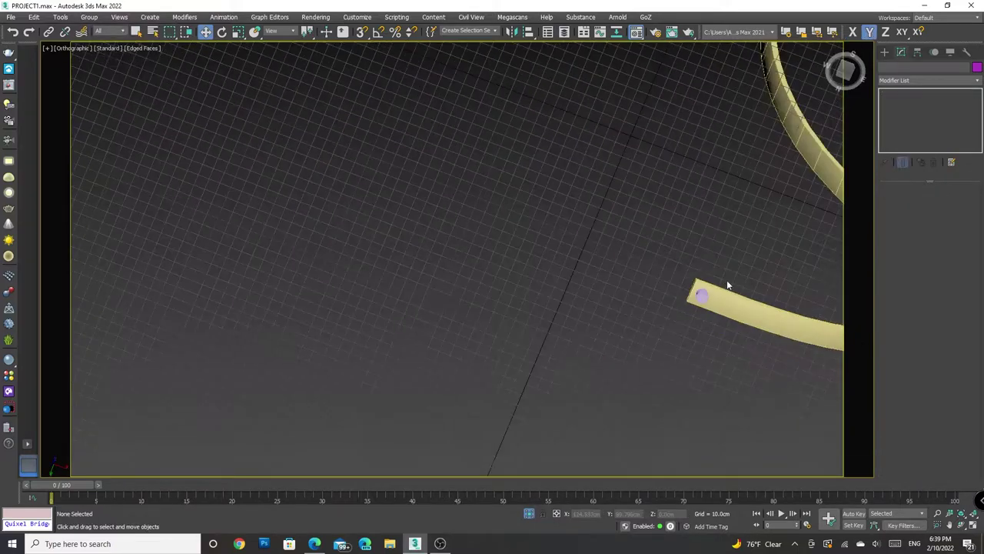
pyautogui.scroll(5, 484, 316)
pyautogui.click(843, 73)
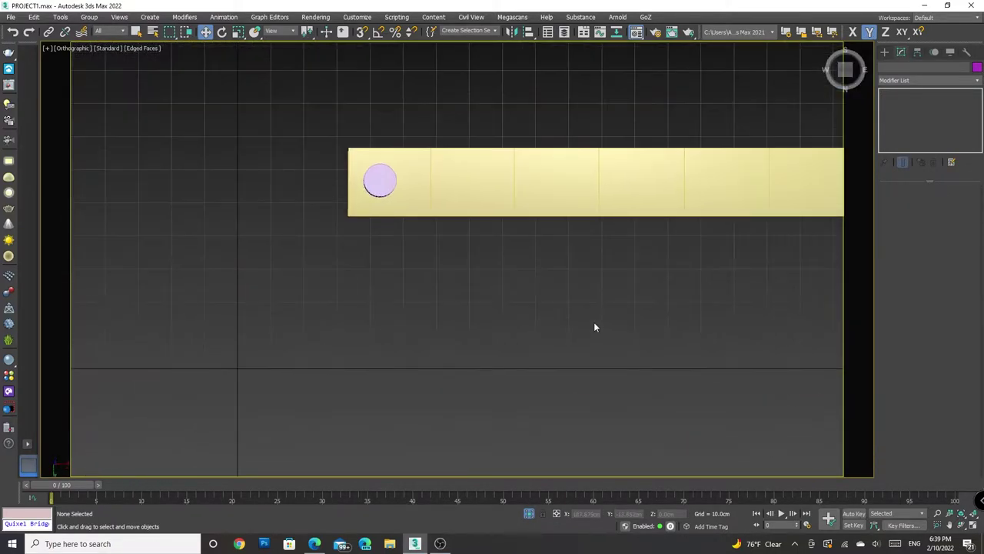
pyautogui.click(451, 254)
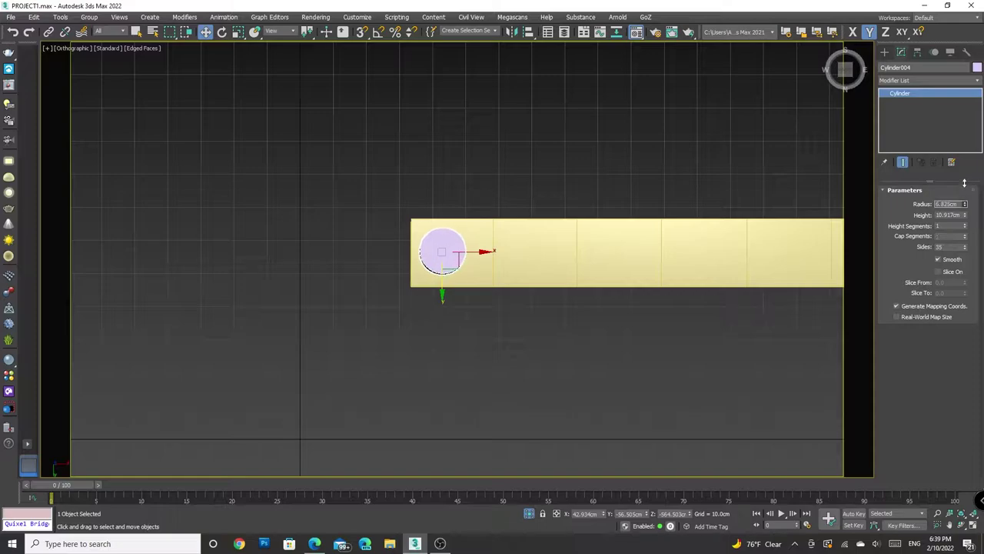
pyautogui.click(845, 82)
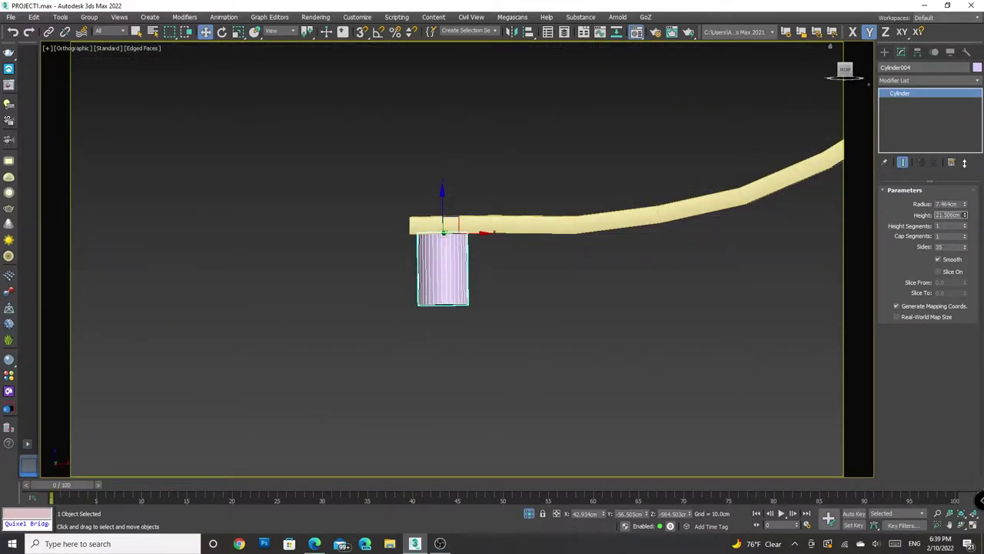
pyautogui.click(529, 513)
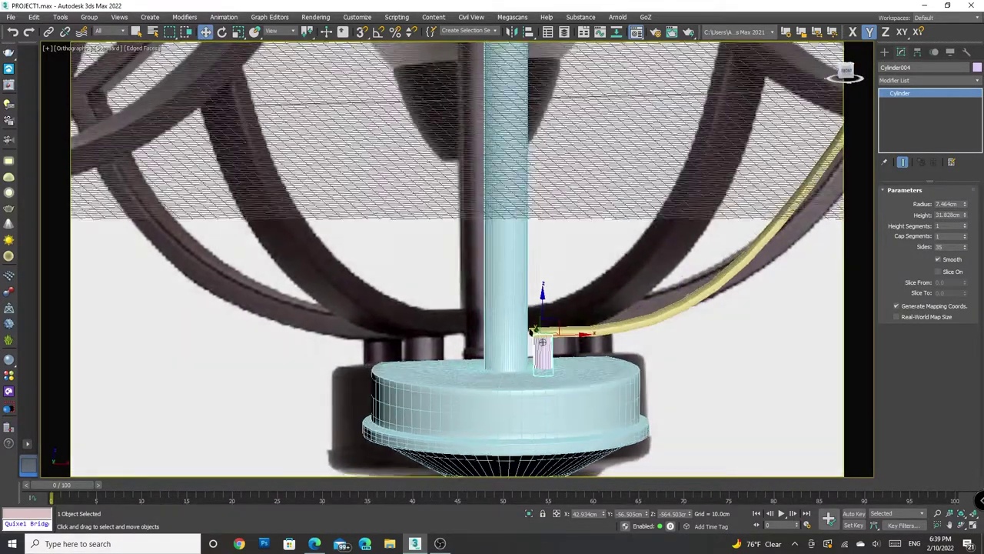
# Slide Cylinder004 further along X so it sits beneath the arm's tip above the base
pyautogui.moveTo(843, 72)
pyautogui.mouseDown()
pyautogui.moveTo(571, 340)
pyautogui.moveTo(581, 342)
pyautogui.mouseUp()
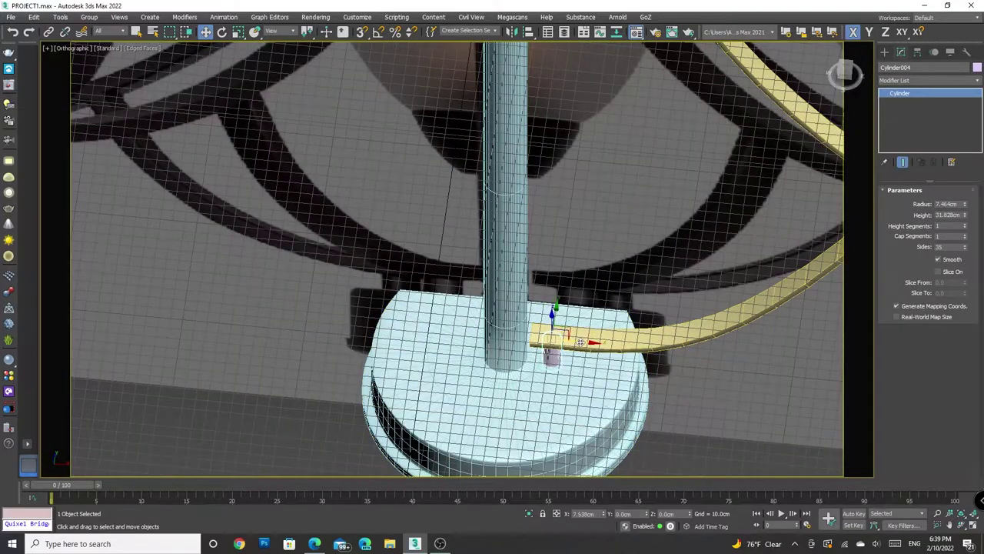
pyautogui.moveTo(838, 69); pyautogui.dragTo(844, 73)
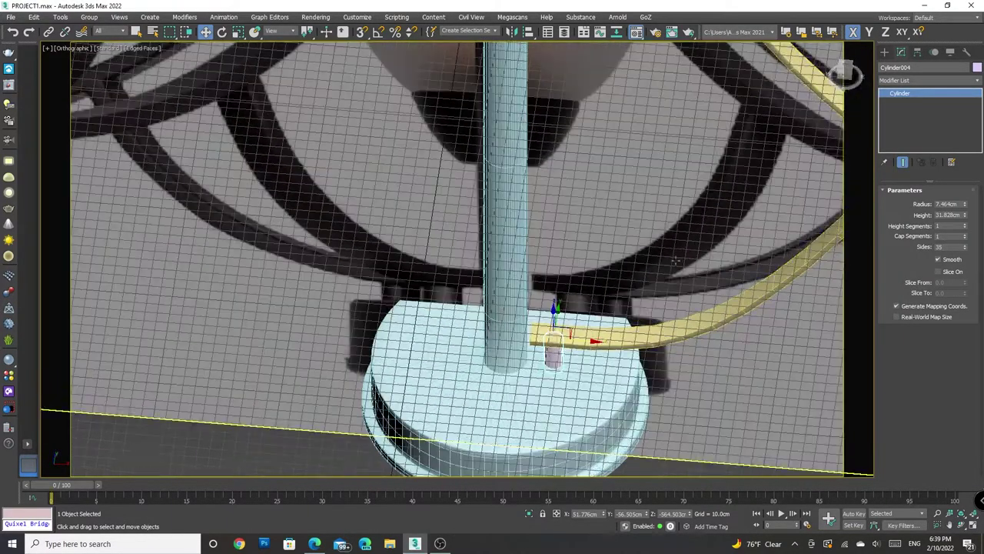
pyautogui.click(845, 72)
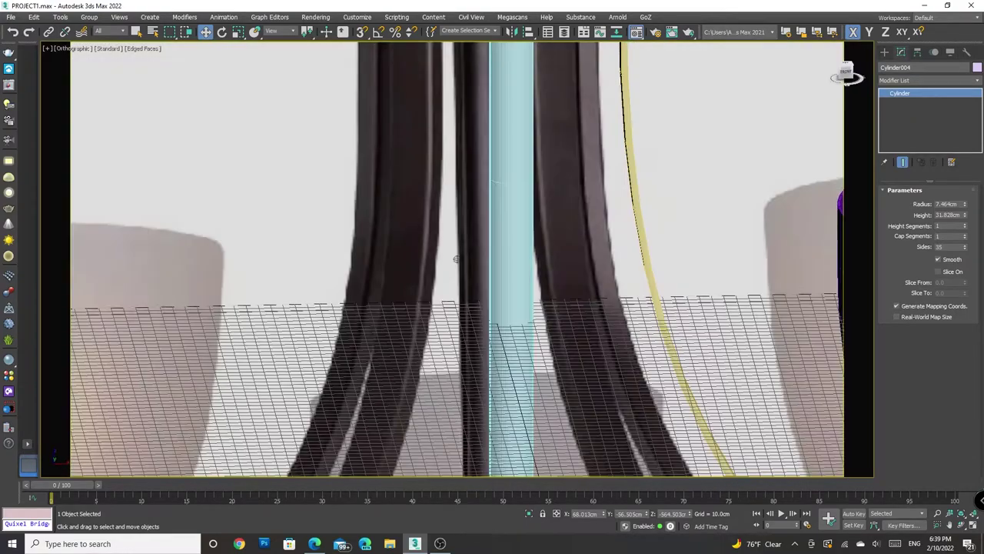
pyautogui.moveTo(844, 71); pyautogui.dragTo(846, 74)
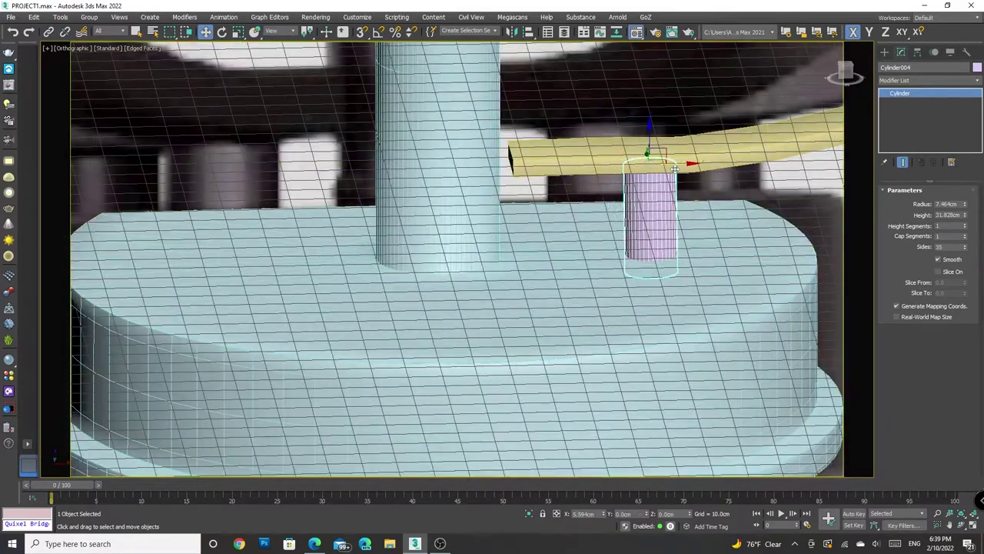
pyautogui.moveTo(655, 166); pyautogui.dragTo(674, 140)
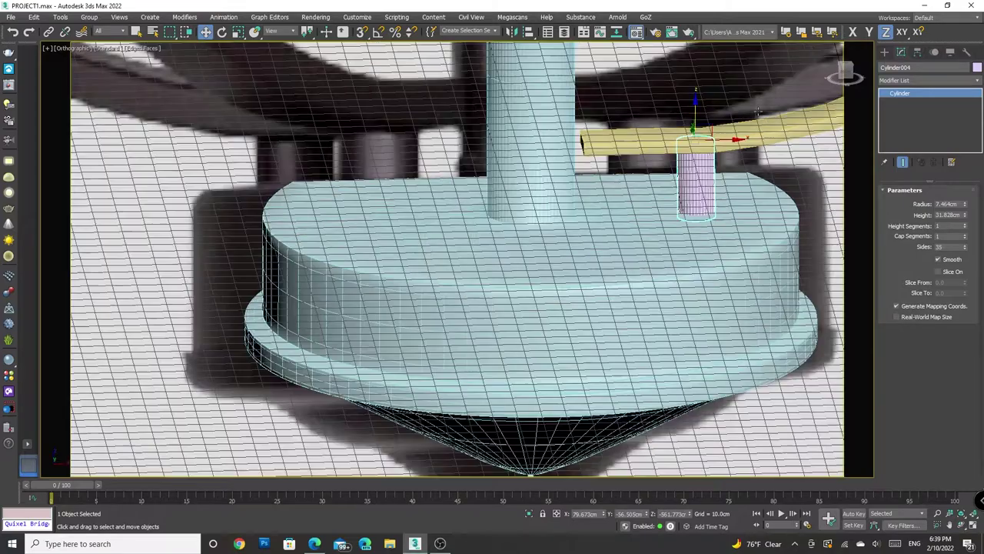
pyautogui.keyDown('alt'); pyautogui.moveTo(674, 140); pyautogui.dragTo(763, 378, button='middle'); pyautogui.keyUp('alt')
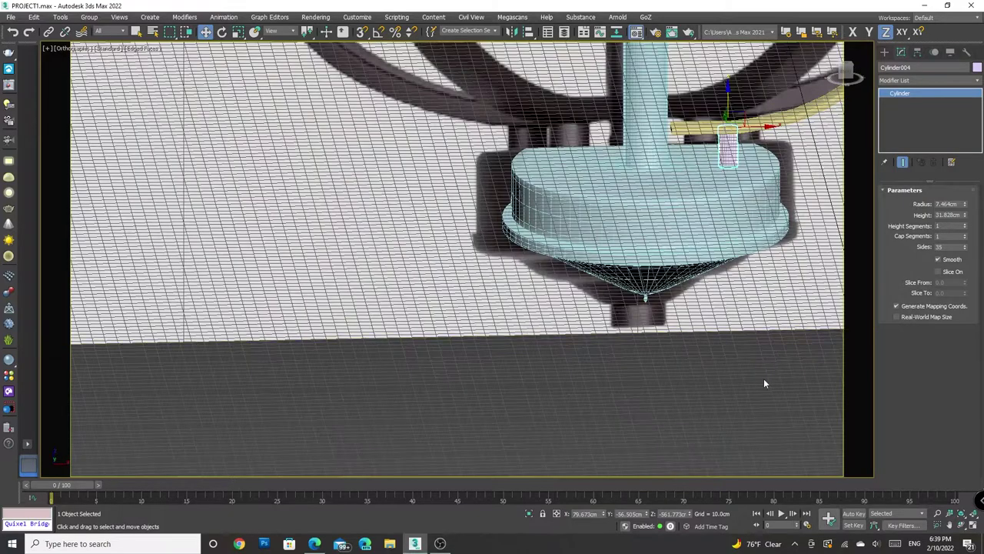
pyautogui.click(763, 378)
pyautogui.keyDown('alt'); pyautogui.moveTo(674, 430); pyautogui.dragTo(694, 233, button='middle'); pyautogui.keyUp('alt')
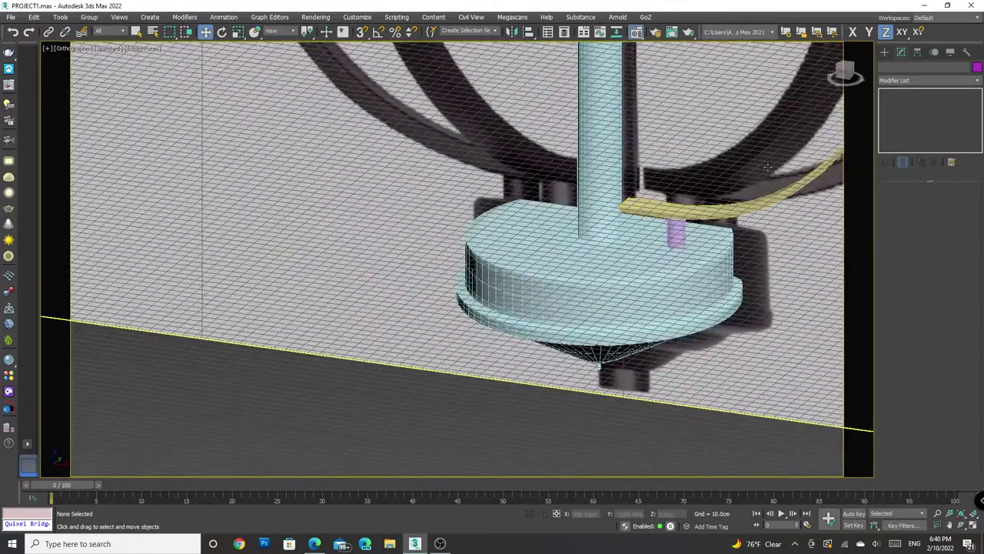
# Give the small cylinder and arm an orange object colour
pyautogui.click(694, 232)
pyautogui.keyDown('ctrl'); pyautogui.click(691, 206); pyautogui.keyUp('ctrl')
pyautogui.scroll(-8, 692, 215)
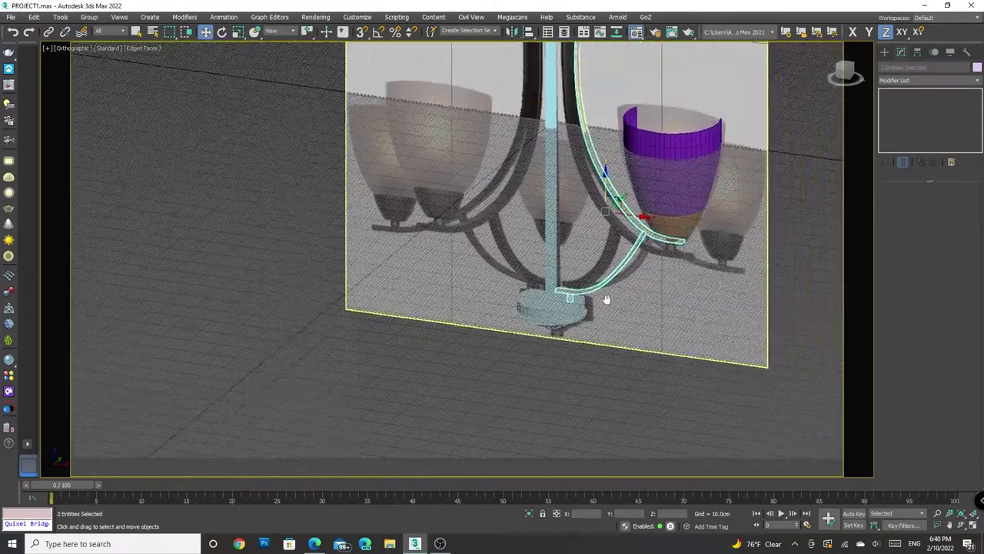
pyautogui.click(977, 67)
pyautogui.click(855, 360)
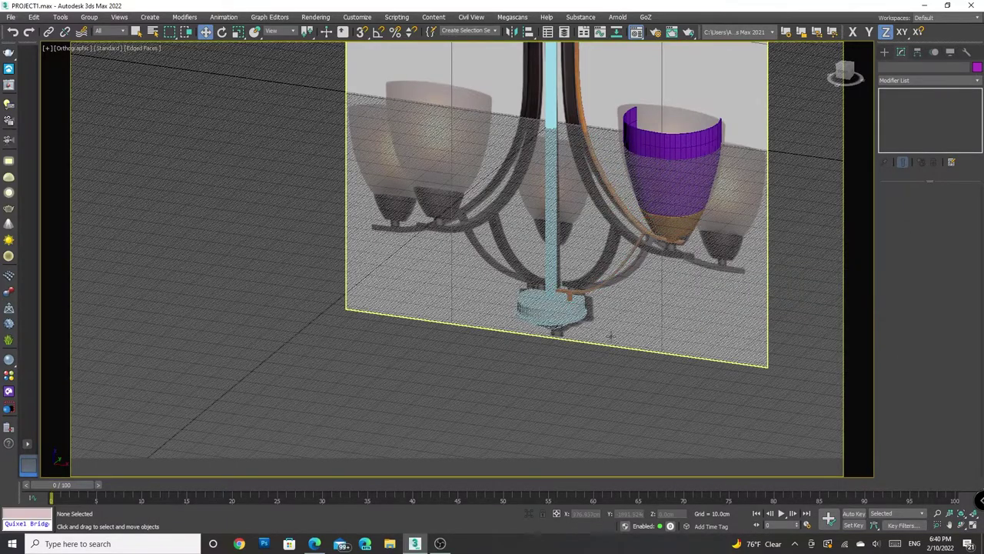
pyautogui.scroll(5, 587, 435)
pyautogui.click(586, 435)
pyautogui.scroll(-5, 587, 435)
# Isolate the central stem, arm and glass shade, then select the arm
pyautogui.moveTo(844, 74); pyautogui.dragTo(845, 74)
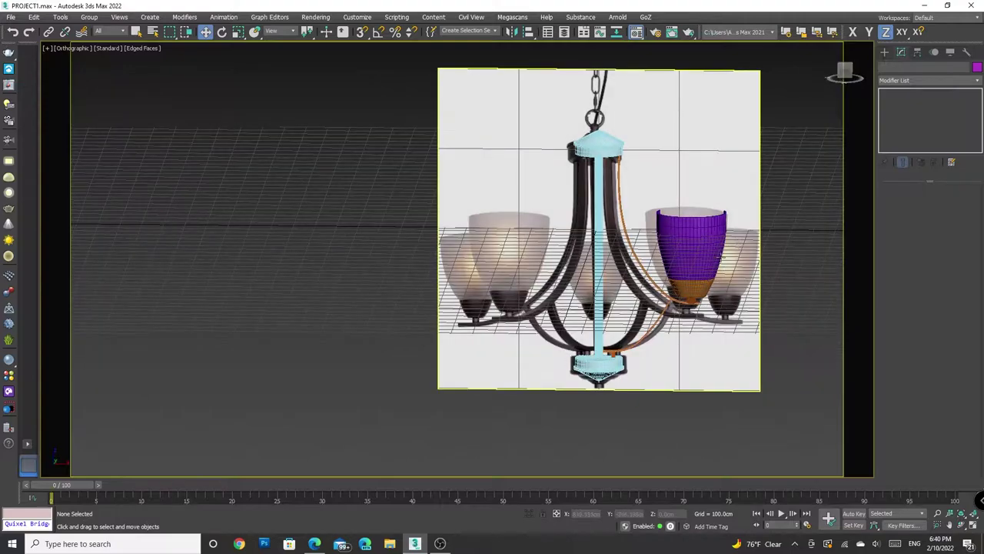
pyautogui.moveTo(843, 75); pyautogui.dragTo(845, 76)
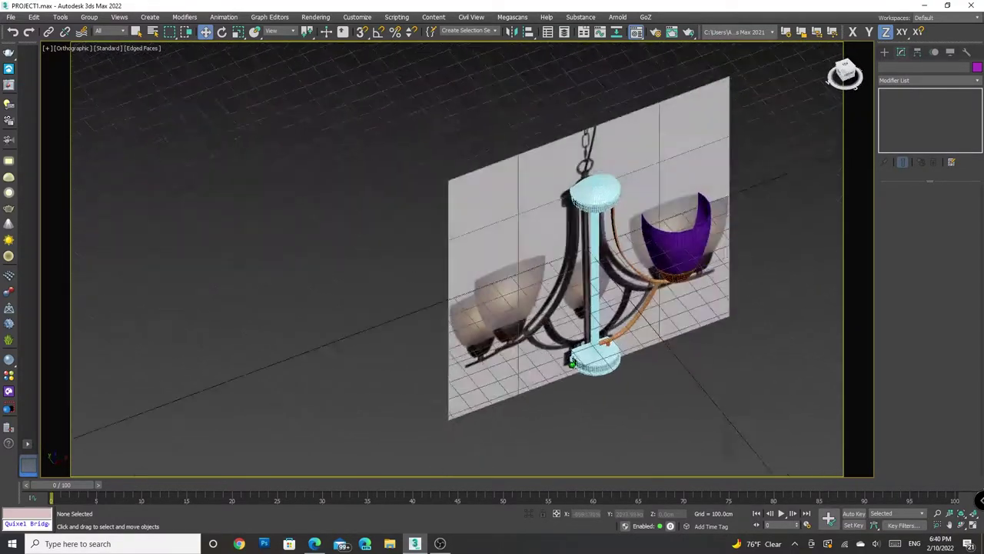
pyautogui.click(583, 329)
pyautogui.keyDown('ctrl'); pyautogui.click(597, 300); pyautogui.keyUp('ctrl')
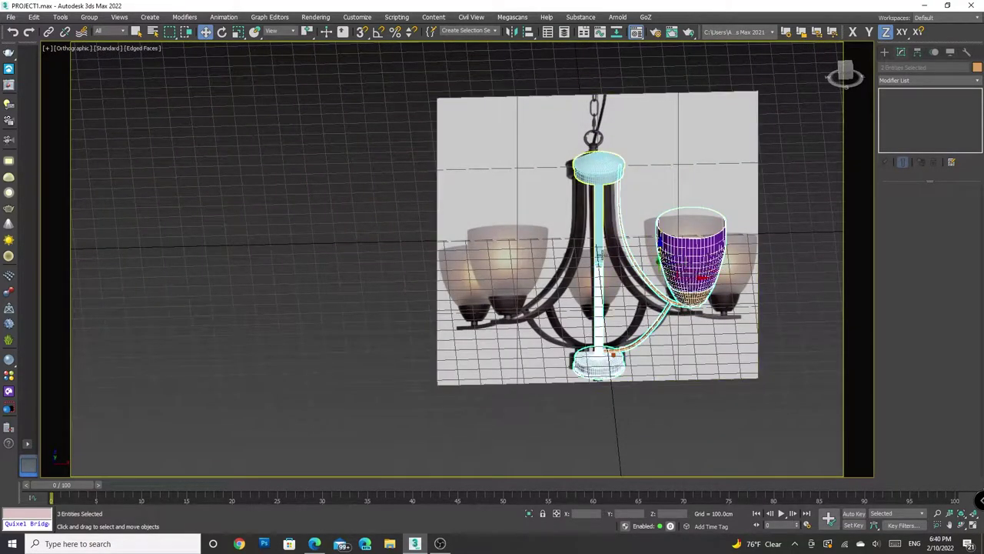
pyautogui.click(529, 514)
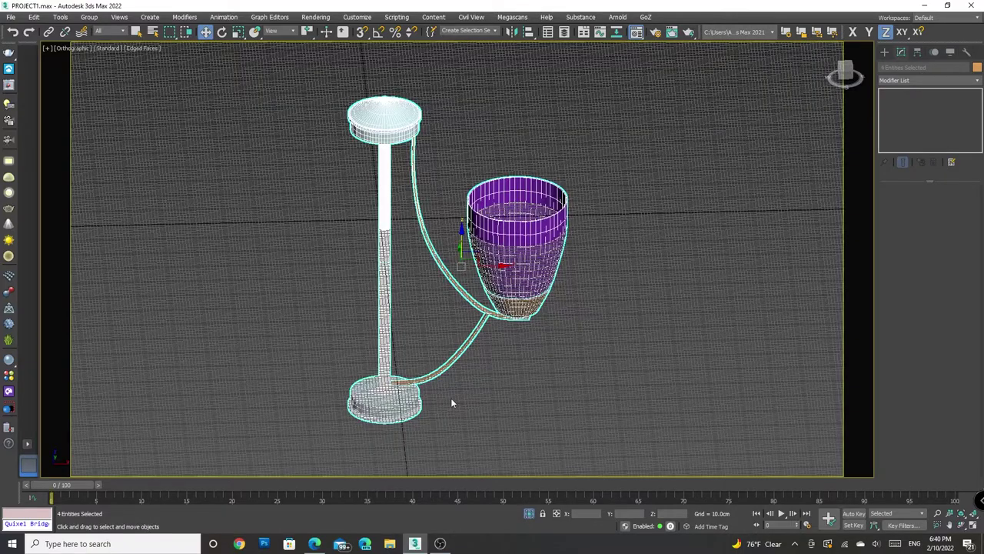
pyautogui.click(529, 514)
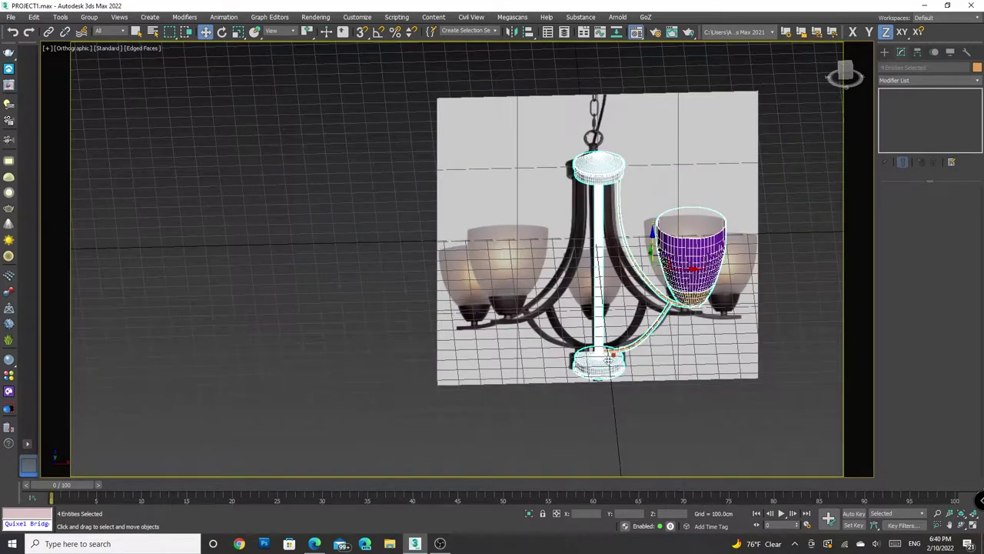
pyautogui.click(531, 513)
pyautogui.click(700, 234)
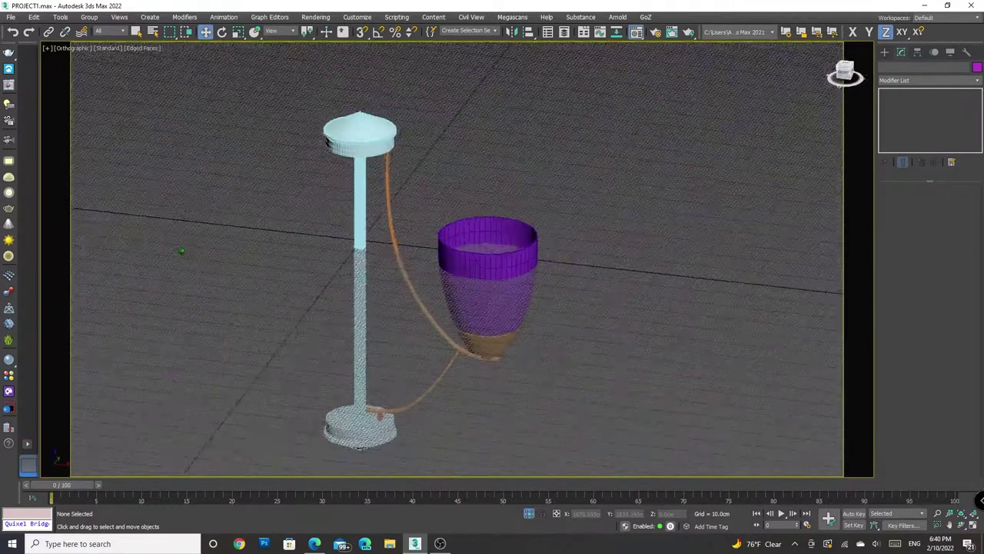
pyautogui.scroll(-2, 732, 143)
pyautogui.click(564, 265)
# Group the arm and glass shade together
pyautogui.keyDown('ctrl'); pyautogui.click(585, 246); pyautogui.keyUp('ctrl')
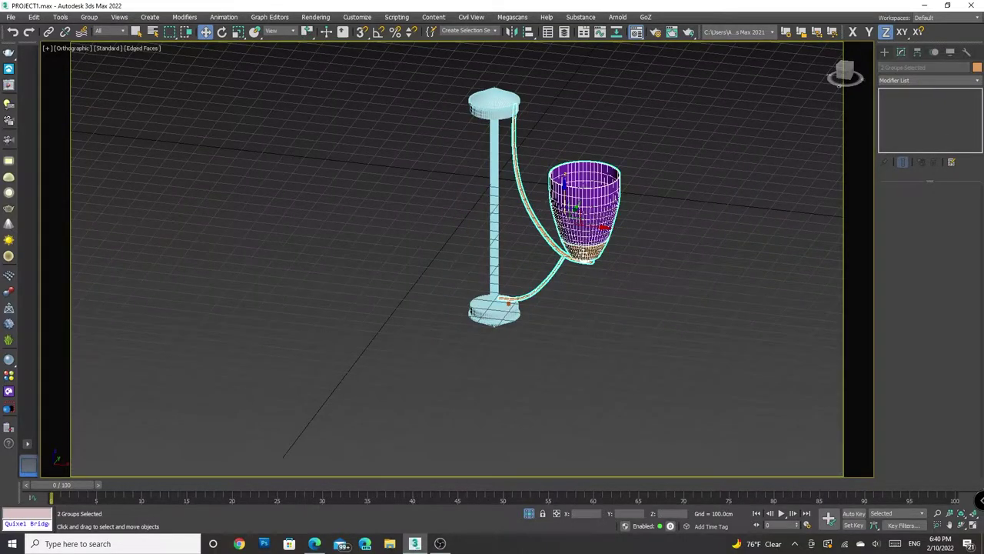
pyautogui.click(91, 17)
pyautogui.click(100, 31)
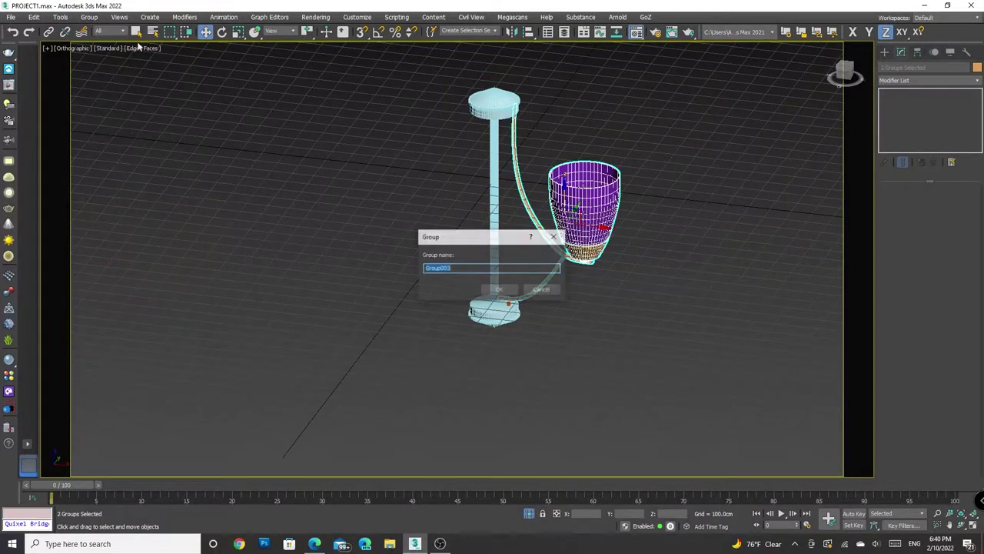
pyautogui.click(499, 288)
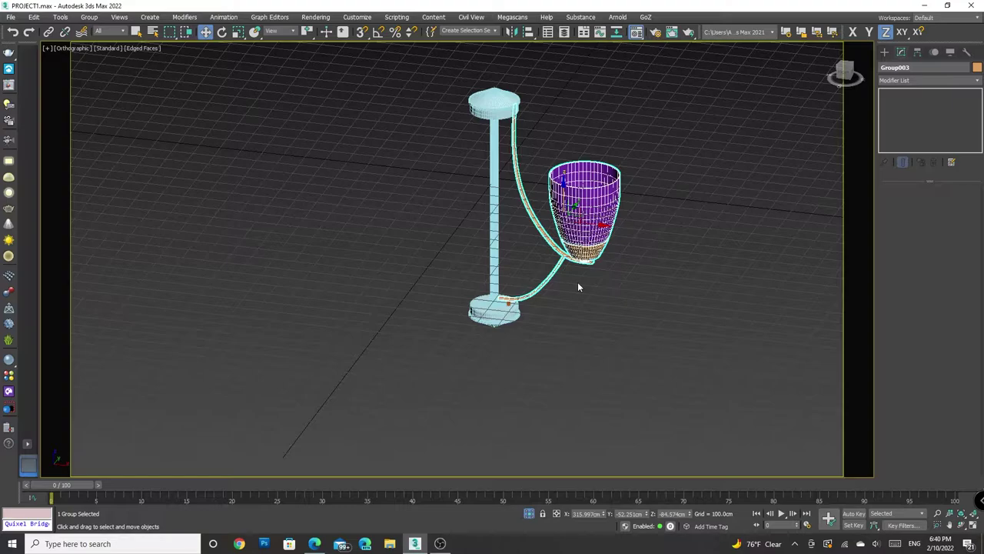
# With Pivot snapping on, snap the arm group's pivot onto the central pole's pivot
pyautogui.click(920, 52)
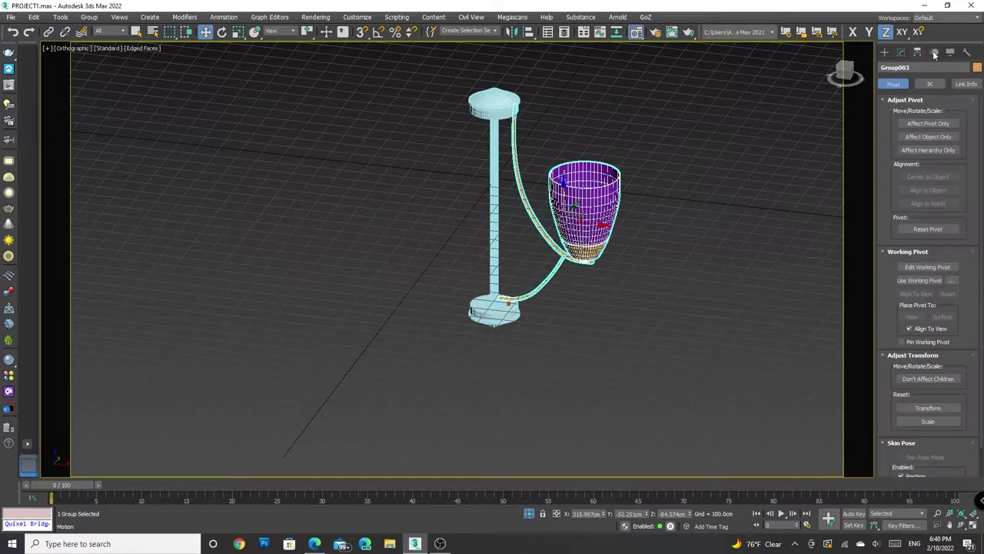
pyautogui.click(928, 123)
pyautogui.click(844, 67)
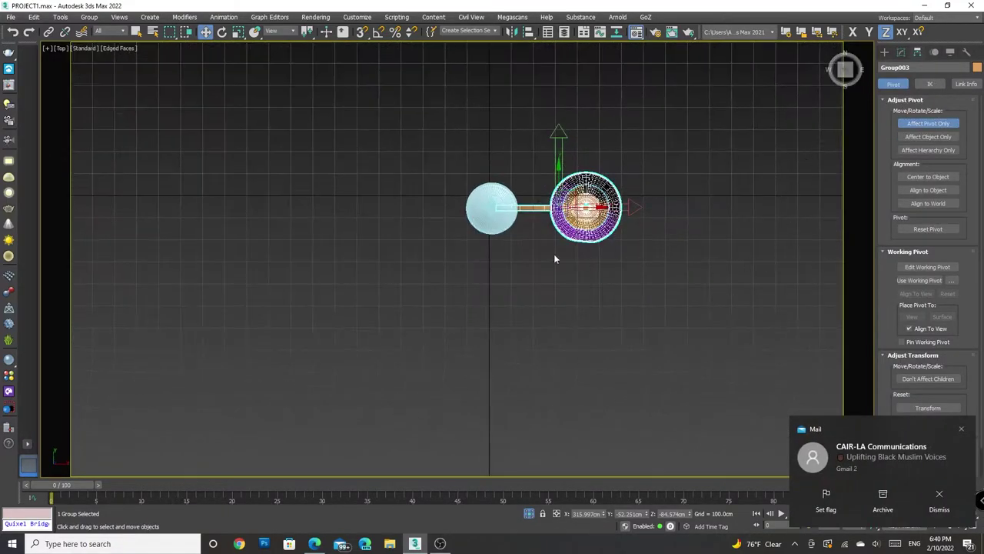
pyautogui.rightClick(367, 36)
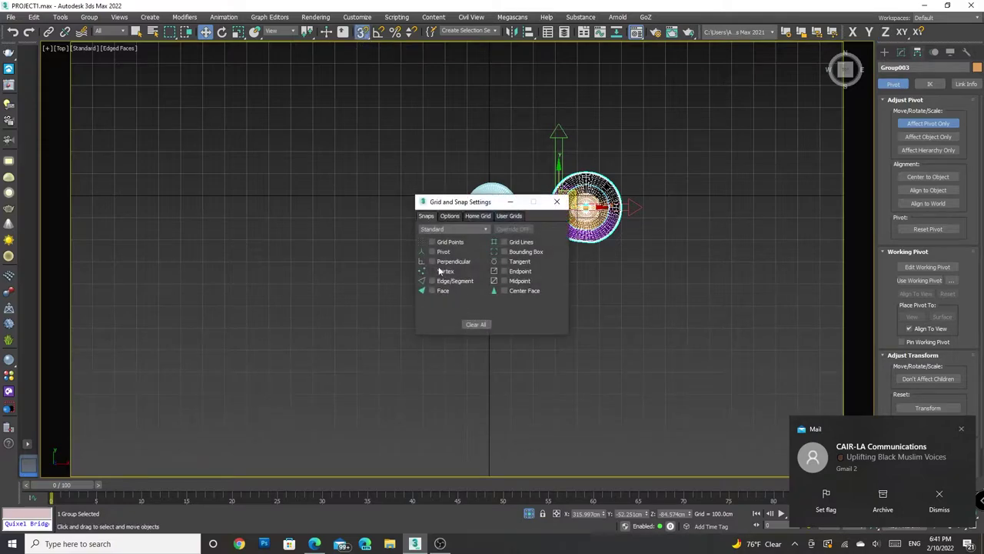
pyautogui.click(432, 252)
pyautogui.moveTo(488, 204); pyautogui.dragTo(255, 166)
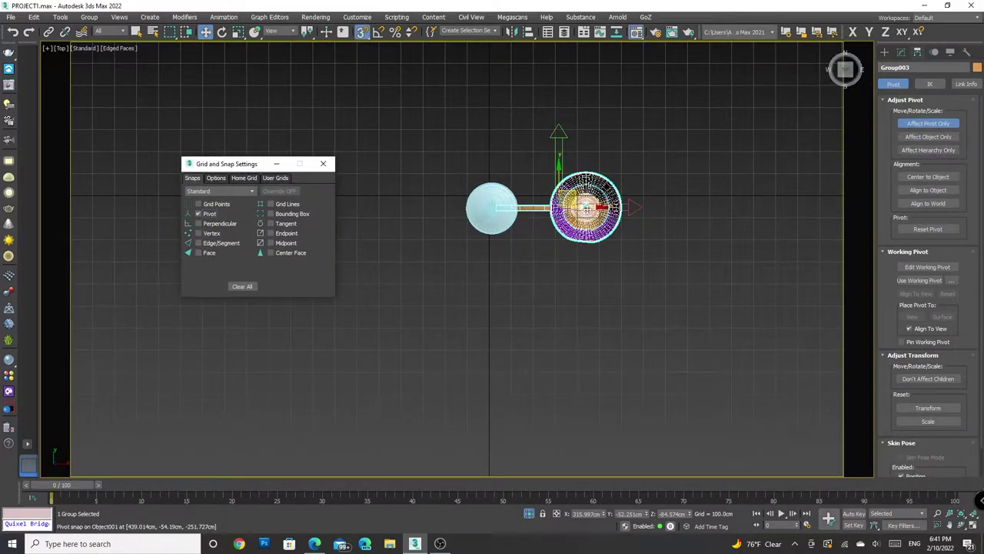
pyautogui.moveTo(626, 206); pyautogui.dragTo(492, 208)
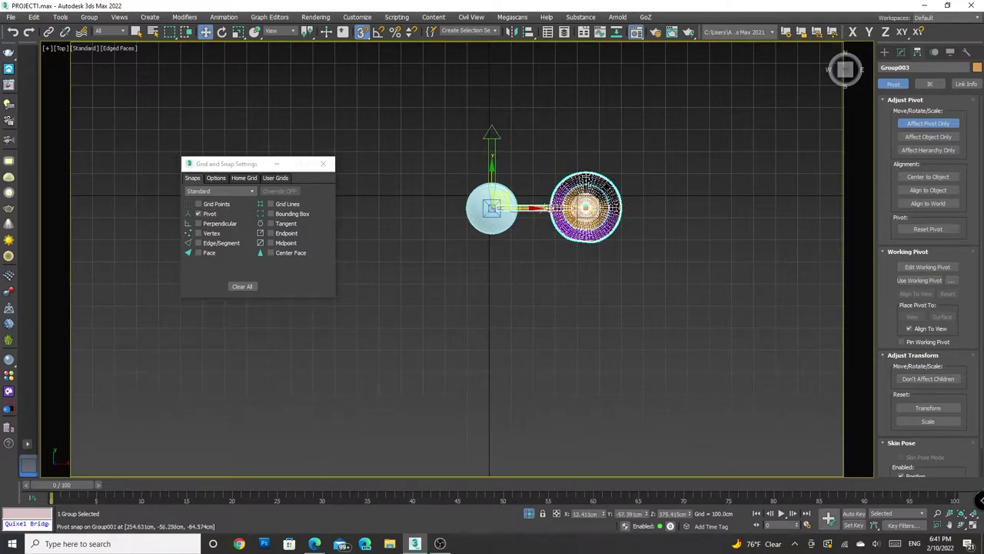
pyautogui.click(323, 163)
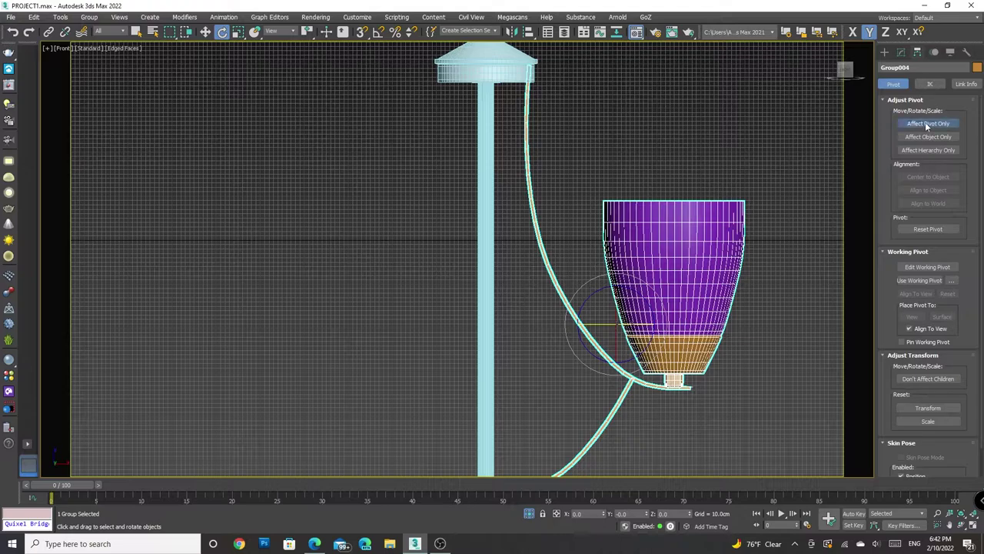
pyautogui.click(926, 124)
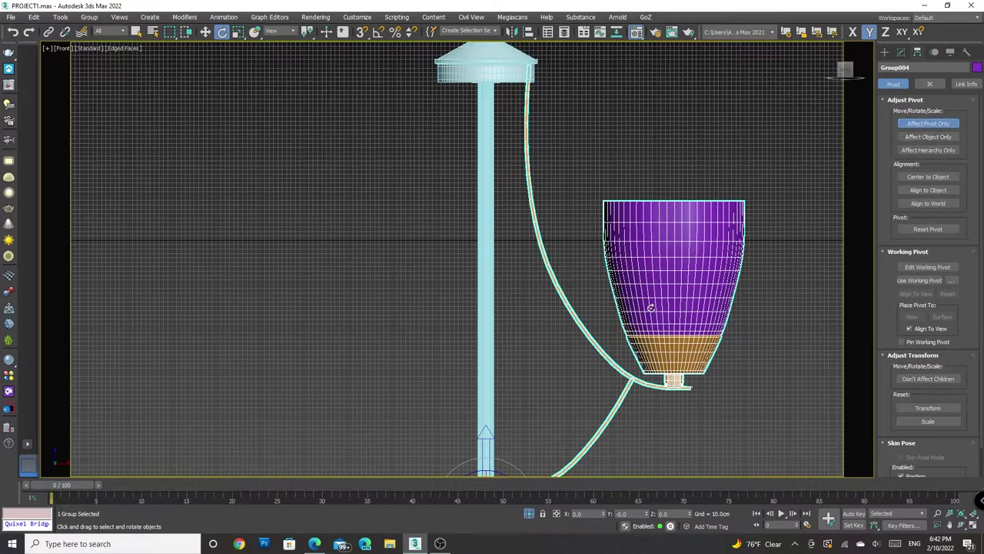
# Leave pivot-only mode and rotate the arm group around the pole to test it
pyautogui.click(204, 32)
pyautogui.scroll(-5, 672, 271)
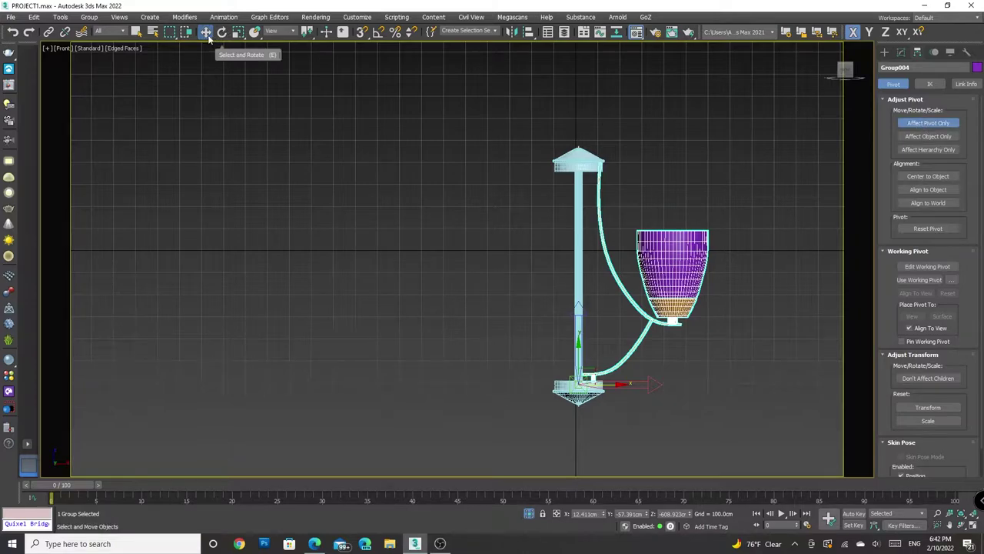
pyautogui.click(928, 123)
pyautogui.click(221, 32)
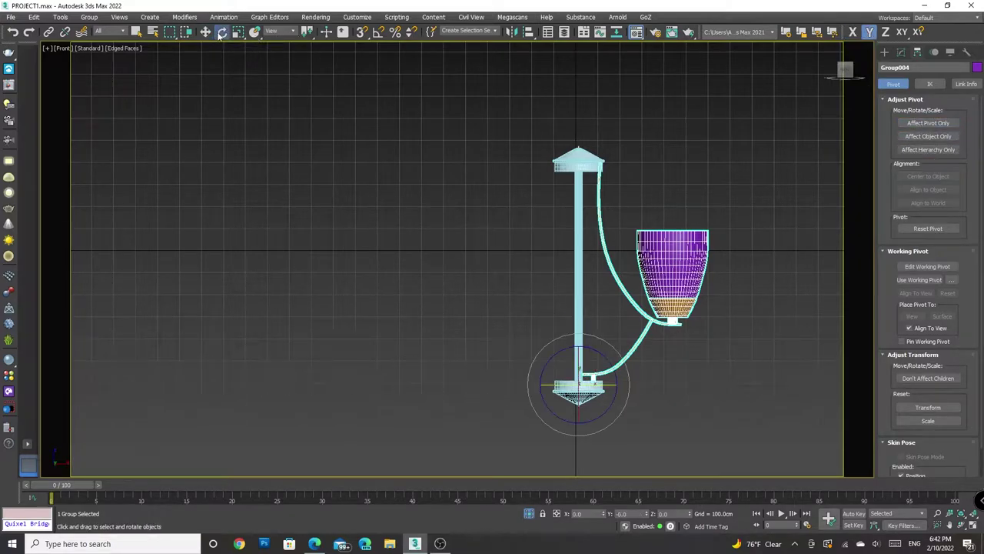
pyautogui.moveTo(591, 386)
pyautogui.mouseDown()
pyautogui.moveTo(642, 397)
pyautogui.moveTo(605, 400)
pyautogui.mouseUp()
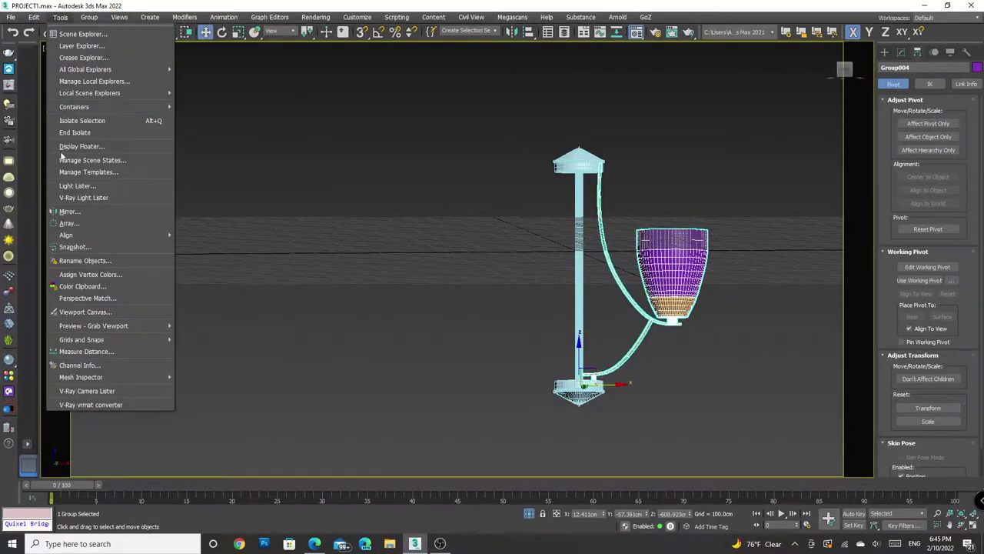
# Array the arm group as 4 instances rotated 360° around Z about the pole
pyautogui.click(66, 224)
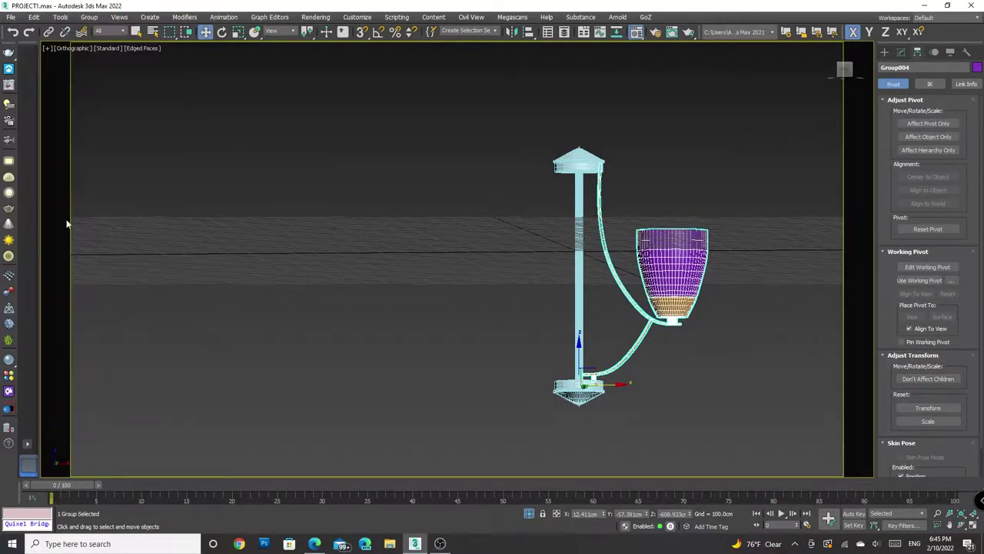
pyautogui.click(484, 281)
pyautogui.click(62, 16)
pyautogui.click(77, 221)
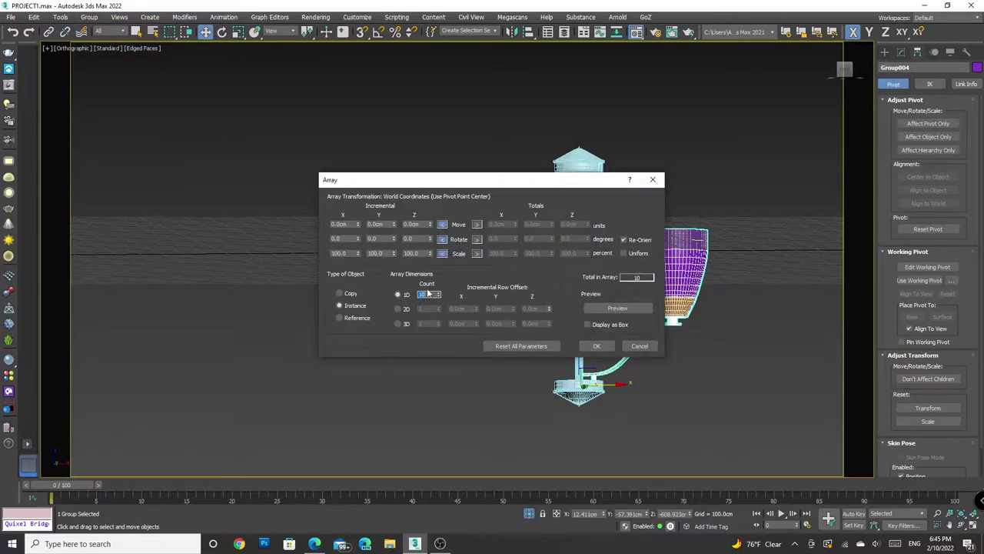
pyautogui.click(636, 315)
pyautogui.moveTo(520, 179); pyautogui.dragTo(315, 158)
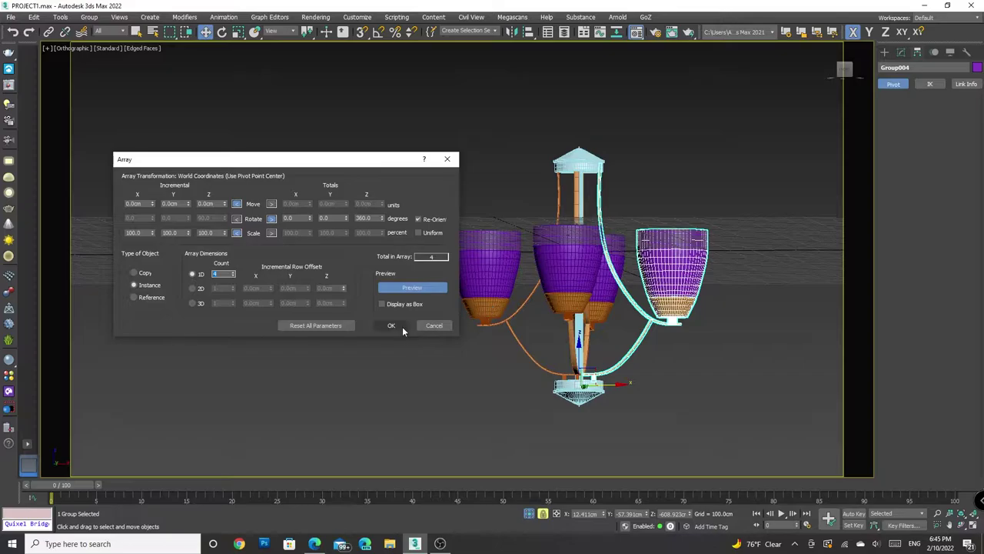
pyautogui.click(390, 326)
pyautogui.moveTo(393, 325)
pyautogui.keyDown('alt'); pyautogui.mouseDown(button='middle')
pyautogui.moveTo(492, 323)
pyautogui.moveTo(845, 71)
pyautogui.mouseUp(button='middle'); pyautogui.keyUp('alt')
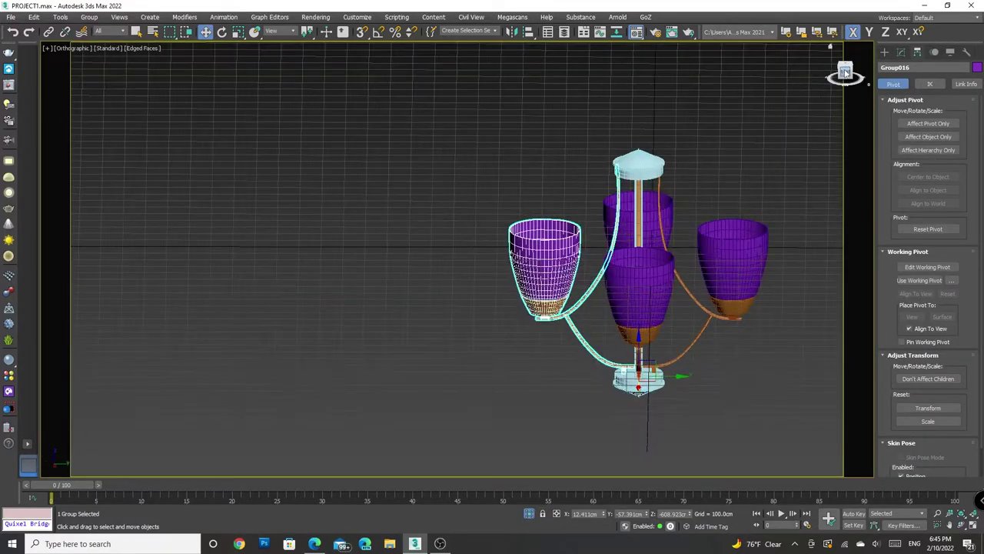
# Marquee-select all six chandelier parts and group them as Group017
pyautogui.click(845, 72)
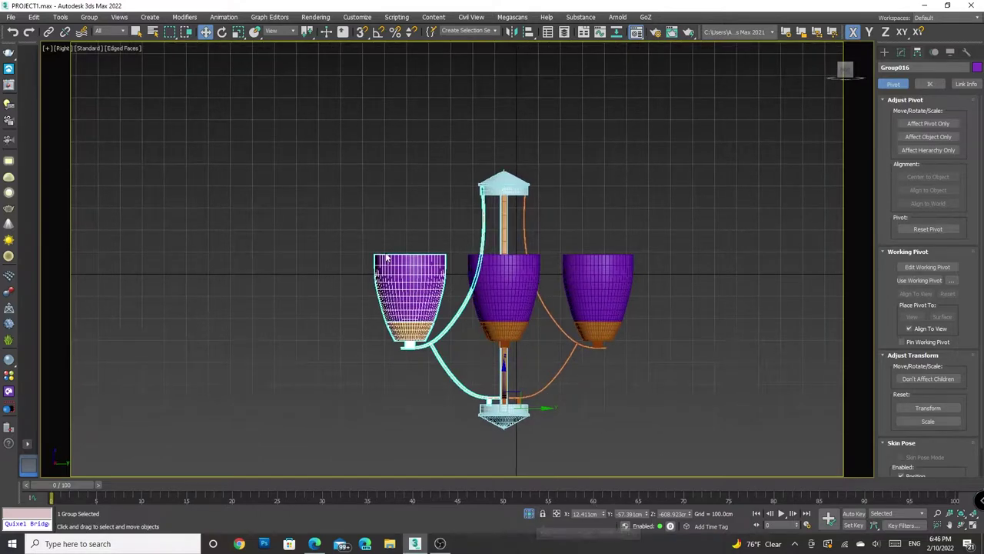
pyautogui.moveTo(669, 423); pyautogui.dragTo(631, 479)
pyautogui.click(60, 17)
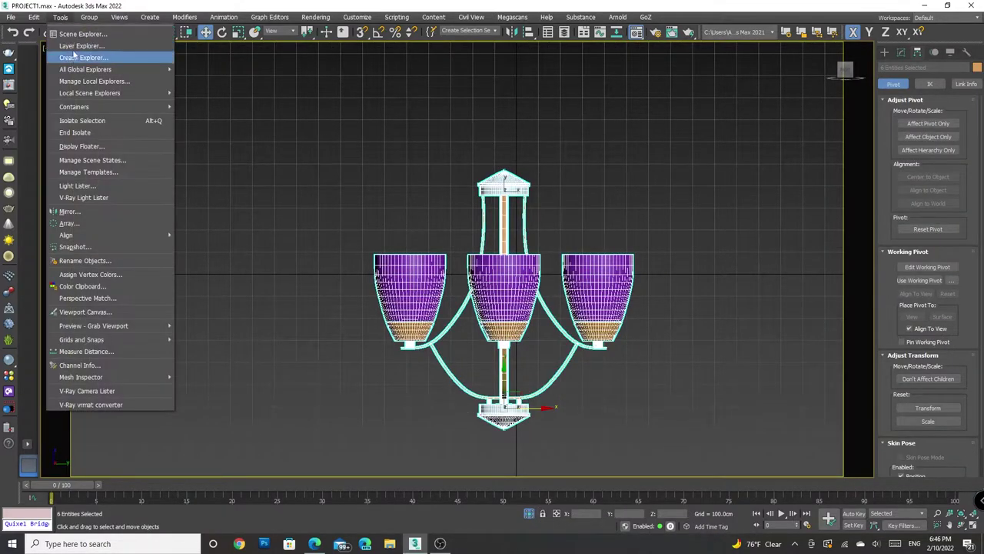
pyautogui.click(99, 28)
pyautogui.click(500, 290)
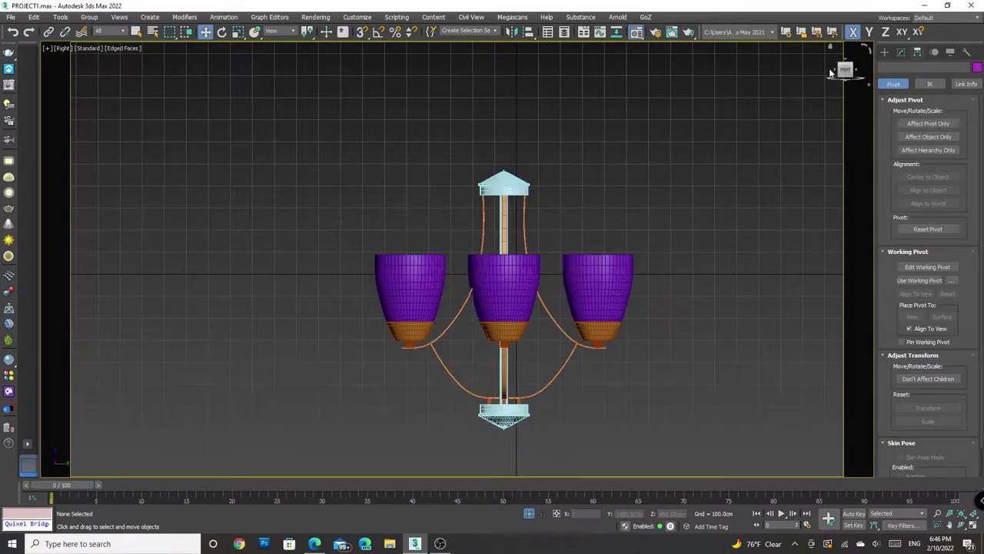
# In Front view, isolate Group017 so the reference image is hidden
pyautogui.moveTo(845, 70); pyautogui.dragTo(845, 75)
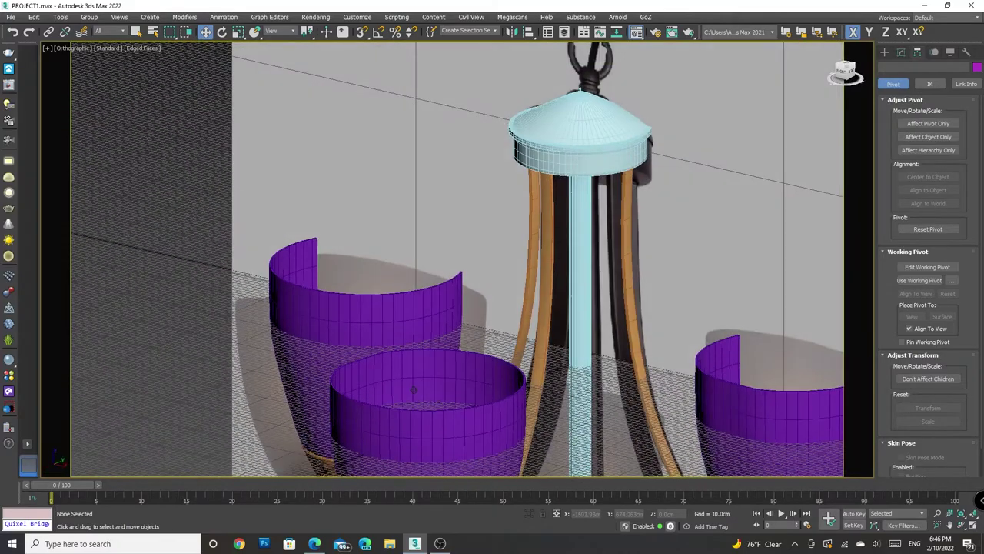
pyautogui.press('f')
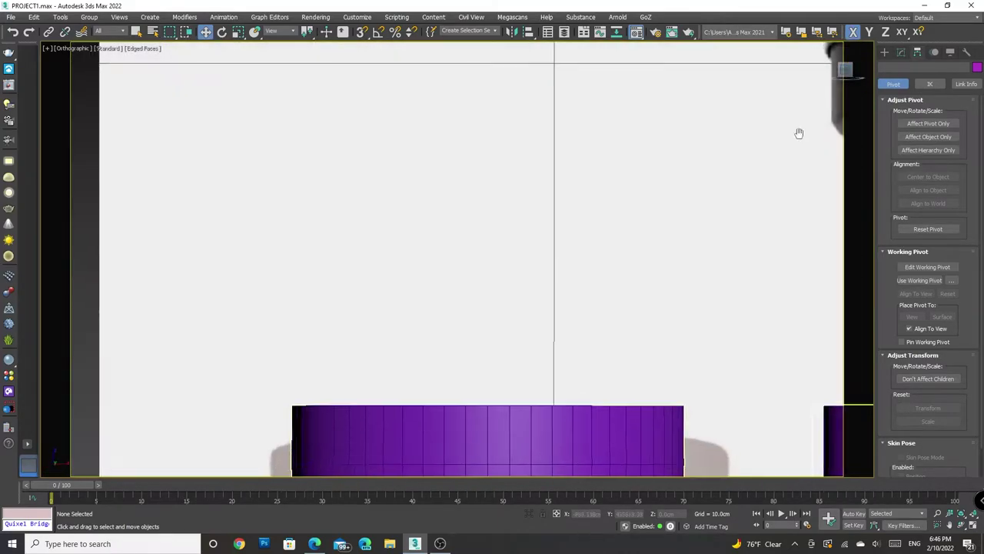
pyautogui.scroll(-3, 600, 208)
pyautogui.scroll(-5, 395, 266)
pyautogui.scroll(-3, 541, 292)
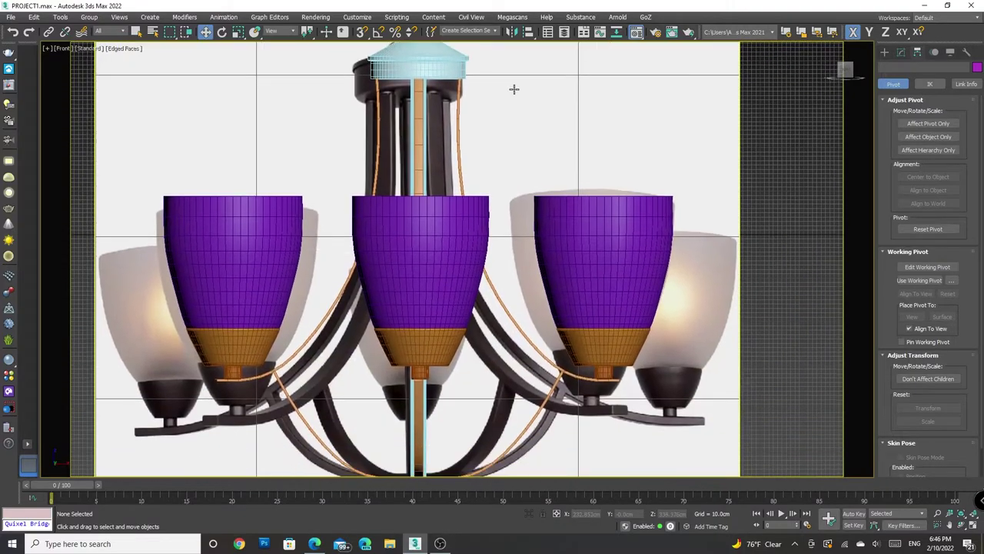
pyautogui.scroll(-3, 514, 88)
pyautogui.click(449, 262)
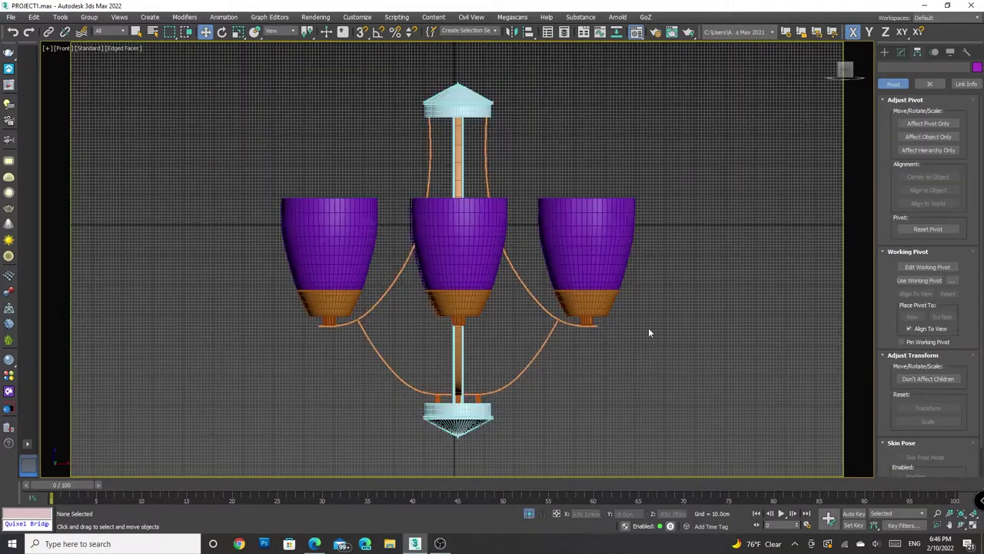
pyautogui.scroll(3, 648, 328)
pyautogui.click(884, 52)
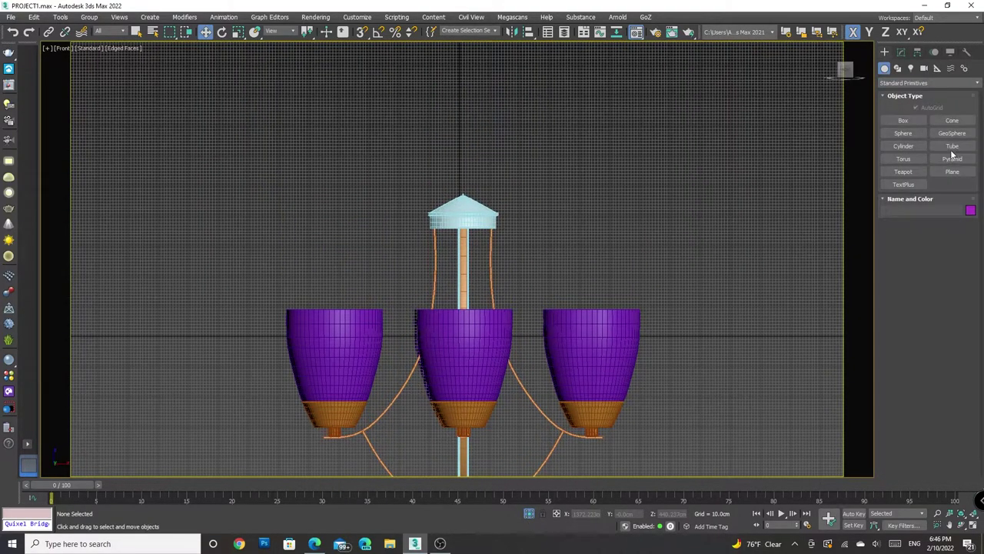
# Draw a circle for the hanging ring and centre it above the finial
pyautogui.click(898, 68)
pyautogui.click(904, 146)
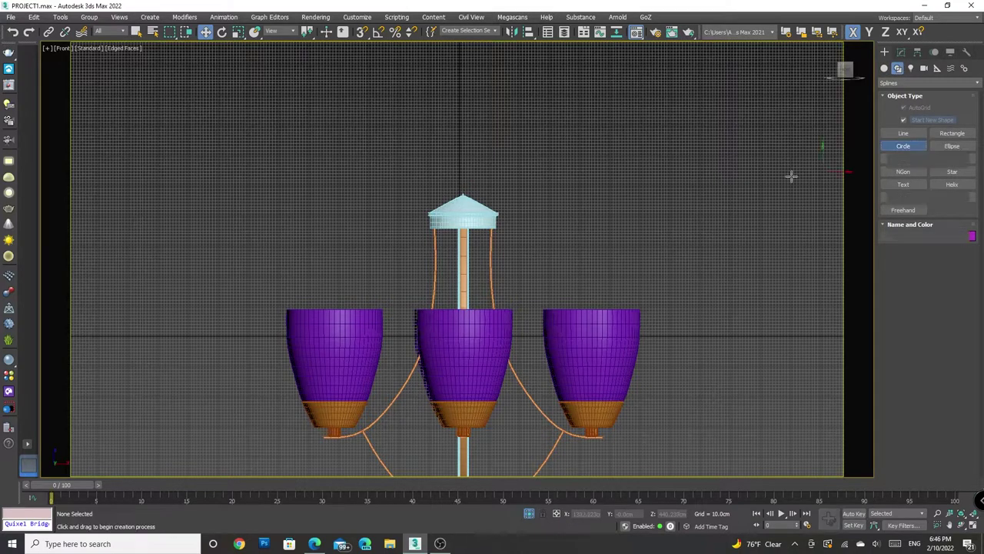
pyautogui.scroll(2, 454, 178)
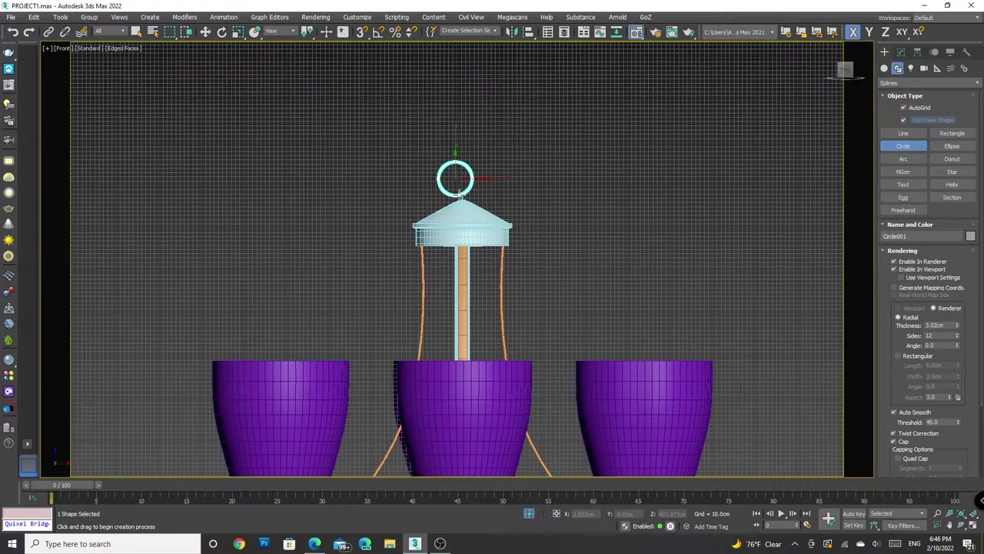
pyautogui.press('w')
pyautogui.moveTo(486, 177); pyautogui.dragTo(493, 180)
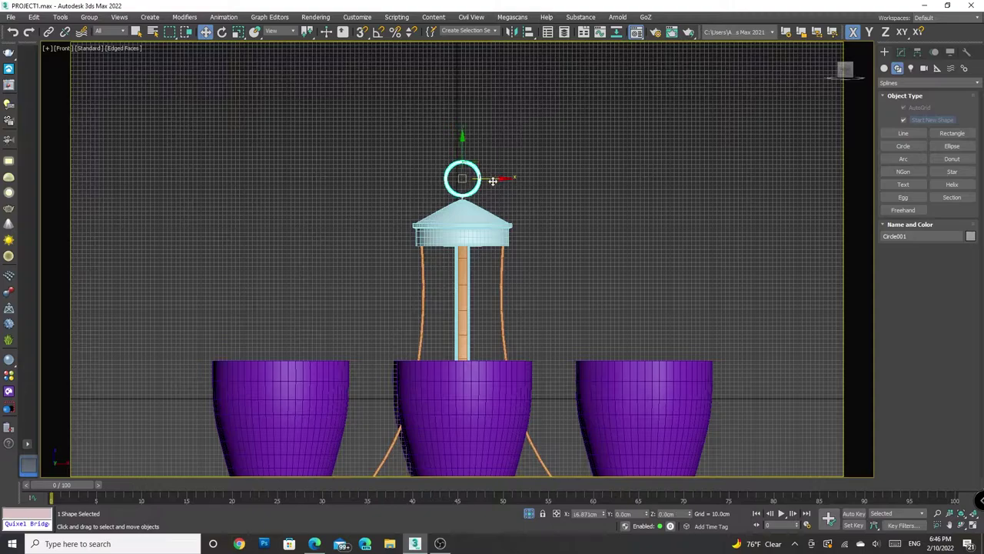
# Lower the ring onto the finial using the front views of the four-view layout
pyautogui.click(972, 526)
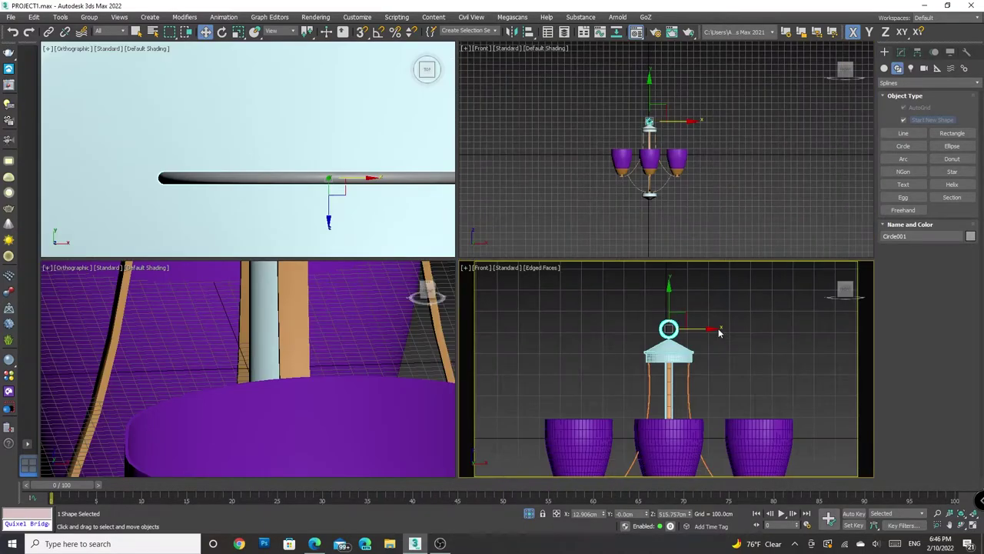
pyautogui.scroll(-3, 380, 404)
pyautogui.scroll(-3, 396, 325)
pyautogui.click(428, 294)
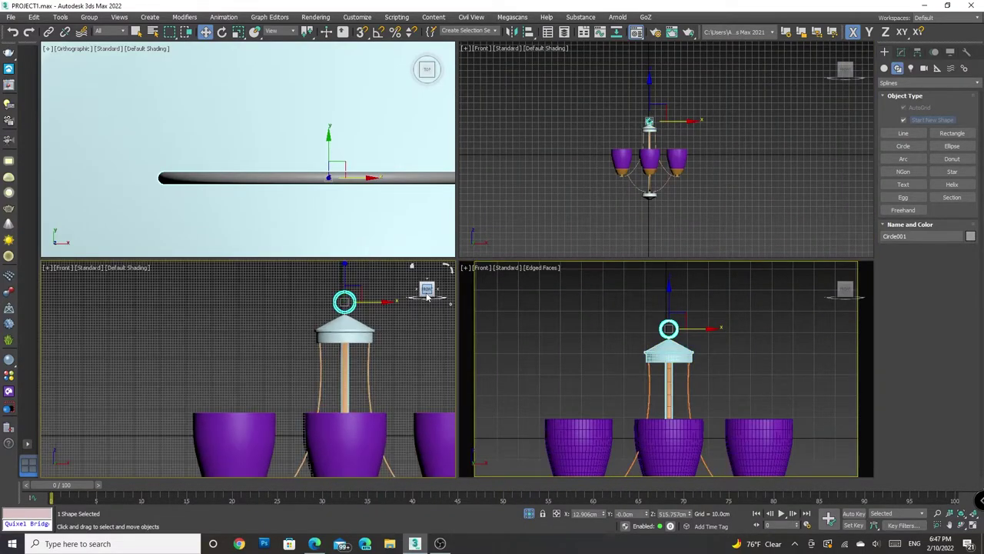
pyautogui.scroll(-3, 381, 239)
pyautogui.scroll(-2, 378, 154)
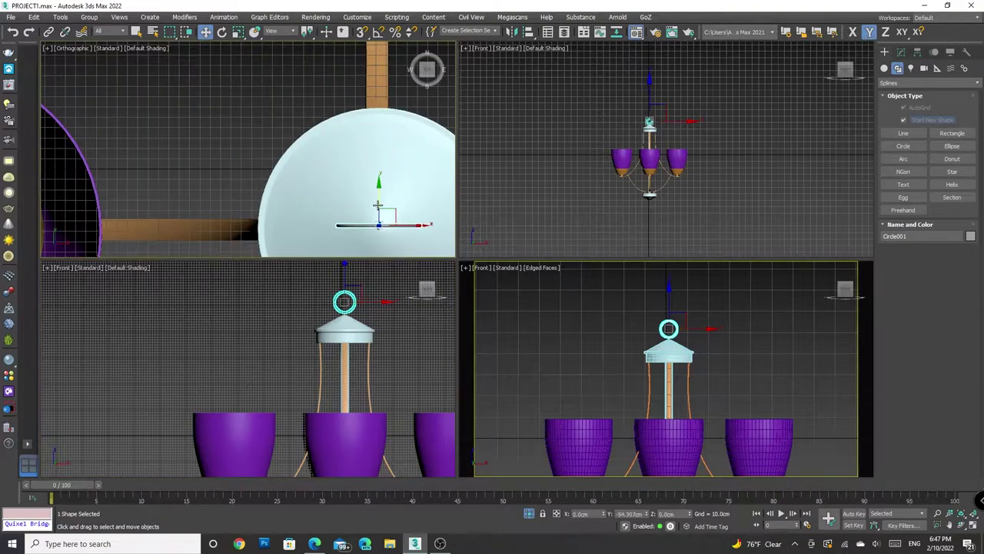
pyautogui.moveTo(377, 206); pyautogui.dragTo(378, 209)
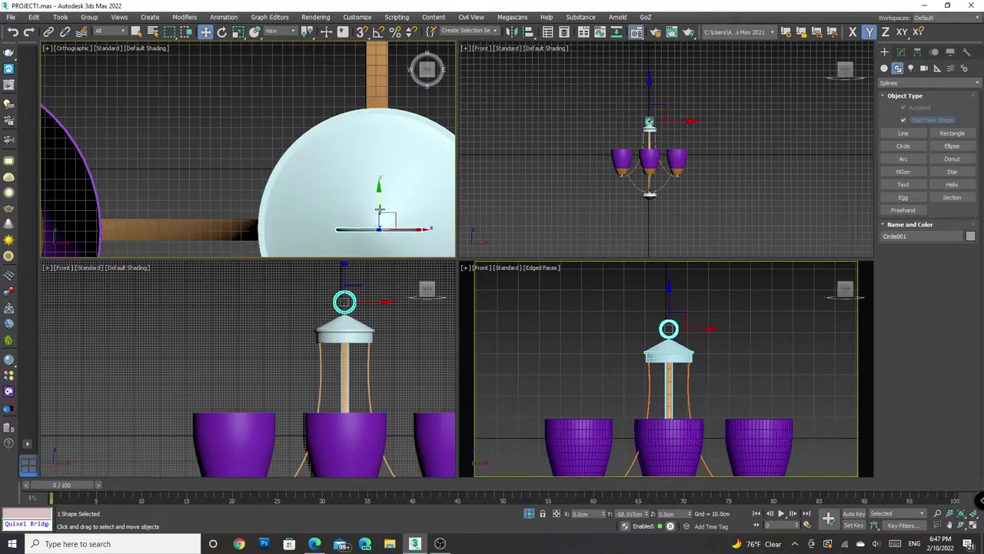
pyautogui.click(647, 94)
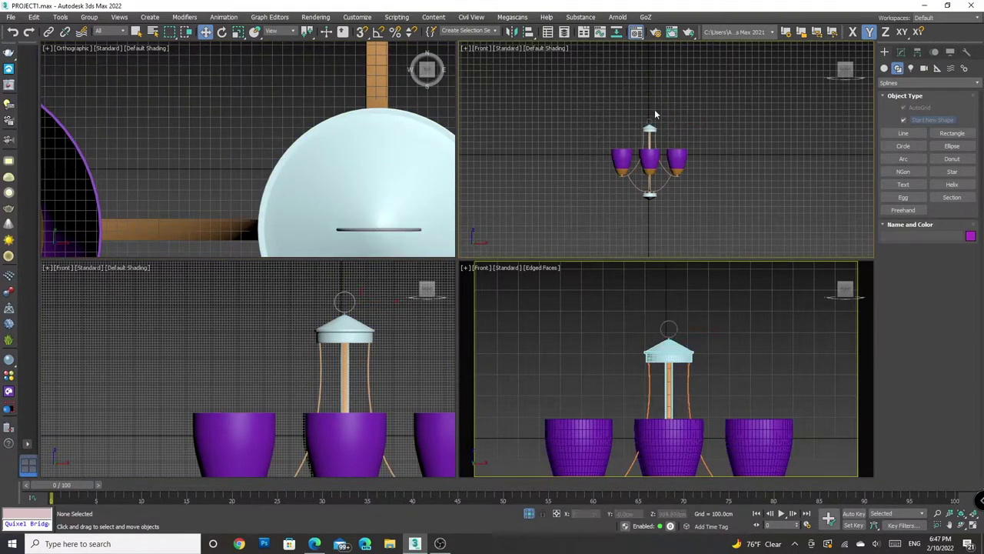
pyautogui.moveTo(650, 91); pyautogui.dragTo(648, 89)
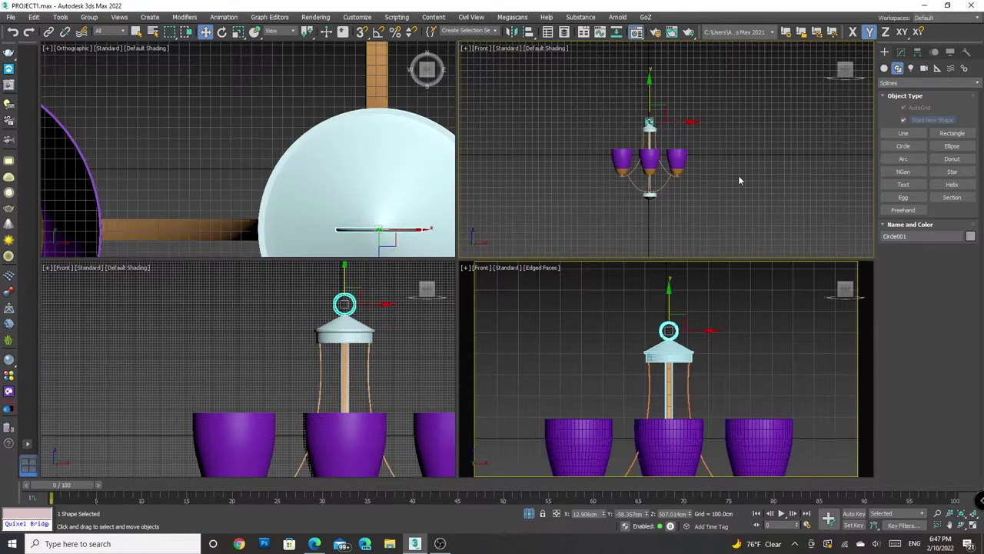
pyautogui.scroll(-3, 676, 130)
pyautogui.scroll(3, 676, 130)
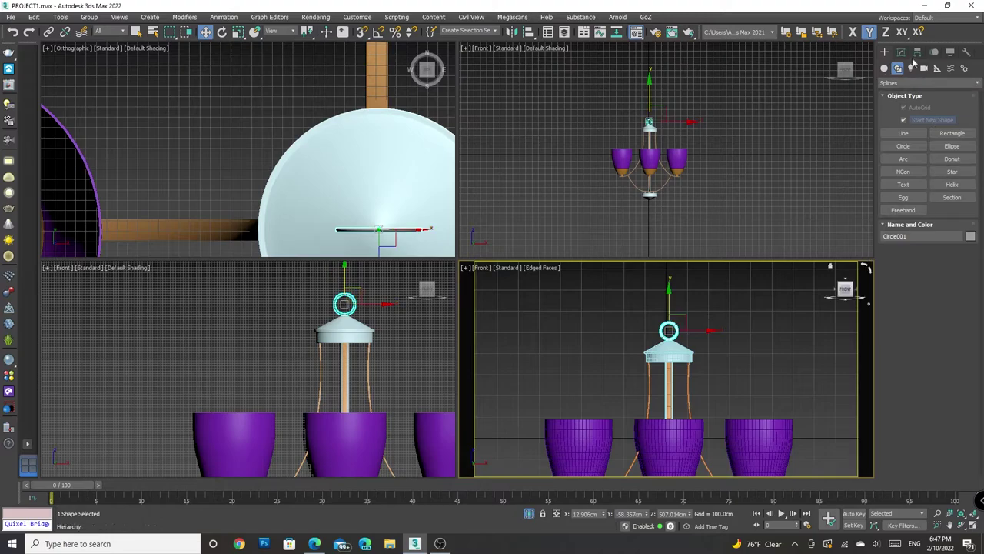
# Thicken the ring's rendered tube to 8.926 cm and frame it in the front view
pyautogui.click(902, 52)
pyautogui.moveTo(958, 266); pyautogui.dragTo(957, 244)
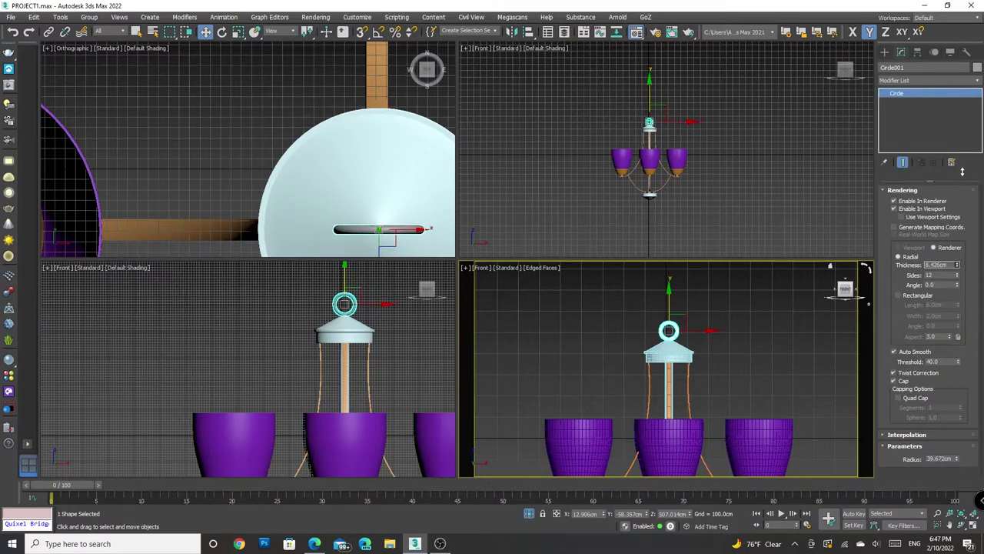
pyautogui.press('z')
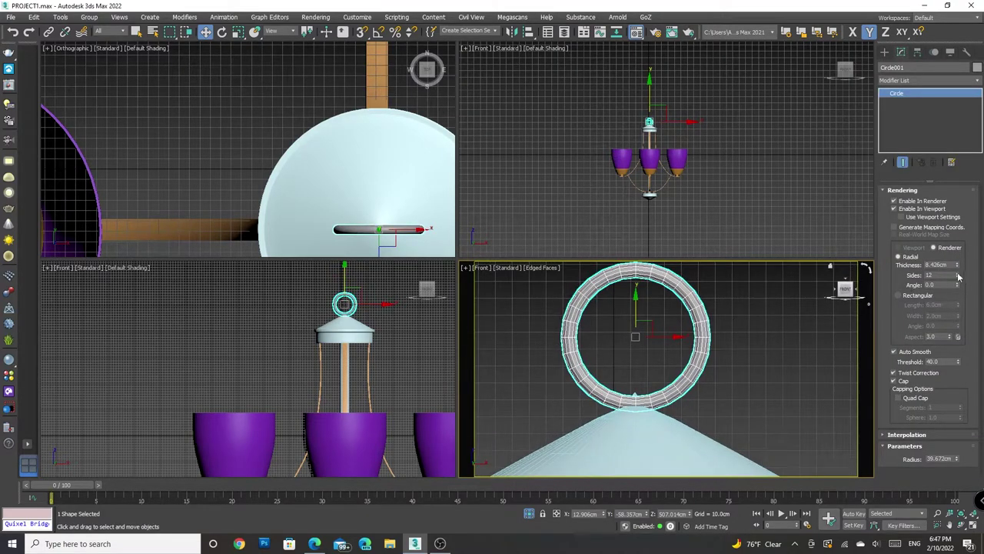
pyautogui.click(907, 81)
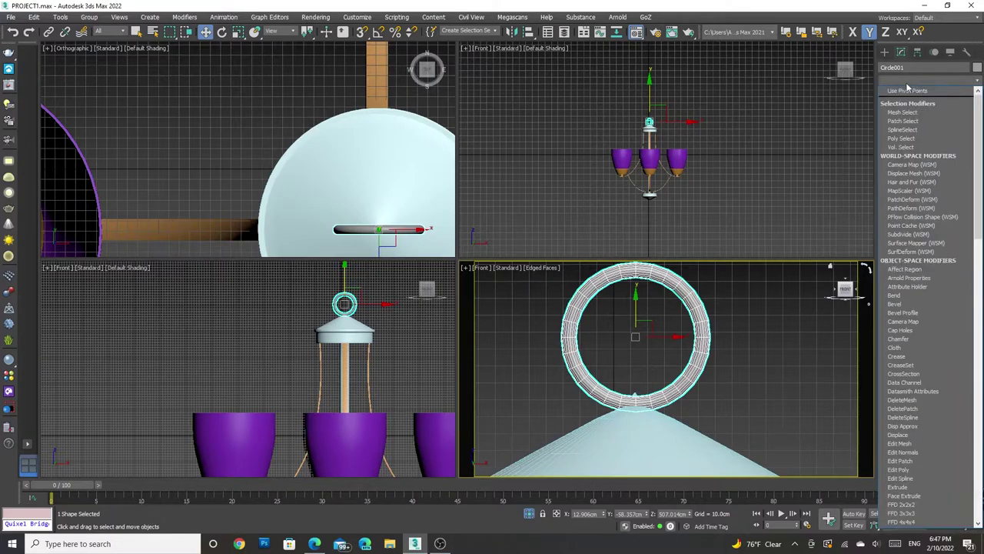
pyautogui.click(751, 363)
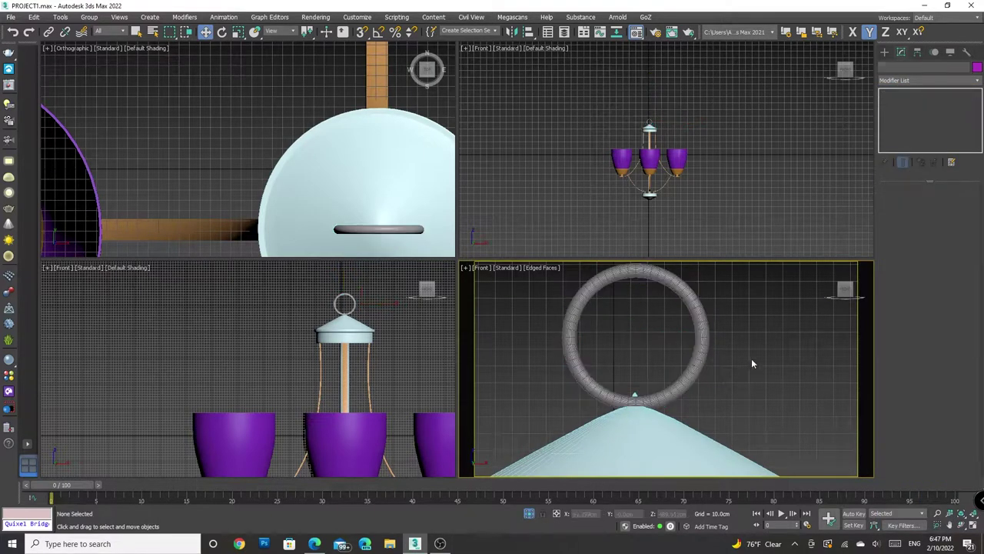
pyautogui.hotkey('shift', 'z')
pyautogui.hotkey('ctrl', 'z')
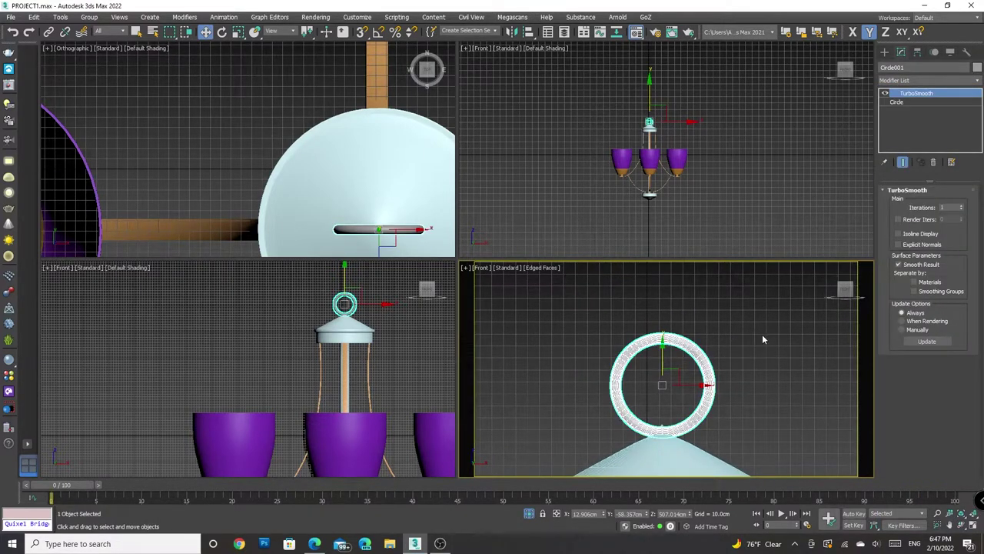
pyautogui.click(746, 362)
# Orbit around the hanging ring to inspect it, then select the chandelier group
pyautogui.moveTo(746, 362)
pyautogui.keyDown('alt'); pyautogui.mouseDown(button='middle')
pyautogui.moveTo(601, 371)
pyautogui.moveTo(553, 322)
pyautogui.mouseUp(button='middle'); pyautogui.keyUp('alt')
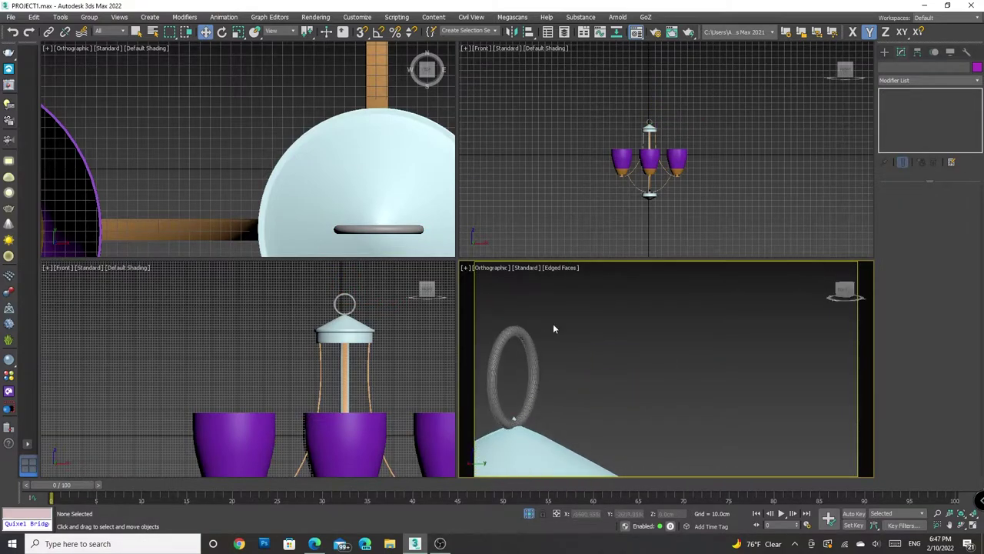
pyautogui.click(511, 353)
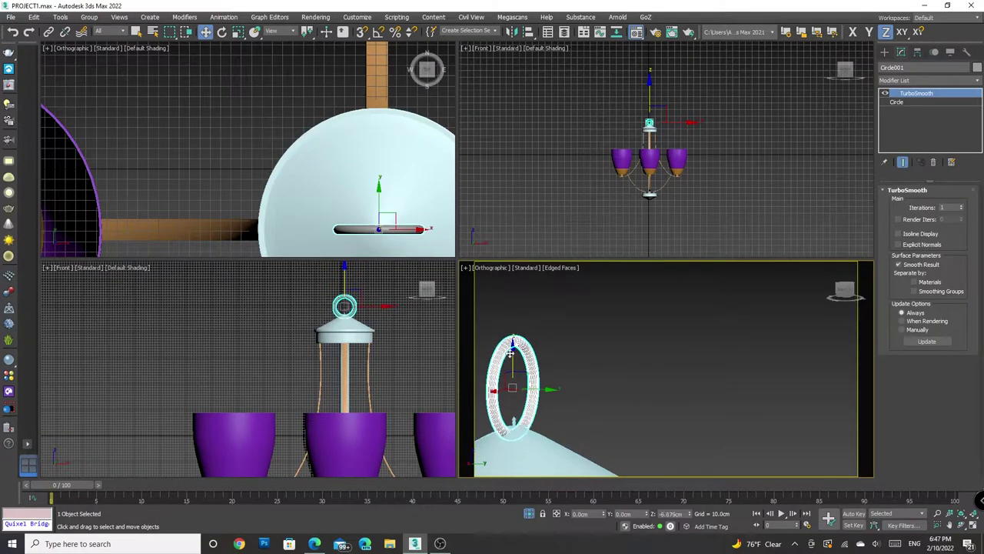
pyautogui.moveTo(511, 354)
pyautogui.keyDown('alt'); pyautogui.mouseDown(button='middle')
pyautogui.moveTo(546, 362)
pyautogui.moveTo(553, 338)
pyautogui.mouseUp(button='middle'); pyautogui.keyUp('alt')
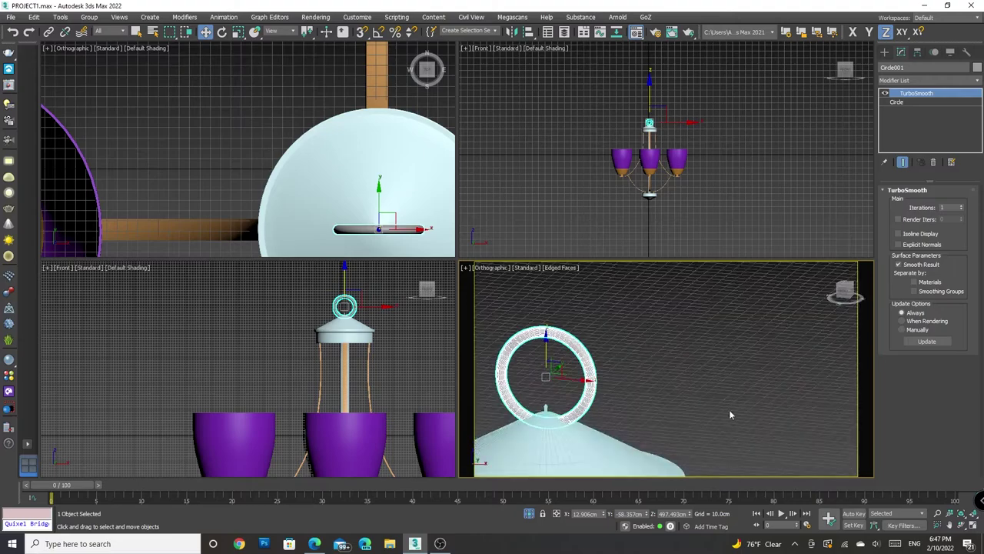
pyautogui.scroll(5, 677, 330)
pyautogui.scroll(4, 749, 325)
pyautogui.click(750, 325)
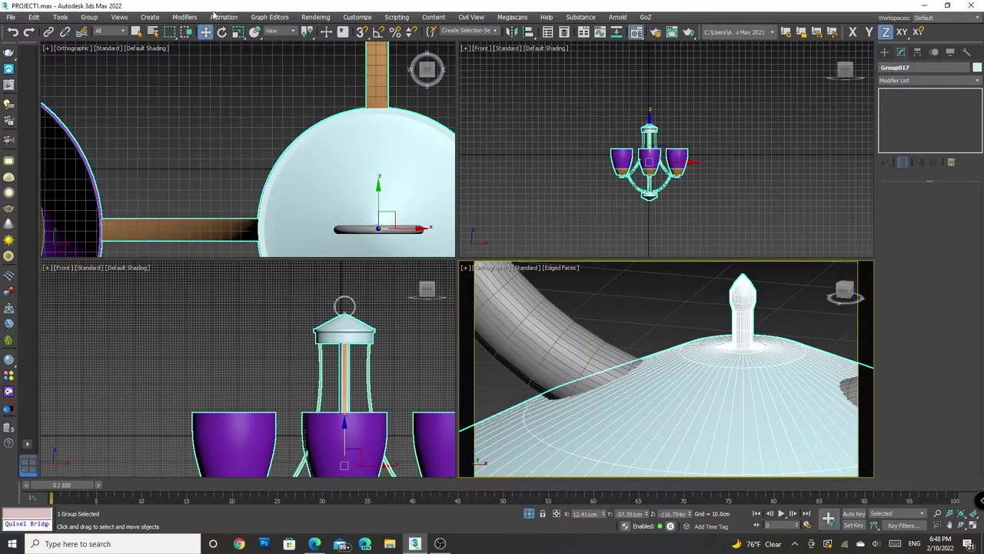
# Open the chandelier group, select the finial stem Cylinder002 and enter Editable Poly Edge level
pyautogui.click(89, 17)
pyautogui.click(103, 56)
pyautogui.click(745, 332)
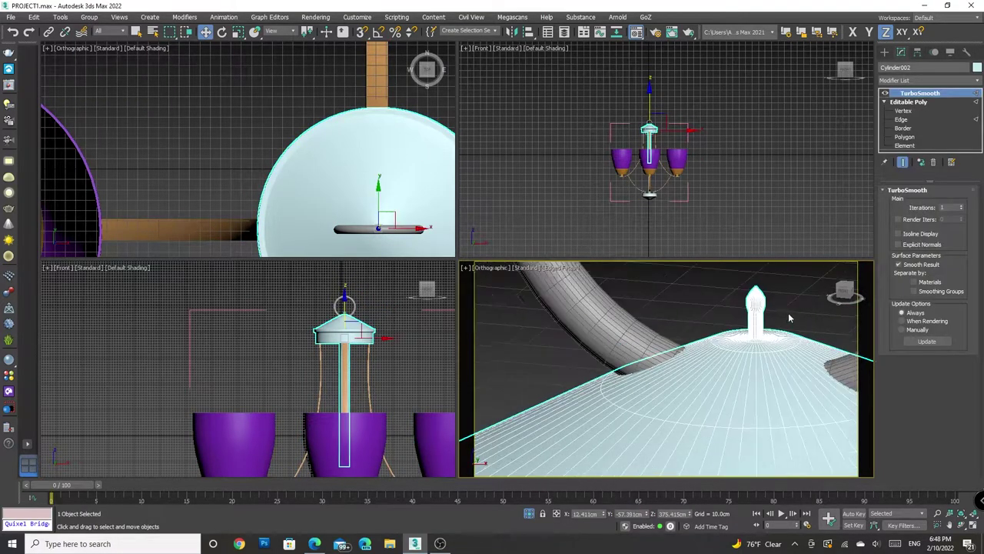
pyautogui.click(903, 110)
pyautogui.press('z')
pyautogui.click(902, 119)
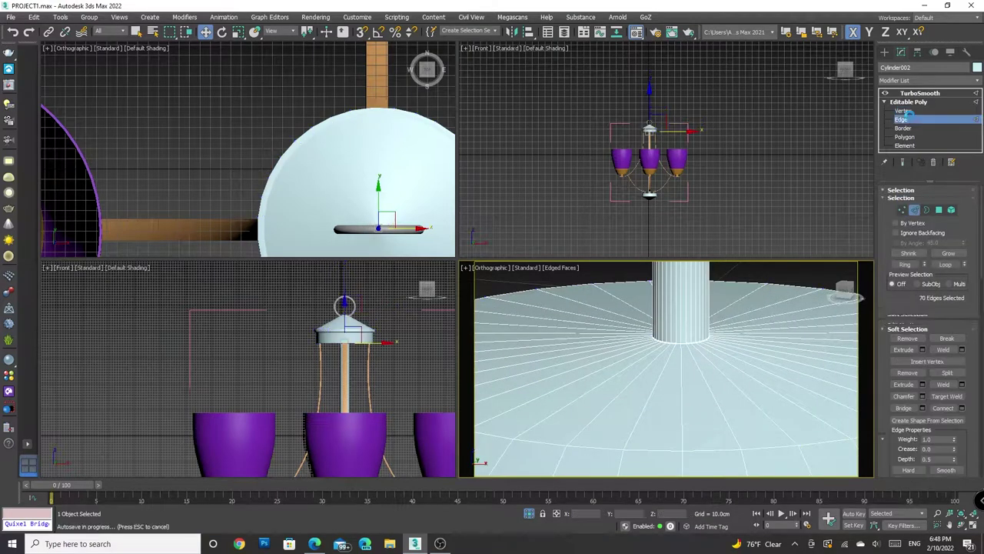
pyautogui.moveTo(659, 362); pyautogui.dragTo(707, 358)
pyautogui.hotkey('ctrl', 'z')
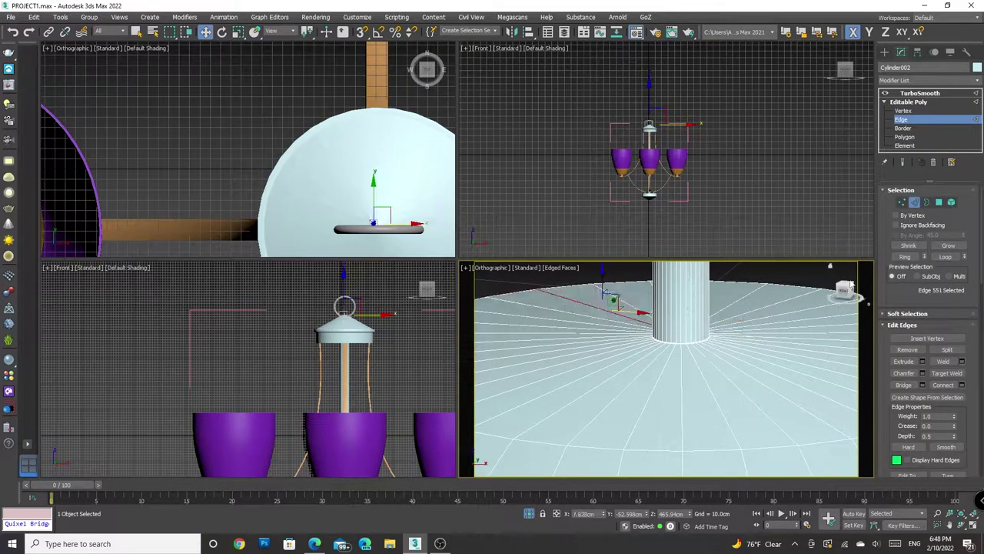
# Select the edge loops at the stem base and on the dome
pyautogui.scroll(3, 662, 369)
pyautogui.moveTo(662, 369)
pyautogui.keyDown('alt'); pyautogui.mouseDown(button='middle')
pyautogui.moveTo(585, 354)
pyautogui.moveTo(582, 361)
pyautogui.mouseUp(button='middle'); pyautogui.keyUp('alt')
pyautogui.doubleClick(539, 349)
pyautogui.scroll(3, 582, 362)
pyautogui.moveTo(736, 363)
pyautogui.keyDown('alt'); pyautogui.mouseDown(button='middle')
pyautogui.moveTo(735, 323)
pyautogui.moveTo(714, 351)
pyautogui.moveTo(724, 284)
pyautogui.mouseUp(button='middle'); pyautogui.keyUp('alt')
pyautogui.scroll(5, 735, 322)
pyautogui.doubleClick(717, 346)
pyautogui.scroll(-3, 716, 350)
pyautogui.scroll(2, 724, 283)
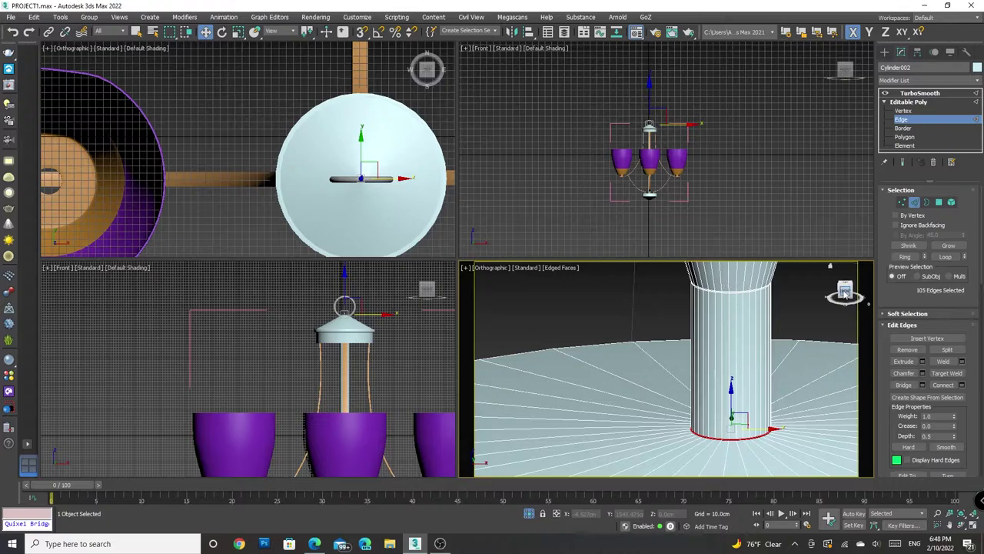
pyautogui.moveTo(844, 292); pyautogui.dragTo(694, 297)
pyautogui.press('f')
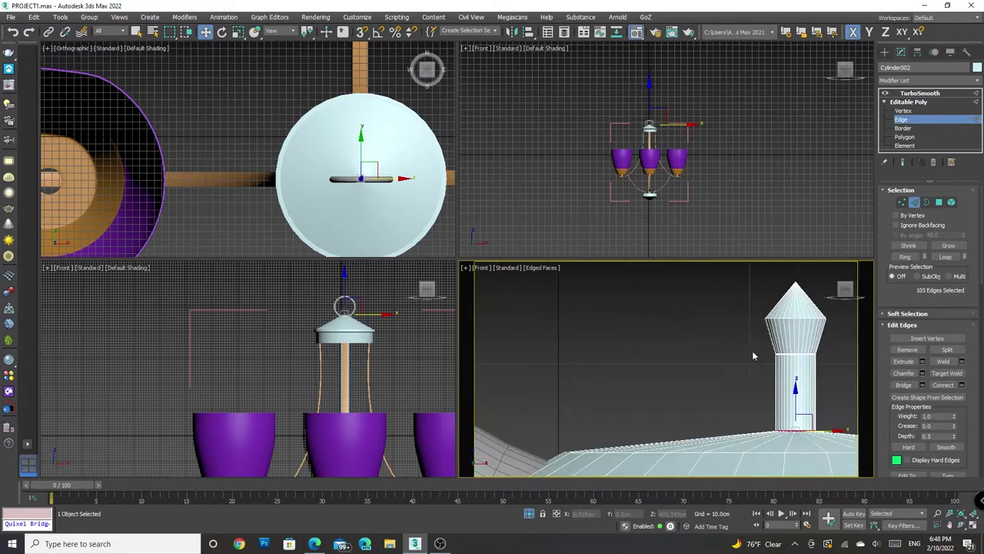
pyautogui.scroll(3, 691, 327)
# Select the horizontal edge loop on the stem, using point-to-point edge selection
pyautogui.hotkey('ctrl', 'a')
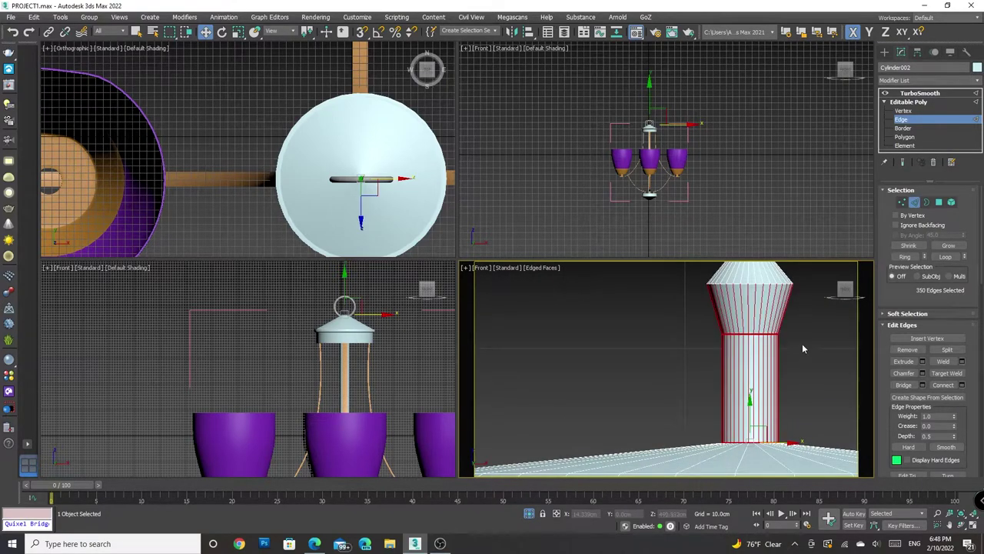
pyautogui.hotkey('ctrl', 'z')
pyautogui.scroll(3, 755, 336)
pyautogui.scroll(2, 705, 294)
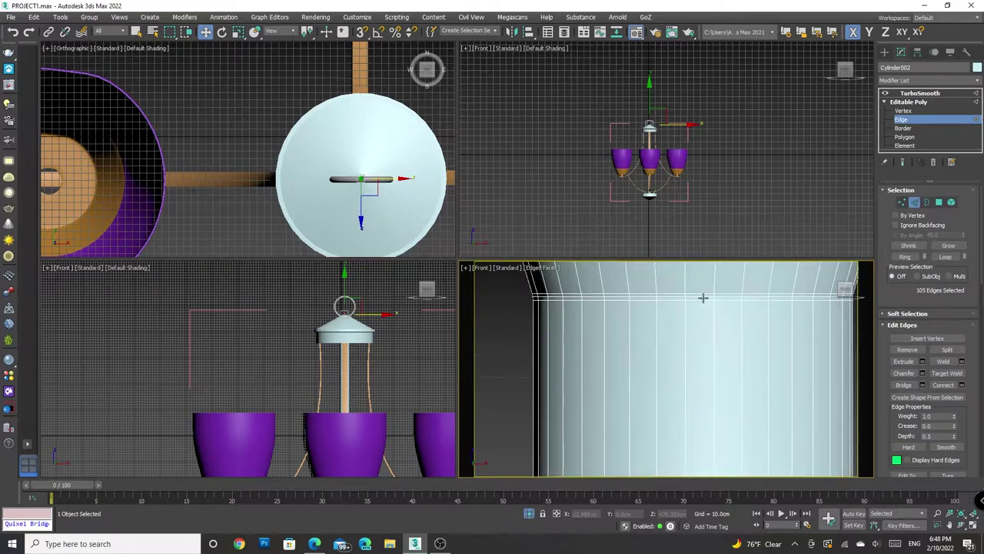
pyautogui.press('w')
pyautogui.scroll(-3, 721, 345)
pyautogui.scroll(2, 699, 342)
pyautogui.scroll(1, 715, 331)
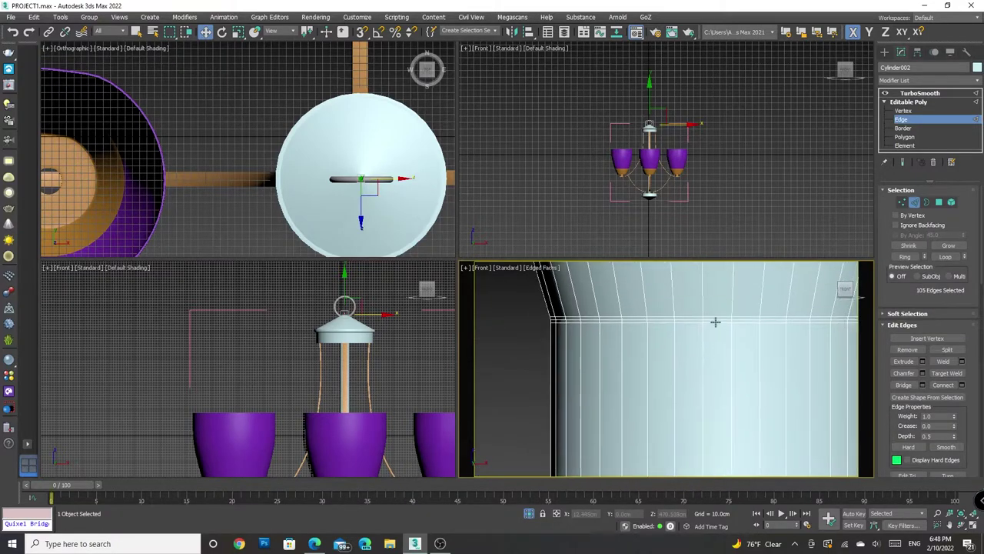
pyautogui.doubleClick(716, 322)
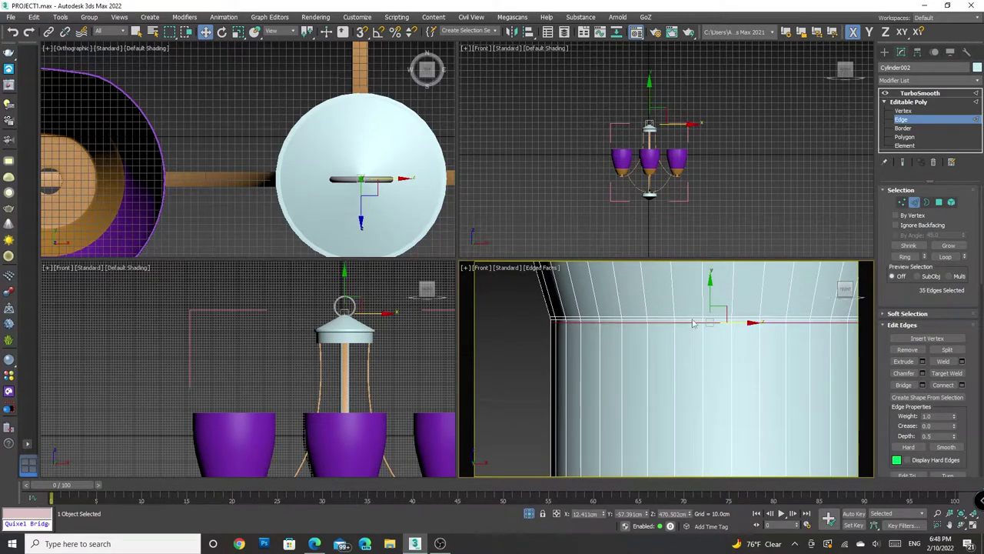
pyautogui.click(702, 320)
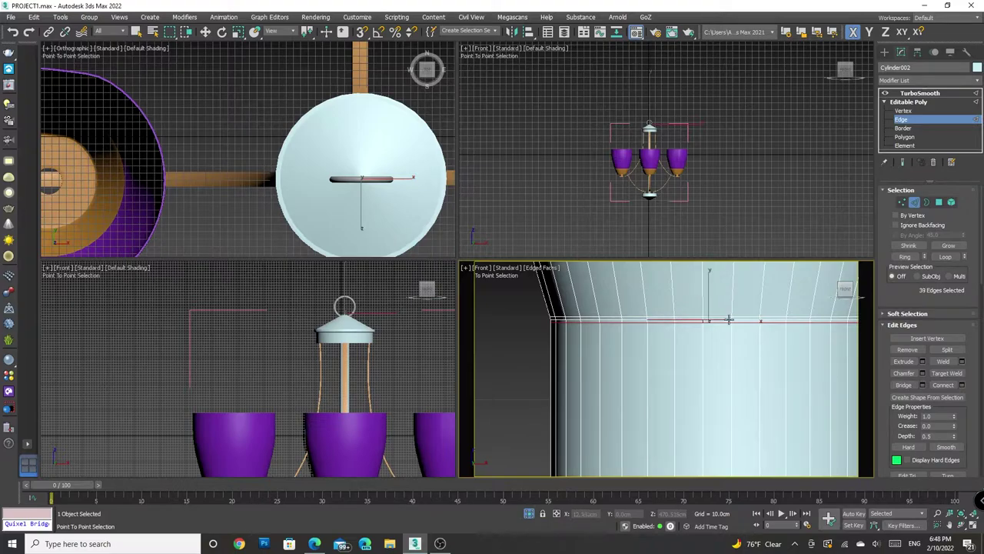
pyautogui.rightClick(757, 321)
pyautogui.scroll(-3, 758, 331)
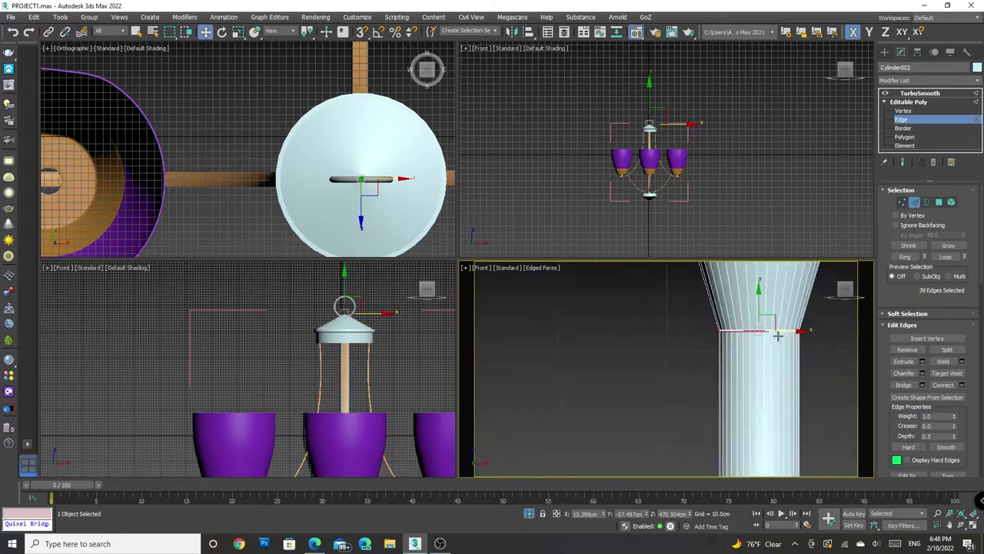
pyautogui.scroll(-3, 761, 334)
# Add the edge loops at the column base and near its cone-shaped top to the selection
pyautogui.moveTo(672, 305)
pyautogui.keyDown('alt'); pyautogui.mouseDown(button='middle')
pyautogui.moveTo(817, 308)
pyautogui.moveTo(630, 450)
pyautogui.moveTo(685, 325)
pyautogui.moveTo(679, 393)
pyautogui.mouseUp(button='middle'); pyautogui.keyUp('alt')
pyautogui.scroll(5, 679, 394)
pyautogui.doubleClick(657, 398)
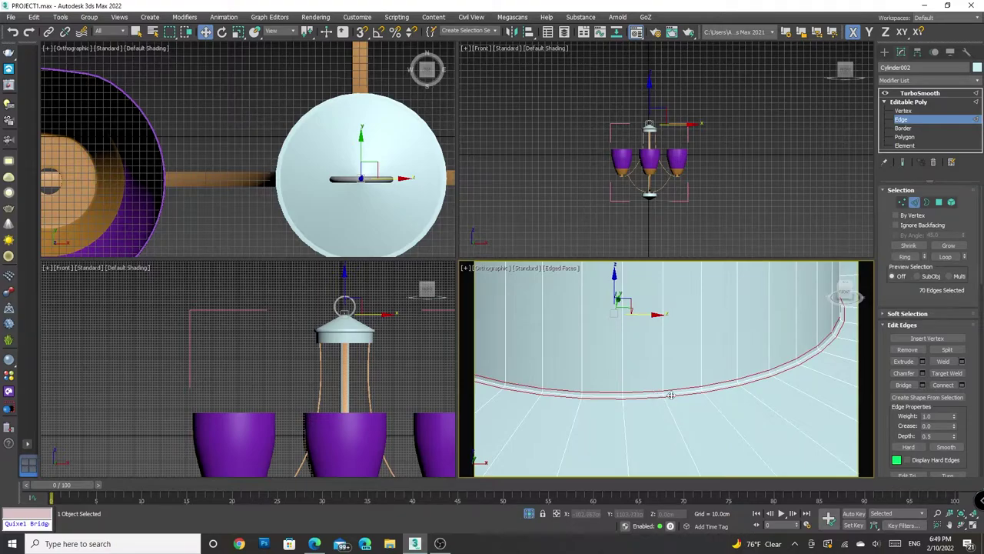
pyautogui.keyDown('ctrl'); pyautogui.doubleClick(673, 397); pyautogui.keyUp('ctrl')
pyautogui.keyDown('alt'); pyautogui.moveTo(673, 398); pyautogui.dragTo(668, 291, button='middle'); pyautogui.keyUp('alt')
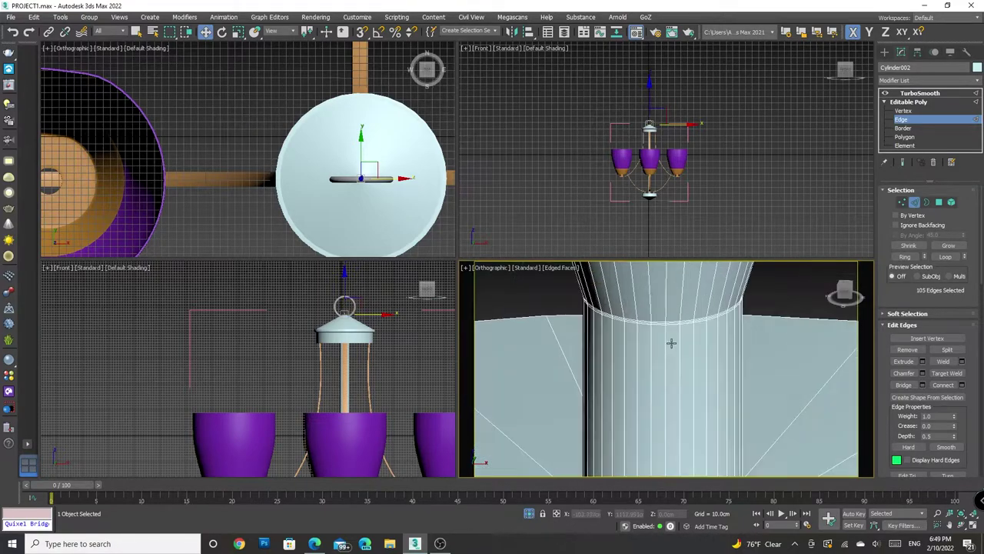
pyautogui.keyDown('ctrl'); pyautogui.doubleClick(670, 287); pyautogui.keyUp('ctrl')
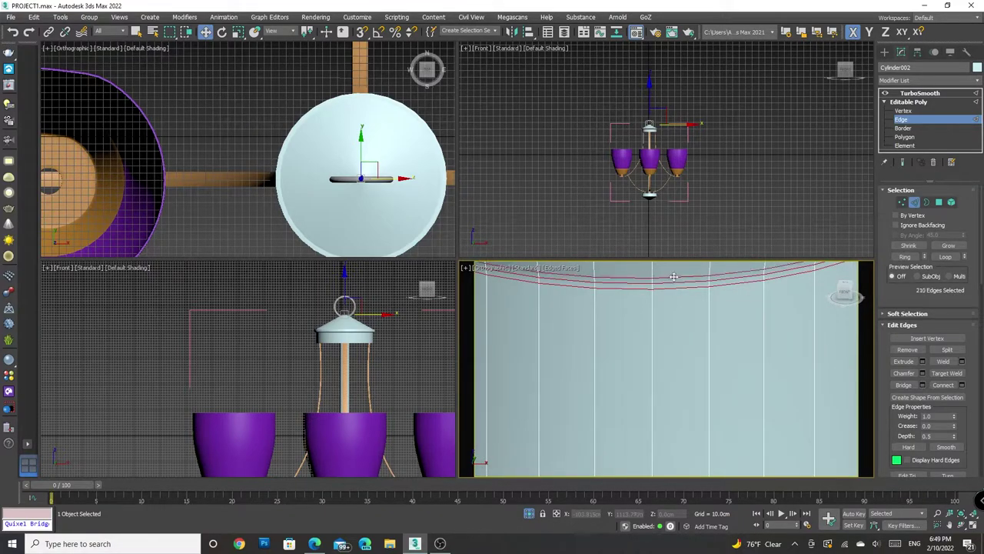
pyautogui.scroll(-5, 673, 276)
pyautogui.scroll(6, 670, 384)
pyautogui.moveTo(670, 384)
pyautogui.mouseDown(button='middle')
pyautogui.moveTo(700, 286)
pyautogui.moveTo(649, 338)
pyautogui.mouseUp(button='middle')
pyautogui.scroll(-3, 646, 340)
pyautogui.scroll(-2, 669, 307)
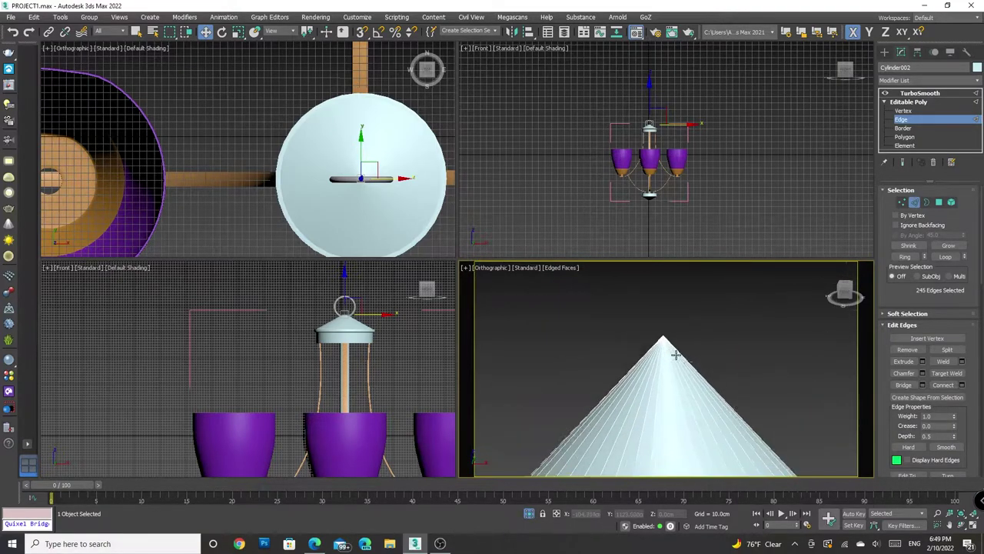
pyautogui.scroll(2, 668, 292)
pyautogui.moveTo(669, 291); pyautogui.dragTo(740, 350, button='middle')
pyautogui.scroll(2, 726, 355)
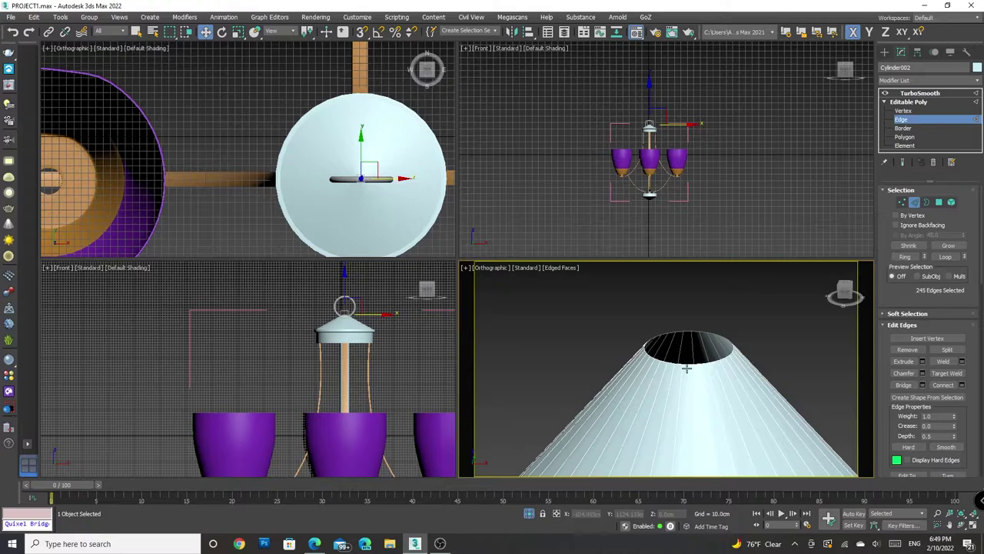
pyautogui.scroll(-2, 677, 364)
pyautogui.scroll(2, 707, 346)
pyautogui.scroll(-3, 730, 339)
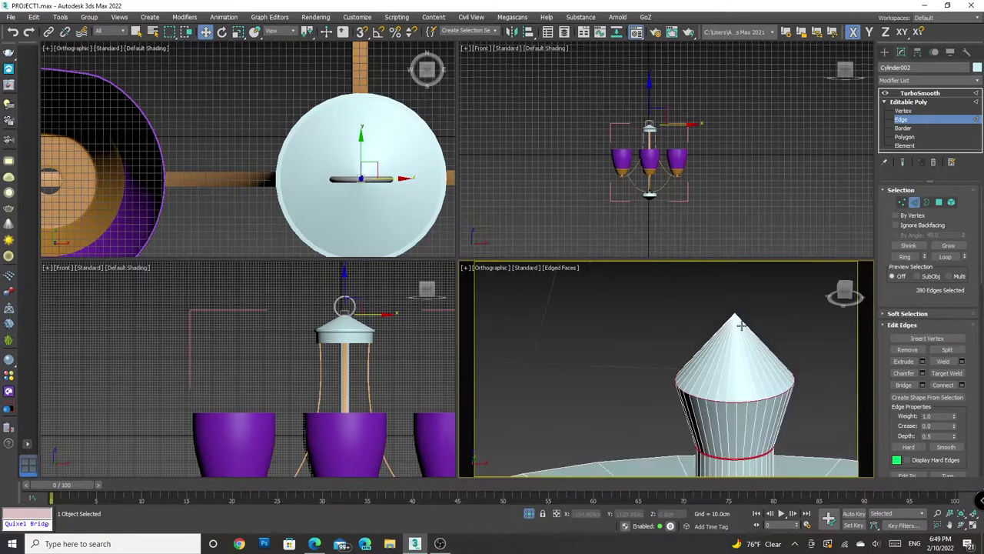
pyautogui.scroll(-5, 733, 387)
# Scale the selected cone-top edge loops wider
pyautogui.press('r')
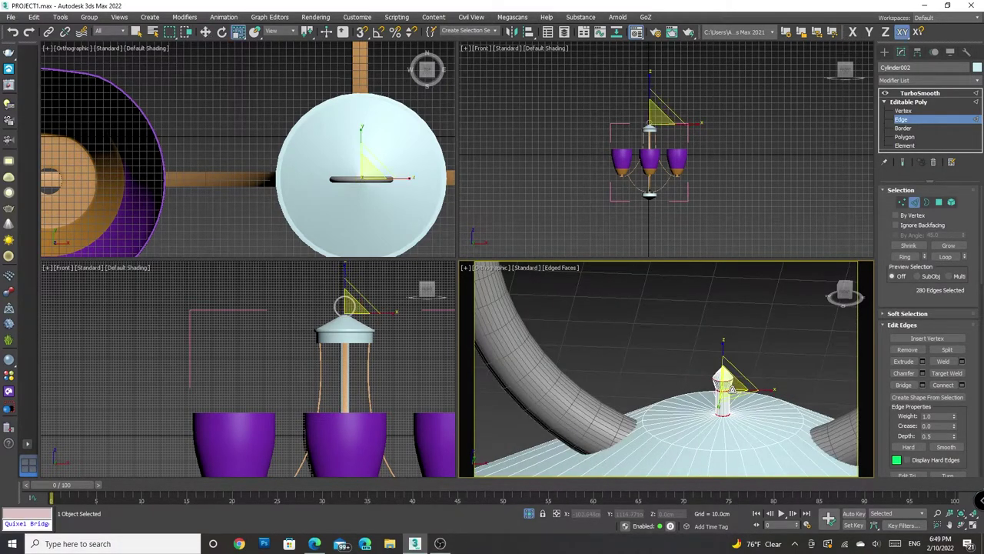
pyautogui.moveTo(742, 386); pyautogui.dragTo(672, 296)
pyautogui.moveTo(841, 302); pyautogui.dragTo(727, 422)
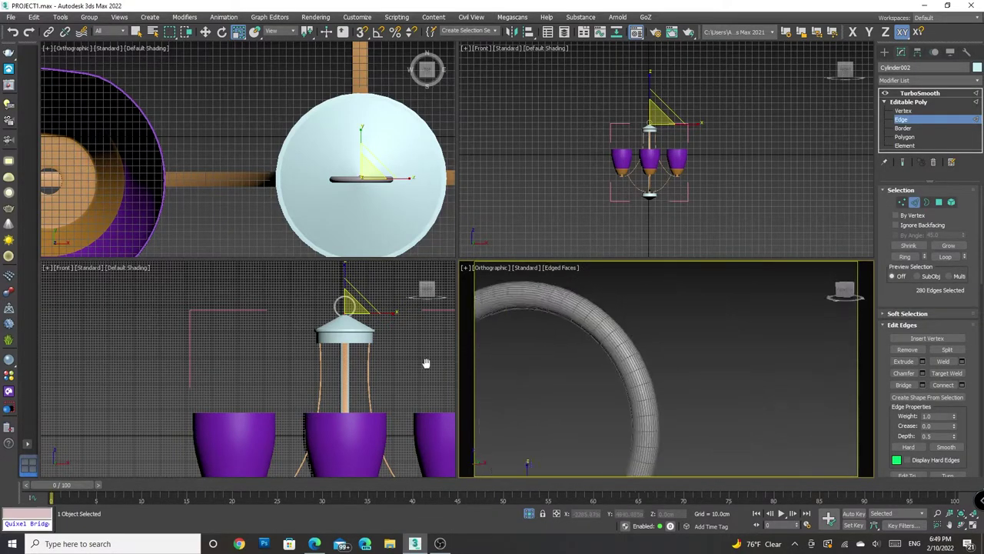
pyautogui.scroll(2, 686, 369)
pyautogui.scroll(5, 687, 365)
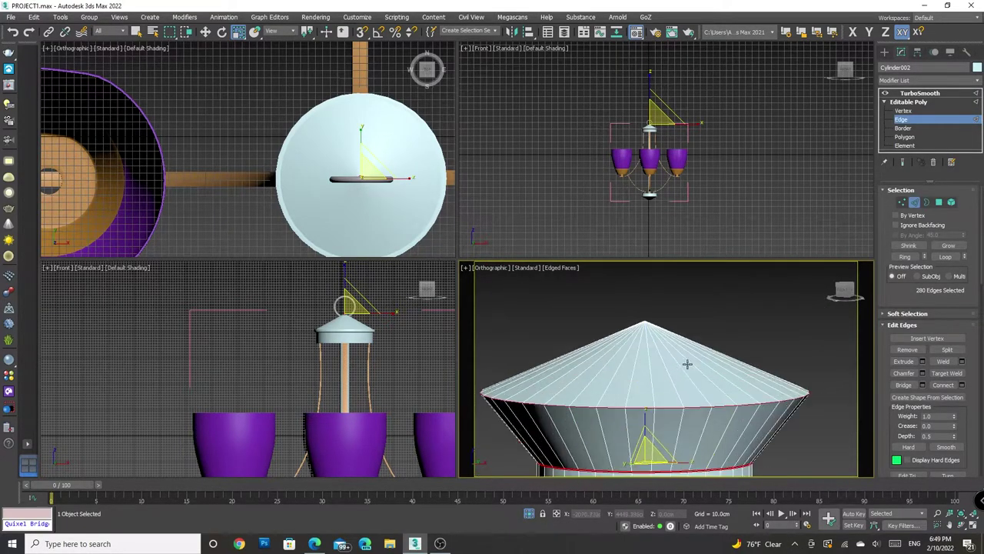
pyautogui.scroll(-5, 727, 345)
pyautogui.scroll(-3, 676, 361)
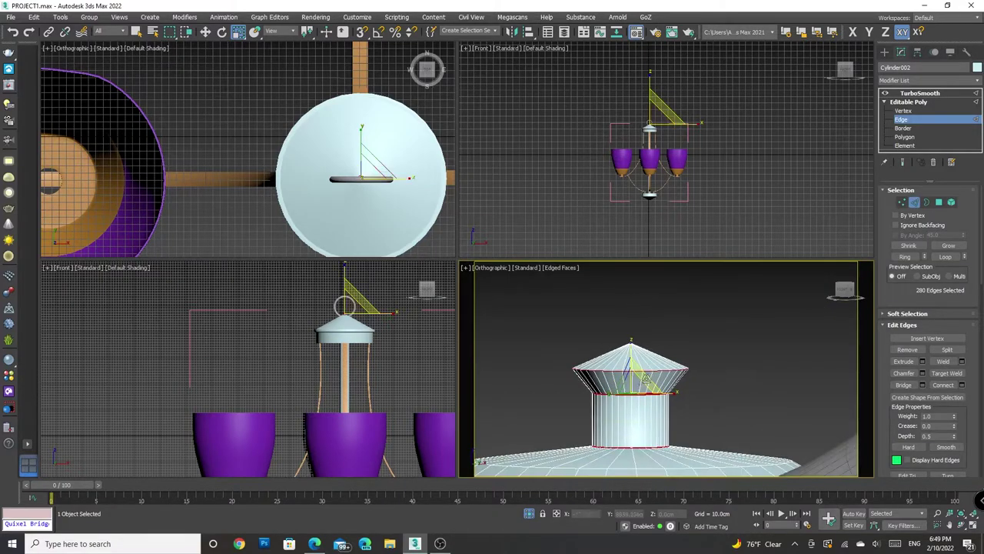
pyautogui.scroll(2, 625, 374)
# In vertex mode, pull the top vertices up into a taller cone
pyautogui.press('1')
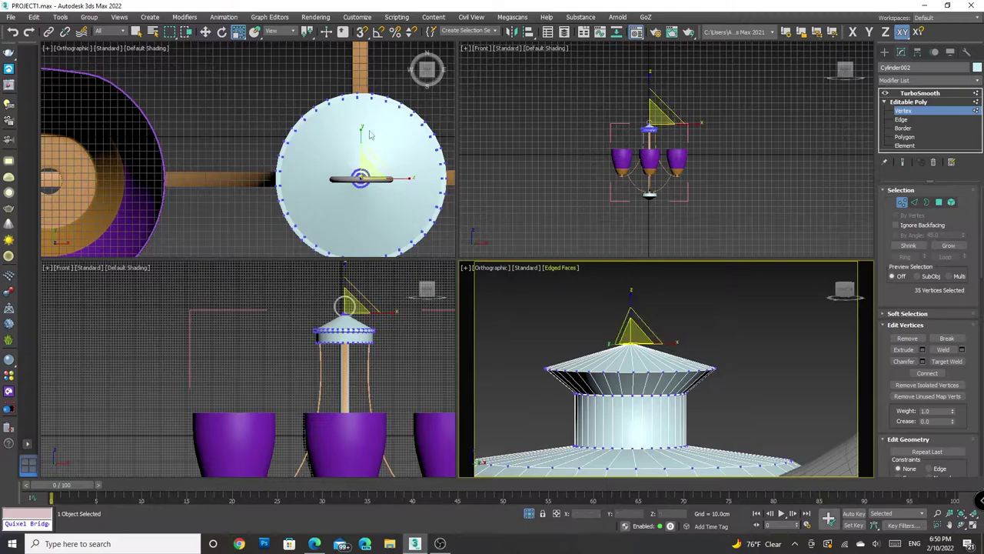
pyautogui.press('w')
pyautogui.moveTo(630, 316); pyautogui.dragTo(632, 223)
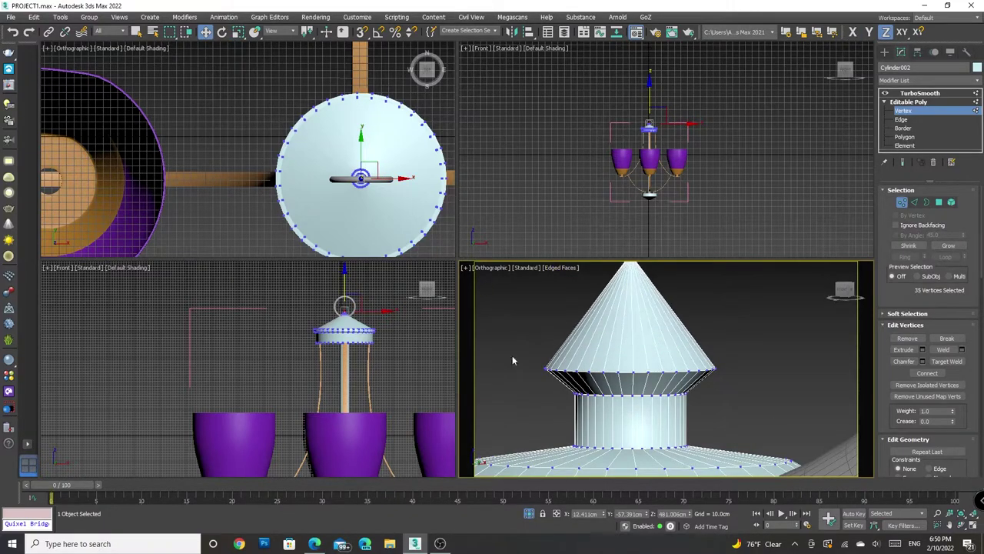
pyautogui.moveTo(631, 336); pyautogui.dragTo(630, 289)
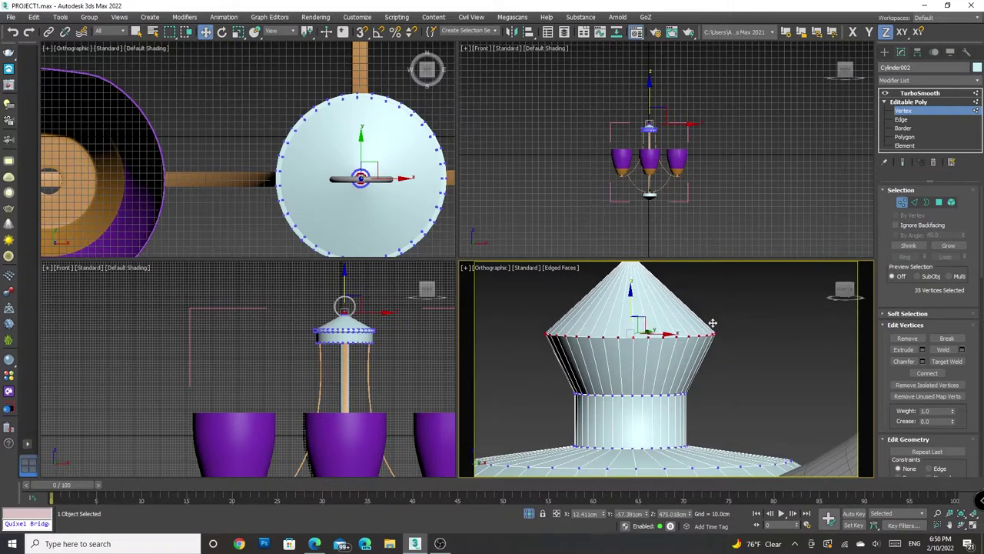
pyautogui.scroll(-5, 631, 292)
# Raise the top vertex ring of the finial and scale it wider on XY
pyautogui.click(654, 314)
pyautogui.moveTo(764, 367); pyautogui.dragTo(762, 368)
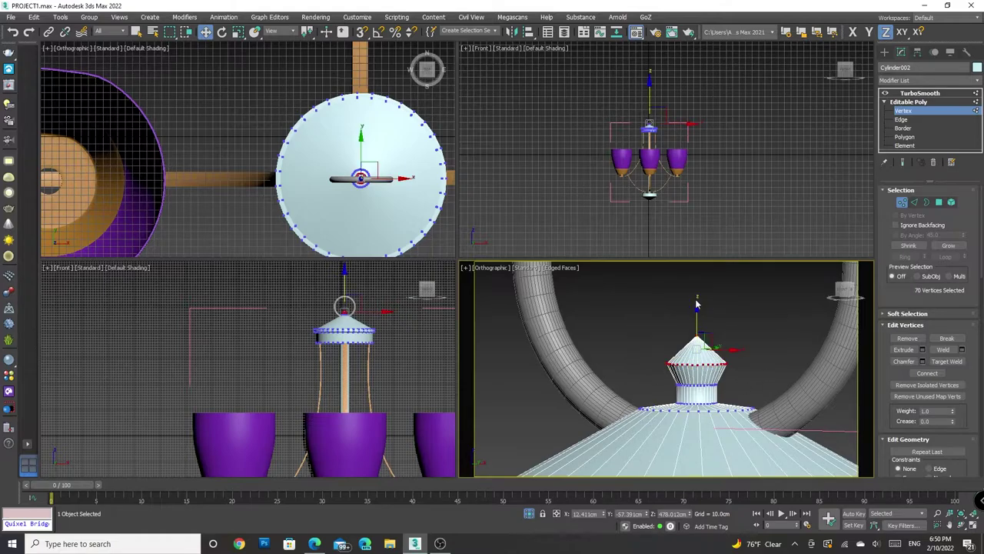
pyautogui.moveTo(699, 315); pyautogui.dragTo(700, 296)
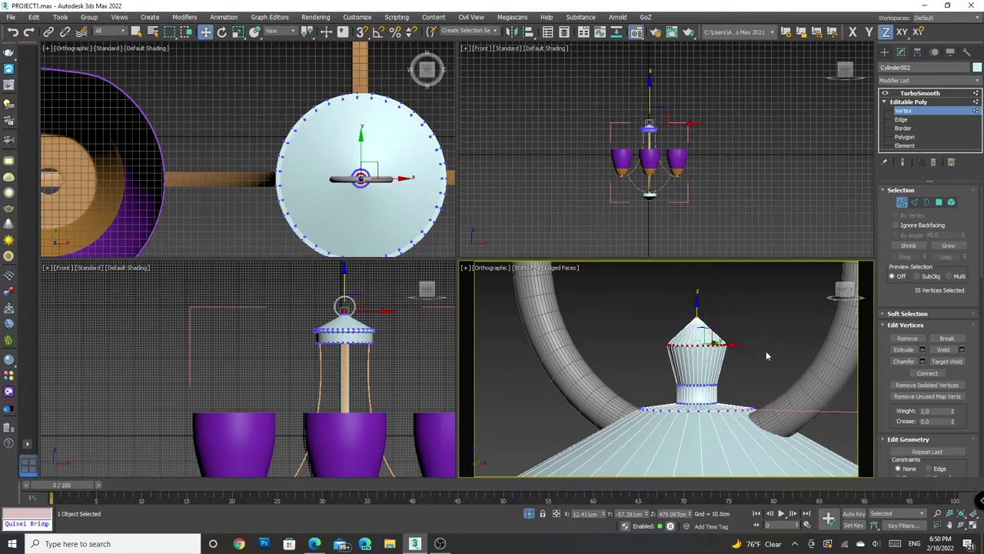
pyautogui.press('r')
pyautogui.moveTo(704, 339); pyautogui.dragTo(707, 315)
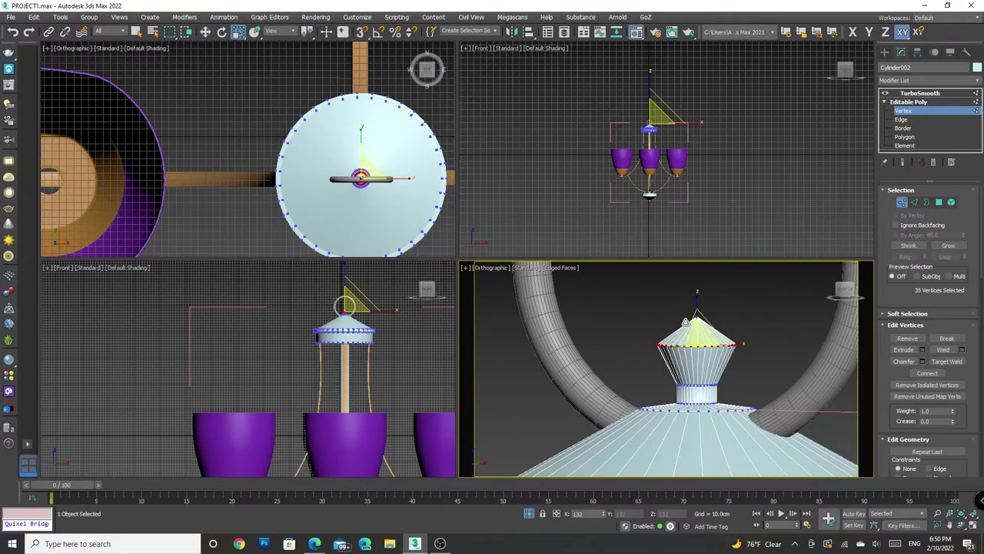
# Deselect the vertices and show the finial with TurboSmooth applied
pyautogui.click(772, 306)
pyautogui.scroll(-3, 770, 304)
pyautogui.scroll(-1, 730, 376)
pyautogui.scroll(-1, 761, 362)
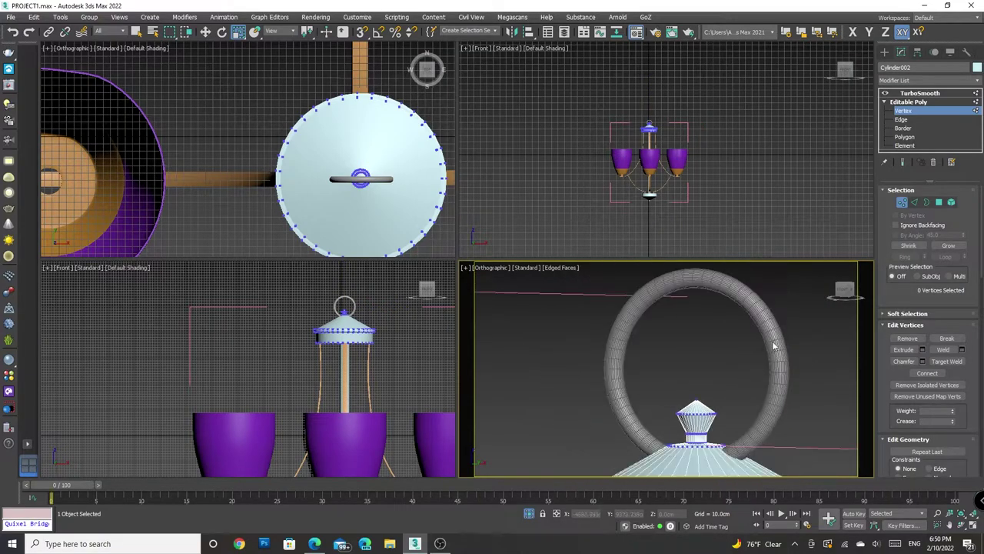
pyautogui.click(917, 95)
# Raise the Circle001 hanging ring on Z until it meets the finial knob
pyautogui.press('F4')
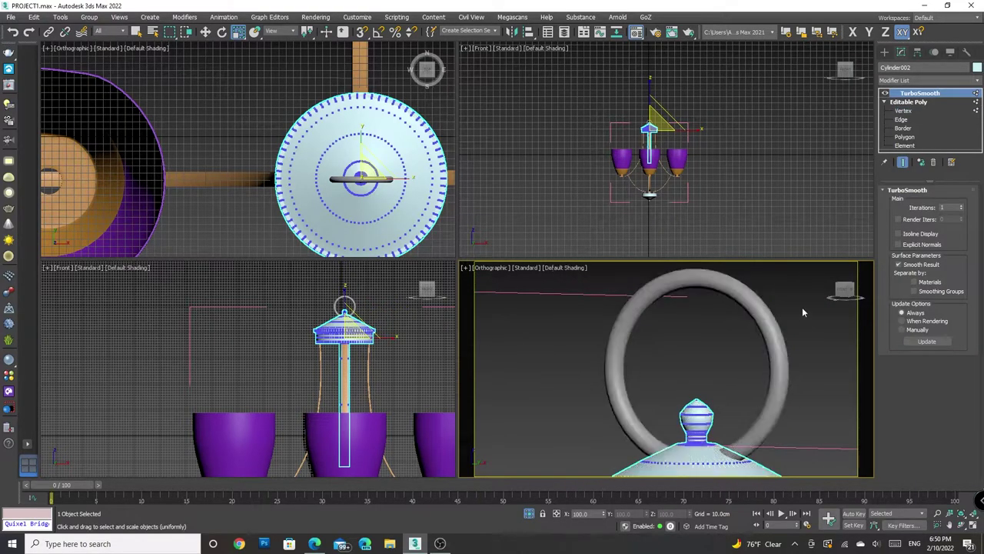
pyautogui.click(778, 311)
pyautogui.click(209, 34)
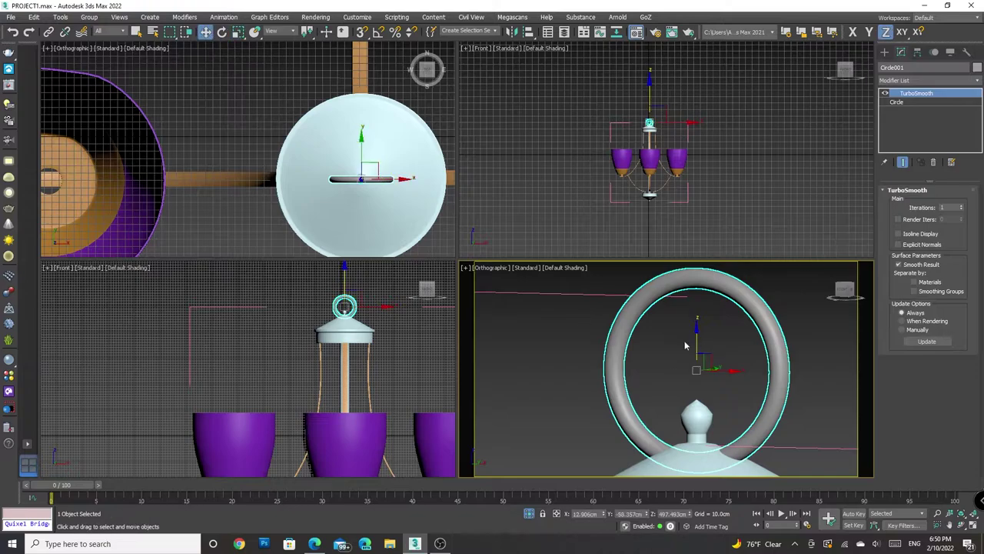
pyautogui.moveTo(698, 337); pyautogui.dragTo(703, 299)
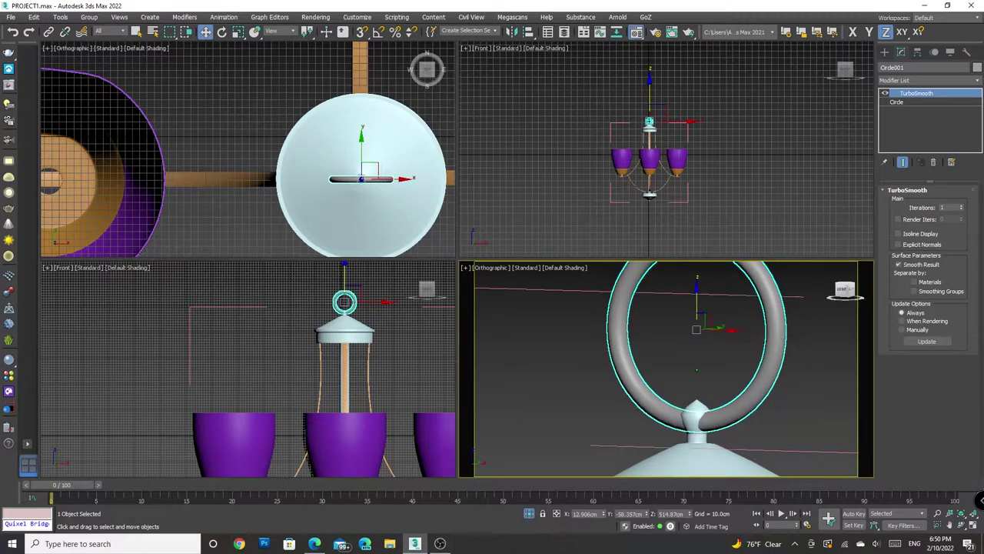
pyautogui.moveTo(845, 290); pyautogui.dragTo(842, 296)
pyautogui.click(843, 295)
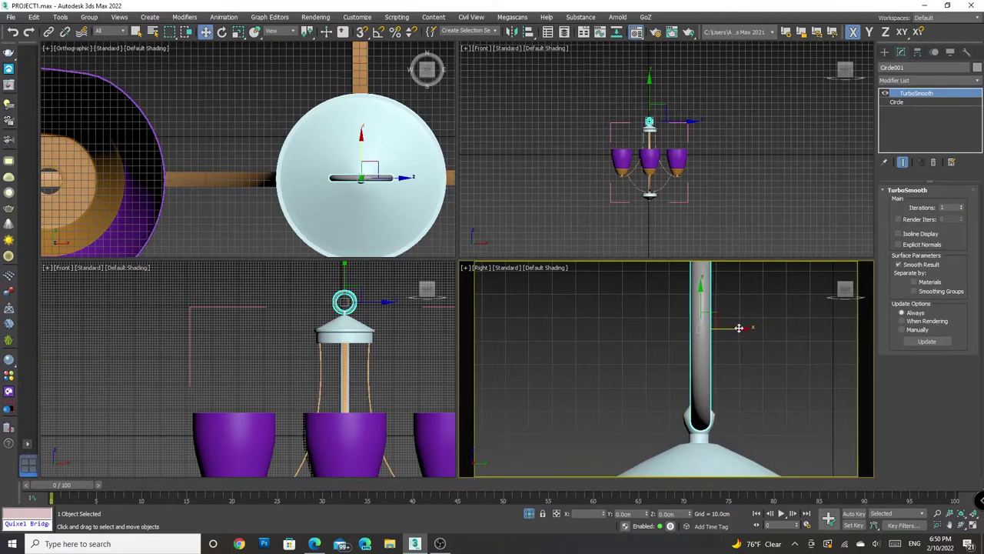
pyautogui.click(765, 329)
pyautogui.hotkey('shift', 'z')
pyautogui.scroll(3, 764, 357)
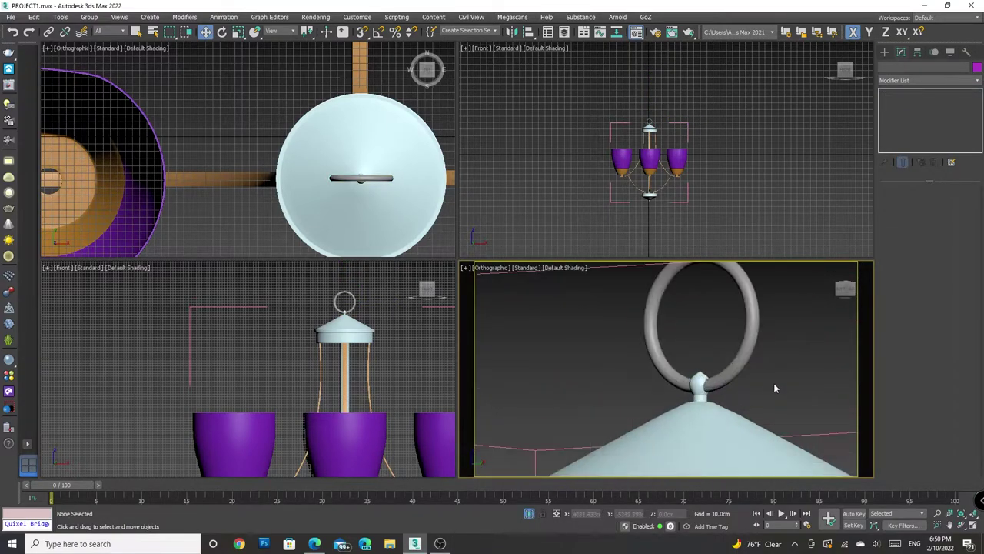
pyautogui.scroll(3, 773, 383)
# Set Cylinder002's TurboSmooth Iterations to 2
pyautogui.click(723, 462)
pyautogui.moveTo(787, 446); pyautogui.dragTo(786, 315, button='middle')
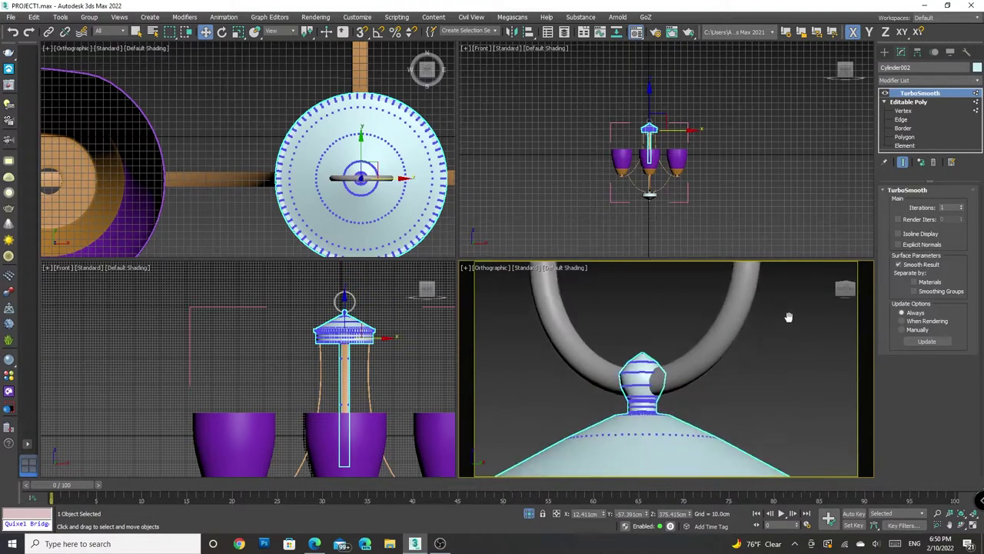
pyautogui.scroll(3, 621, 380)
pyautogui.scroll(2, 621, 380)
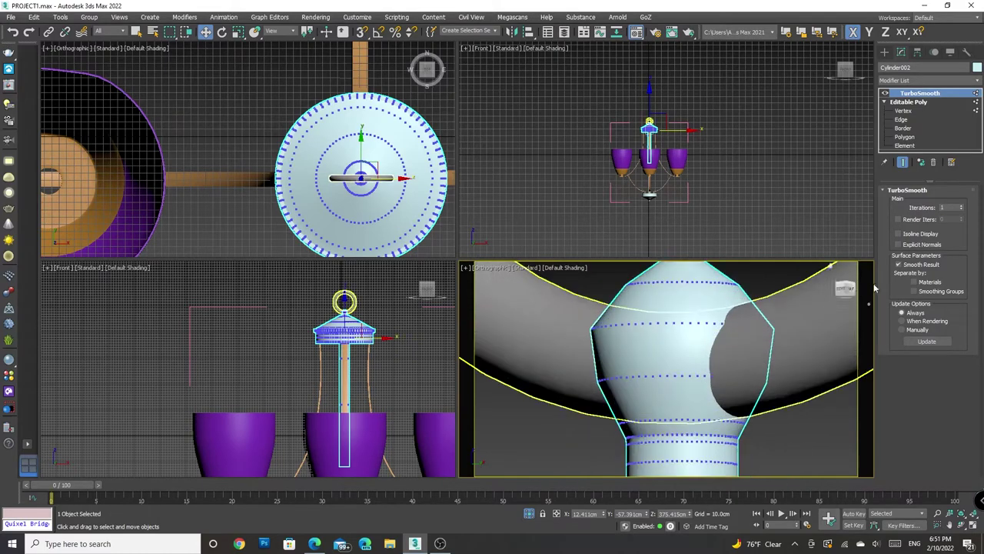
pyautogui.click(951, 207)
pyautogui.click(961, 207)
pyautogui.click(816, 419)
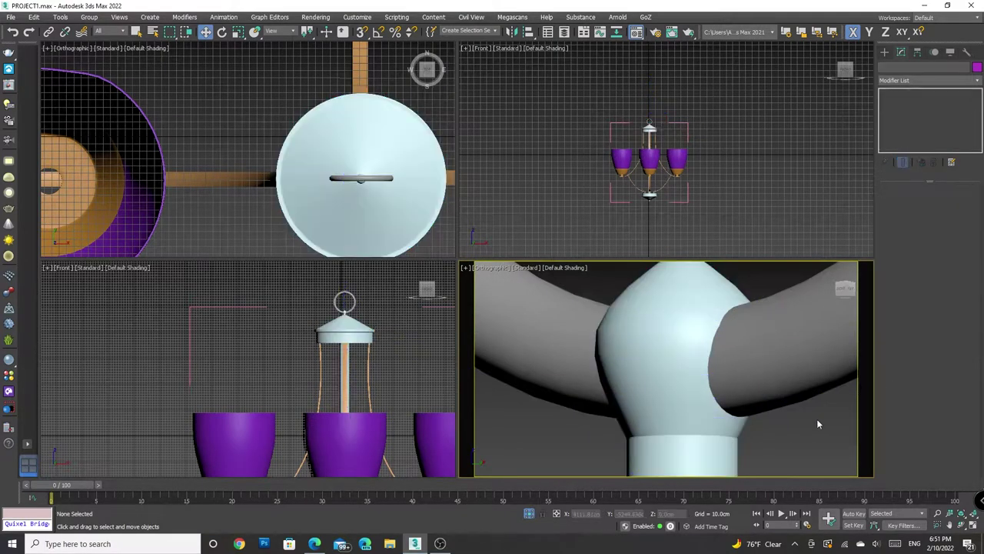
pyautogui.scroll(-3, 769, 377)
pyautogui.scroll(-2, 785, 411)
# Check the lamp top by selecting the lamp-head cylinder and hanging ring, then deselect all
pyautogui.moveTo(785, 411); pyautogui.dragTo(688, 411, button='middle')
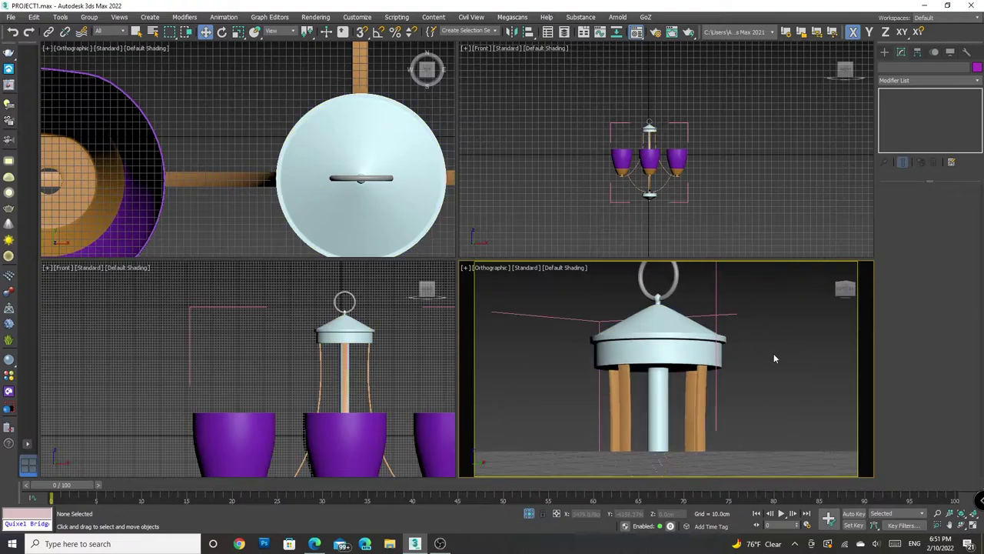
pyautogui.click(662, 365)
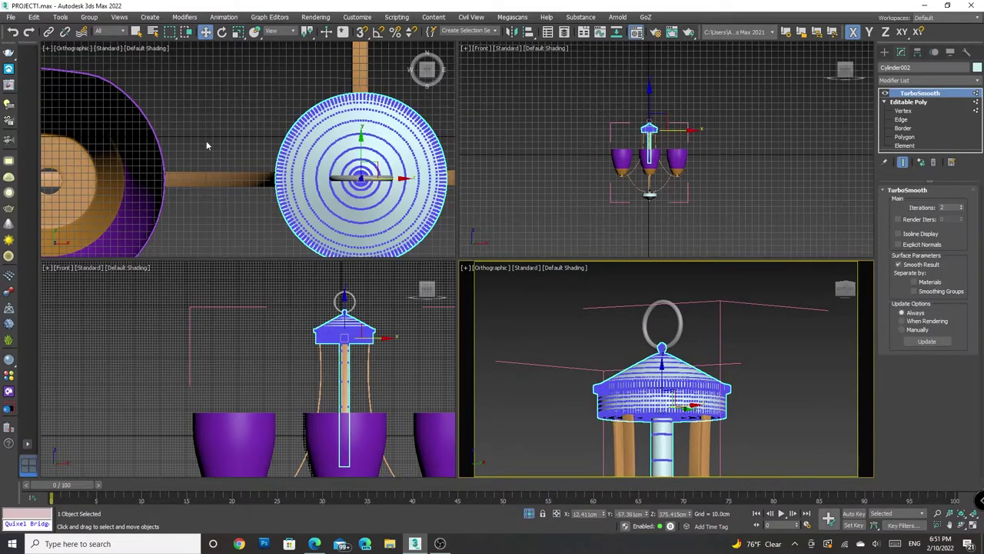
pyautogui.click(60, 17)
pyautogui.press('Escape')
pyautogui.click(801, 382)
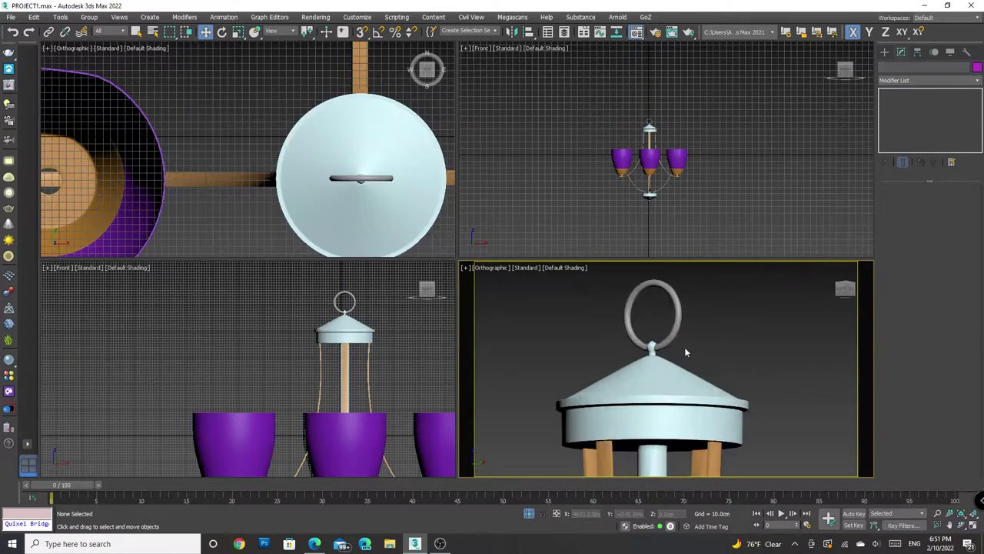
pyautogui.click(668, 342)
pyautogui.moveTo(740, 354); pyautogui.dragTo(740, 374, button='middle')
pyautogui.scroll(-2, 740, 374)
pyautogui.moveTo(828, 378); pyautogui.dragTo(778, 379, button='middle')
pyautogui.click(779, 379)
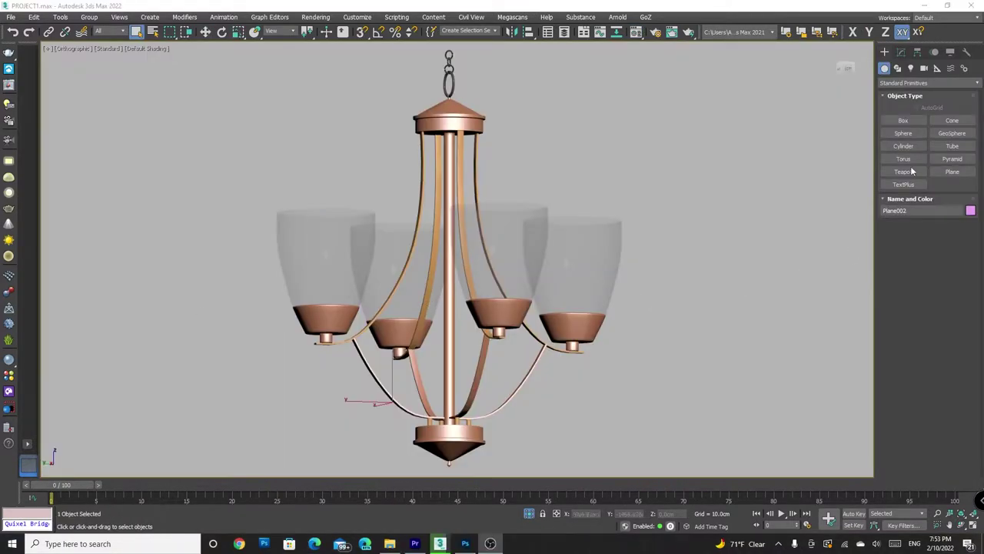
# Create a sphere bulb inside one lamp cup with AutoGrid on
pyautogui.click(904, 133)
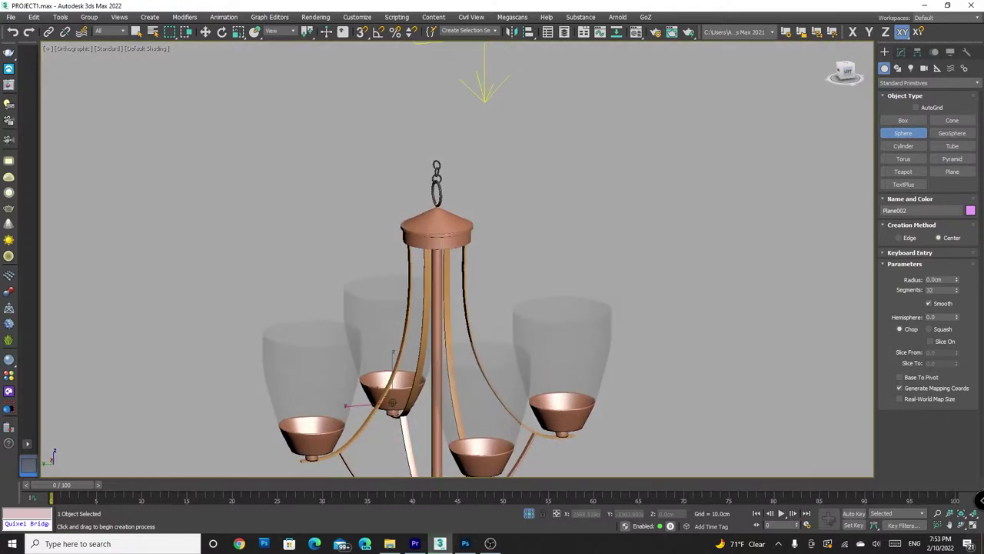
pyautogui.keyDown('alt'); pyautogui.moveTo(569, 295); pyautogui.dragTo(569, 294, button='middle'); pyautogui.keyUp('alt')
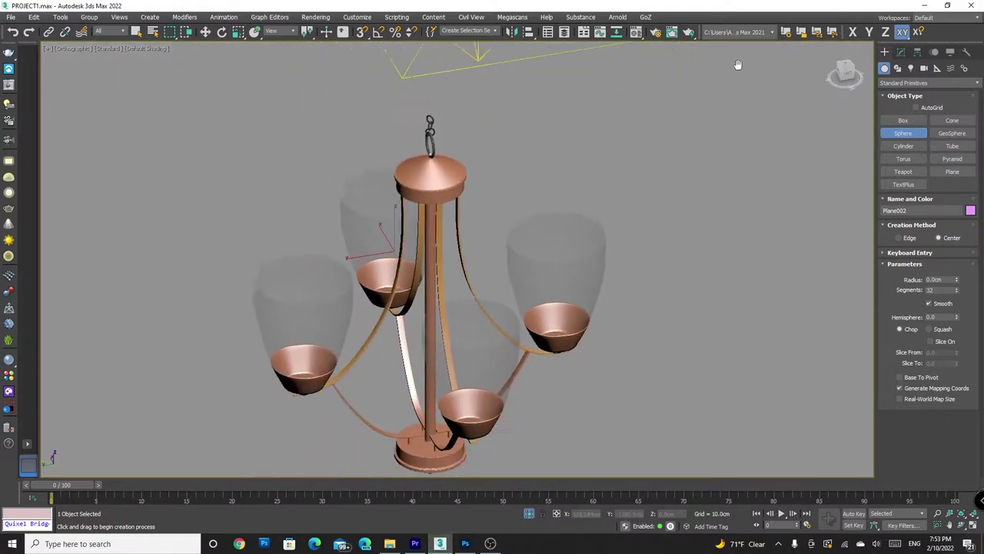
pyautogui.scroll(5, 569, 294)
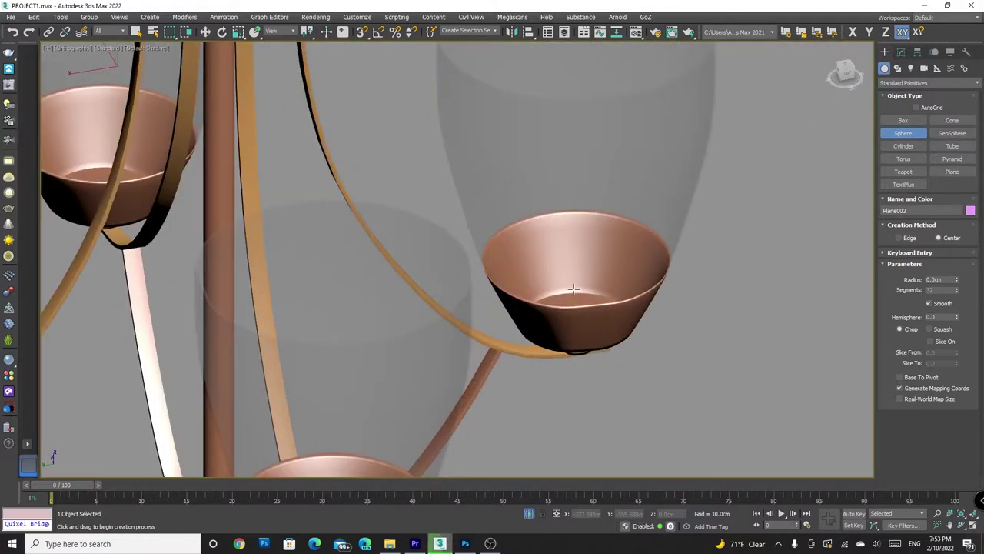
pyautogui.click(916, 107)
pyautogui.moveTo(570, 291); pyautogui.dragTo(595, 314)
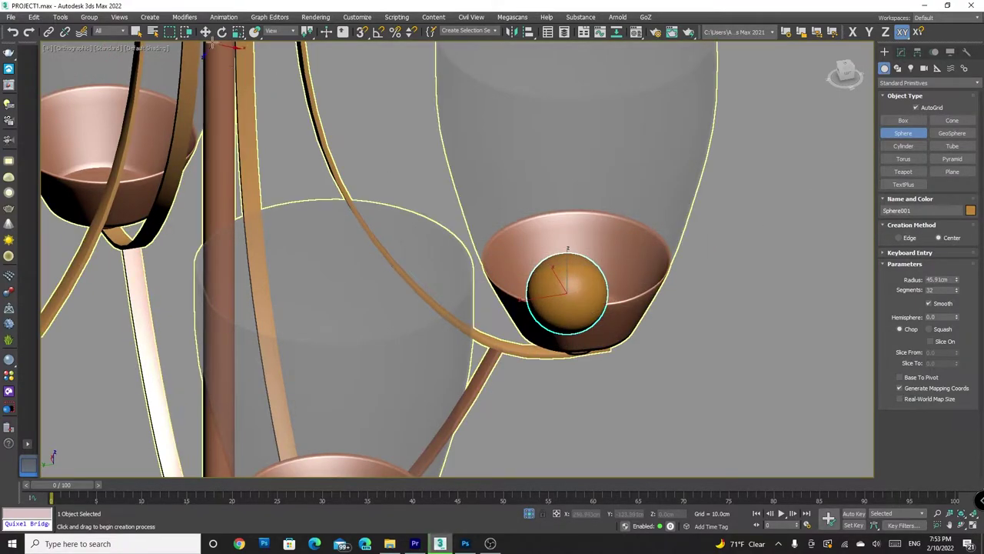
pyautogui.click(205, 32)
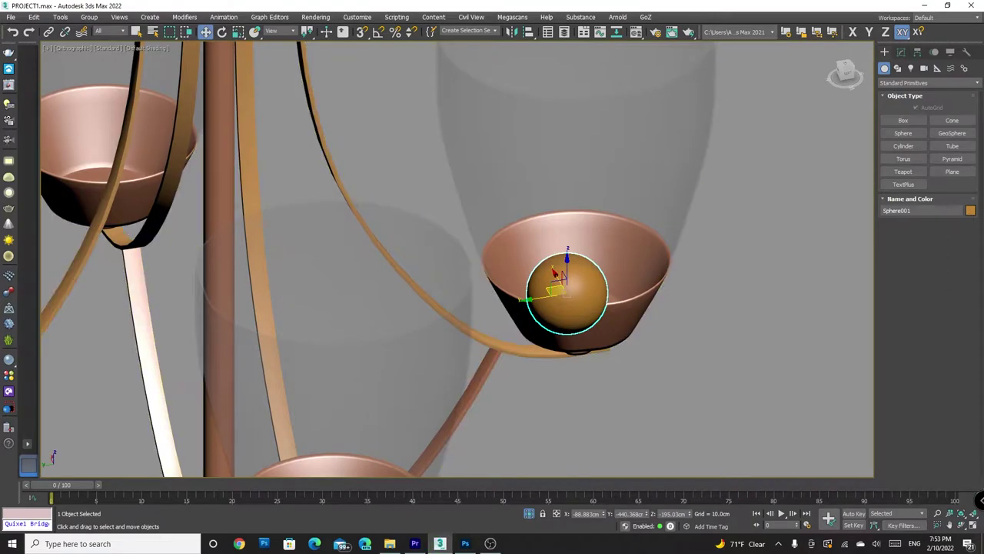
# In front view, slide the bulb left to centre it in the cup
pyautogui.click(843, 73)
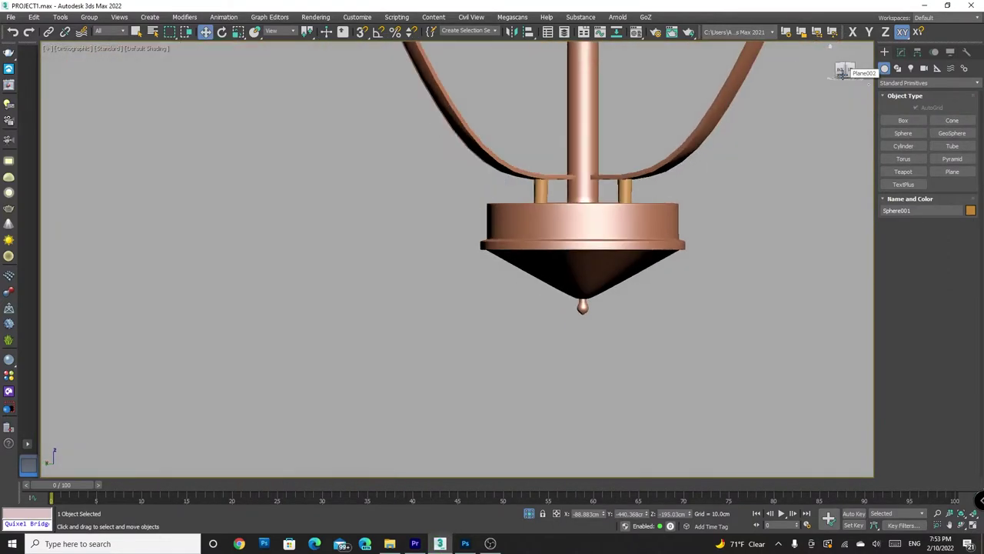
pyautogui.click(841, 70)
pyautogui.scroll(1, 619, 287)
pyautogui.scroll(2, 624, 299)
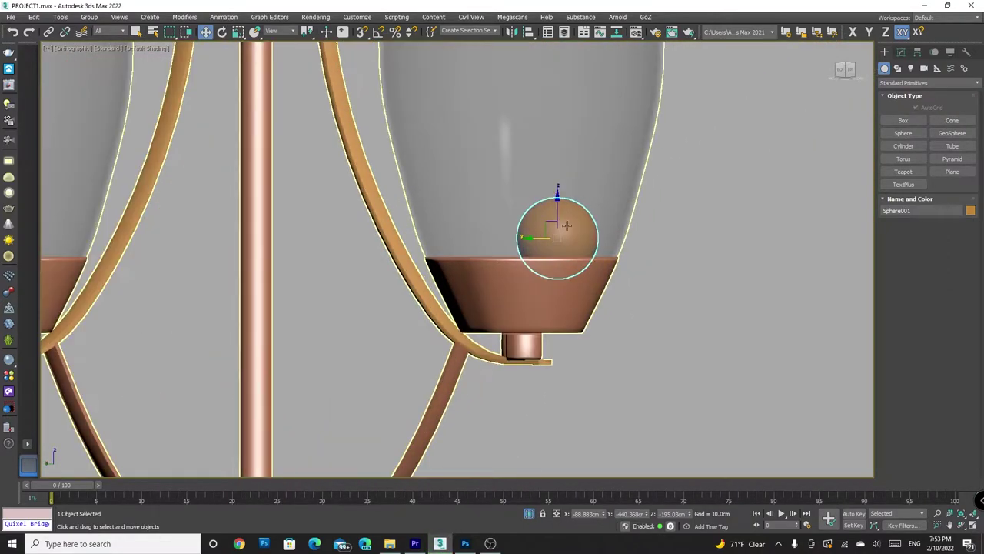
pyautogui.moveTo(542, 239); pyautogui.dragTo(505, 239)
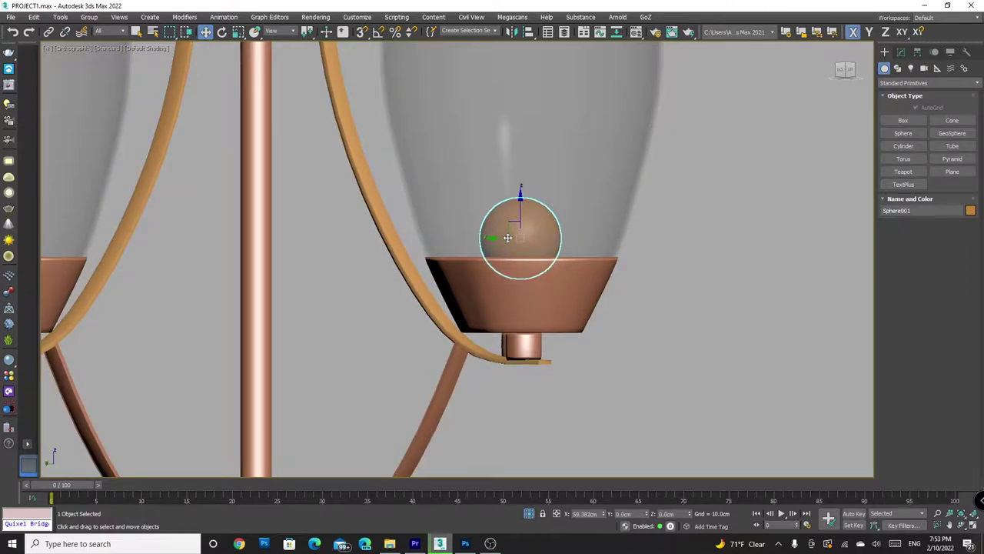
# Squash-scale the bulb along Z into an egg about 130% tall
pyautogui.press('e')
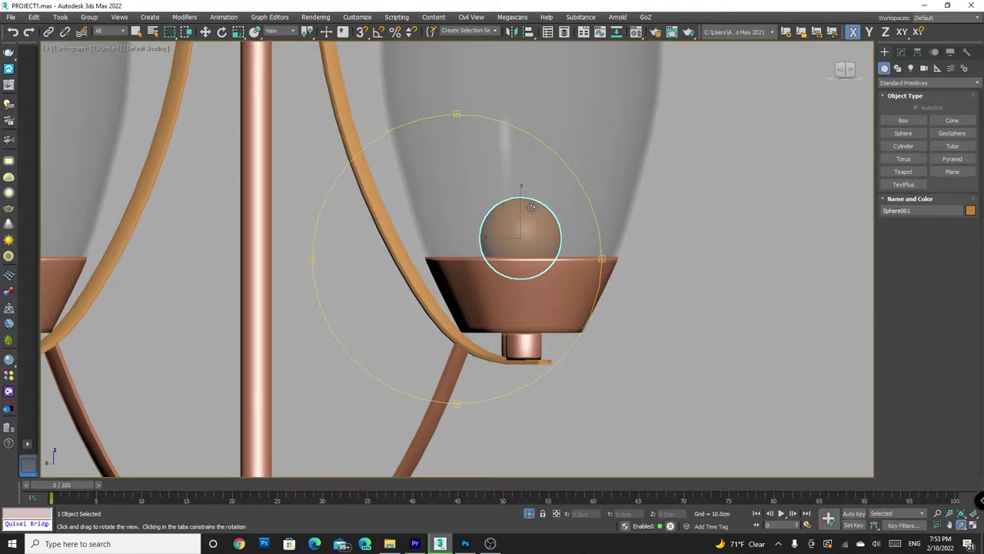
pyautogui.press('w')
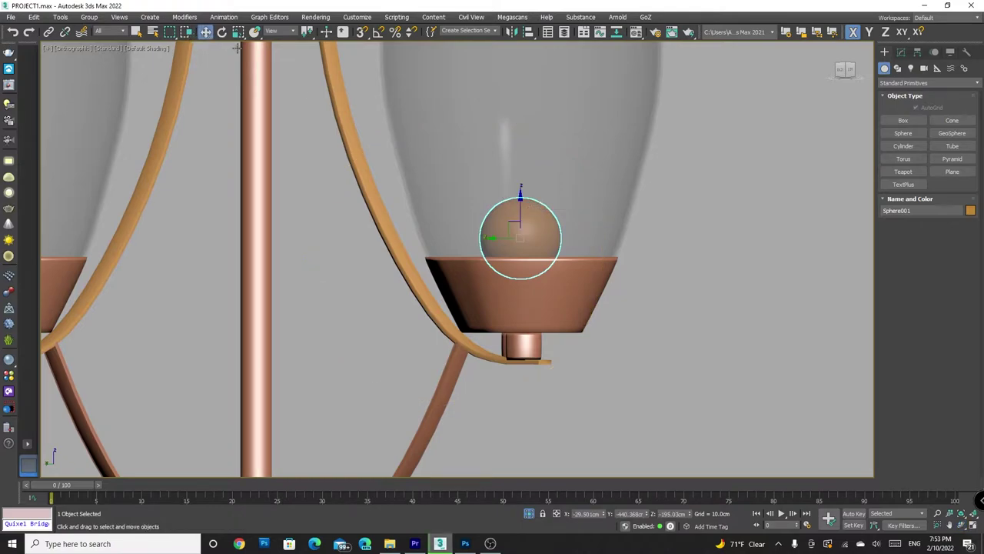
pyautogui.press('r')
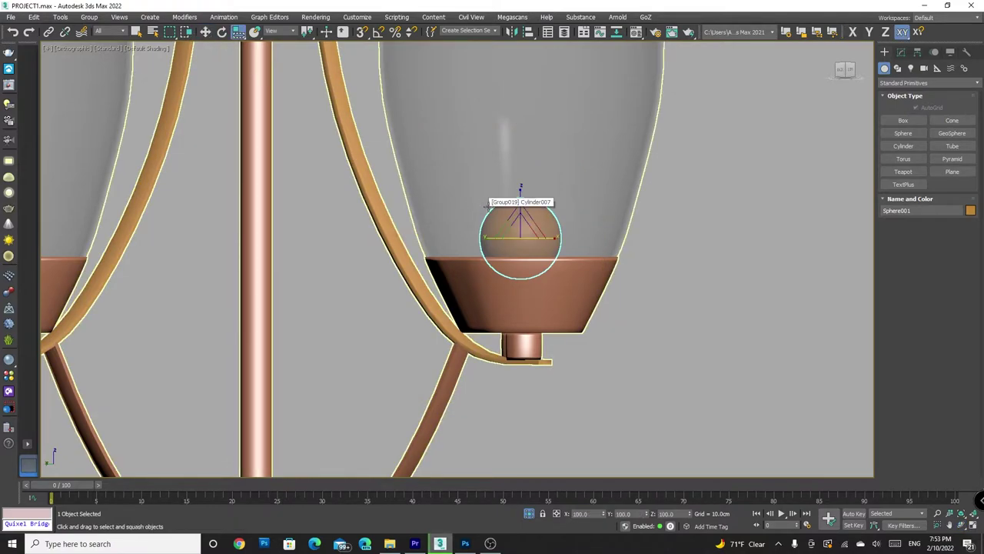
pyautogui.moveTo(522, 192); pyautogui.dragTo(525, 185)
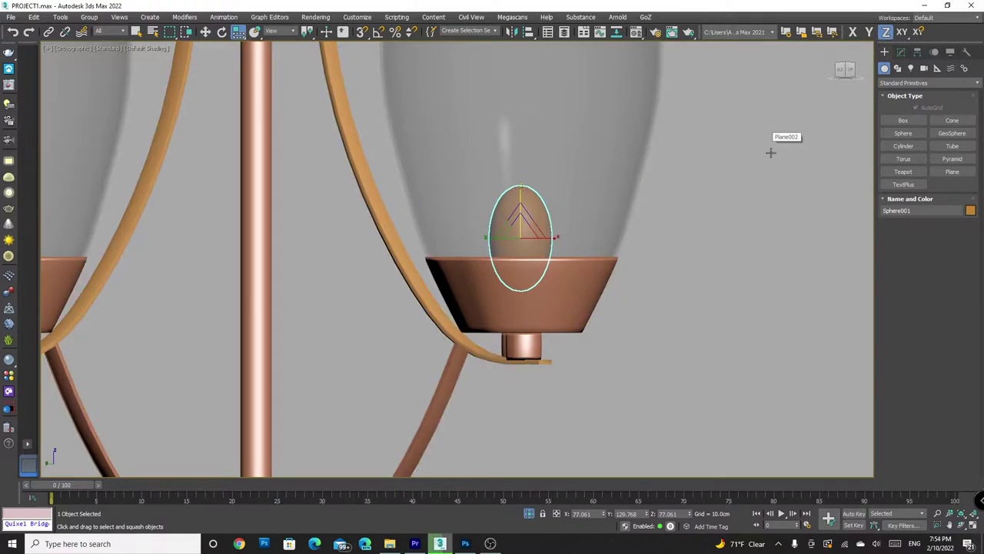
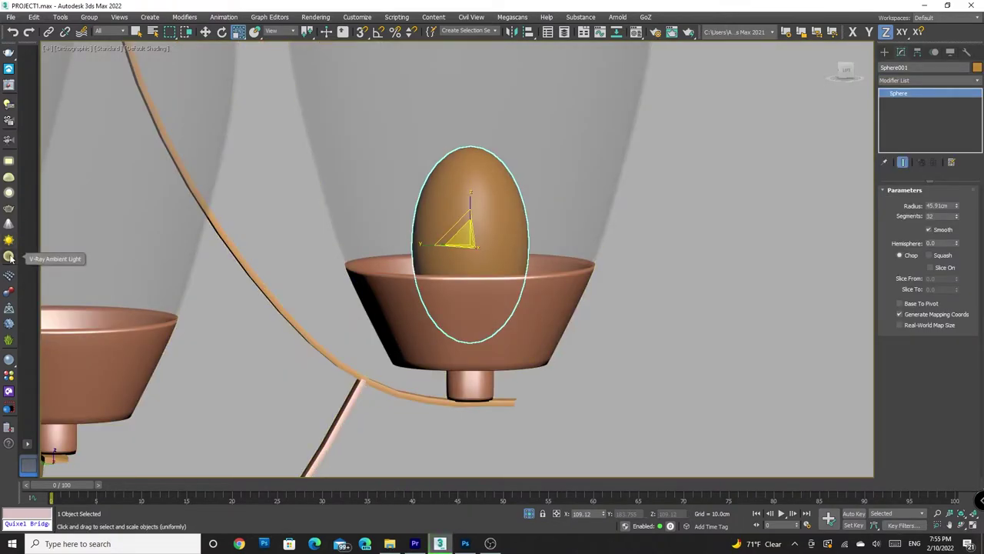
# Convert the right shade's egg sphere into V-Ray mesh light VRayLight003, then restore four viewports
pyautogui.click(9, 207)
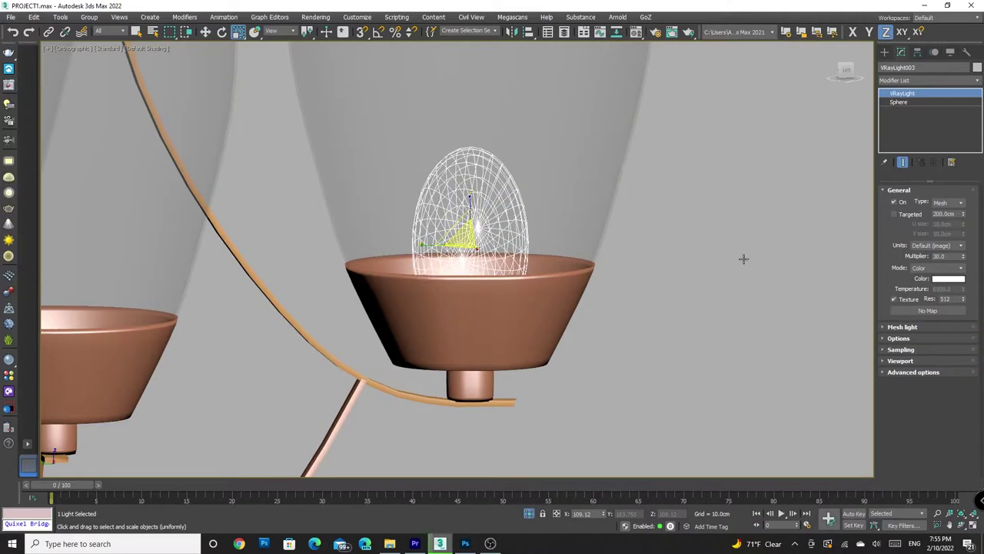
pyautogui.scroll(-2, 833, 251)
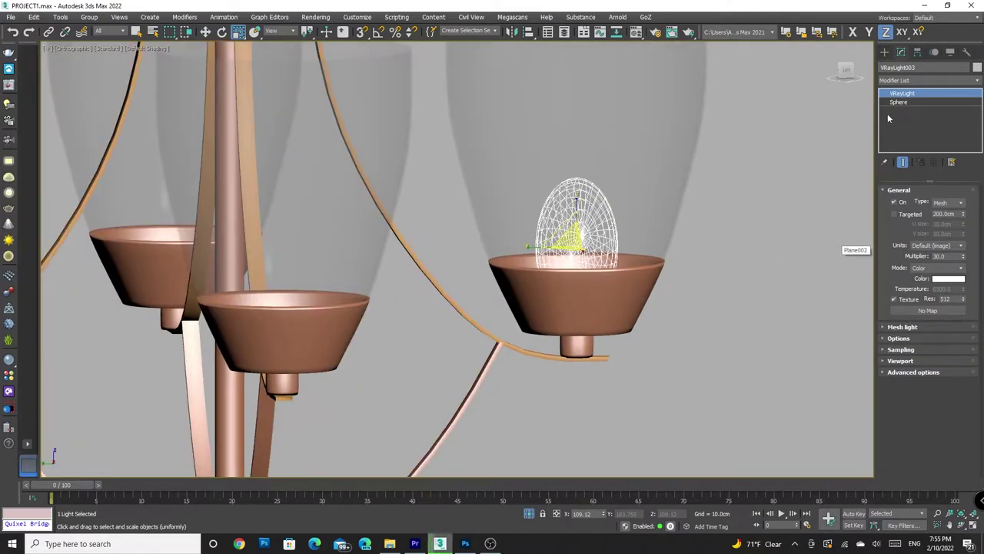
pyautogui.scroll(-5, 850, 127)
pyautogui.moveTo(849, 126)
pyautogui.keyDown('alt'); pyautogui.mouseDown(button='middle')
pyautogui.moveTo(807, 213)
pyautogui.moveTo(780, 222)
pyautogui.mouseUp(button='middle'); pyautogui.keyUp('alt')
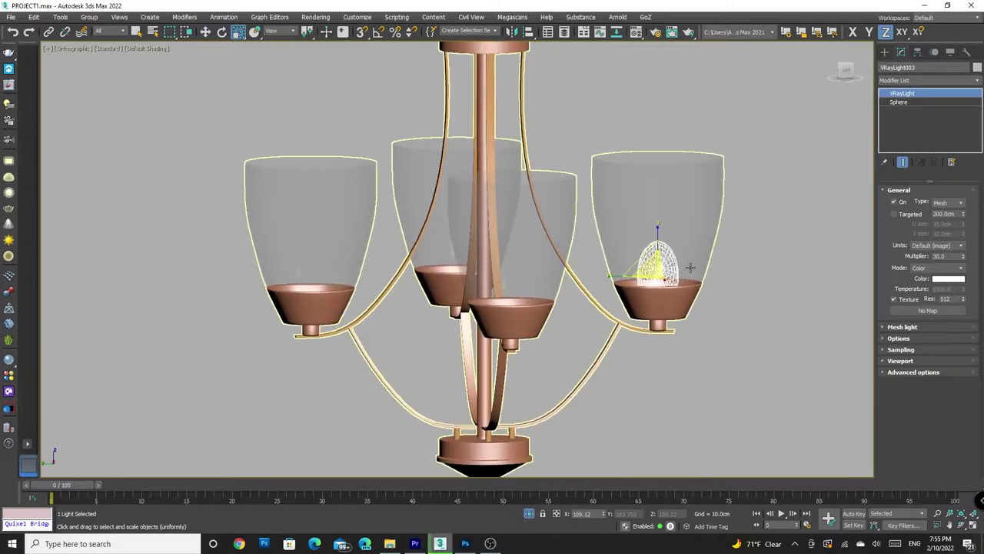
pyautogui.click(205, 32)
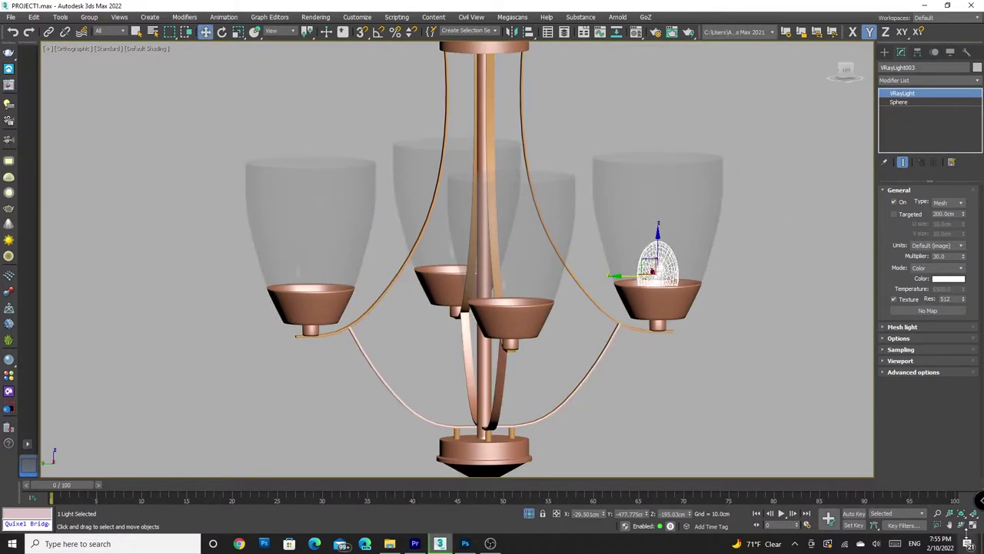
pyautogui.click(973, 526)
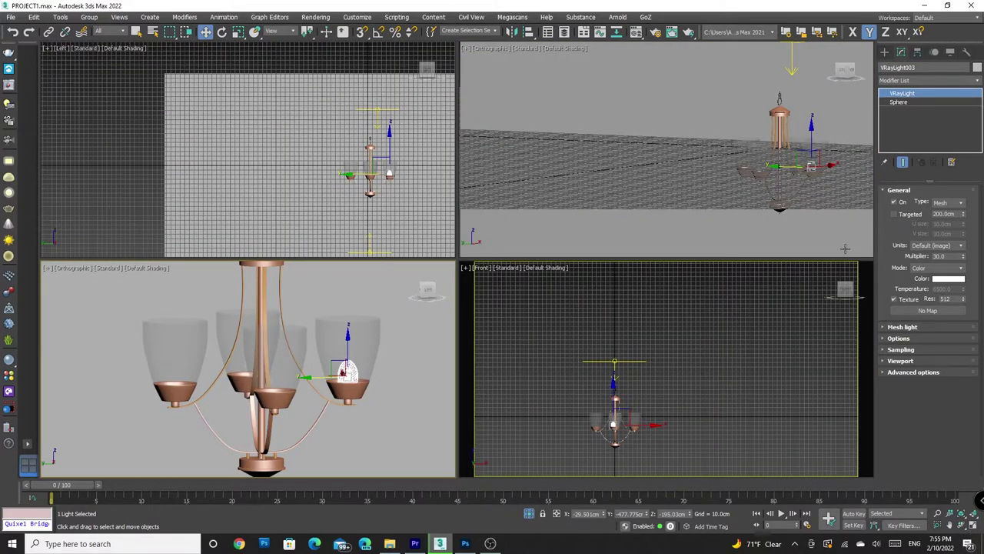
# Frame the mesh light in Top view and nudge it within the right shade, discarding a trial copy
pyautogui.click(847, 69)
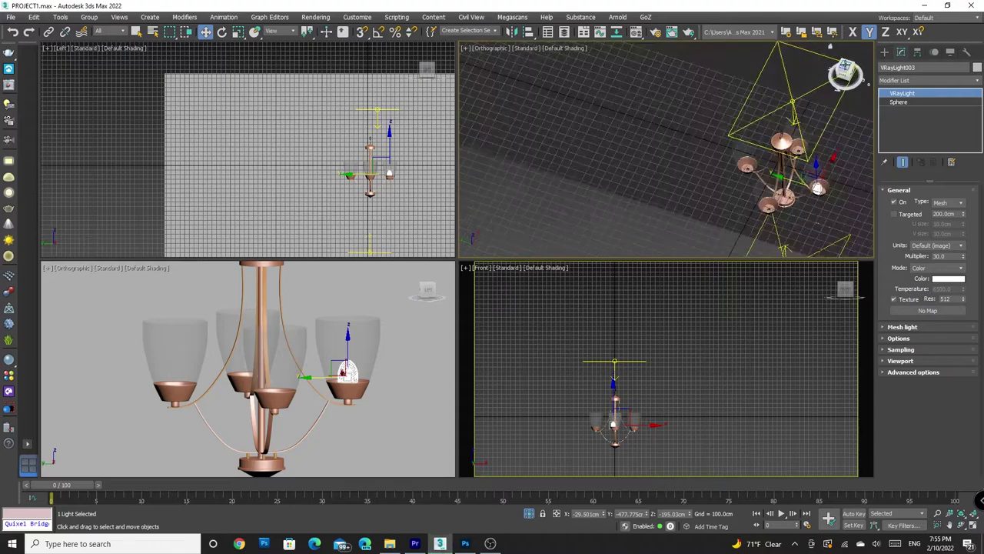
pyautogui.press('z')
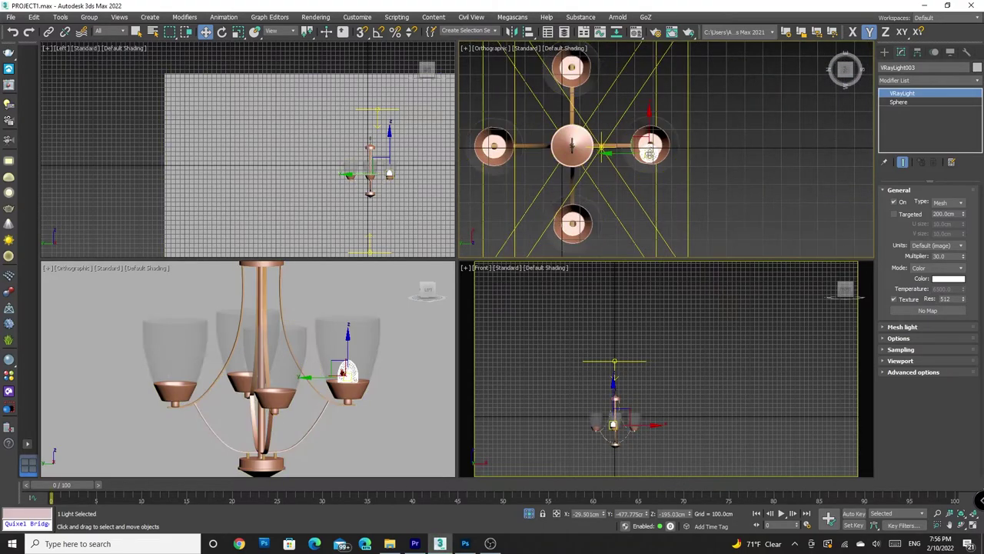
pyautogui.moveTo(650, 145)
pyautogui.mouseDown()
pyautogui.moveTo(650, 131)
pyautogui.moveTo(629, 146)
pyautogui.mouseUp()
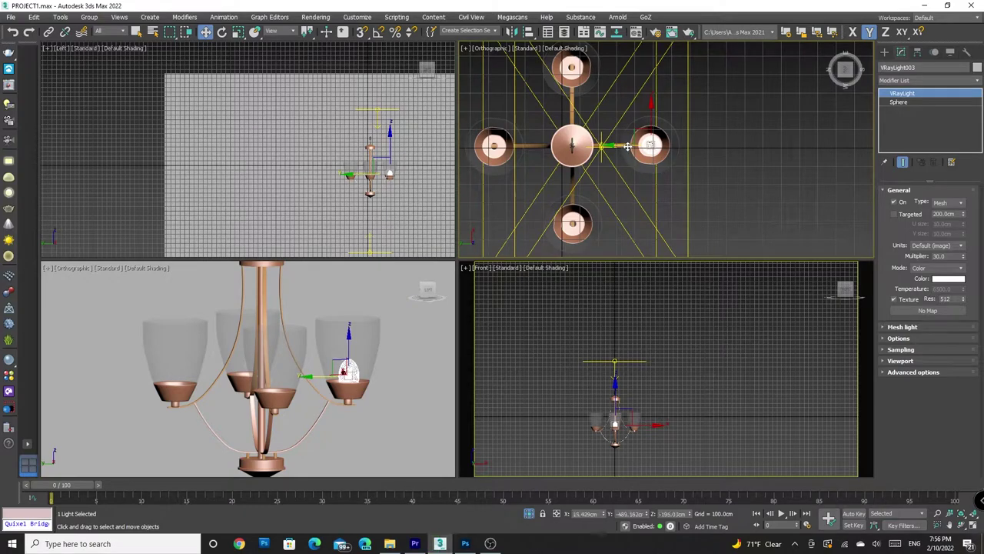
pyautogui.keyDown('shift'); pyautogui.moveTo(527, 146); pyautogui.dragTo(493, 146); pyautogui.keyUp('shift')
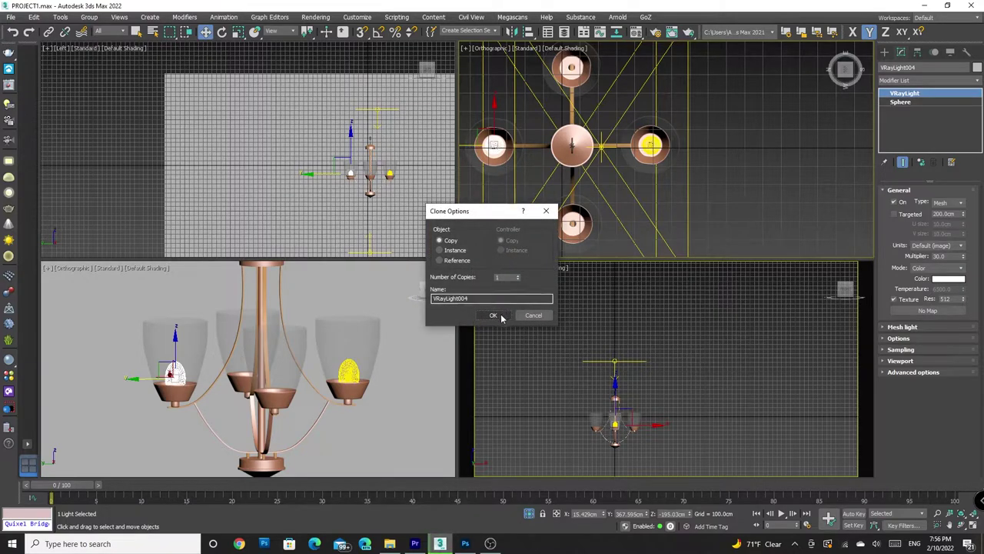
pyautogui.click(533, 315)
# Centre the light inside the right shade and Shift-drag a copy along Y to the left shade
pyautogui.scroll(5, 652, 146)
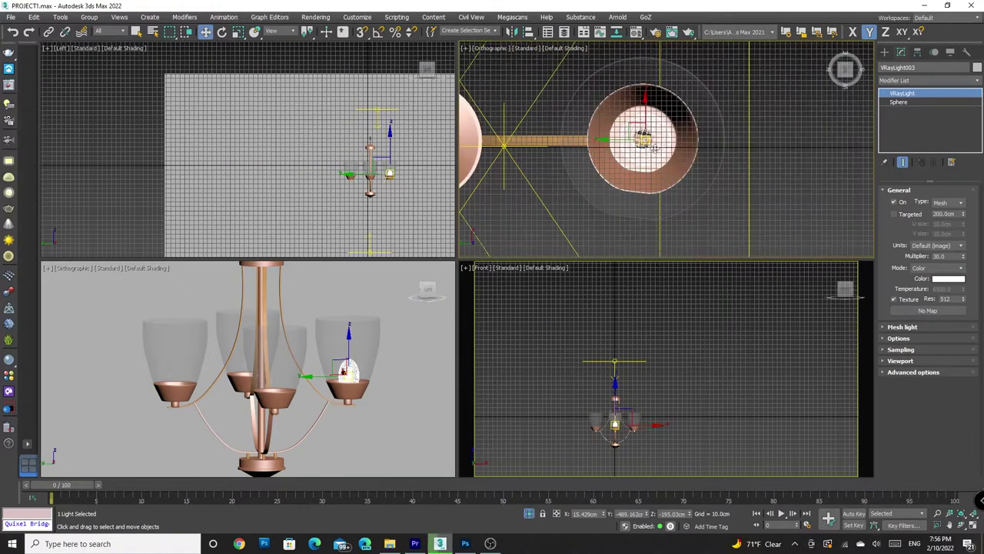
pyautogui.scroll(-2, 619, 131)
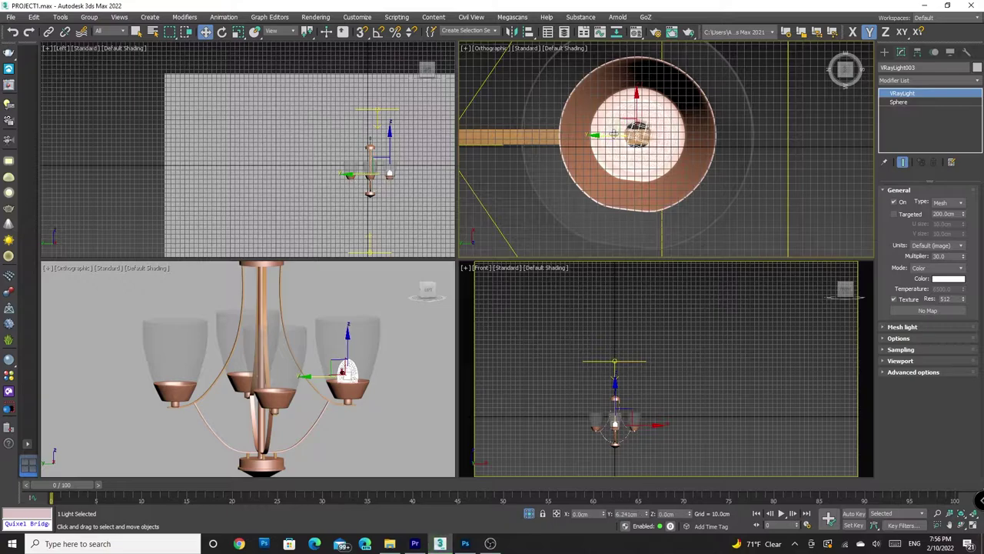
pyautogui.moveTo(619, 131); pyautogui.dragTo(617, 133)
pyautogui.scroll(-4, 617, 133)
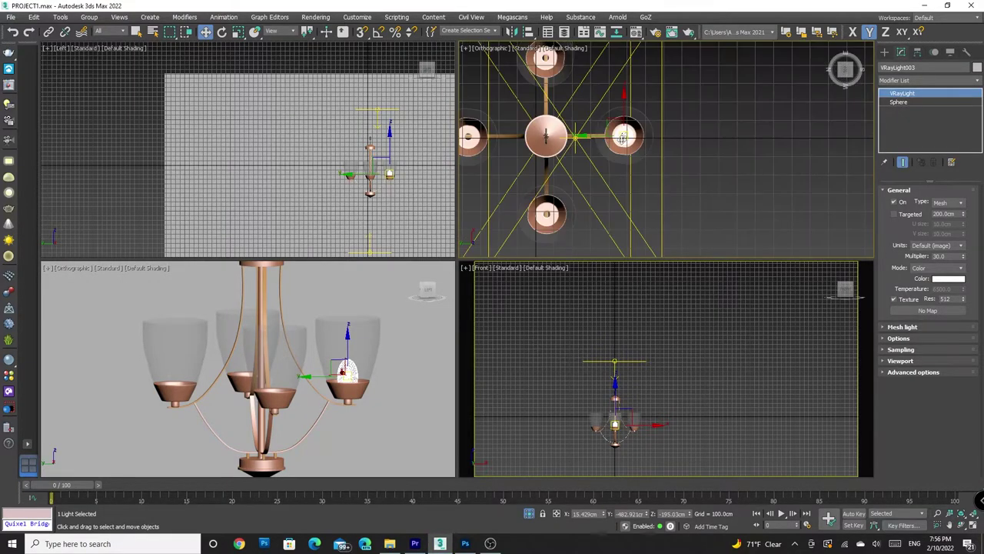
pyautogui.scroll(-2, 619, 138)
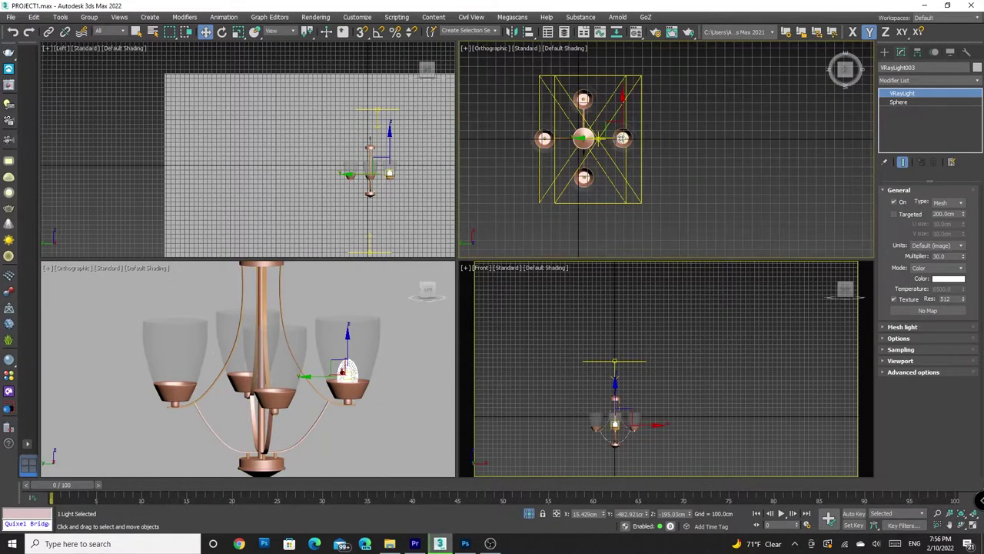
pyautogui.keyDown('shift'); pyautogui.moveTo(613, 138); pyautogui.dragTo(530, 138); pyautogui.keyUp('shift')
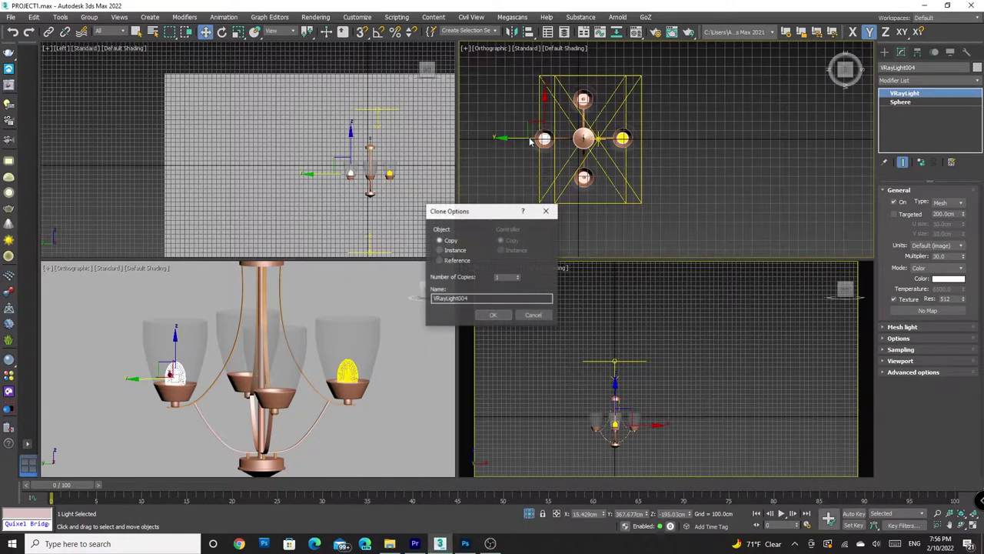
# Make the left-shade copy an instance, then clone another instance, VRayLight005, into the back shade
pyautogui.click(440, 250)
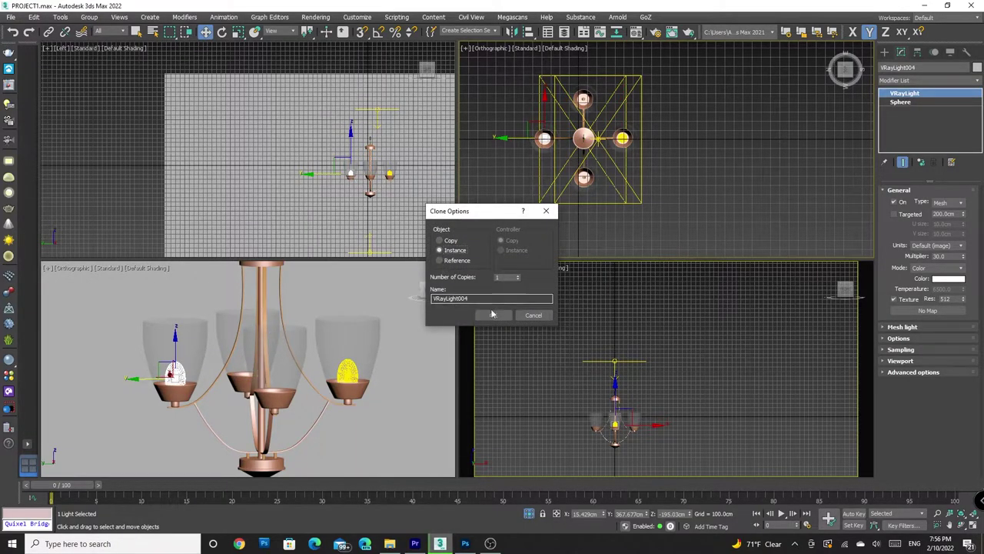
pyautogui.click(493, 315)
pyautogui.keyDown('shift'); pyautogui.moveTo(544, 114); pyautogui.dragTo(547, 84); pyautogui.keyUp('shift')
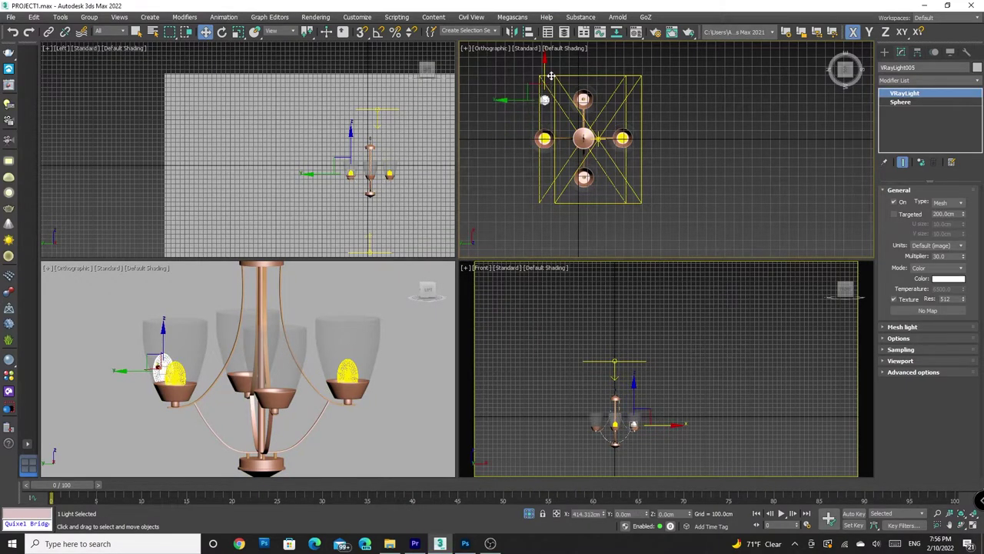
pyautogui.keyDown('shift'); pyautogui.moveTo(548, 84); pyautogui.dragTo(552, 73); pyautogui.keyUp('shift')
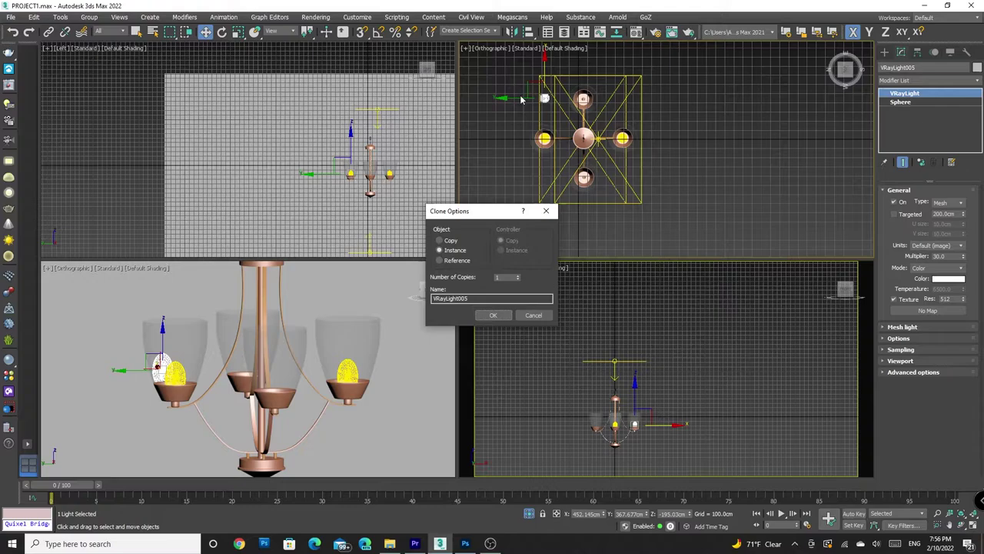
pyautogui.click(494, 314)
# Centre the instanced bulb VRayLight005 inside the back glass shade
pyautogui.moveTo(536, 113); pyautogui.dragTo(559, 109)
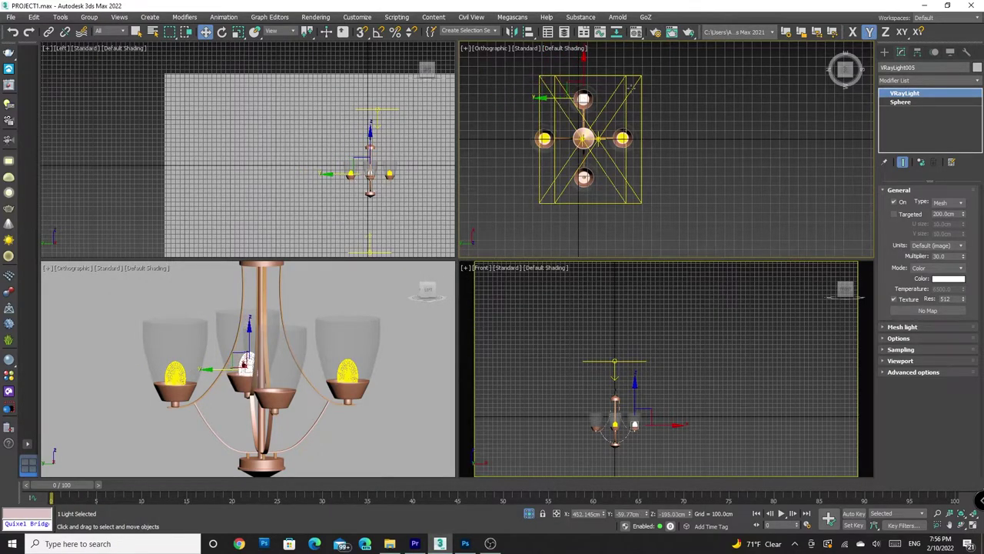
pyautogui.scroll(5, 615, 96)
pyautogui.scroll(2, 576, 108)
pyautogui.scroll(2, 576, 107)
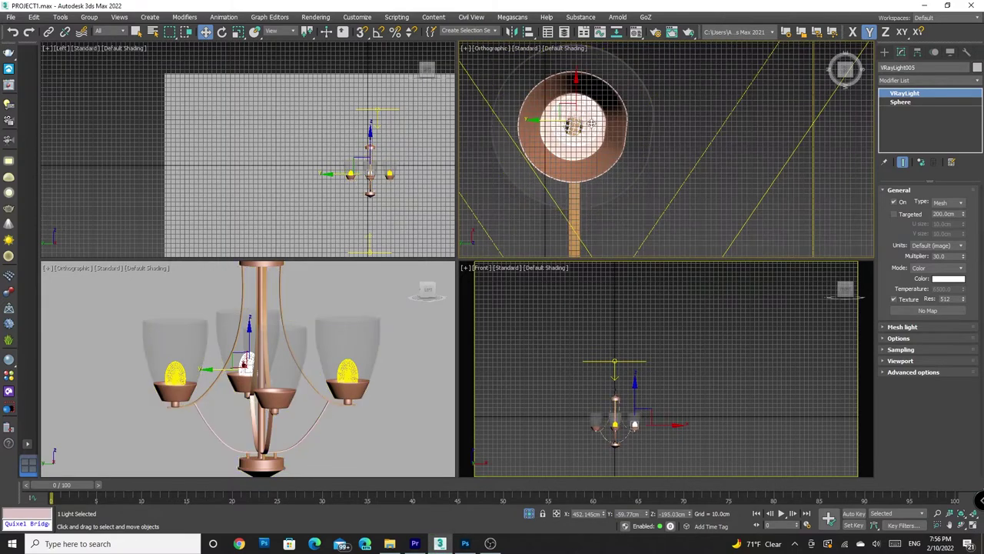
pyautogui.moveTo(575, 100); pyautogui.dragTo(558, 128)
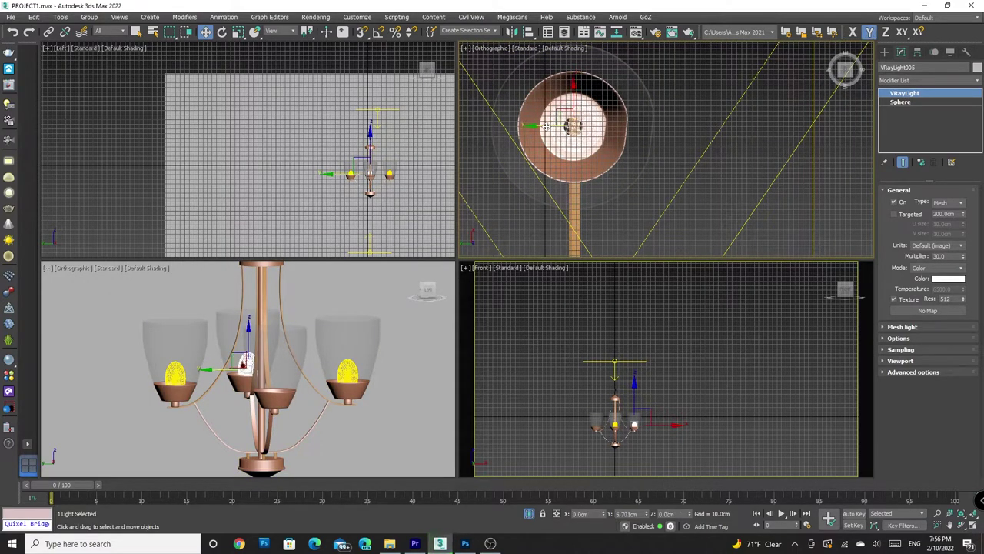
pyautogui.scroll(-8, 566, 128)
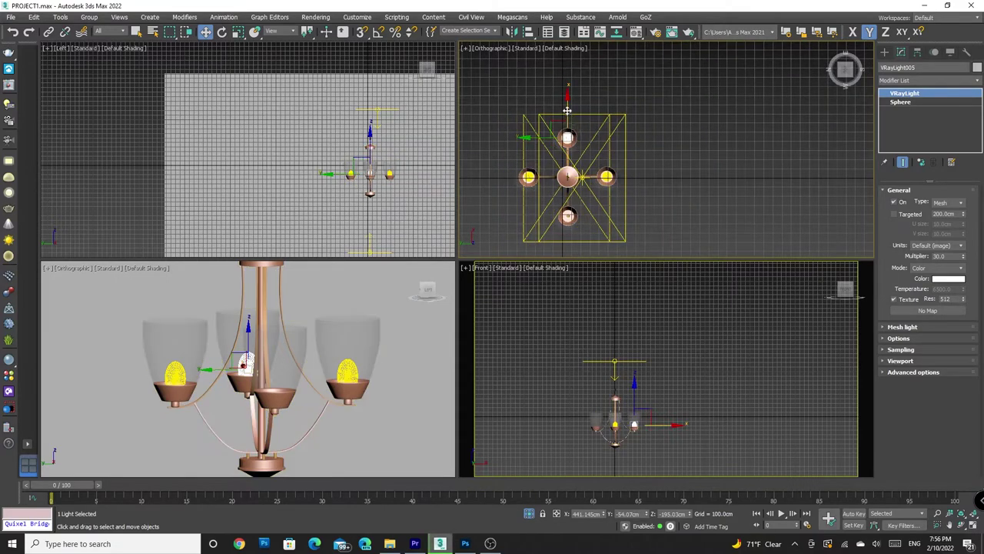
# Clone an instanced bulb, VRayLight006, into the front shade and centre it there
pyautogui.click(567, 217)
pyautogui.moveTo(564, 192); pyautogui.dragTo(566, 190)
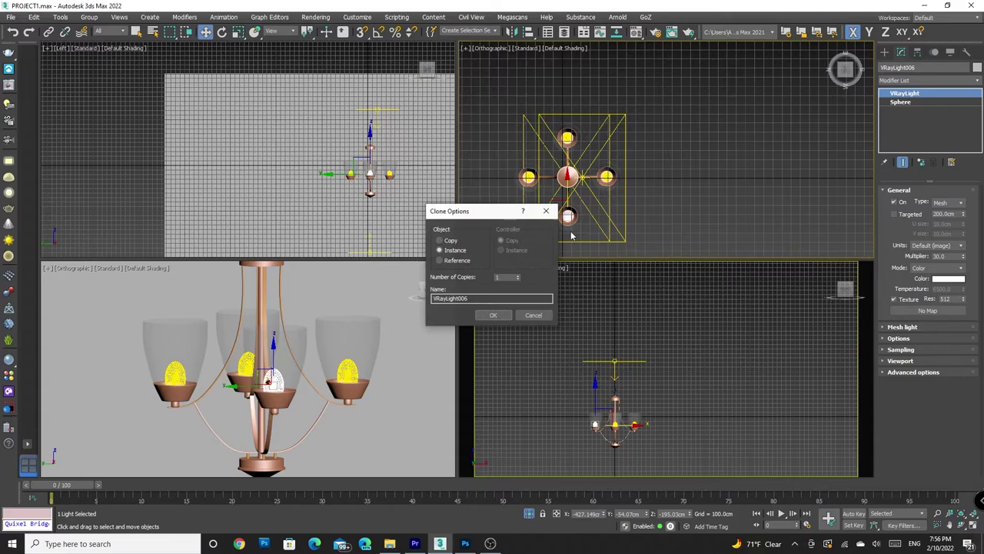
pyautogui.click(500, 315)
pyautogui.scroll(5, 567, 216)
pyautogui.scroll(3, 577, 200)
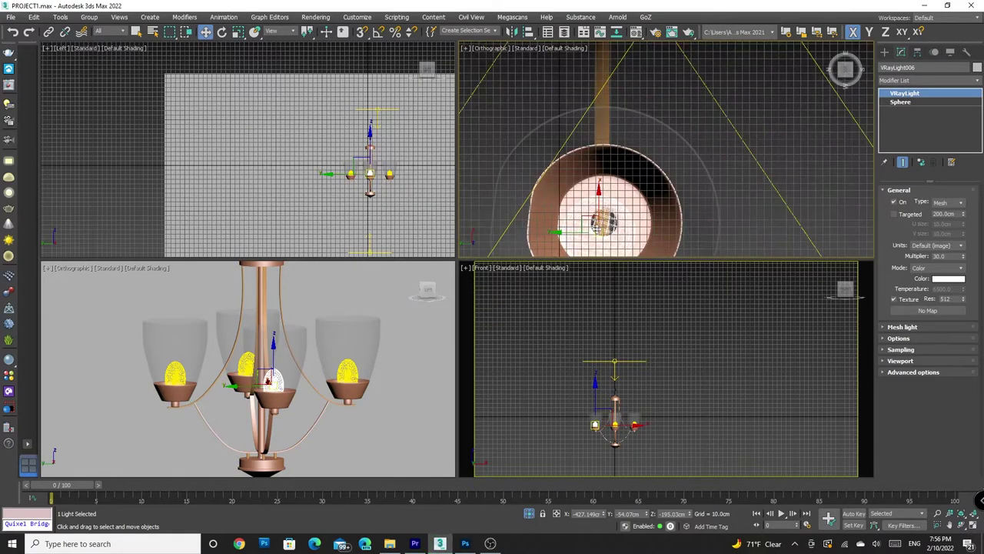
pyautogui.scroll(2, 592, 177)
pyautogui.moveTo(596, 158); pyautogui.dragTo(568, 178)
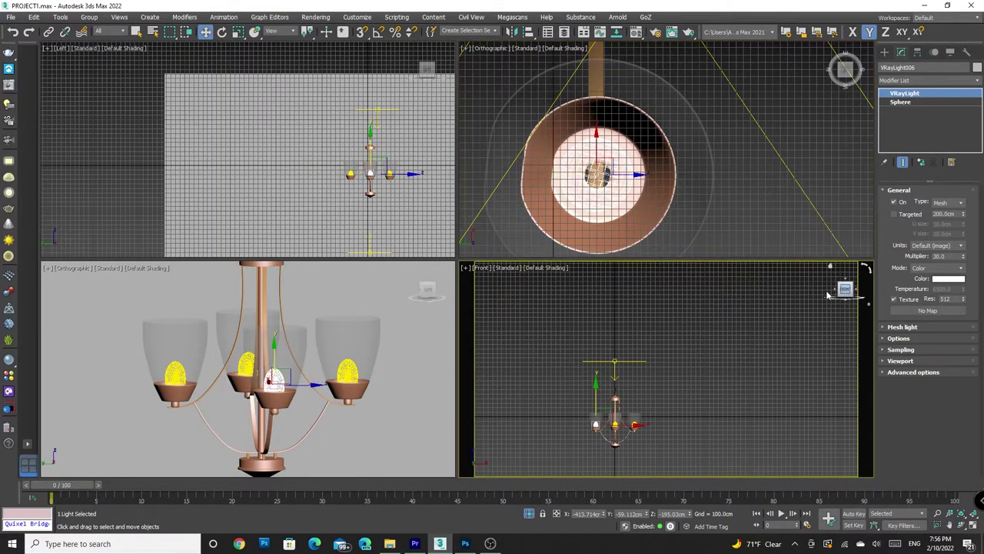
pyautogui.scroll(2, 619, 416)
# Deselect the light and maximize the perspective viewport to inspect all four bulbs
pyautogui.click(536, 379)
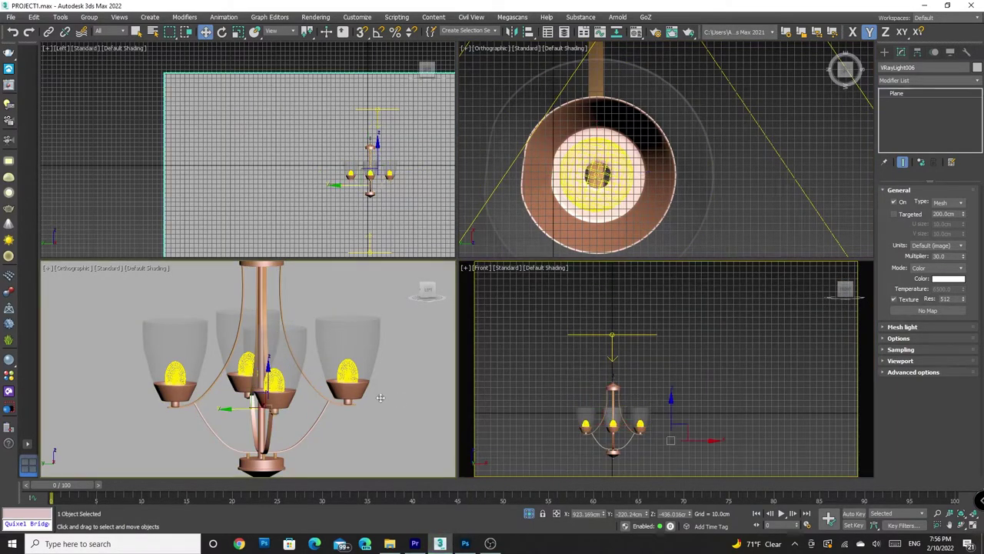
pyautogui.scroll(1, 581, 367)
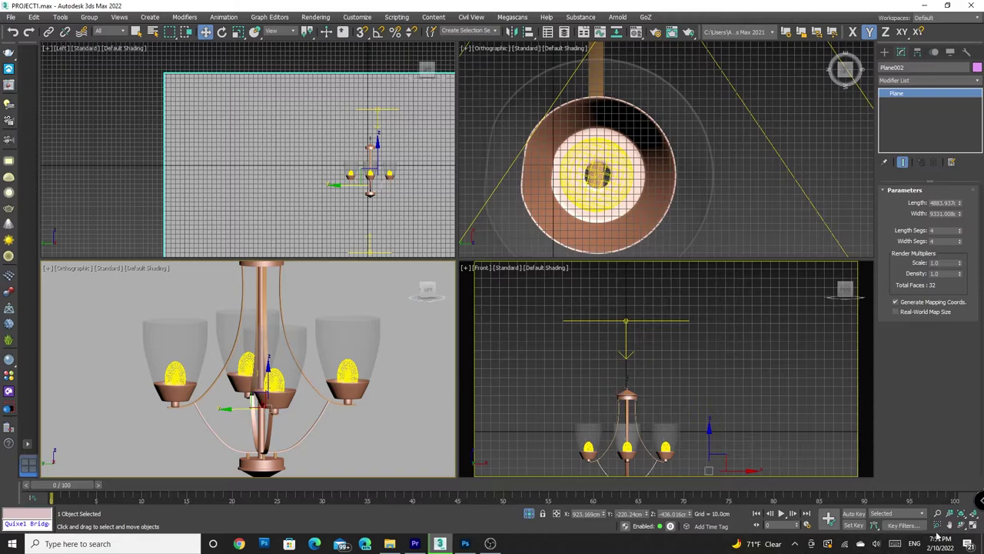
pyautogui.hotkey('alt', 'w')
pyautogui.scroll(-1, 516, 317)
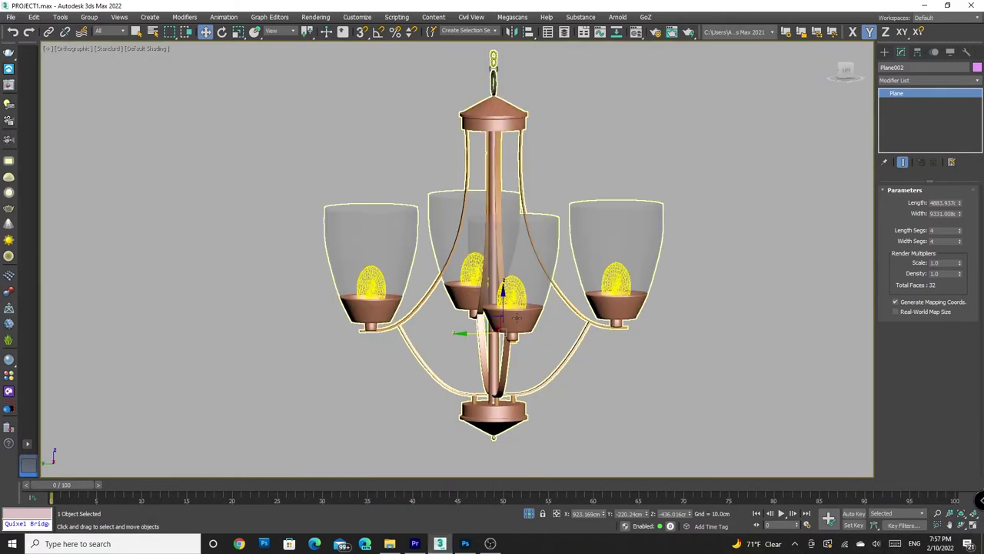